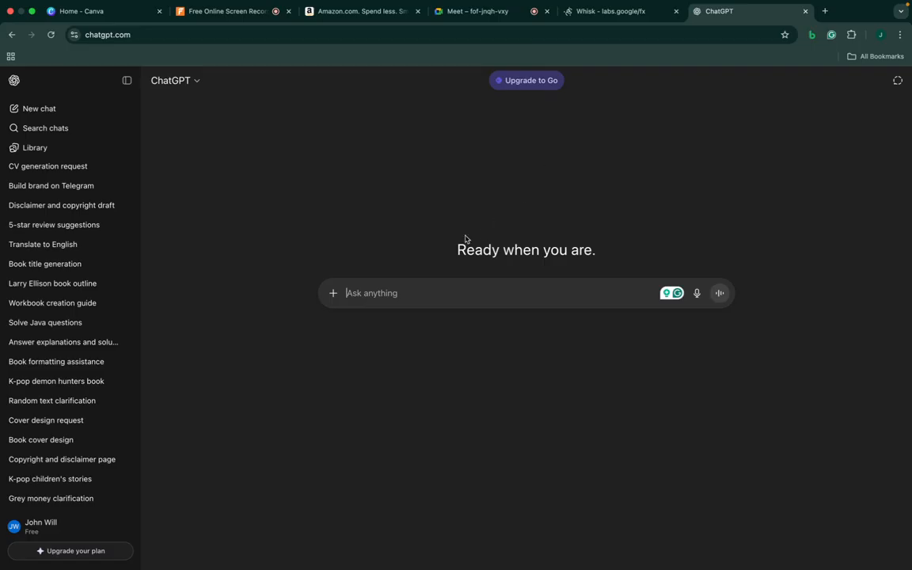
Switch from the empty ChatGPT start page to the blank Whisk project, glancing back at ChatGPT once
left_click(610, 17)
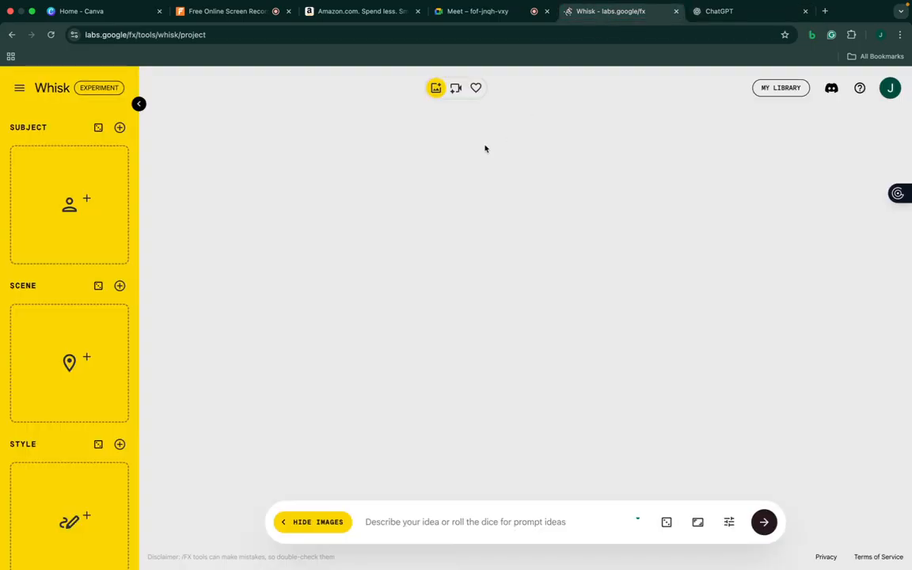
left_click(721, 17)
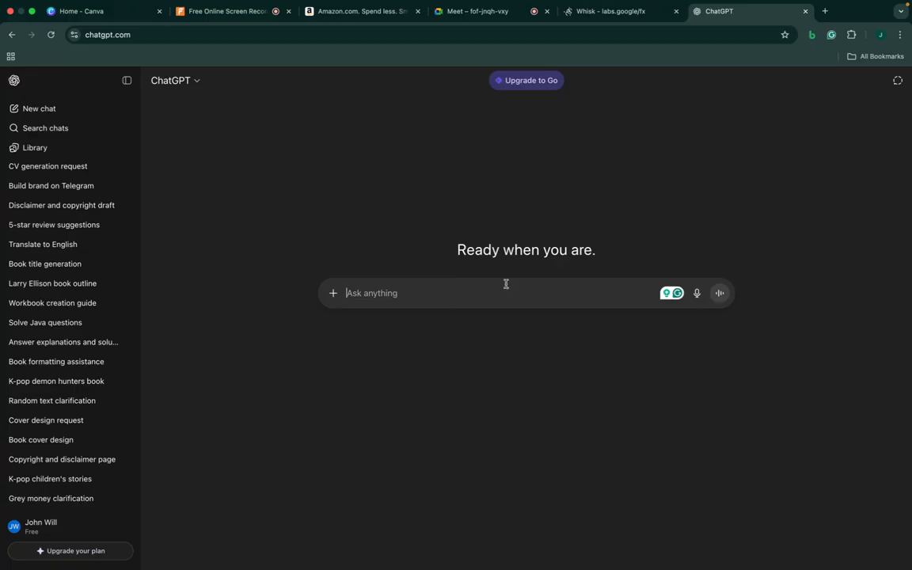
left_click(616, 16)
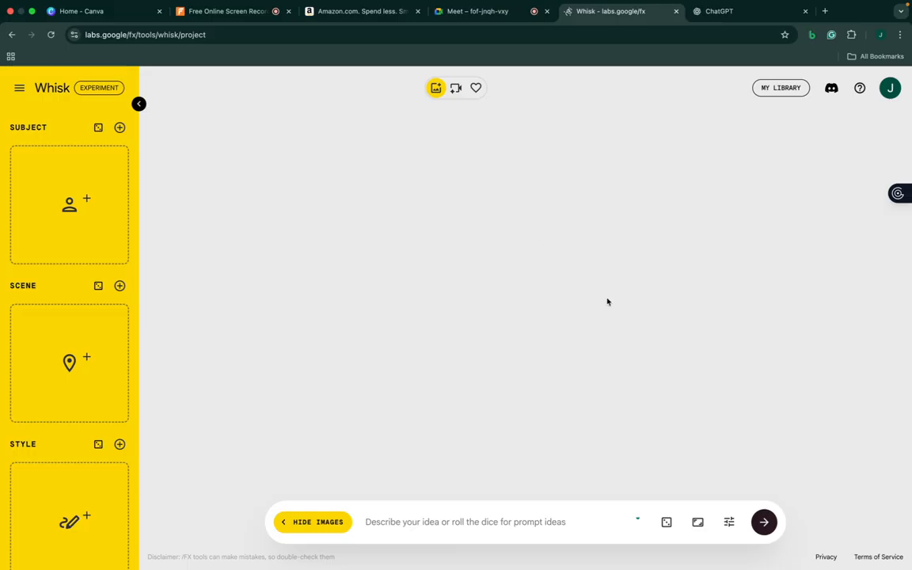
Check Whisk's Square, Portrait and Landscape aspect ratios, then bring up Canva's Custom size setup
left_click(698, 522)
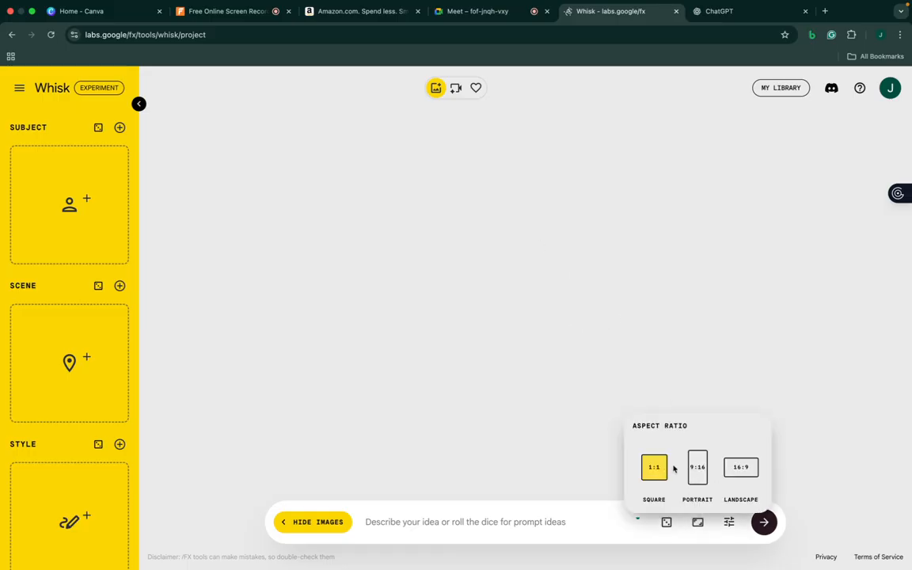
left_click(685, 375)
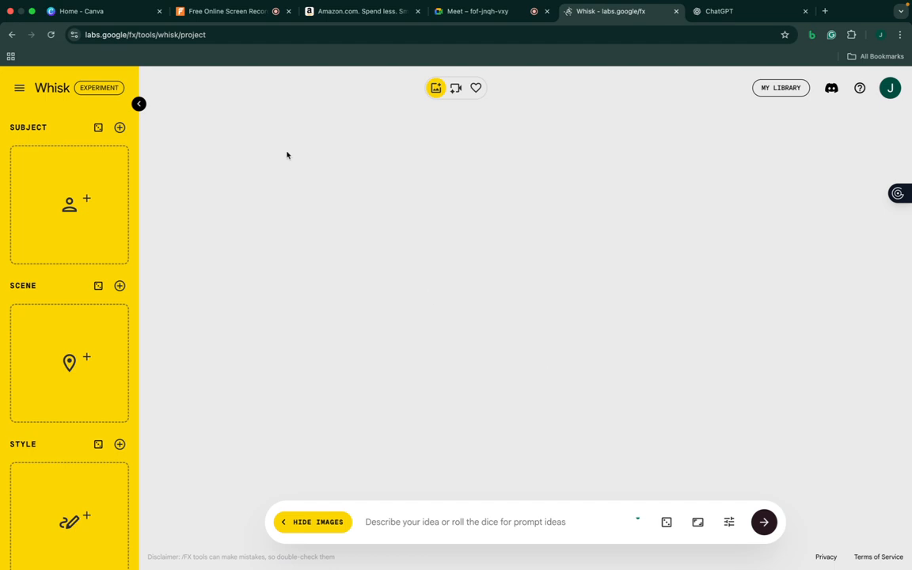
left_click(113, 12)
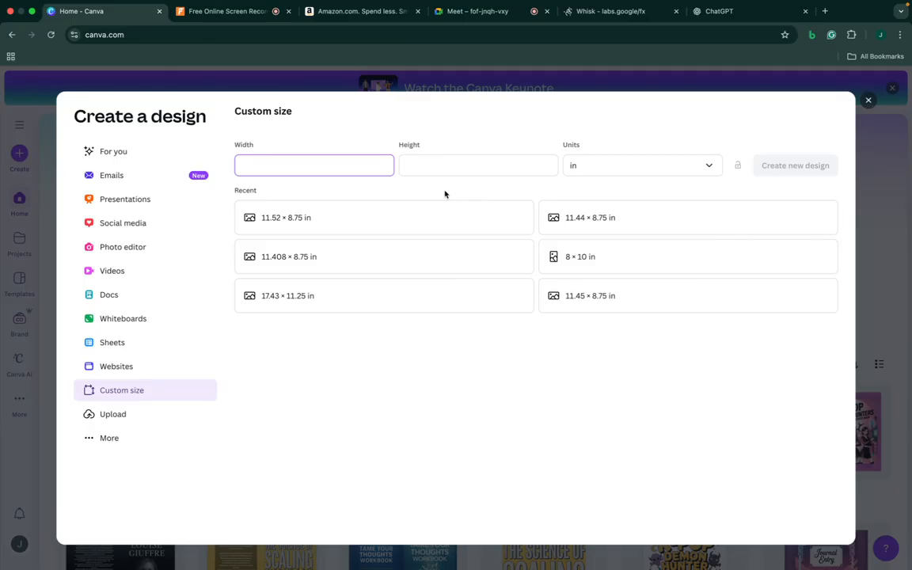
left_click(370, 13)
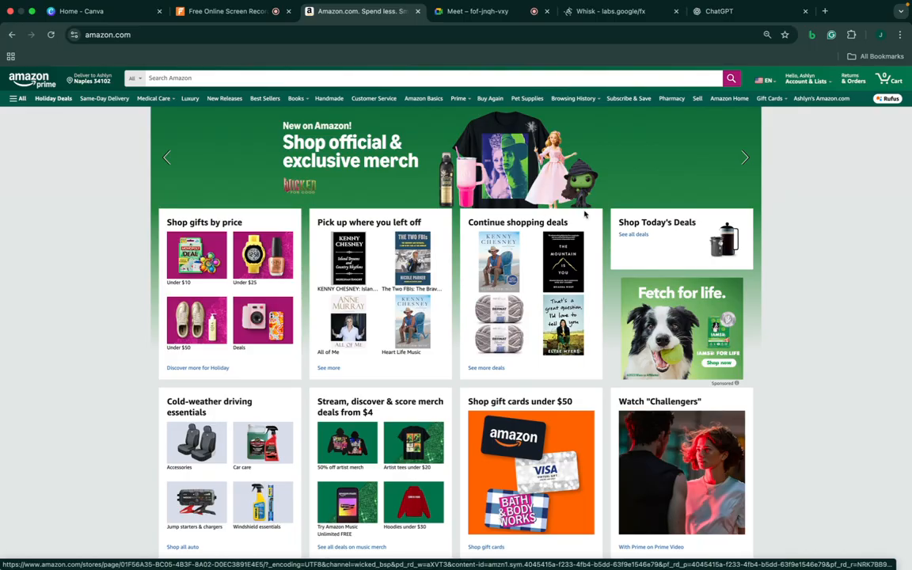
scroll(479, 101, "down", 6)
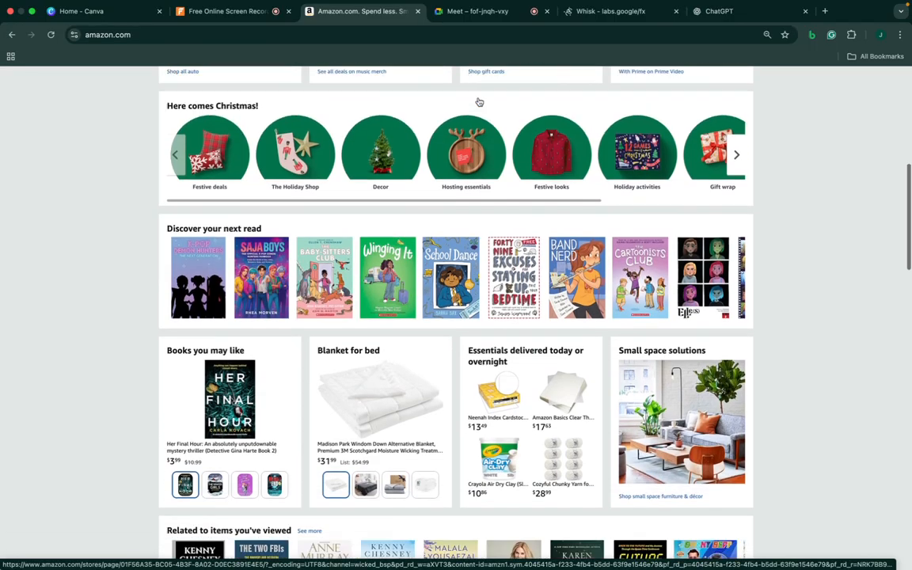
scroll(479, 101, "up", 6)
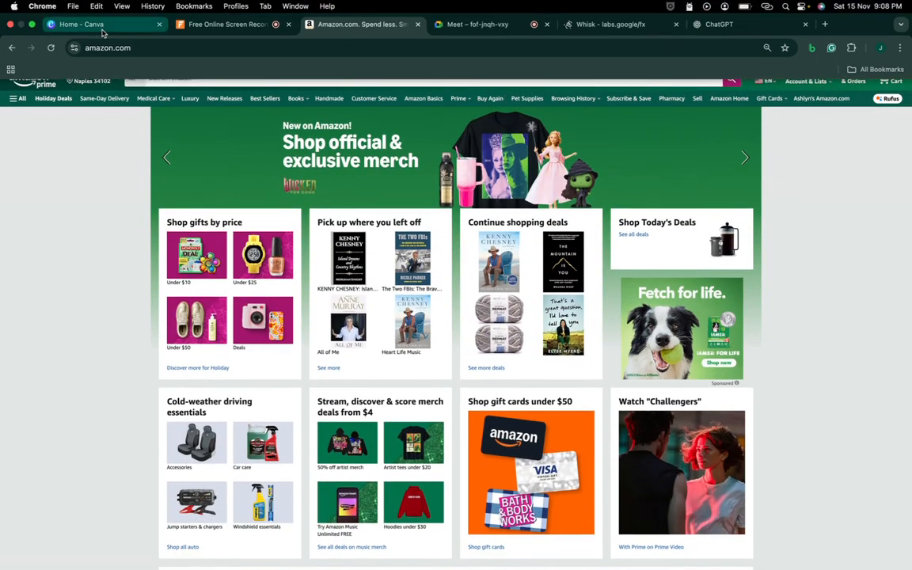
left_click(102, 29)
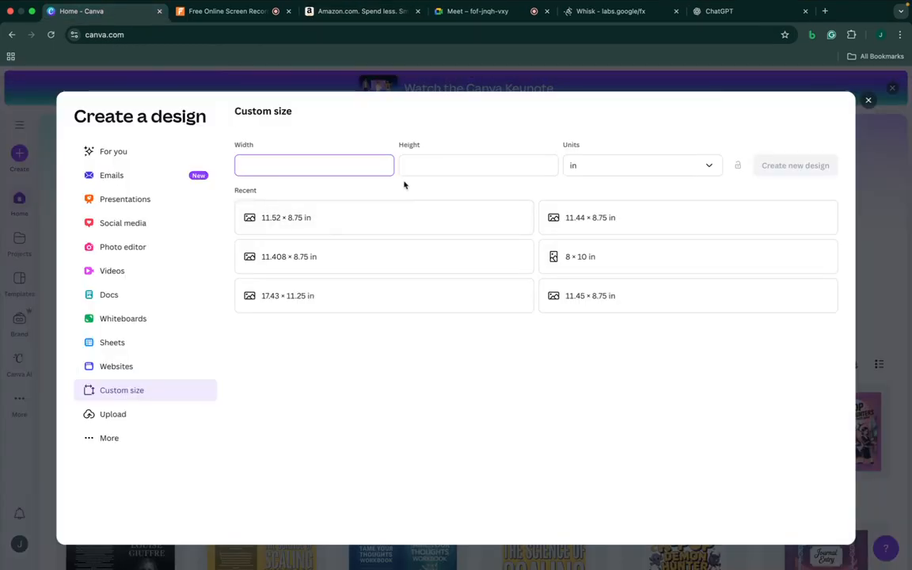
Create a new blank Canva design sized 8.5 × 8.5 inches
type("8")
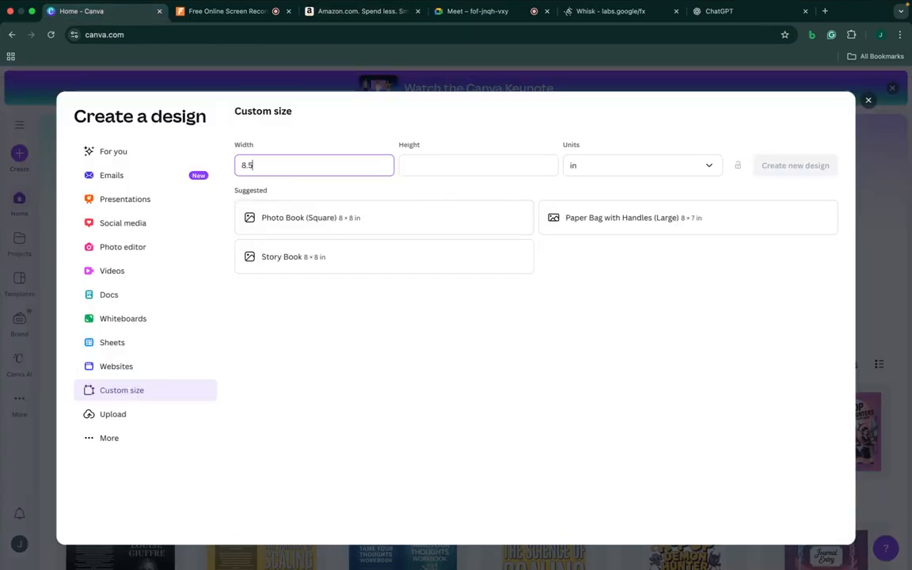
type(".5")
left_click(520, 164)
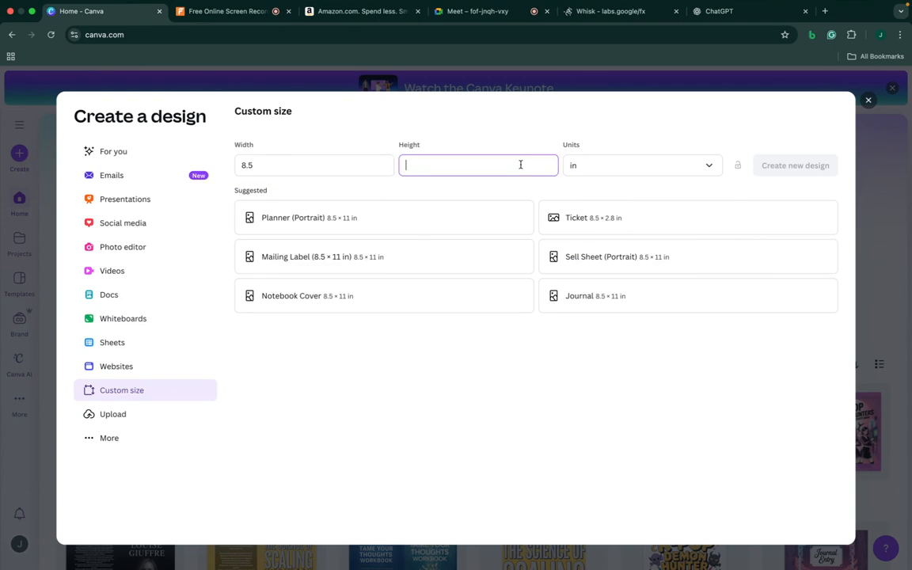
type("8")
key("Escape")
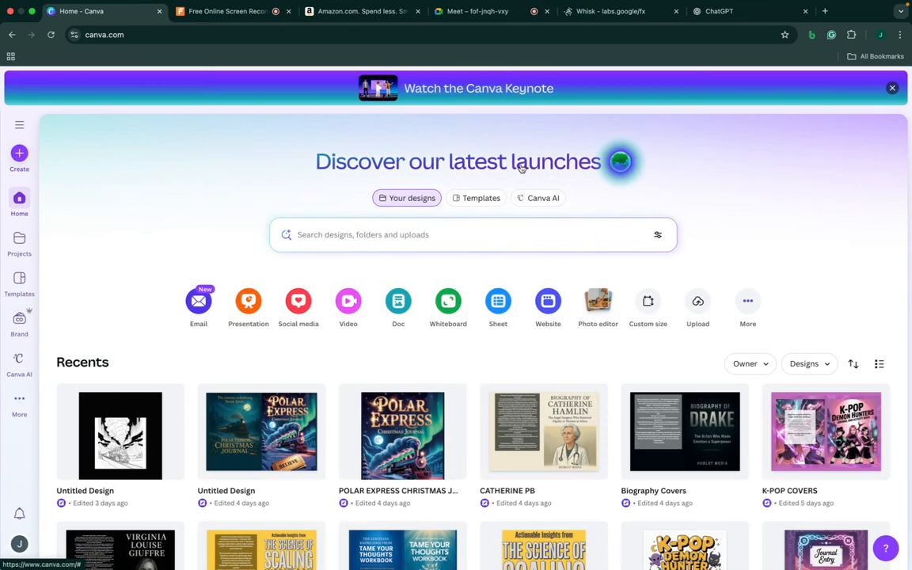
left_click(20, 154)
left_click(430, 171)
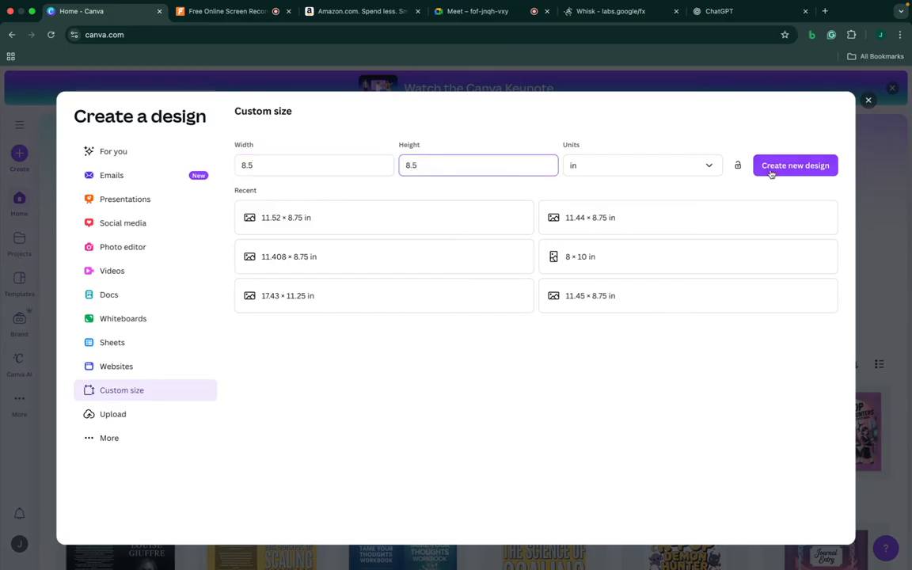
left_click(619, 174)
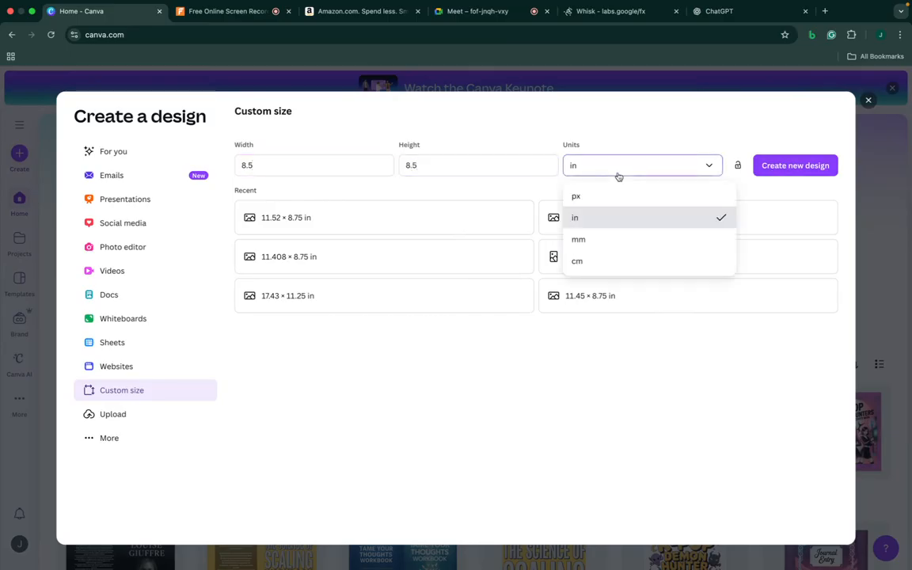
left_click(797, 165)
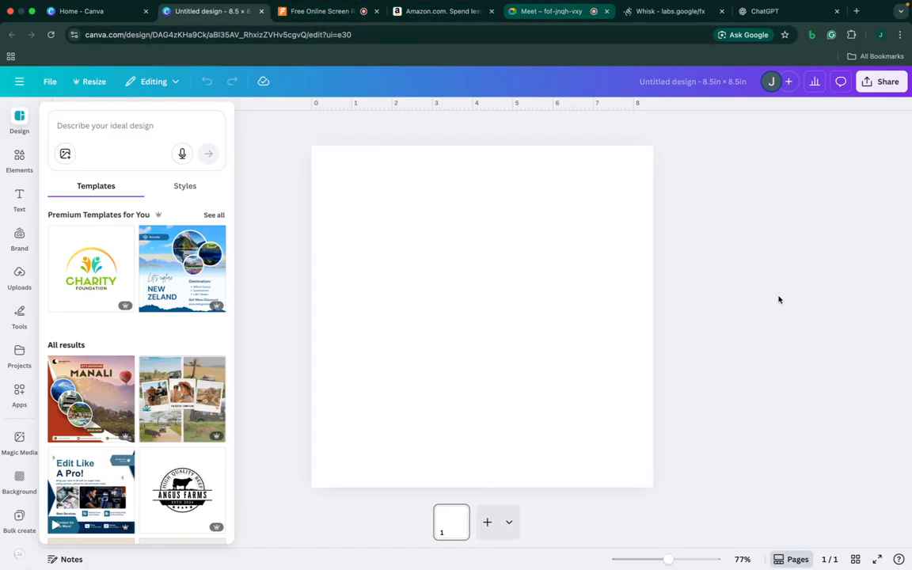
Admit the waiting guest in Google Meet and return to Whisk
left_click(552, 11)
left_click(838, 299)
left_click(665, 13)
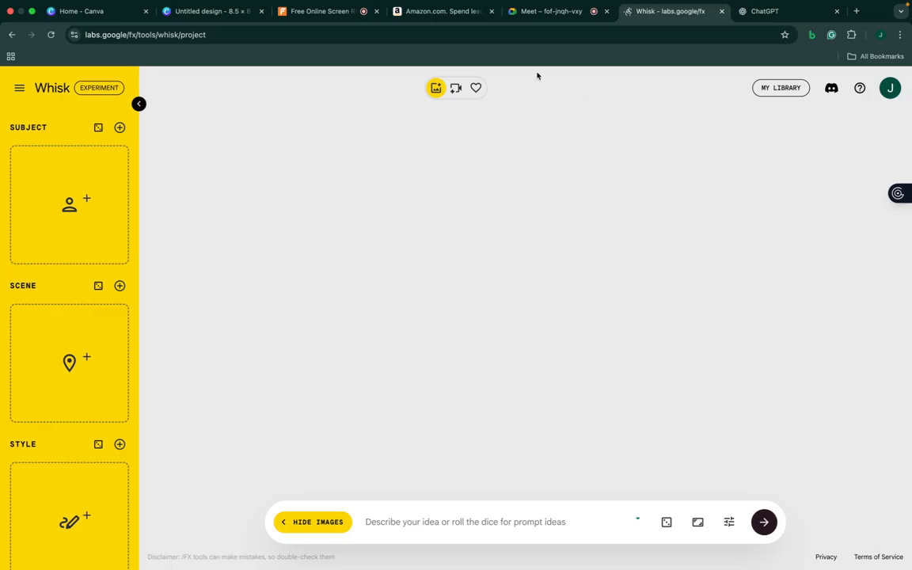
Open Amazon's Books store from the All menu and show its Categories list
left_click(441, 23)
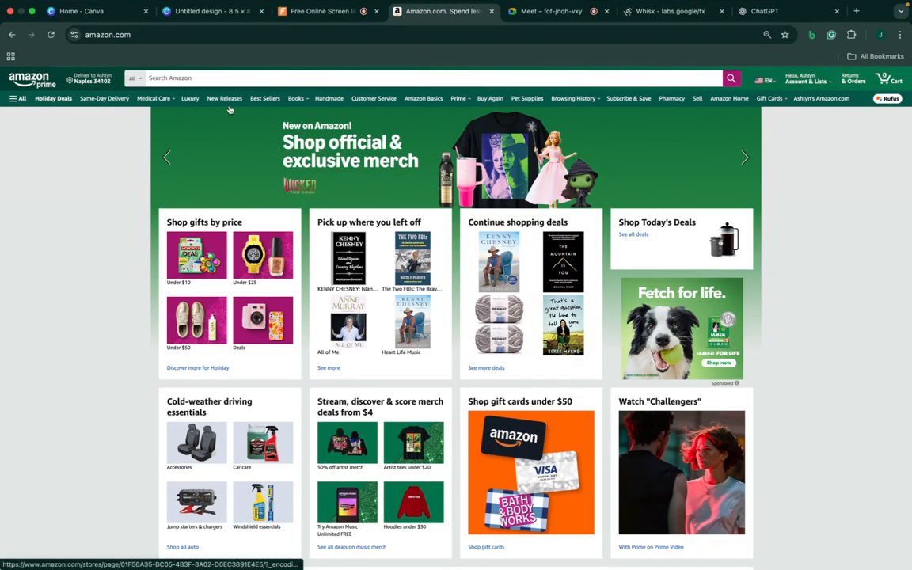
left_click(19, 98)
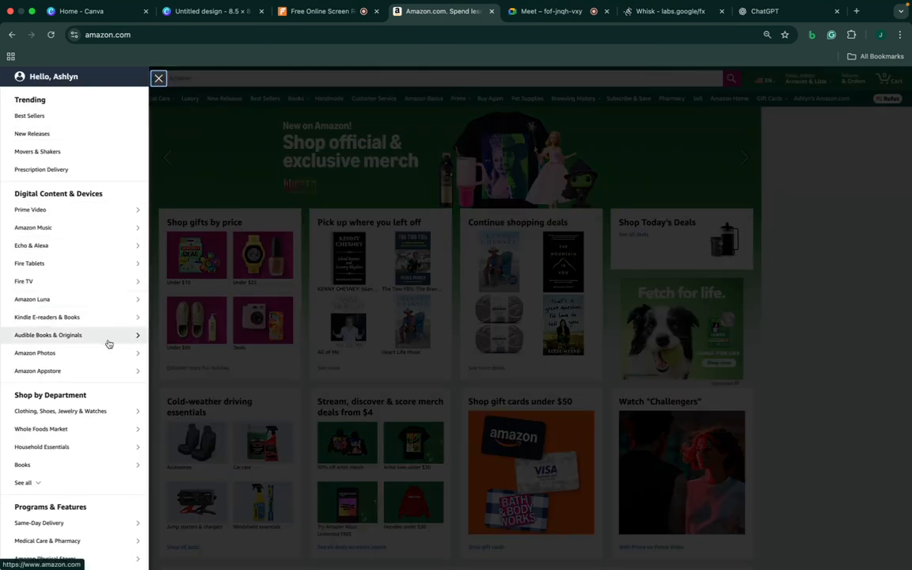
left_click(33, 467)
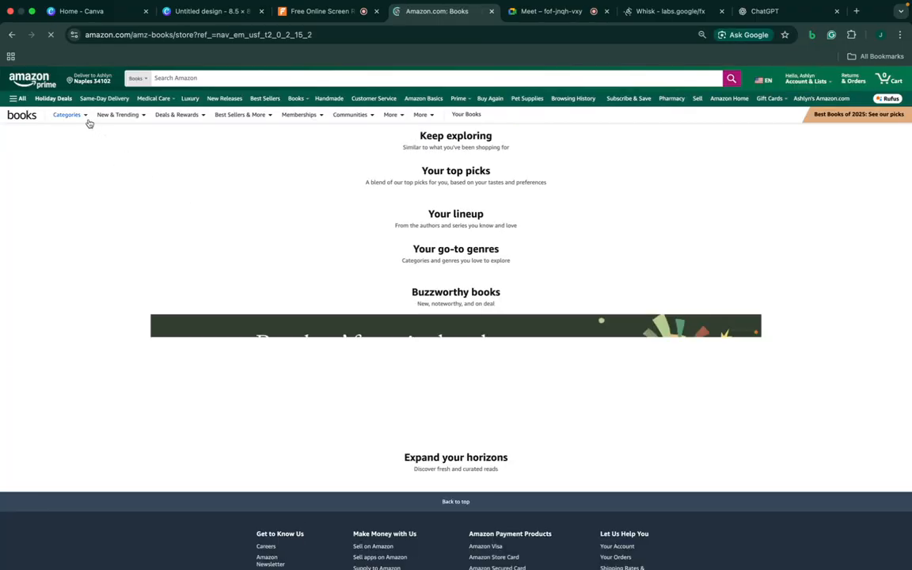
mouse_move(87, 120)
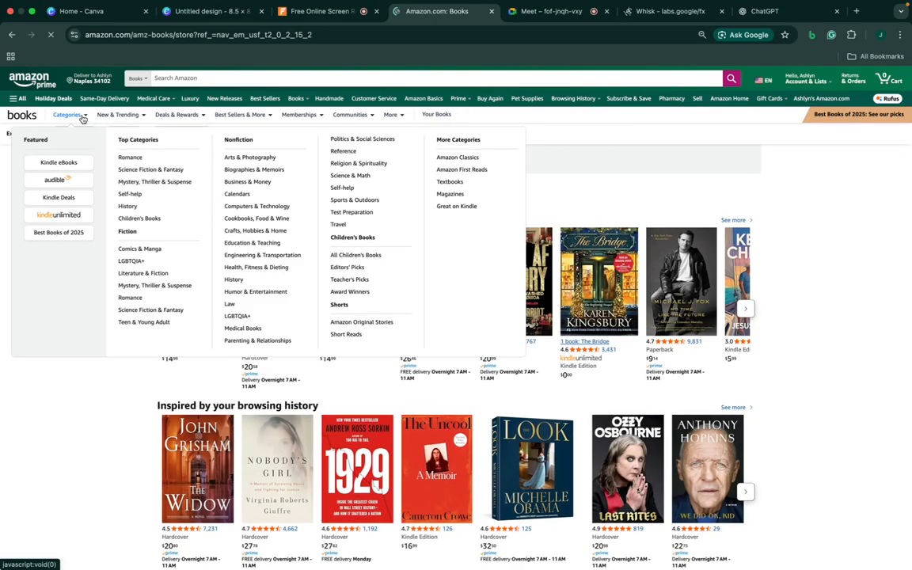
Open Children's Books and scroll through its Deals and Explore more titles like Narnia and Harry Potter
left_click(141, 219)
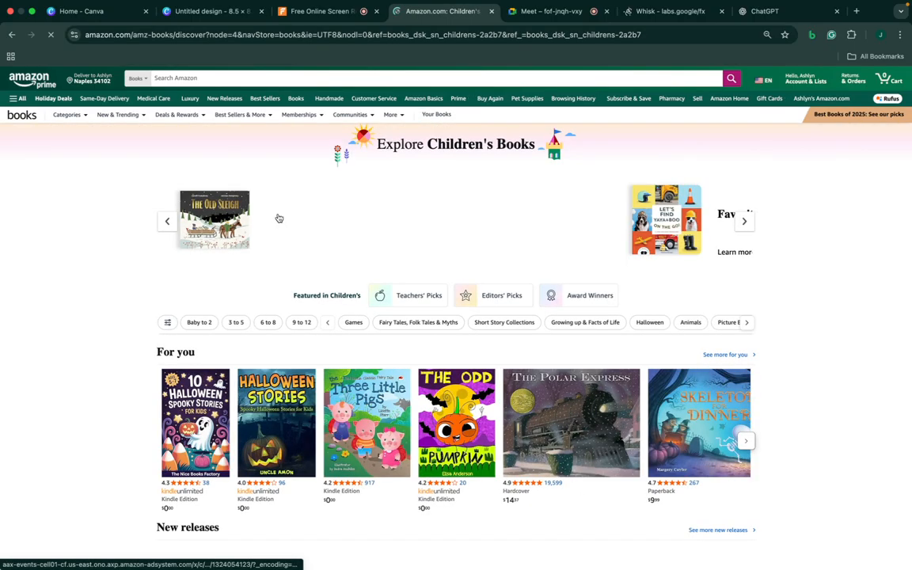
scroll(372, 353, "down", 2)
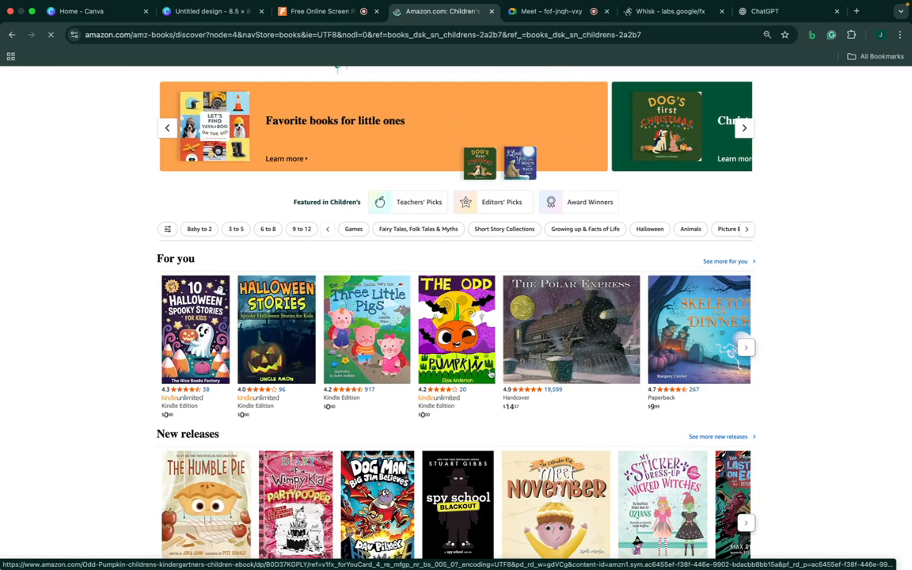
scroll(522, 303, "right", 10)
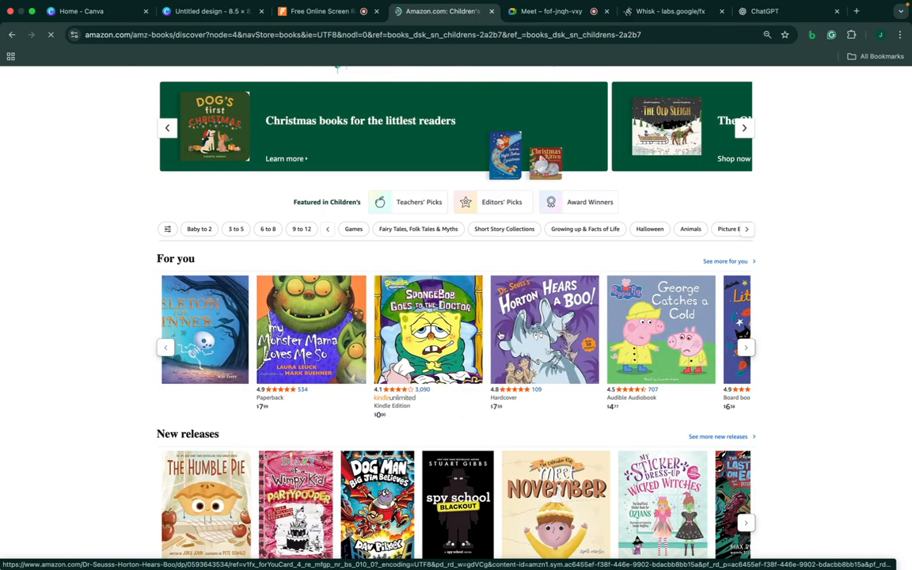
scroll(204, 316, "down", 1)
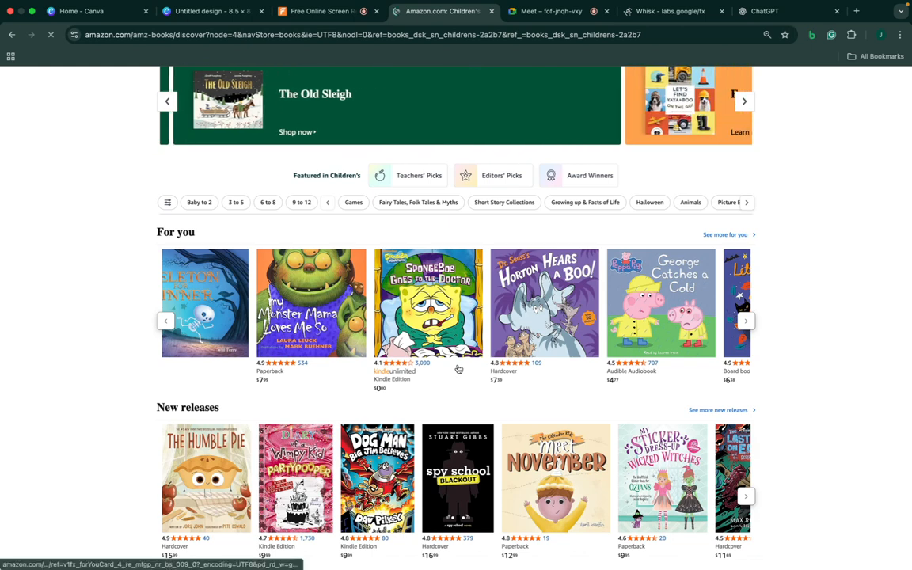
scroll(194, 246, "down", 5)
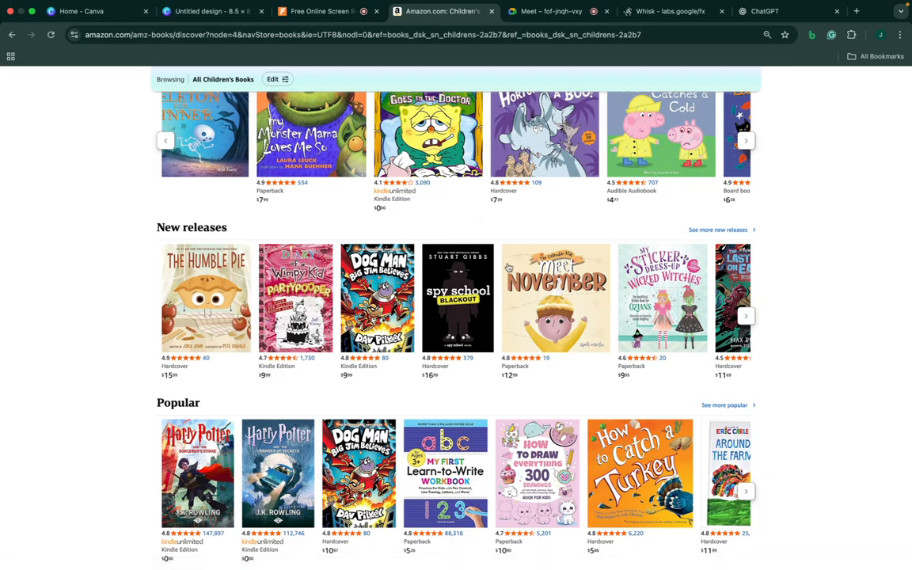
scroll(557, 327, "down", 2)
scroll(557, 328, "down", 2)
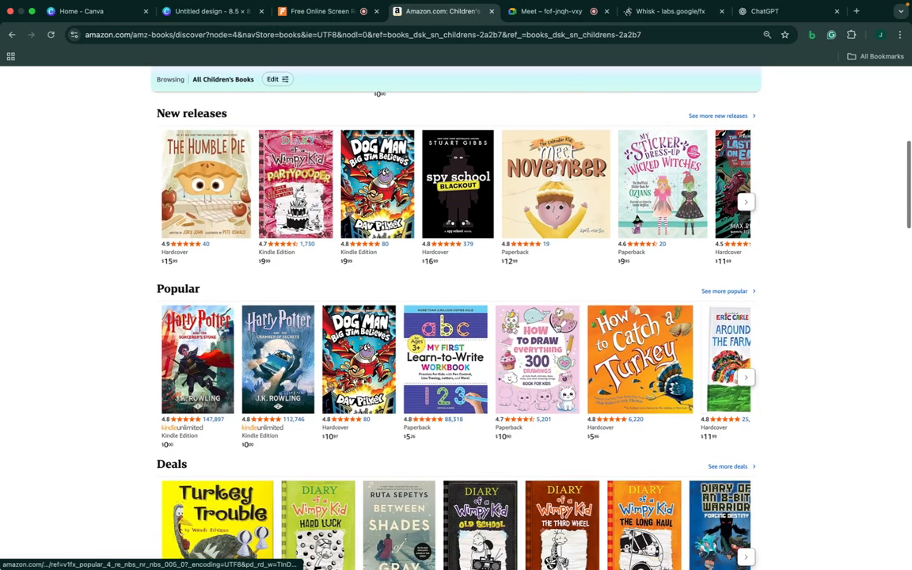
scroll(445, 337, "down", 10)
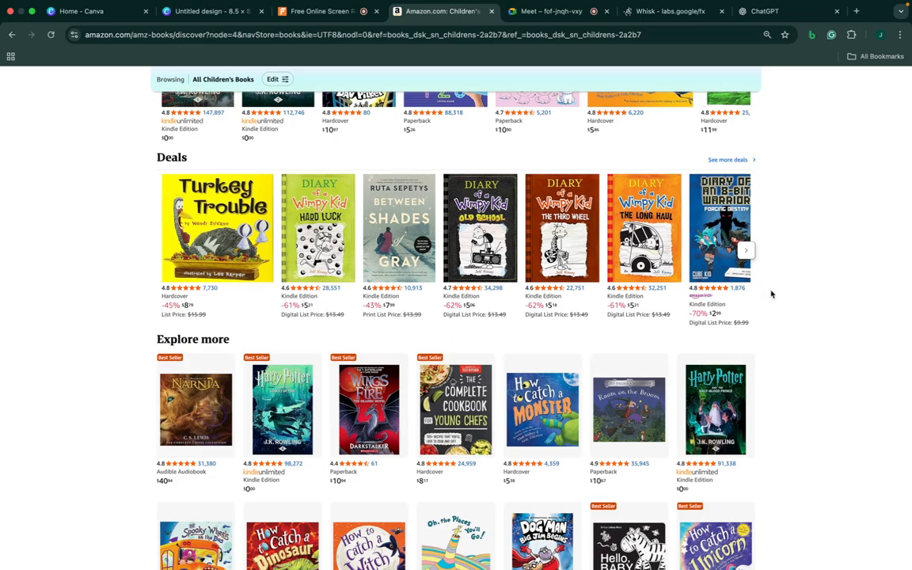
scroll(679, 255, "right", 10)
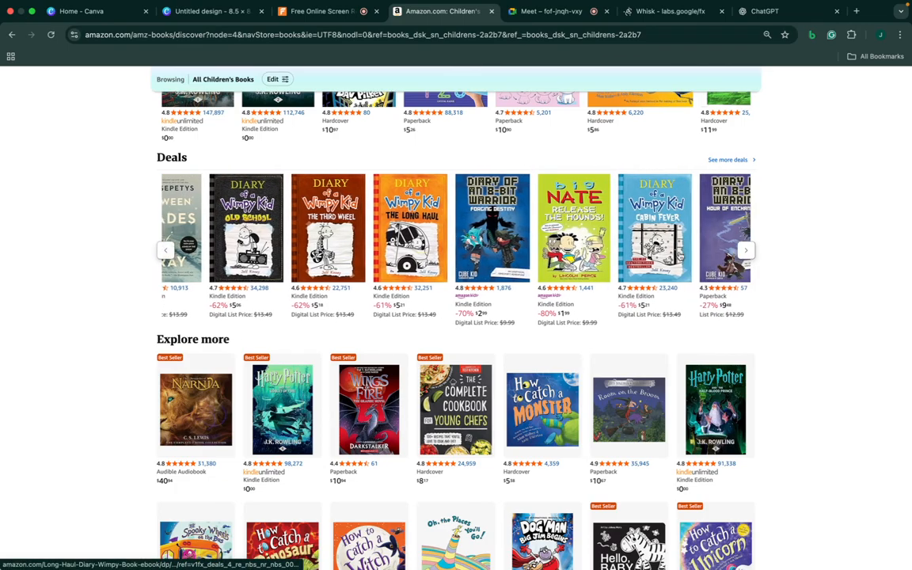
scroll(679, 256, "right", 10)
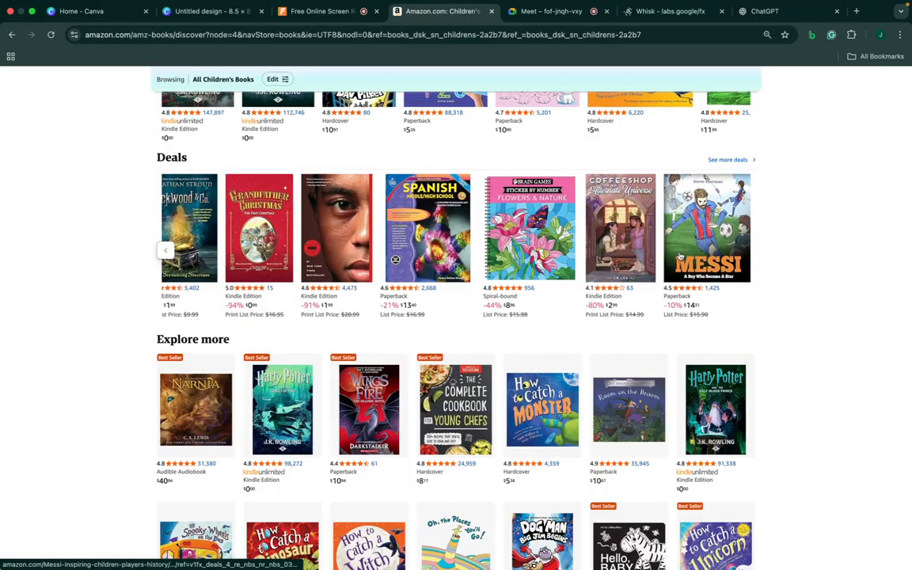
scroll(822, 334, "down", 2)
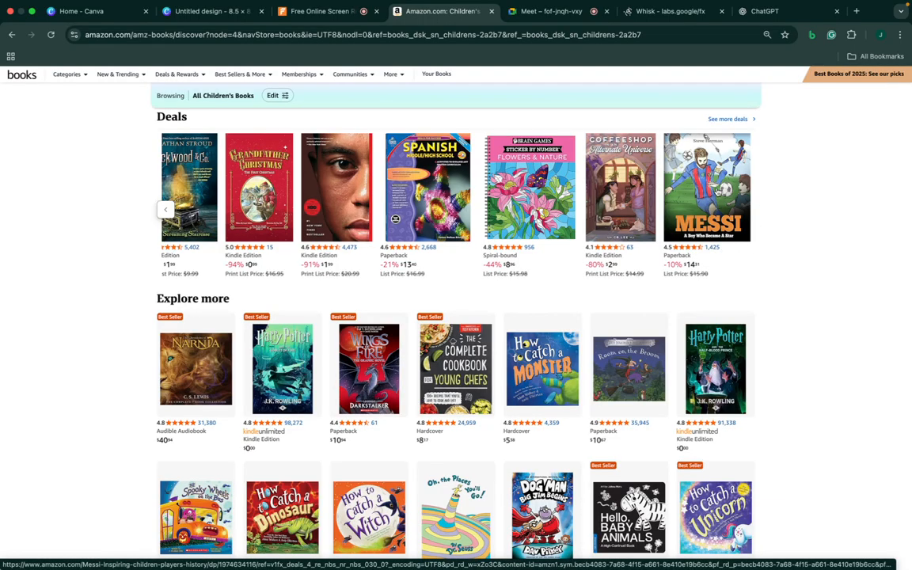
scroll(717, 191, "up", 1)
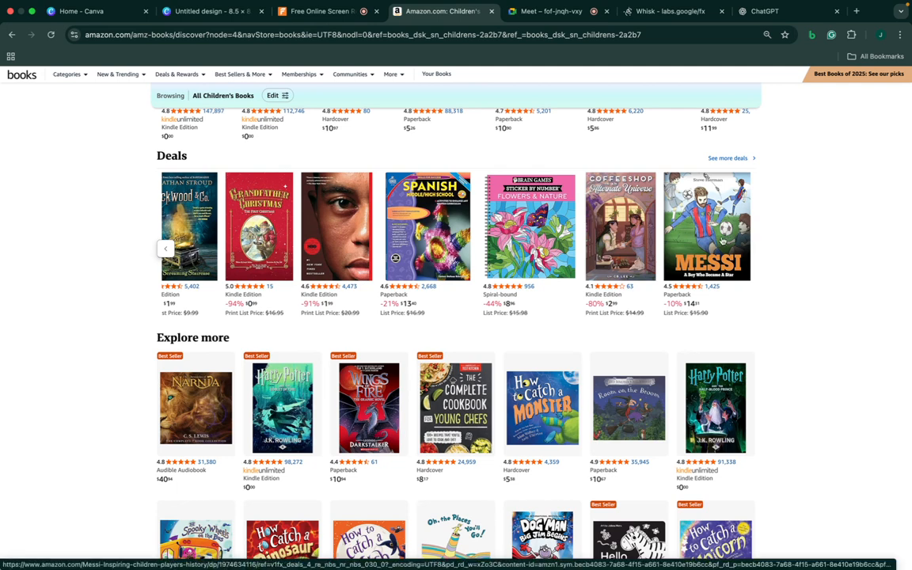
Admit the waiting guest in Google Meet, then return to Amazon's children's books page
left_click(551, 12)
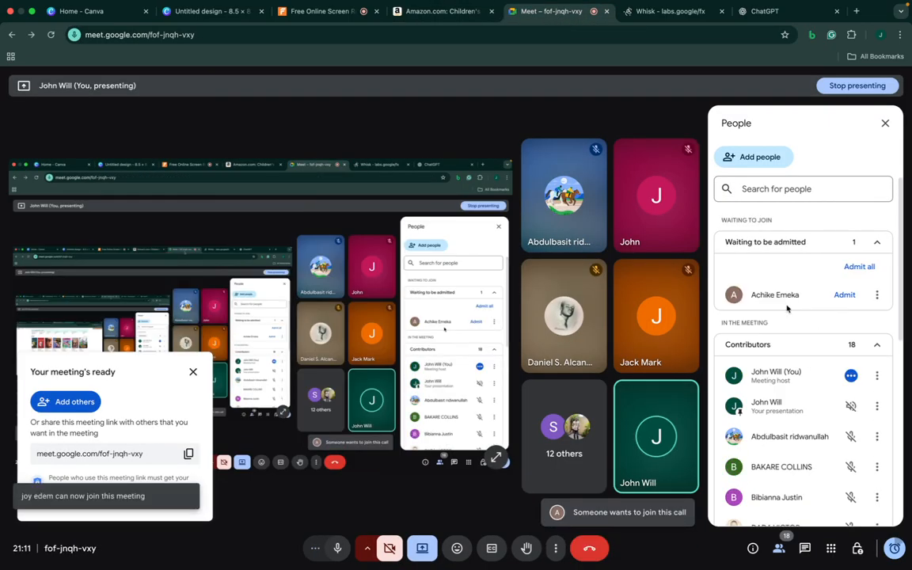
left_click(843, 294)
left_click(662, 11)
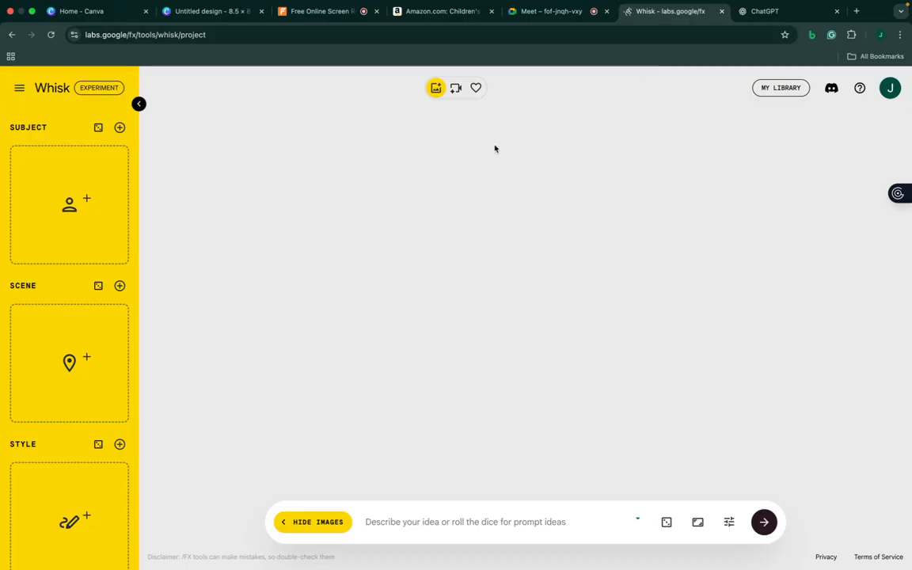
left_click(450, 11)
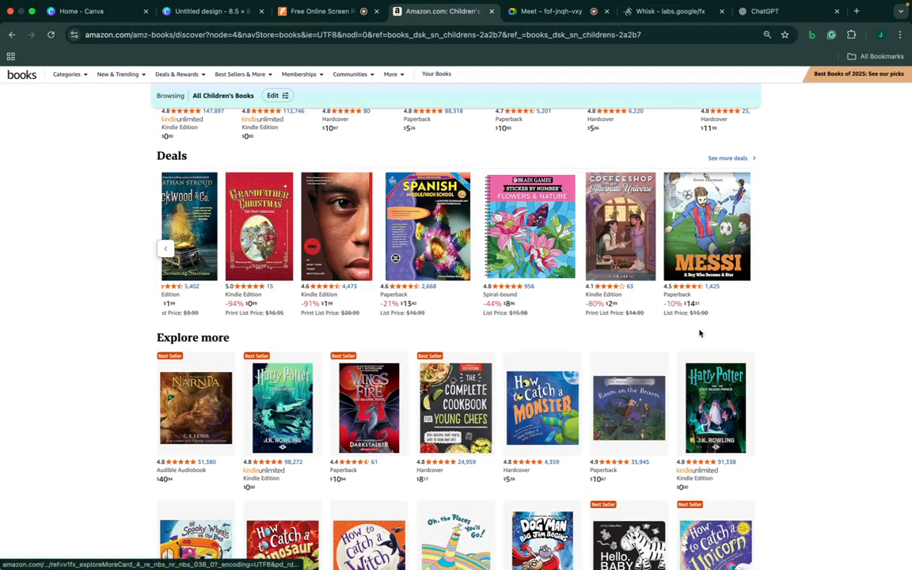
Search the address bar for 'amazon new' to find Amazon's new releases
scroll(714, 261, "down", 5)
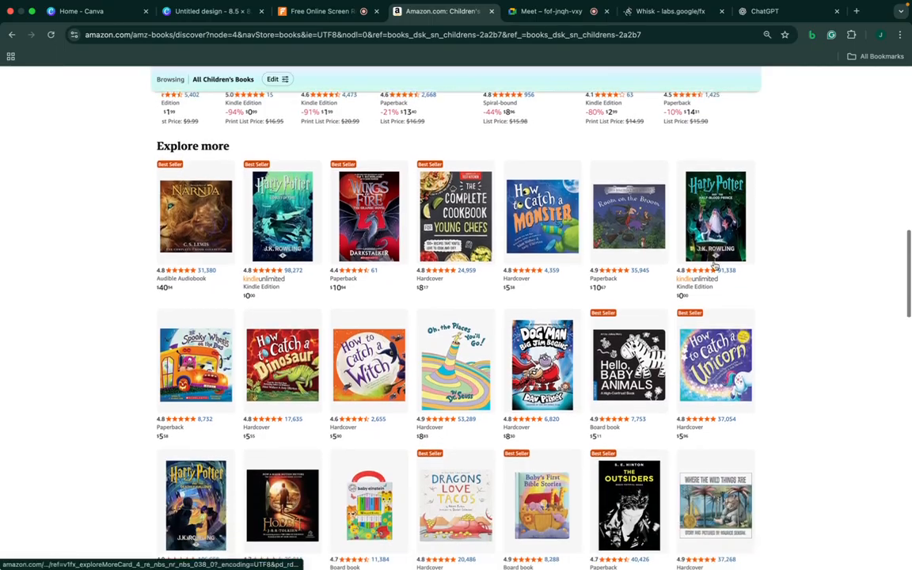
scroll(714, 265, "down", 1)
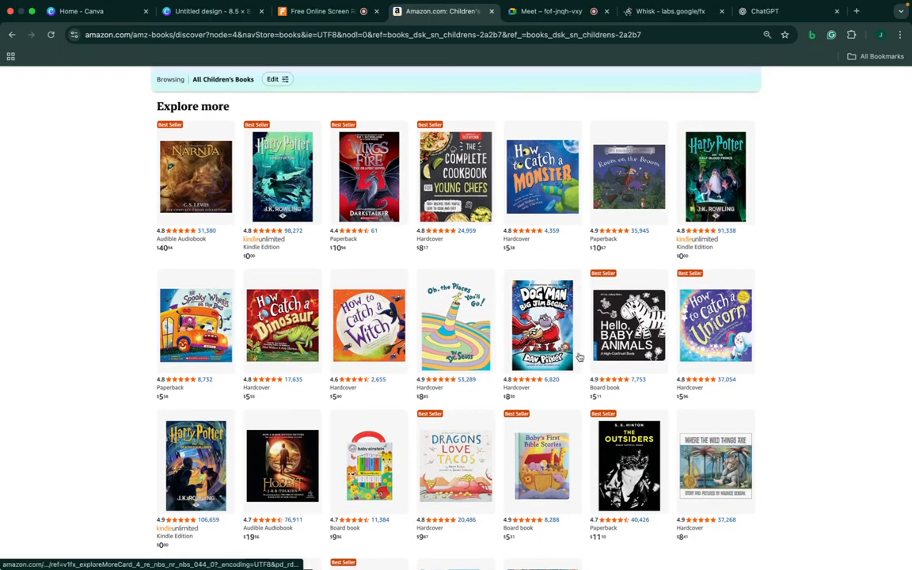
scroll(578, 357, "down", 1)
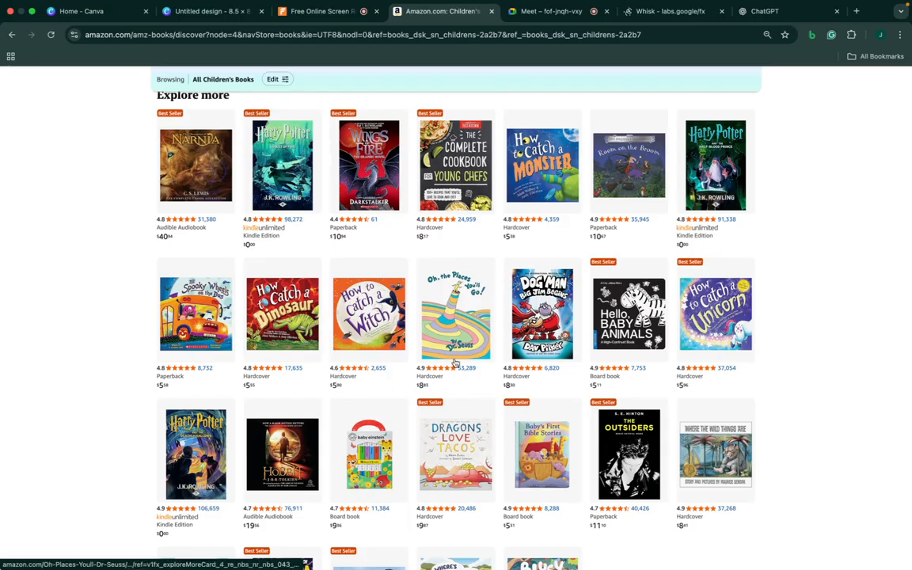
scroll(400, 260, "up", 15)
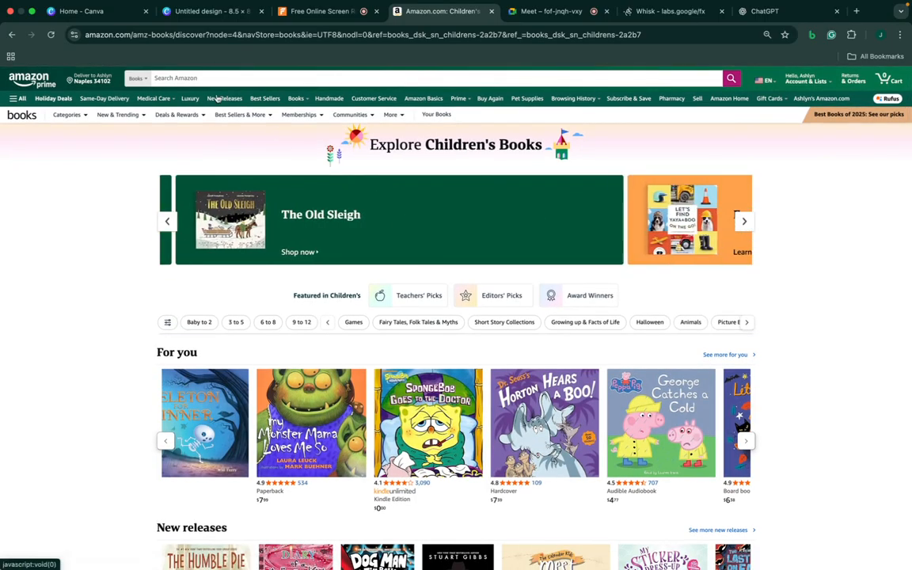
left_click(256, 35)
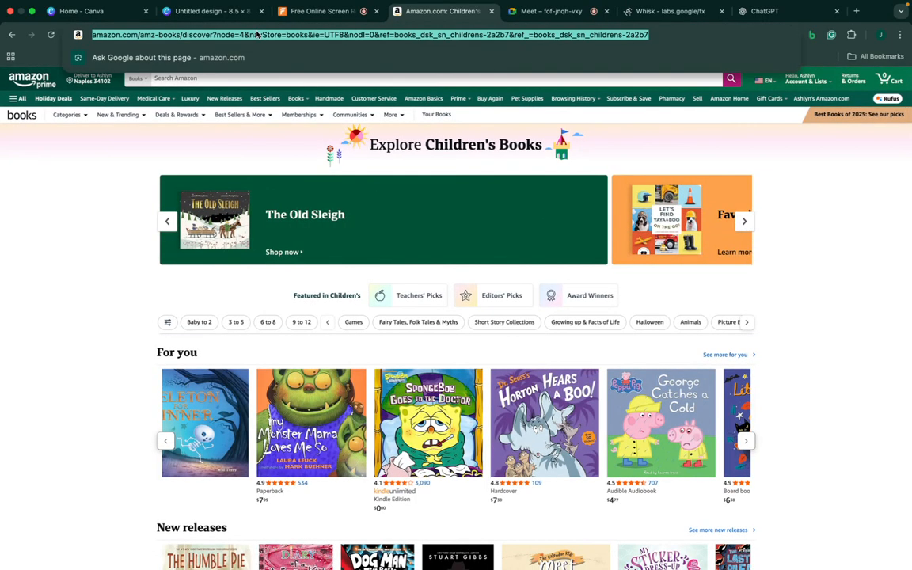
type("amazon new")
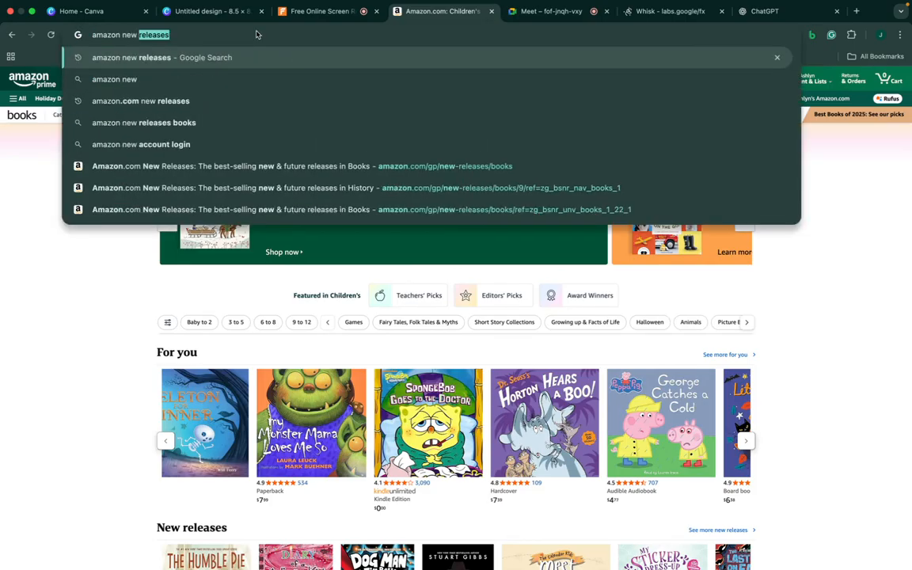
key("Return")
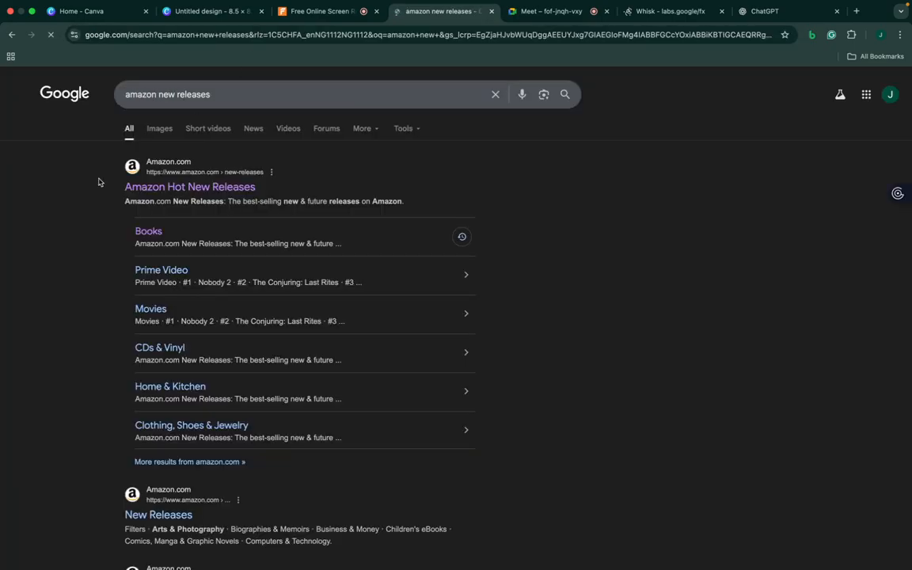
Open Books New Releases, narrow to Children's Books, and scroll down the ranking
left_click(146, 231)
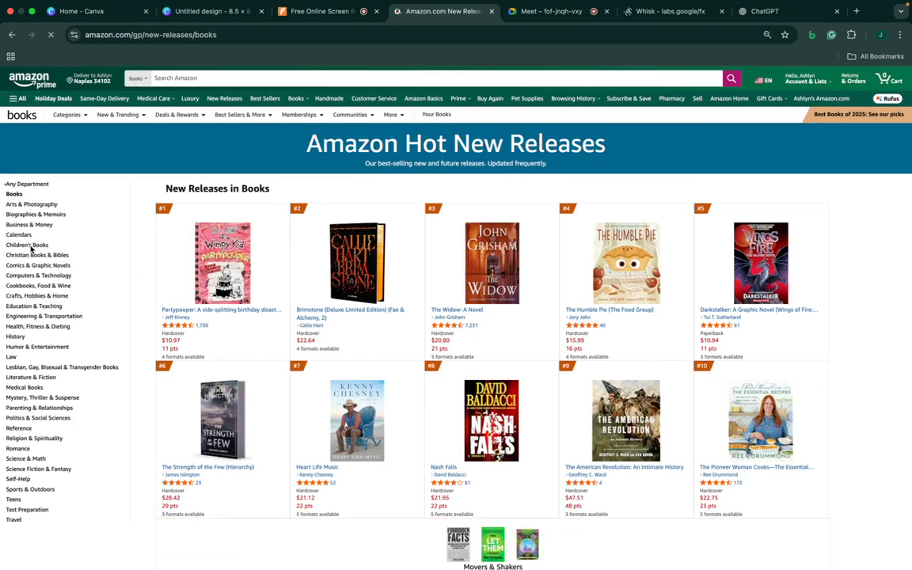
left_click(30, 250)
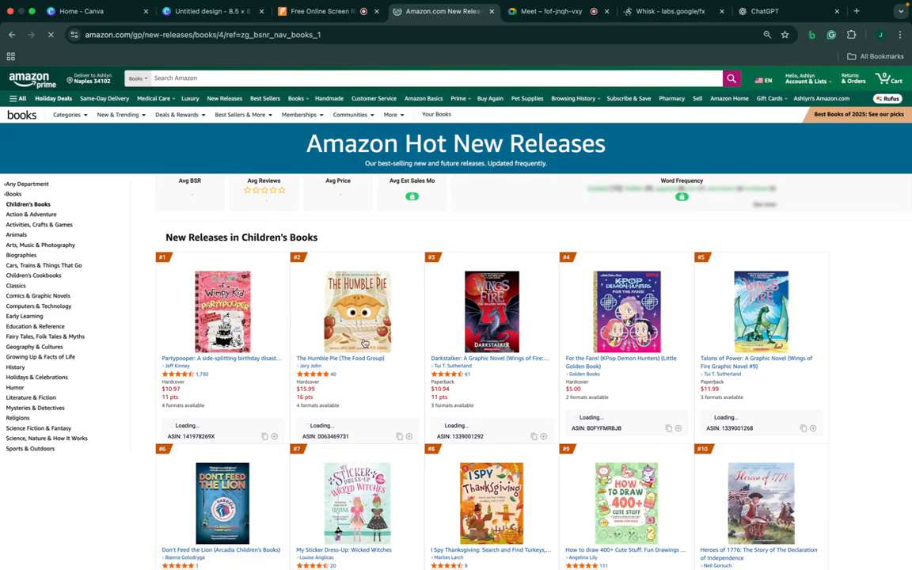
scroll(402, 381, "down", 1)
scroll(402, 382, "down", 1)
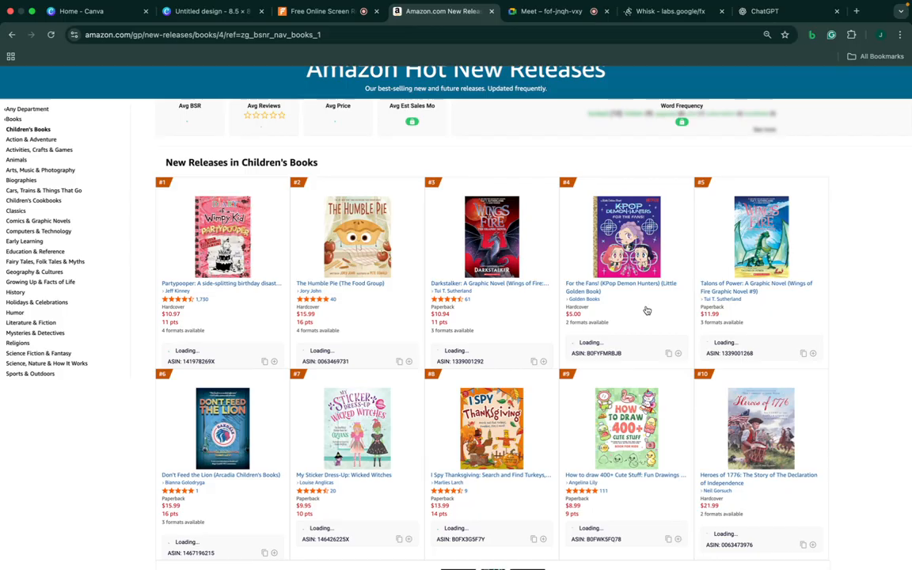
scroll(646, 311, "down", 2)
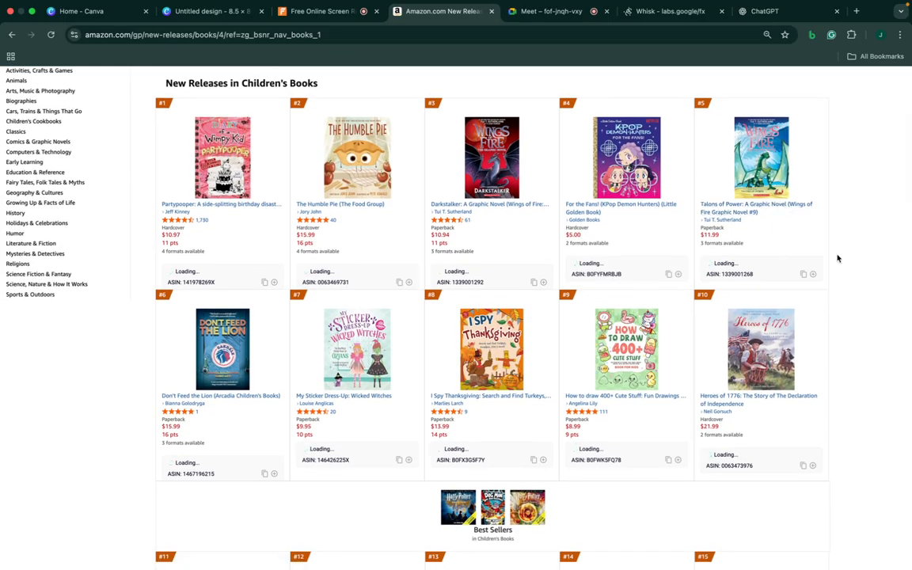
scroll(333, 300, "down", 1)
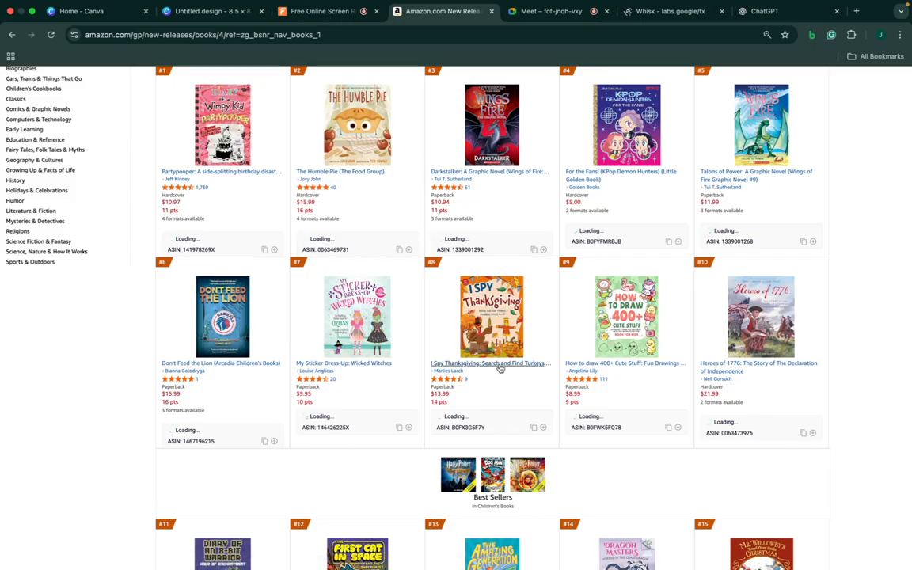
Open the #8 I Spy Thanksgiving title in a new tab, then check the FlexClip recording
right_click(500, 368)
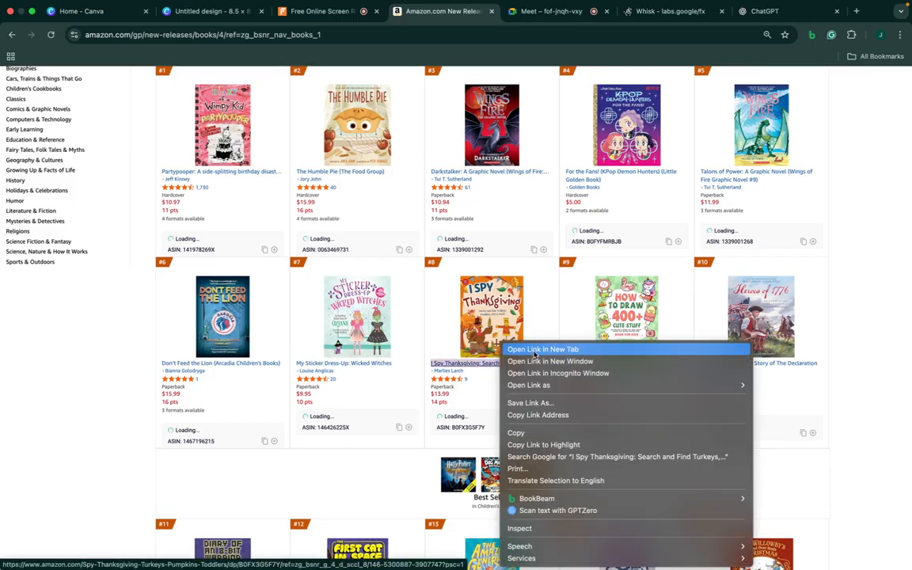
left_click(535, 352)
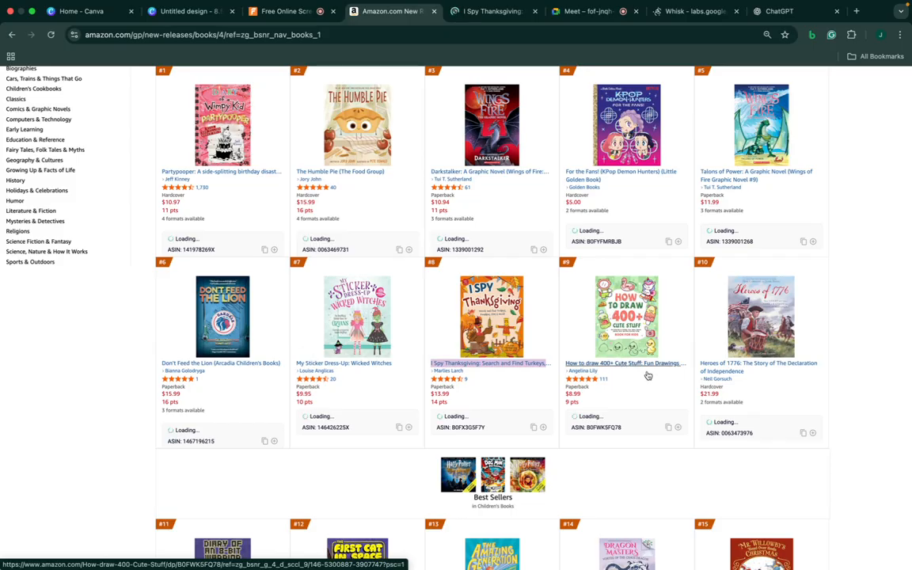
scroll(640, 391, "down", 1)
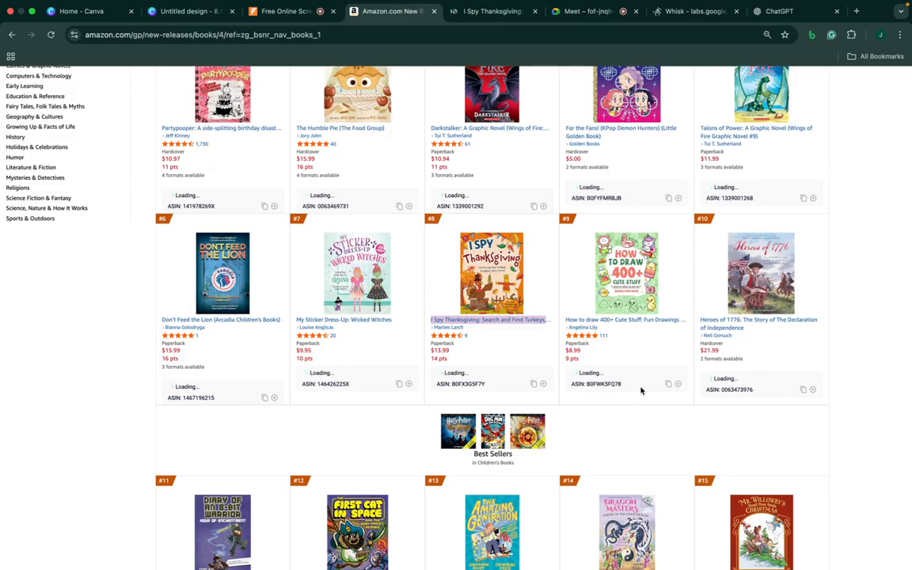
left_click(293, 10)
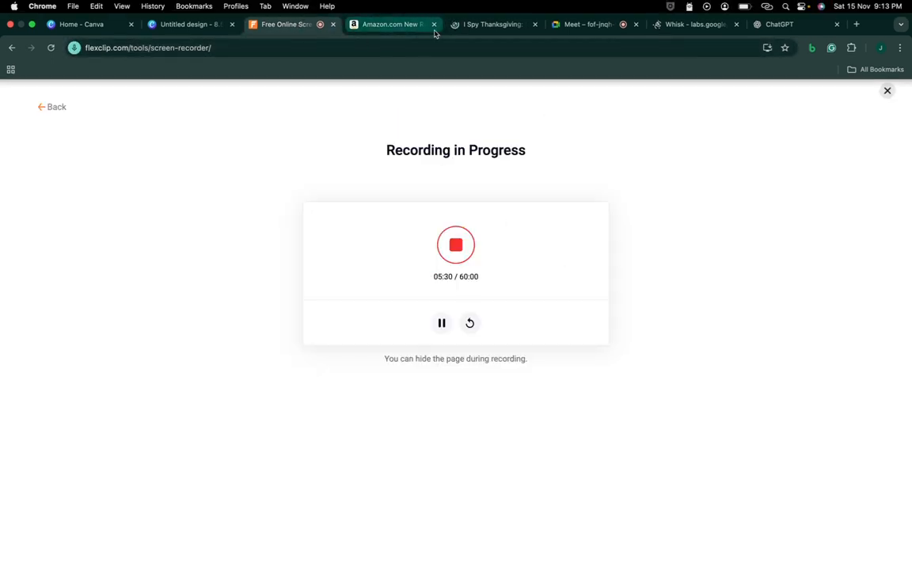
Admit the first two waiting participants in Google Meet, returning to Whisk after each
left_click(577, 33)
left_click(842, 294)
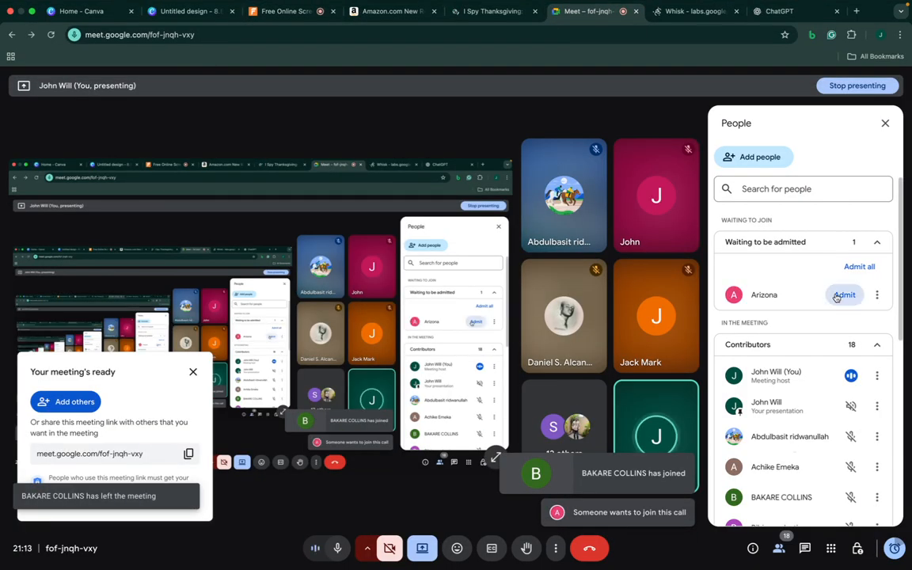
left_click(686, 15)
left_click(565, 18)
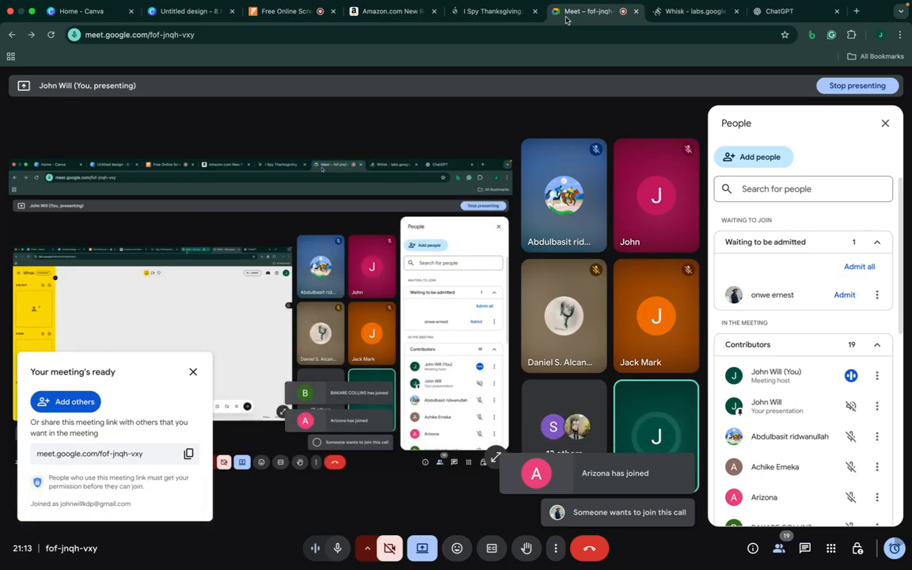
left_click(844, 296)
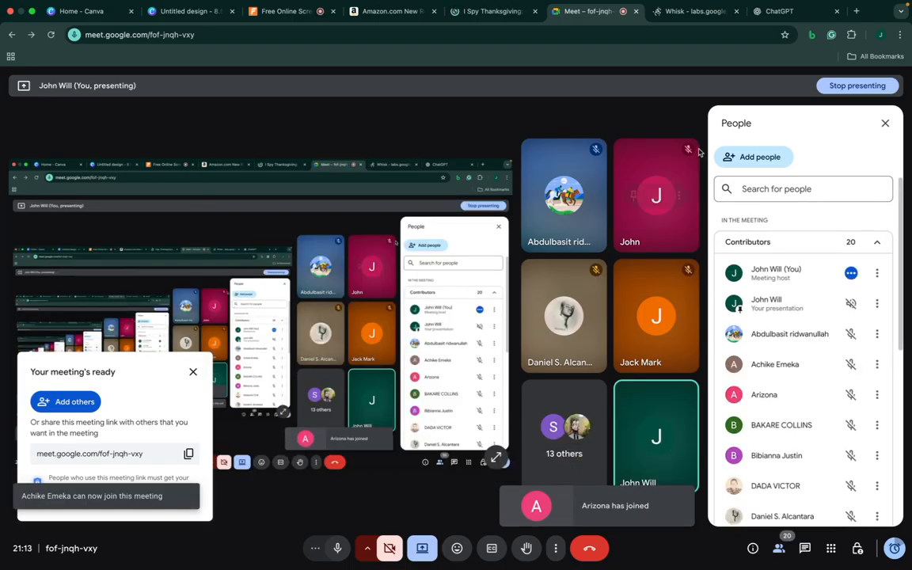
left_click(702, 16)
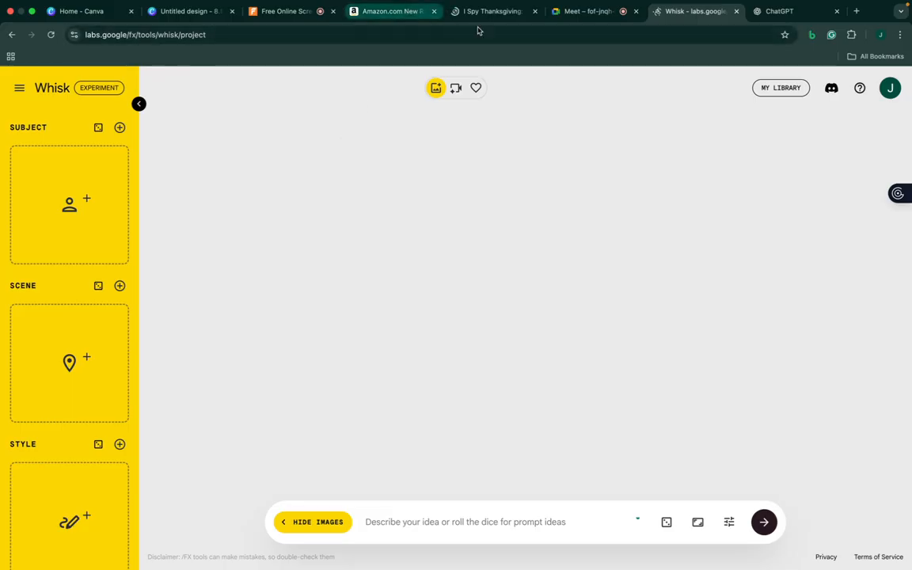
Go back to the Children's Books new releases list and scroll through it
left_click(386, 16)
mouse_move(712, 5)
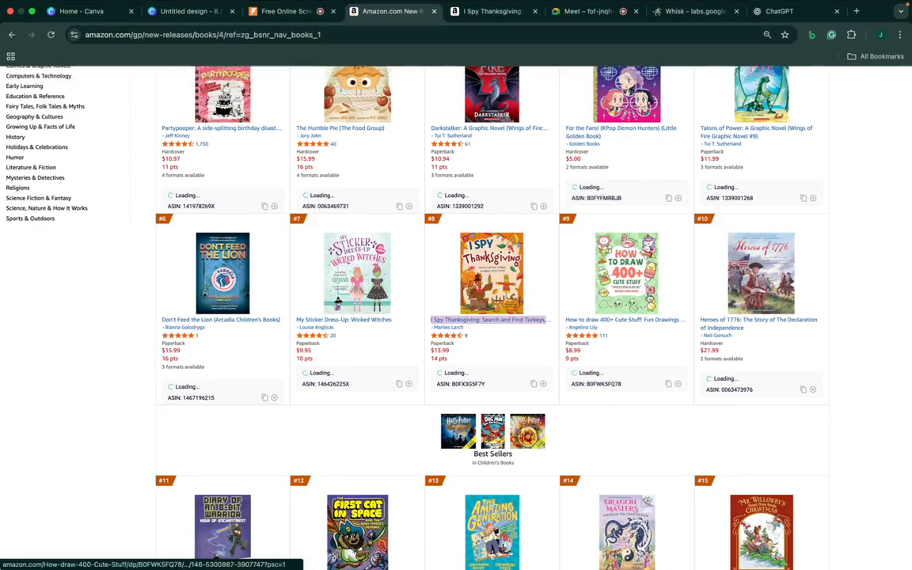
scroll(487, 363, "down", 2)
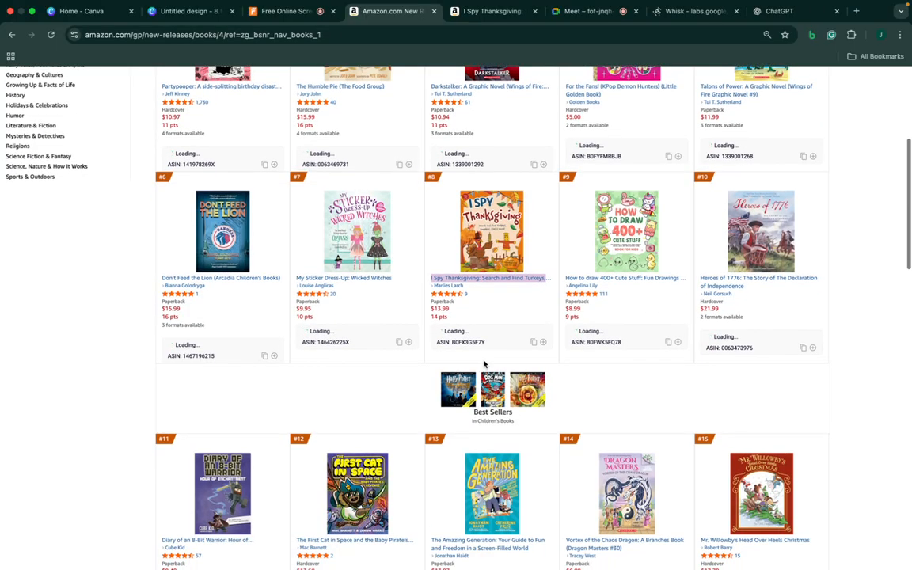
scroll(484, 365, "up", 5)
scroll(484, 364, "down", 3)
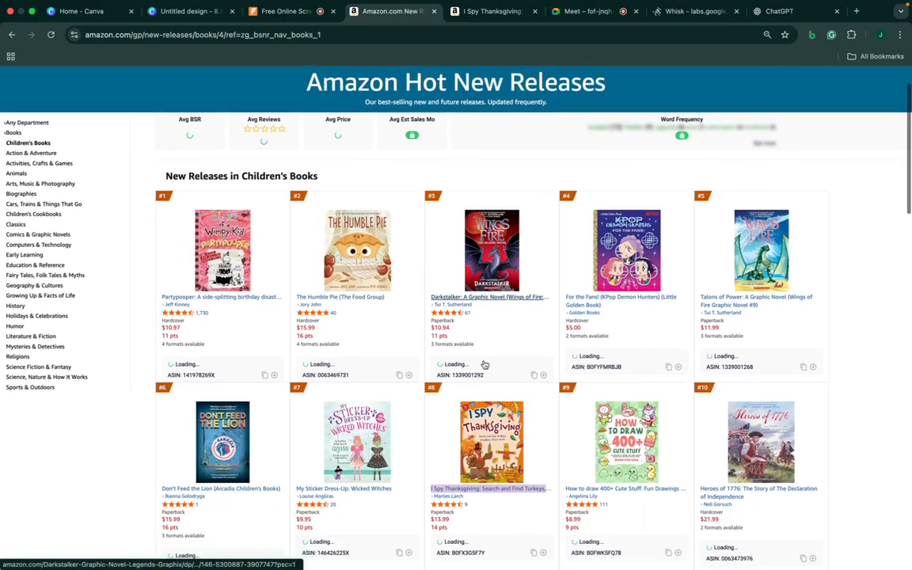
scroll(484, 364, "down", 4)
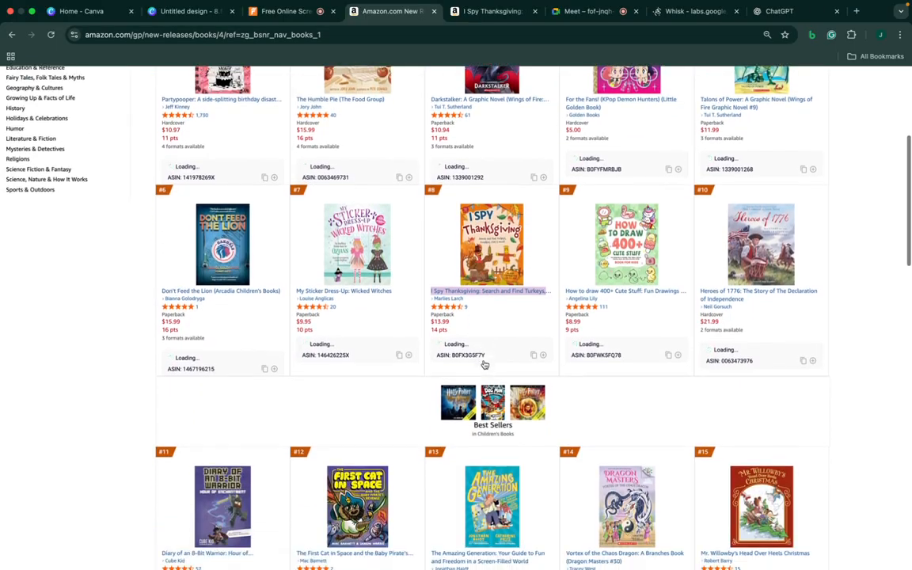
scroll(613, 198, "down", 1)
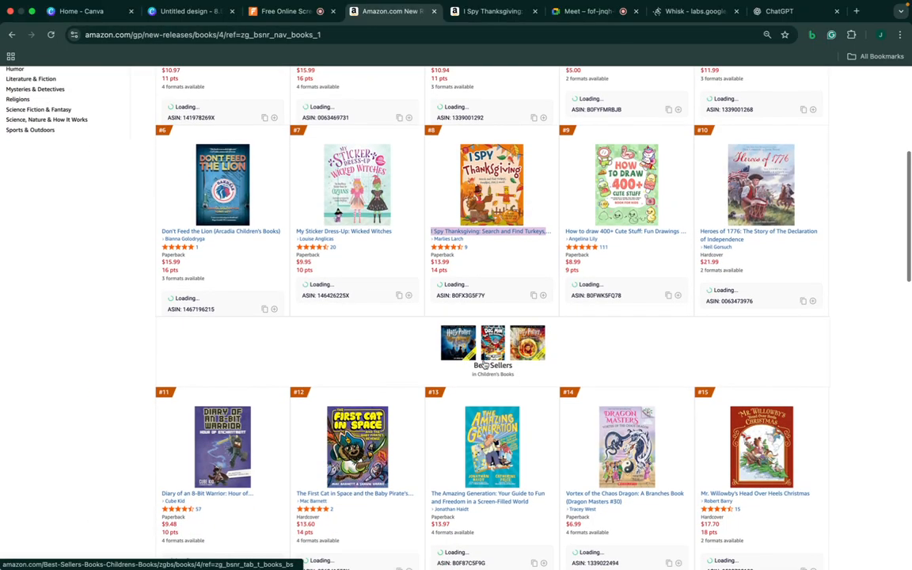
Admit the third waiting participant, then bring up the I Spy Thanksgiving product tab
left_click(587, 11)
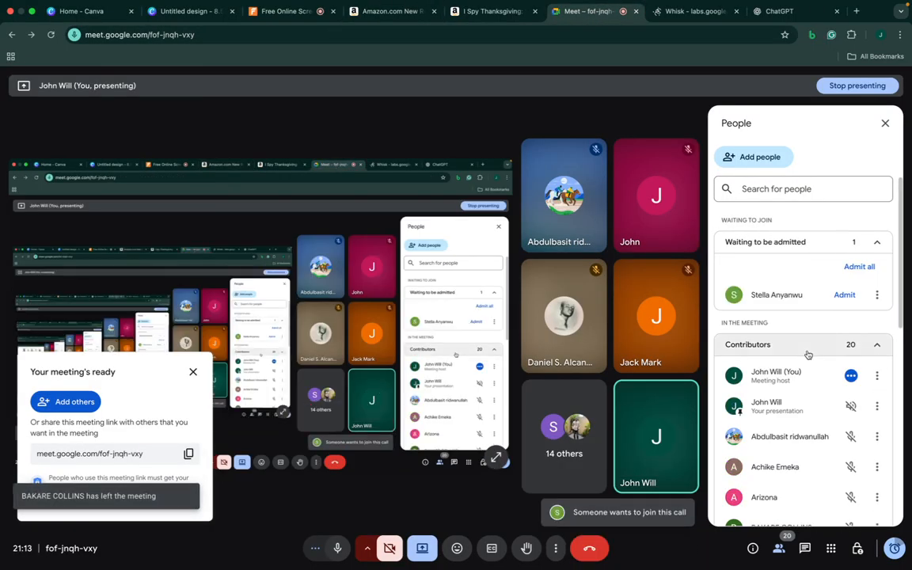
left_click(844, 296)
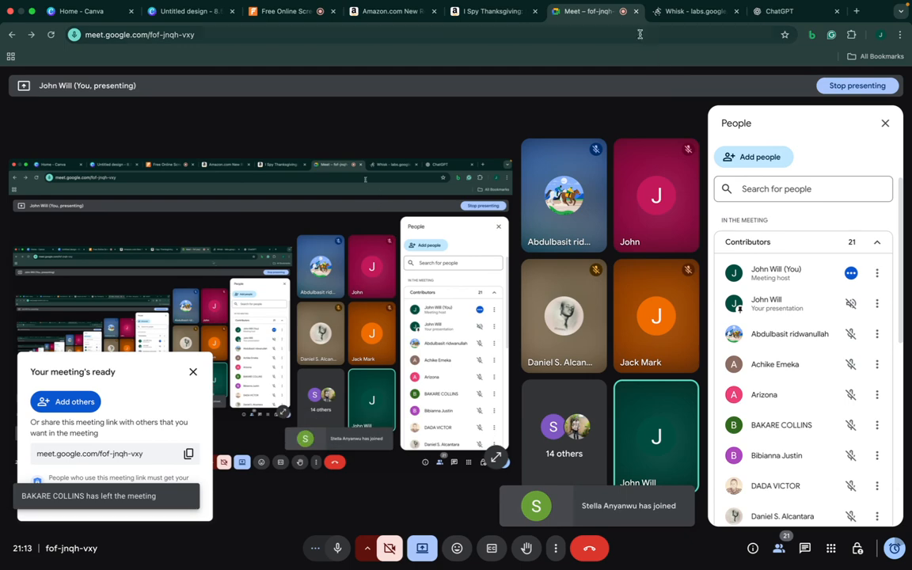
left_click(687, 13)
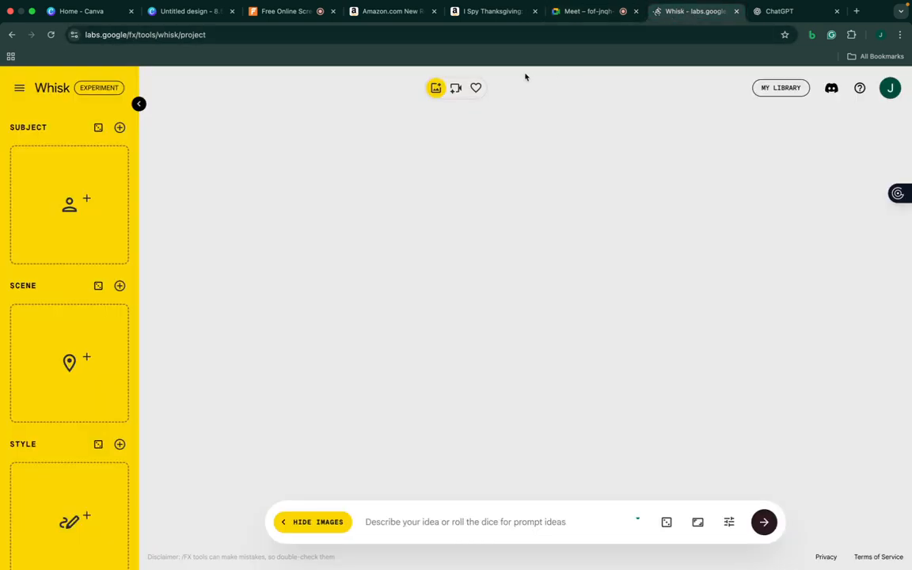
left_click(493, 19)
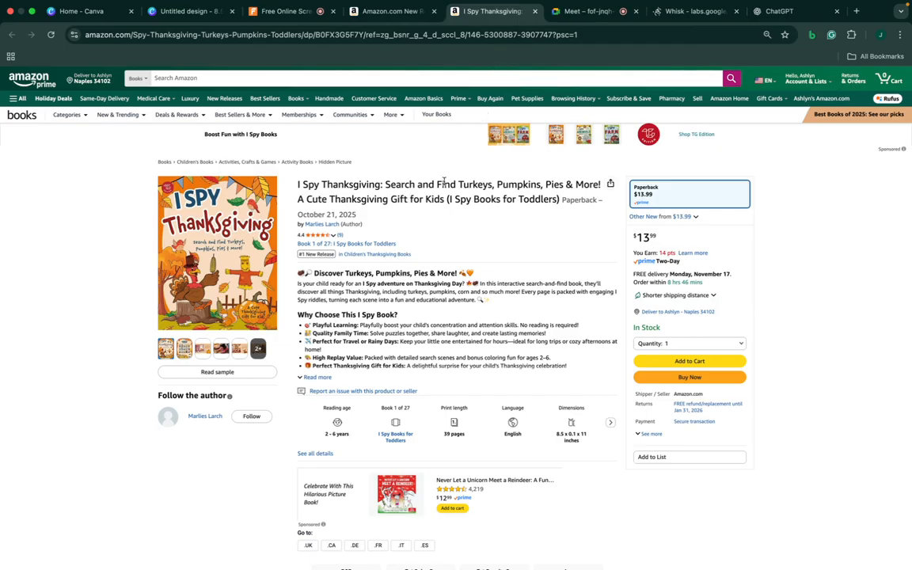
Select the book title and open the '#1 New Release in Children's Thanksgiving Books' list in a new tab
scroll(444, 182, "down", 1)
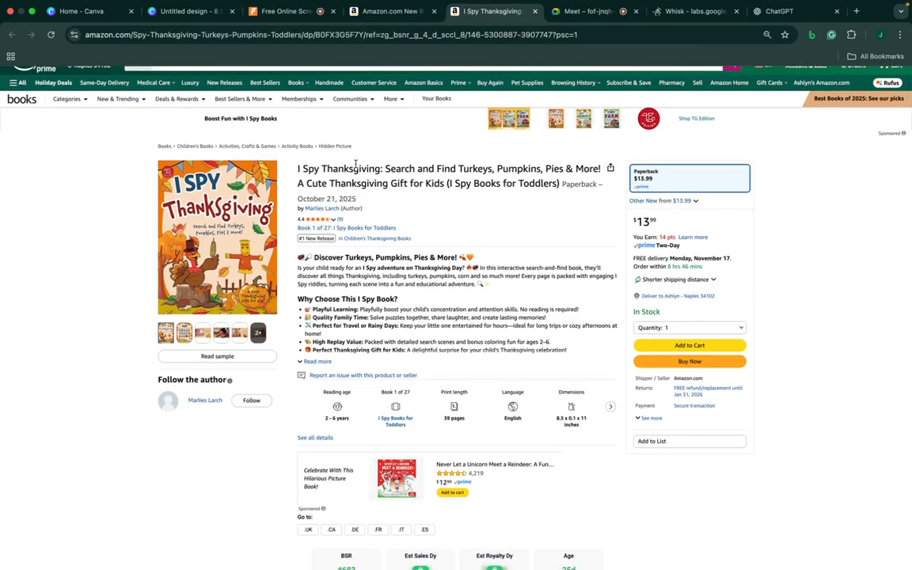
left_click_drag(560, 183, 294, 175)
key("super+c")
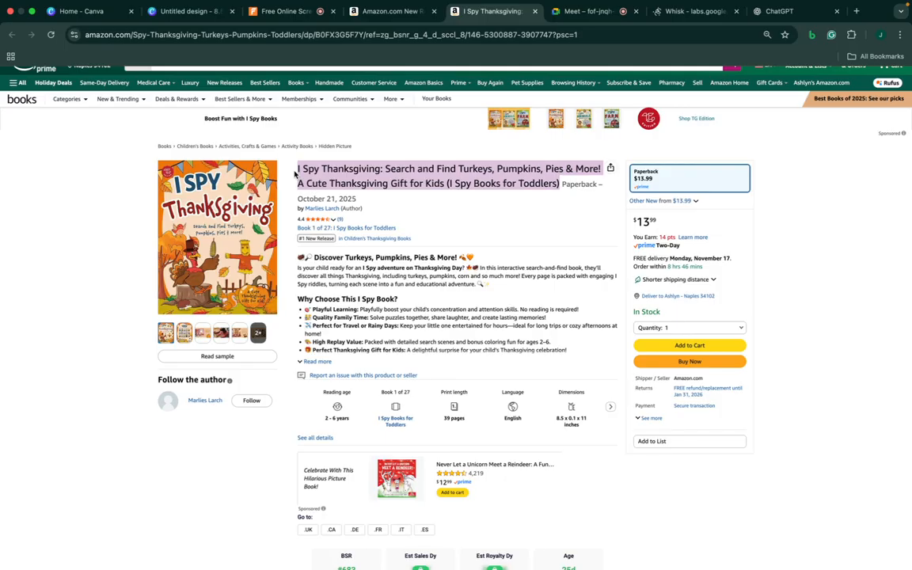
right_click(398, 244)
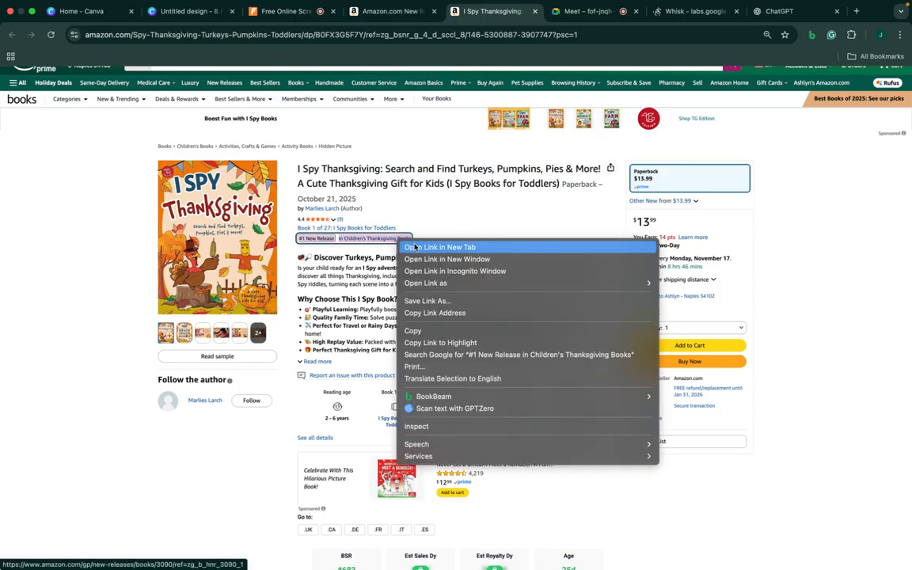
left_click(439, 247)
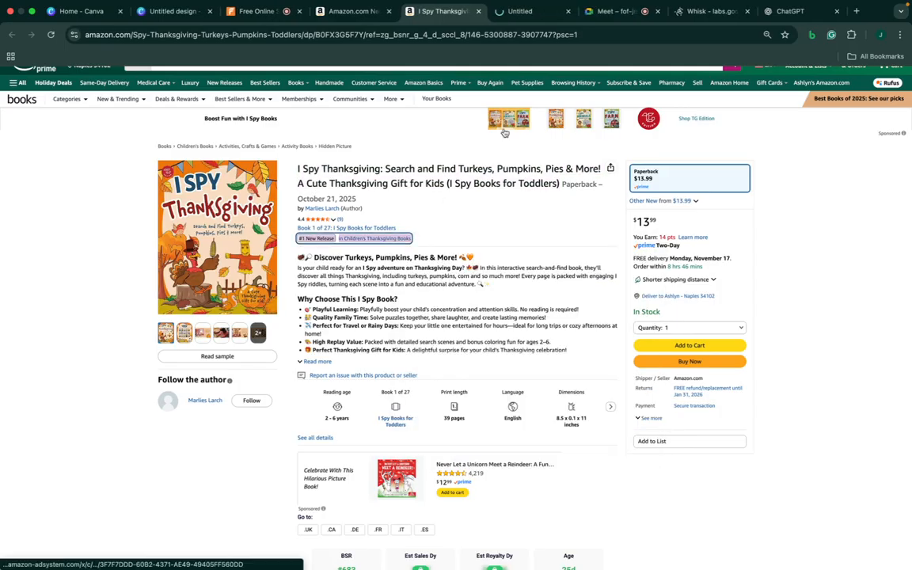
left_click(498, 14)
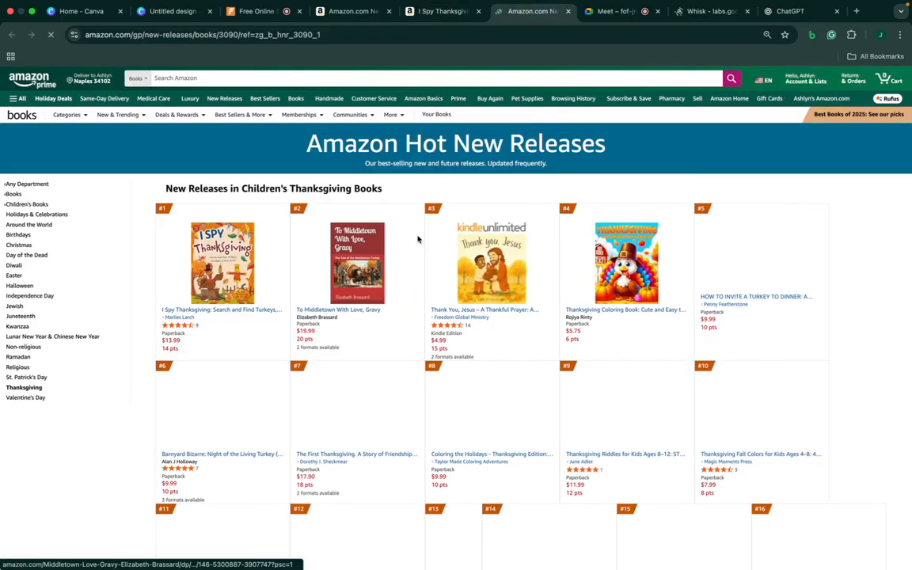
Browse the top Children's Thanksgiving Books new releases on Amazon
scroll(419, 239, "down", 1)
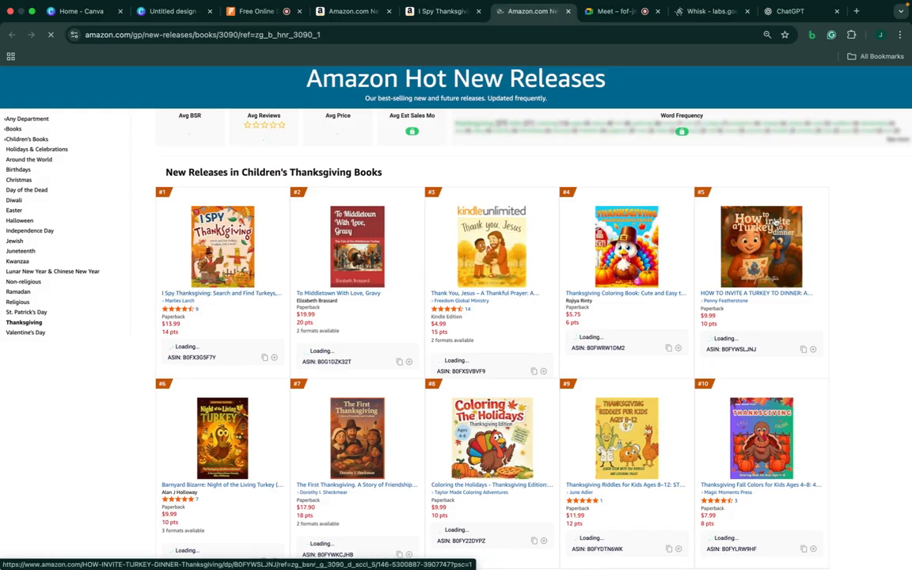
scroll(721, 338, "down", 1)
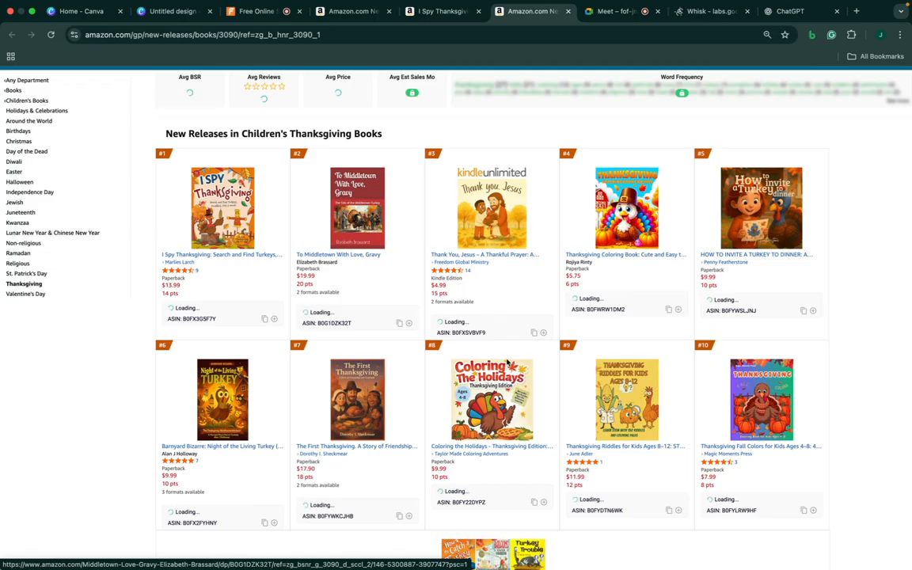
scroll(503, 355, "down", 2)
scroll(507, 367, "down", 2)
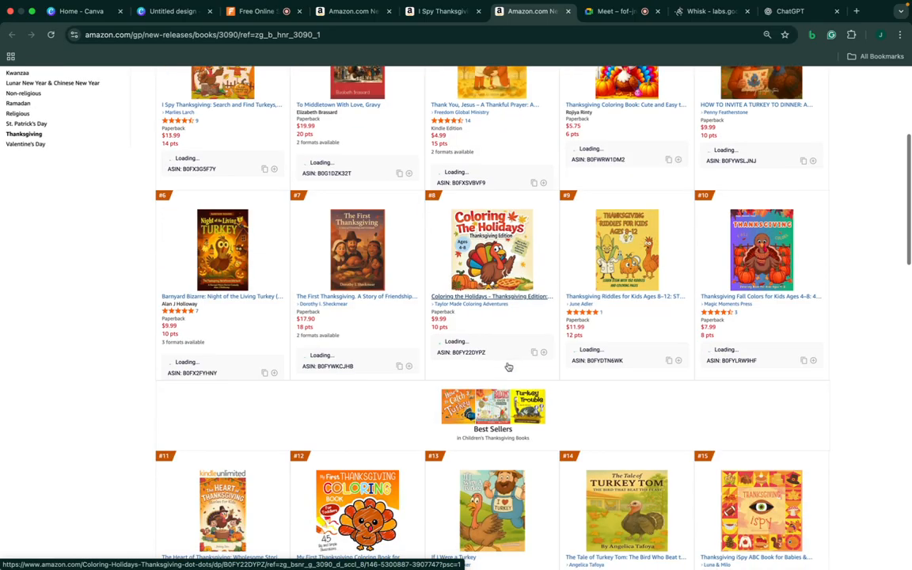
scroll(507, 366, "down", 4)
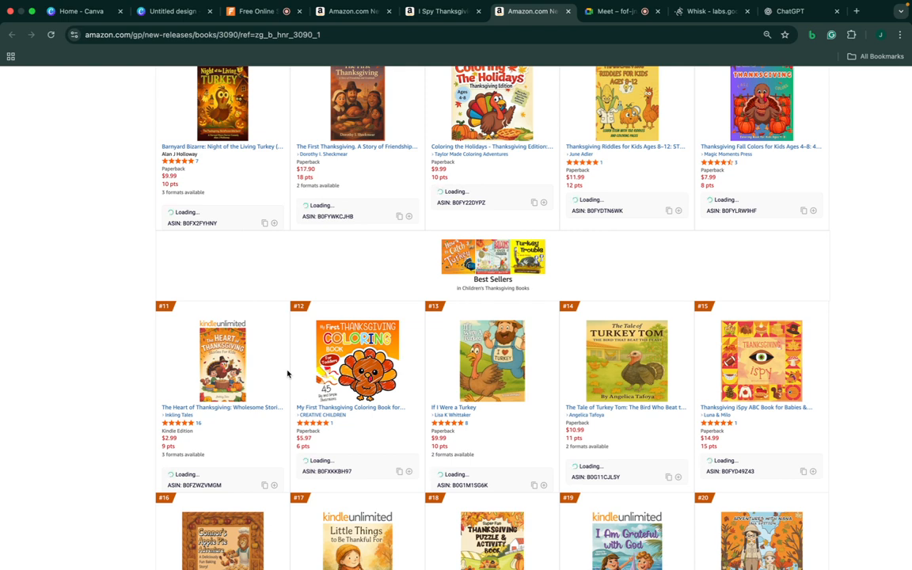
Admit everyone waiting in the Meet call, then bring up a fresh ChatGPT chat
left_click(599, 20)
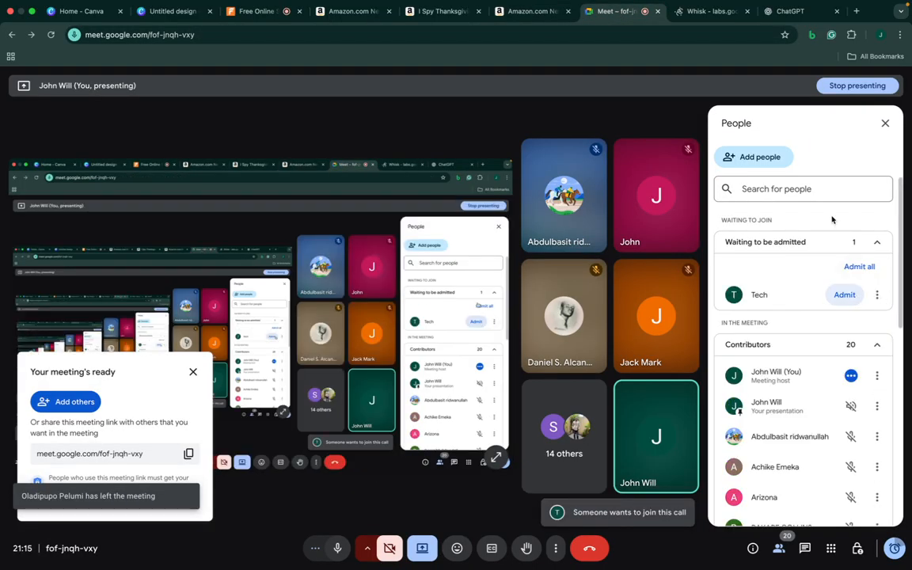
left_click(847, 266)
left_click(707, 13)
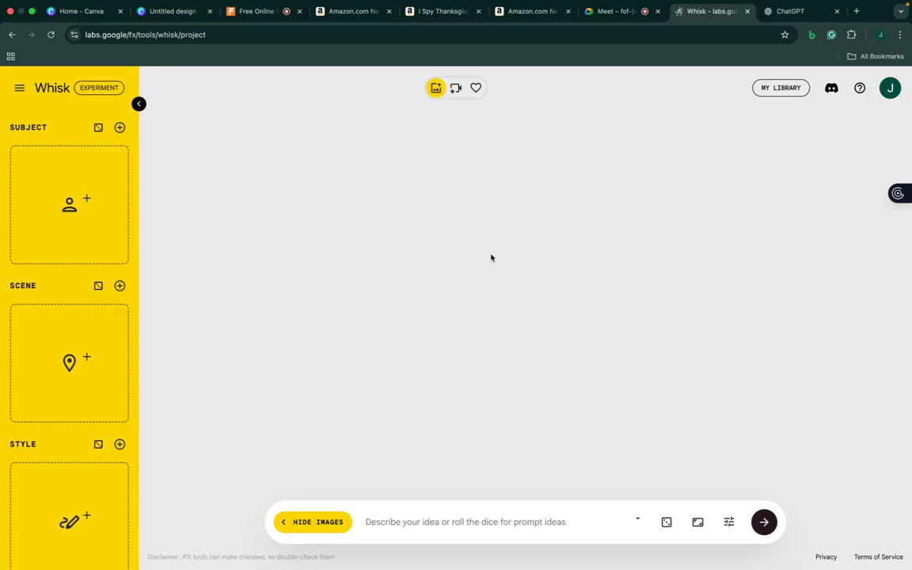
left_click(794, 14)
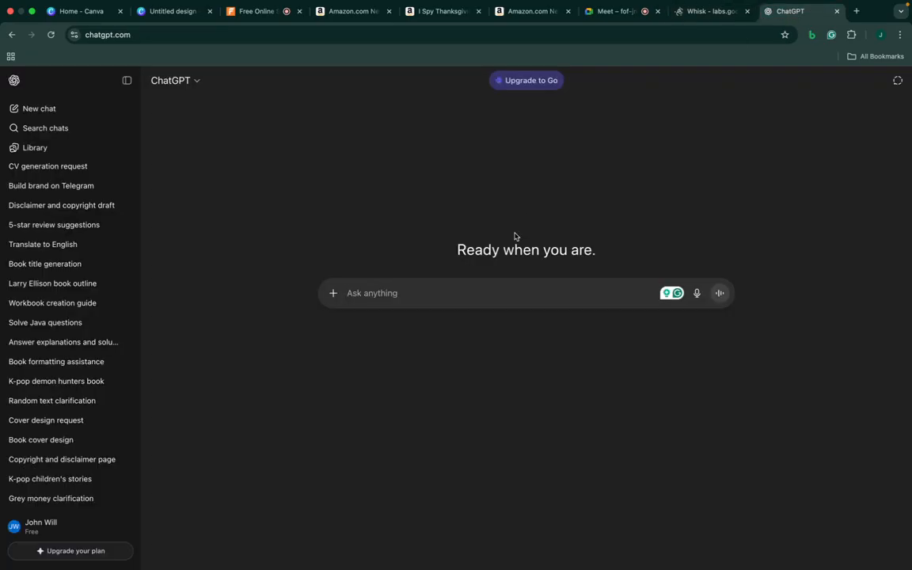
Ask ChatGPT to extract the theme and 10 story ideas from the pasted I Spy Thanksgiving title
key("super+v")
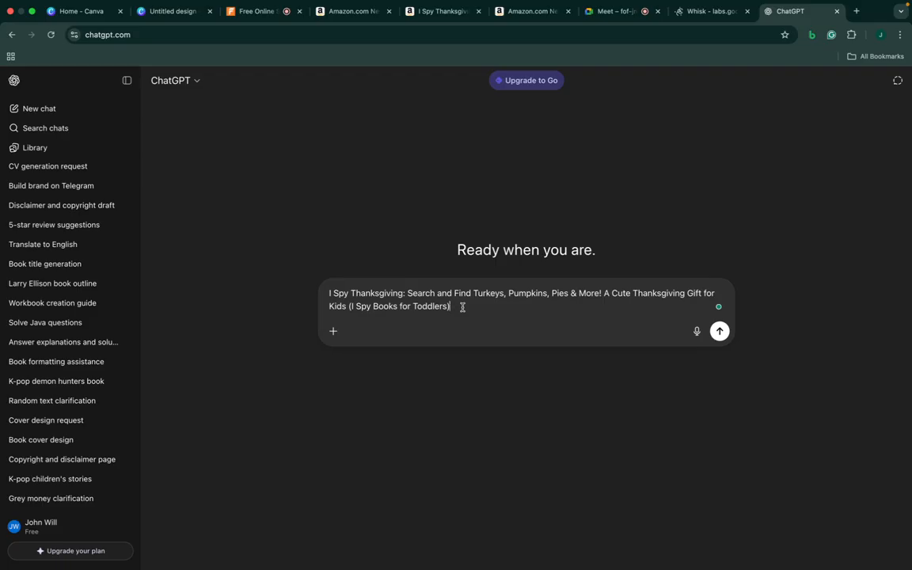
key("shift+Return")
key("shift+Return")
key("shift+Return")
type("this i")
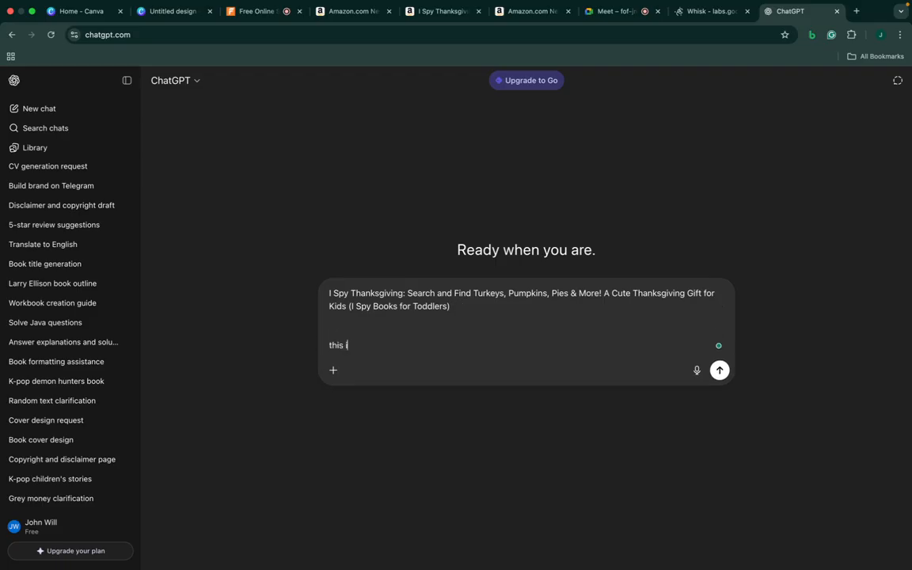
type("s a title, exxtract the them ena")
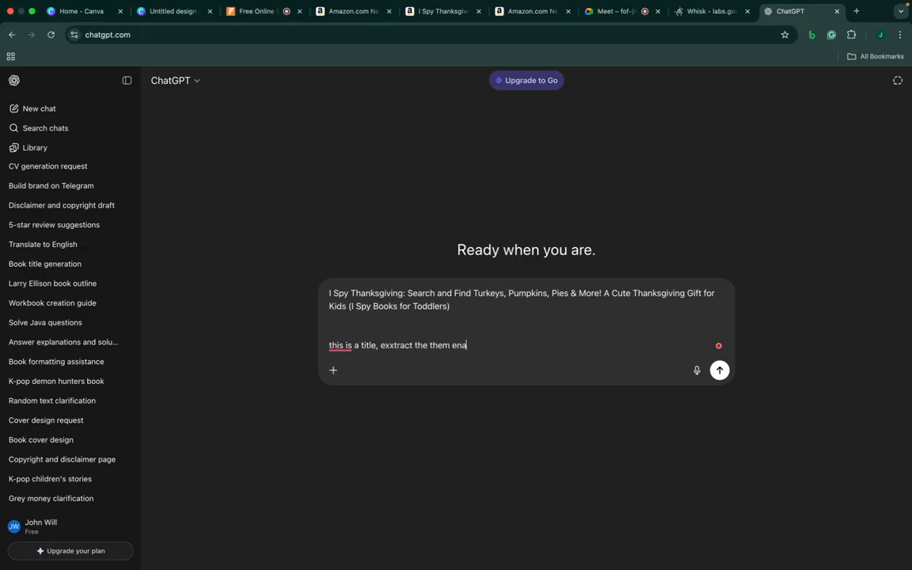
type(" dnd generate 10 story ide")
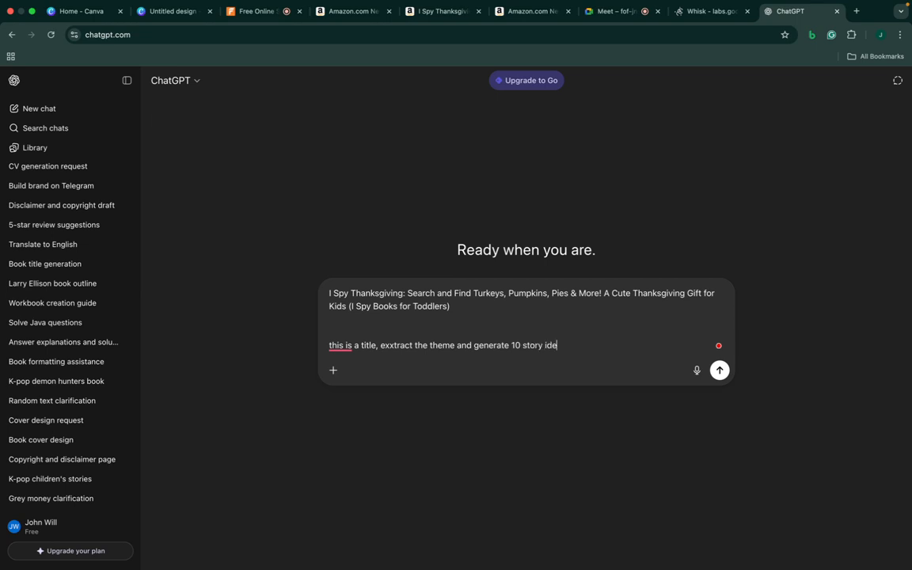
type("as from the title using the basic keywords")
key("Return")
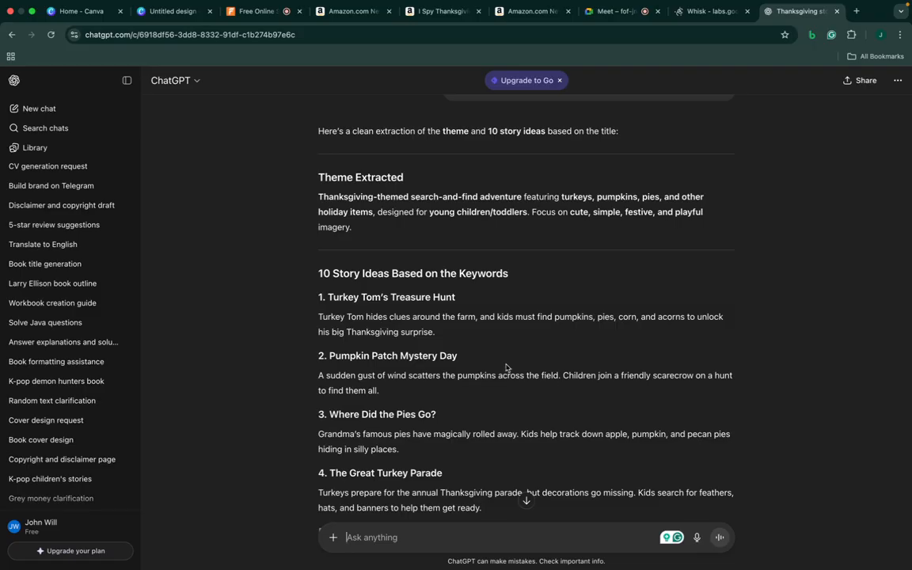
scroll(507, 368, "down", 1)
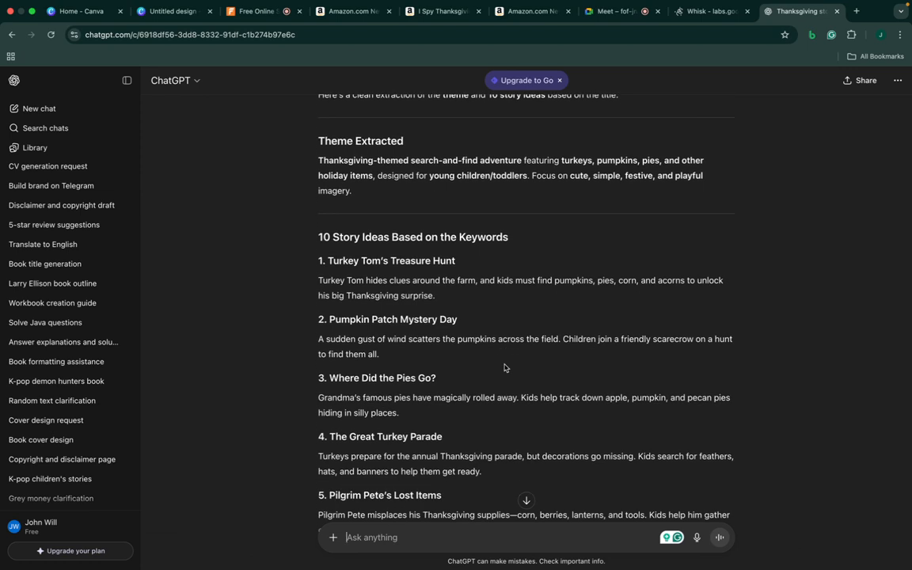
scroll(435, 269, "up", 4)
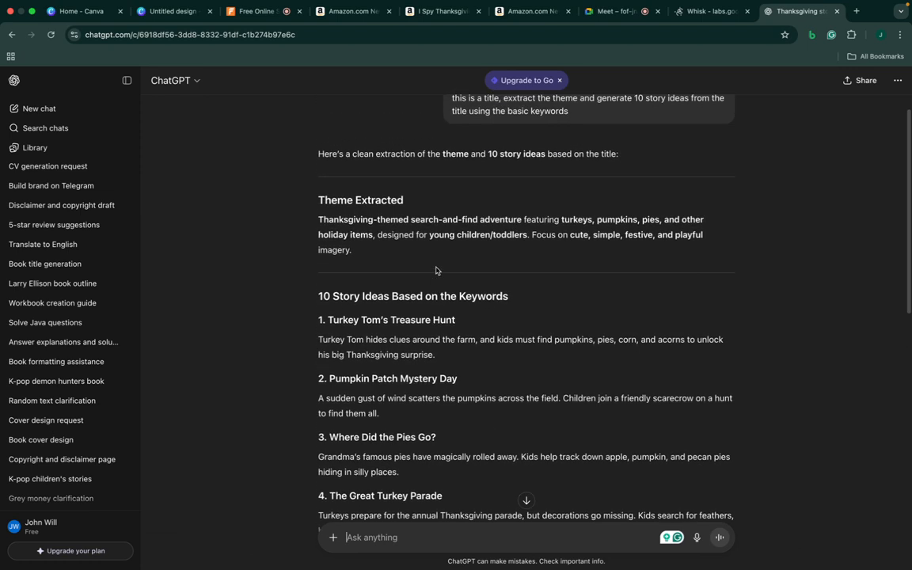
scroll(436, 267, "up", 1)
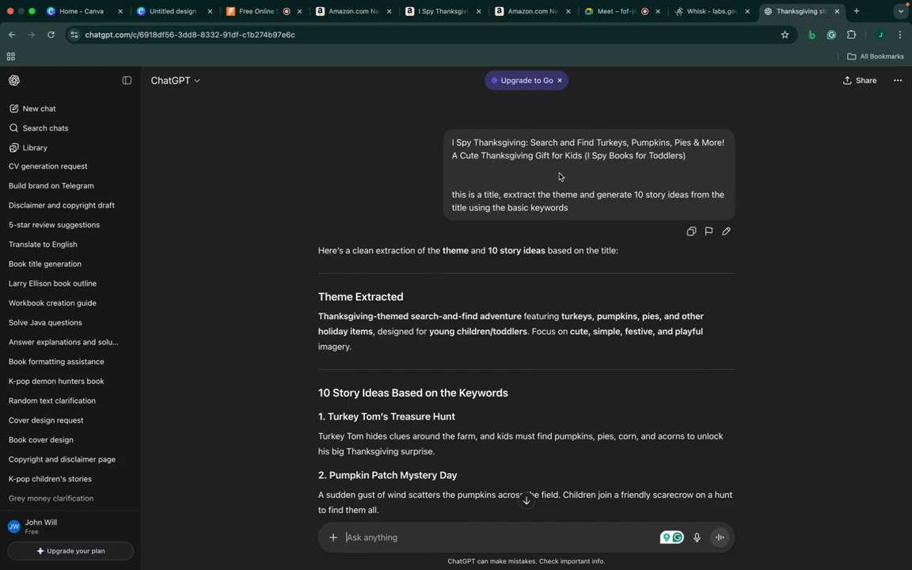
scroll(523, 257, "down", 1)
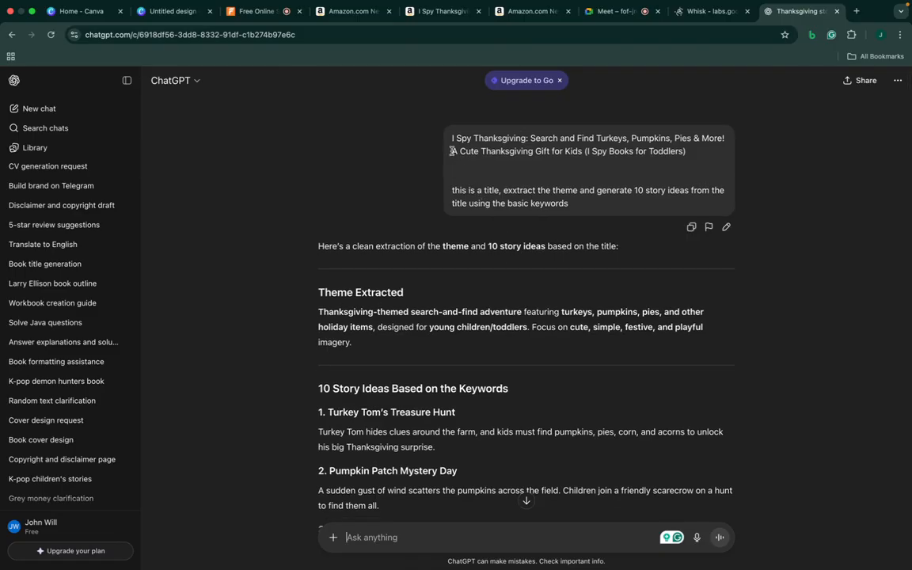
left_click_drag(452, 151, 584, 156)
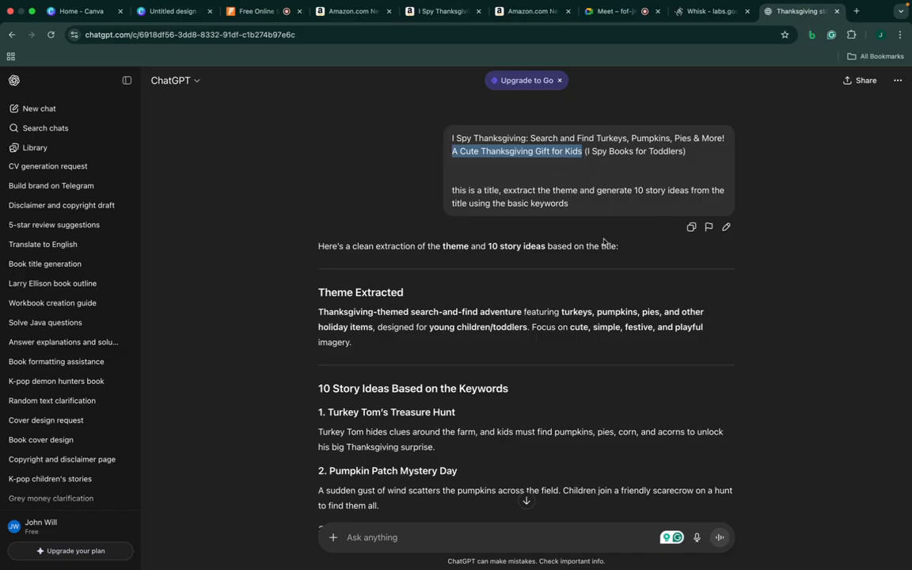
scroll(572, 376, "down", 2)
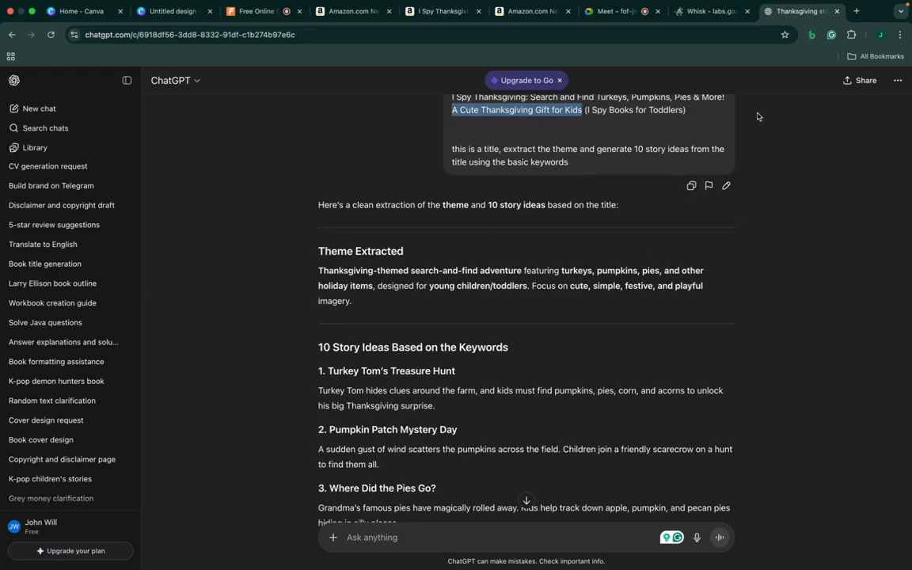
Create a blank Google Doc holding the I Spy Thanksgiving title followed by '(main idea)'
left_click(856, 12)
type("docs.google.com")
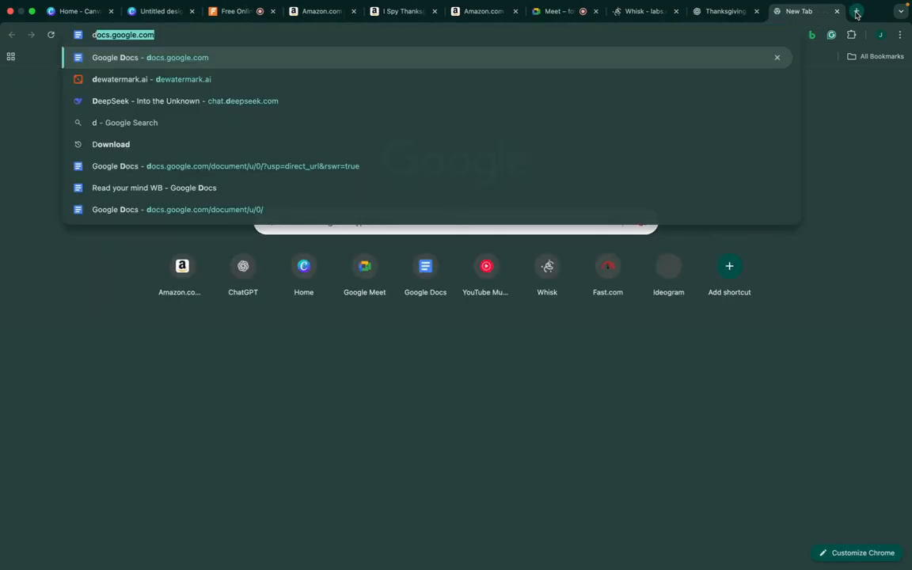
key("Return")
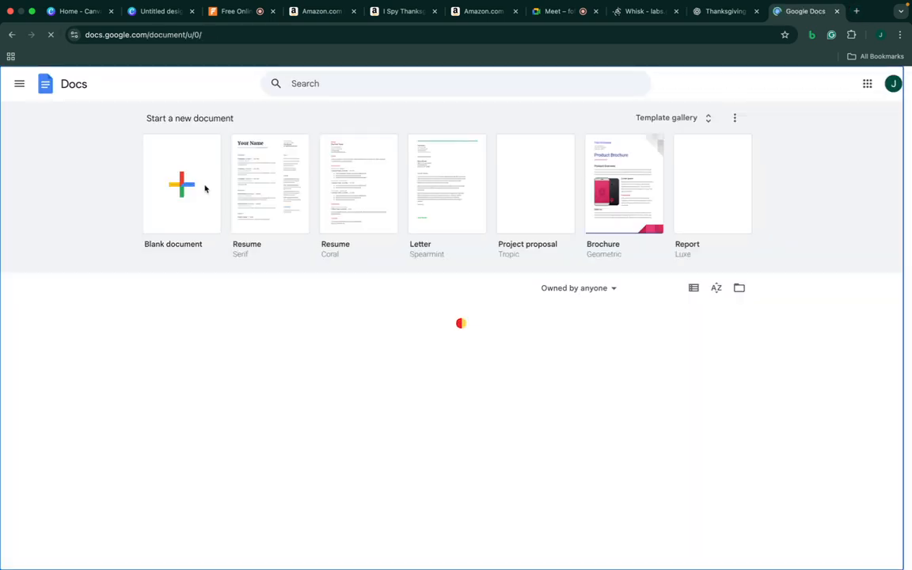
left_click(205, 187)
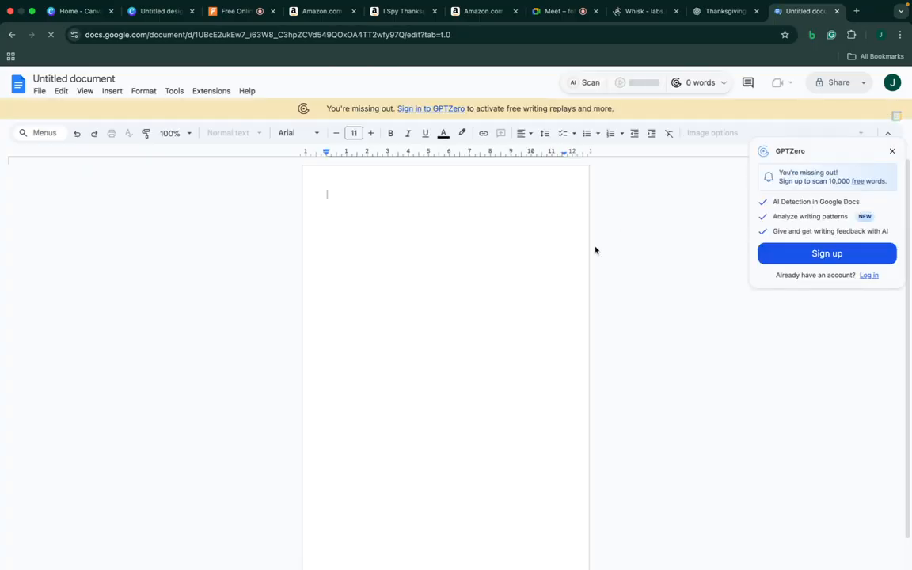
type("I Spy Thanksgiving: Search and Find Turkeys, Pumpkins, Pies & More! A Cute Thanksgiving Gift for Kids (I Spy Books for Toddlers)")
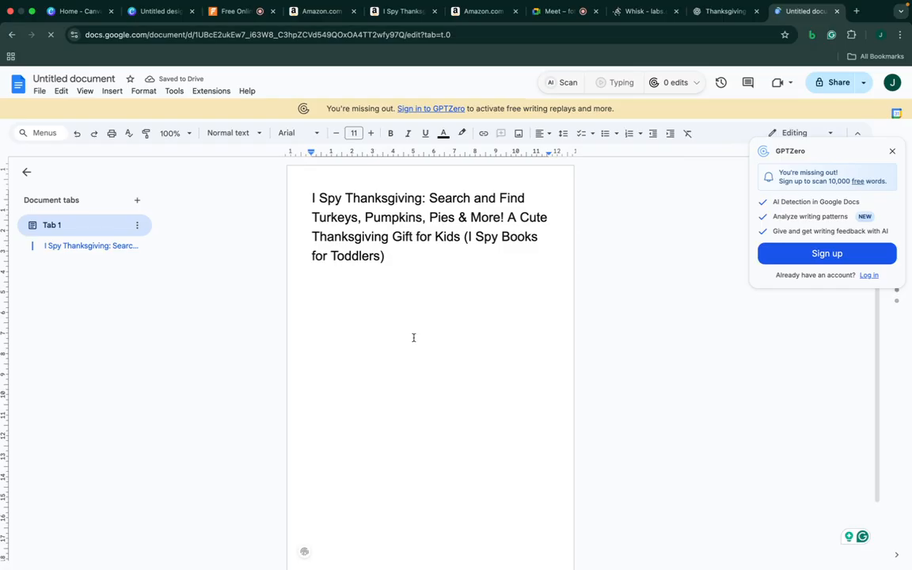
type("(main idea)")
key("Return")
key("Return")
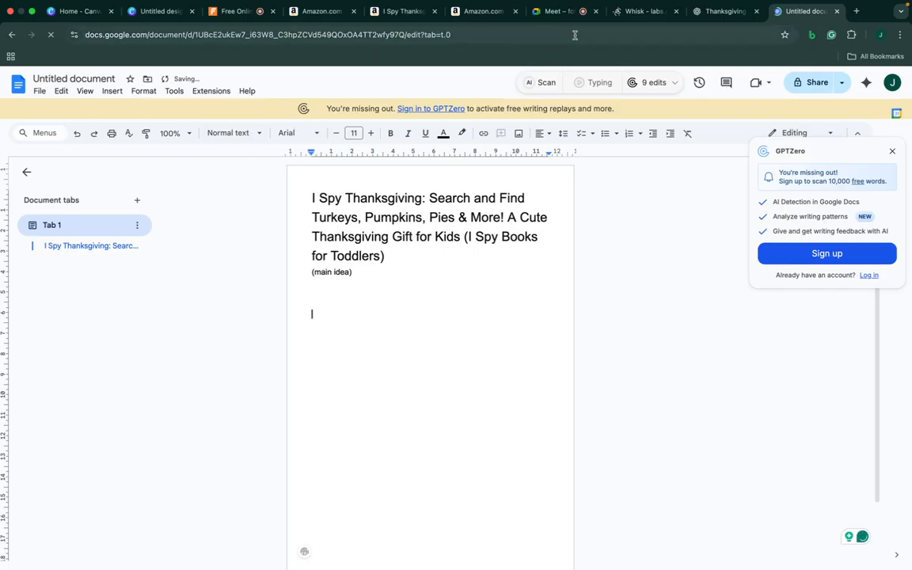
left_click(564, 13)
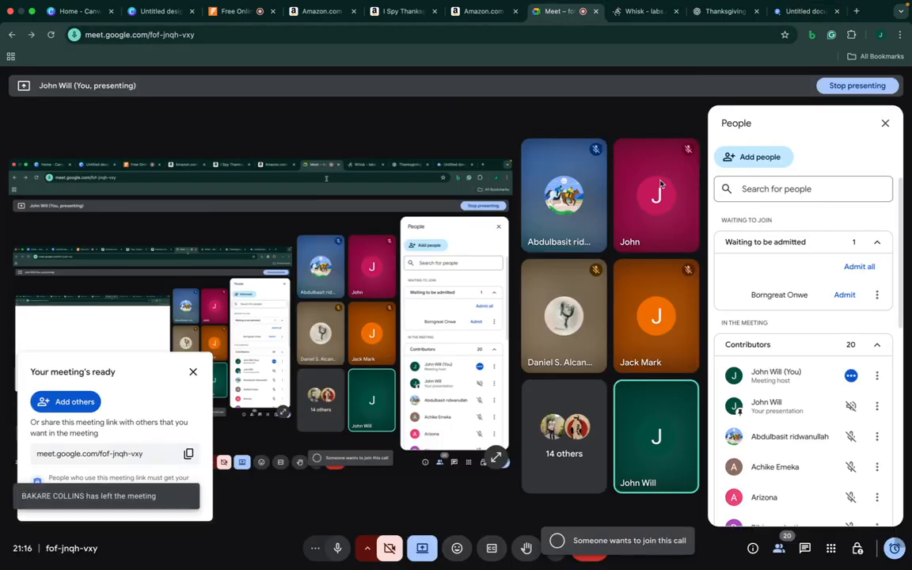
Let the waiting participant into the call and return to the ChatGPT chat
left_click(844, 295)
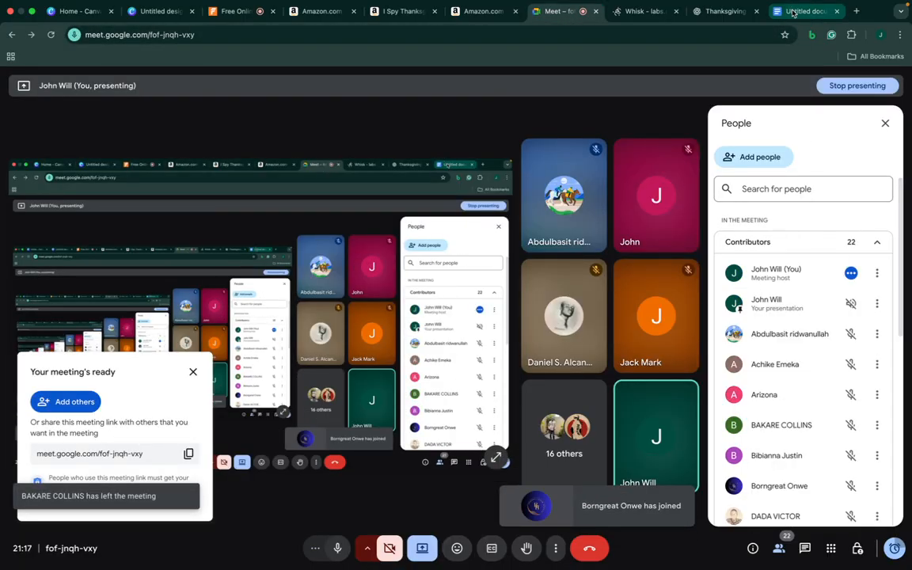
left_click(801, 11)
left_click(717, 11)
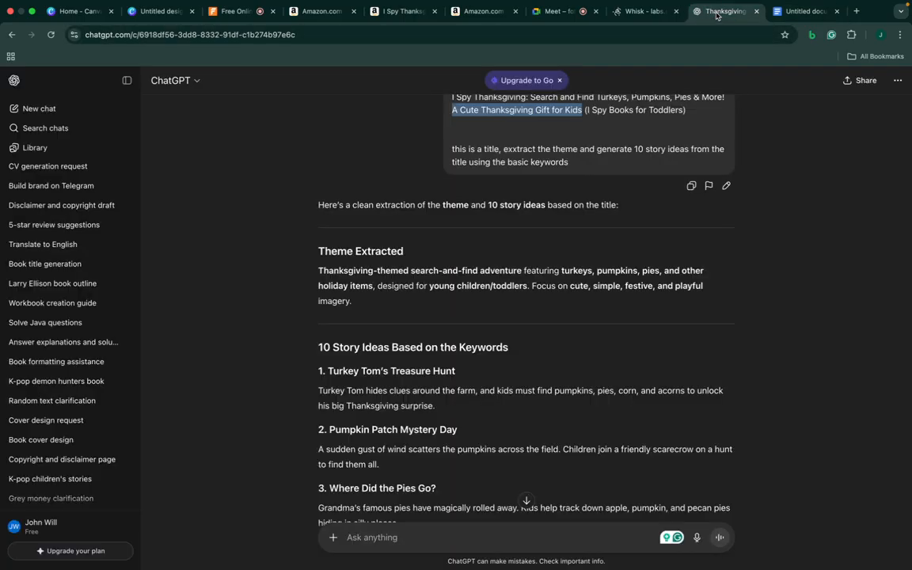
Select 'A Cute Thanksgiving Gift for Kids' in the earlier book-title prompt
scroll(451, 349, "down", 2)
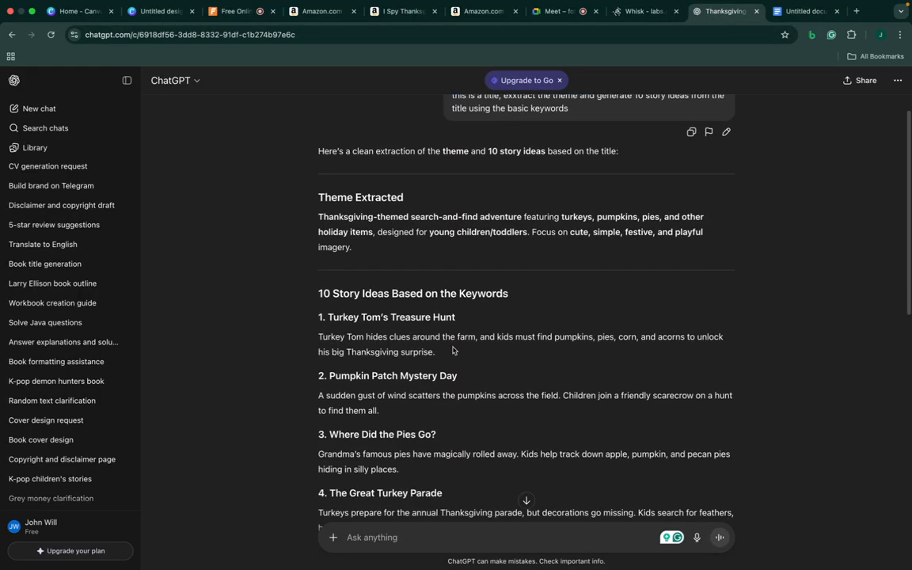
scroll(454, 351, "up", 2)
scroll(454, 350, "up", 1)
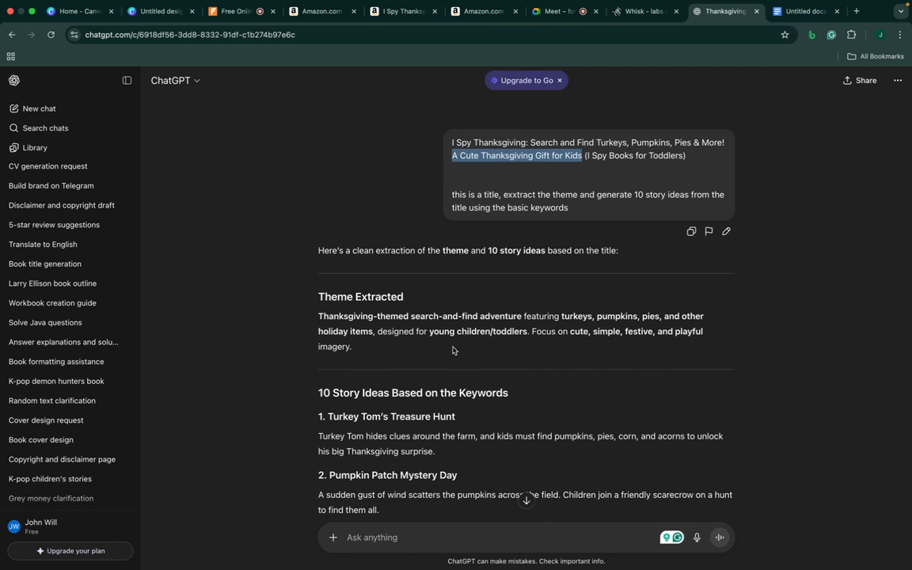
double_click(600, 143)
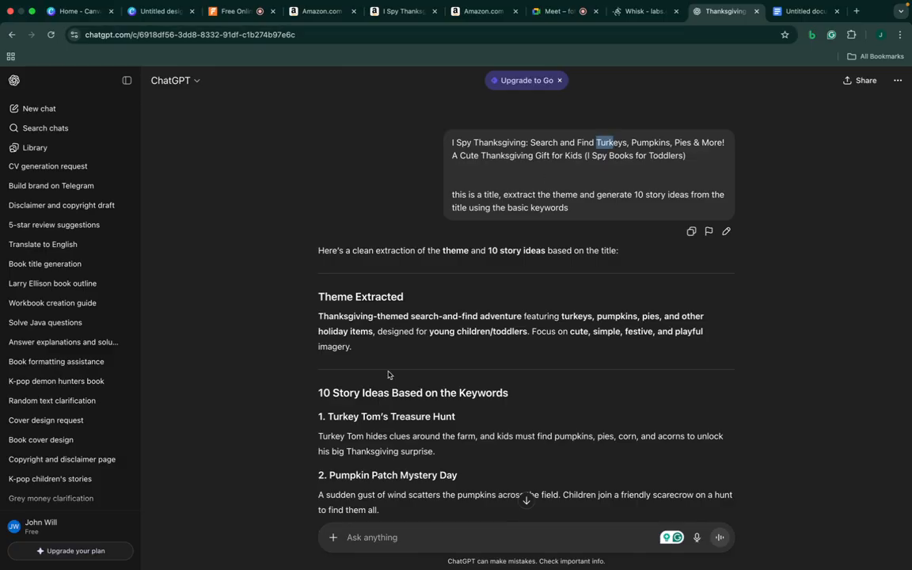
scroll(388, 374, "down", 2)
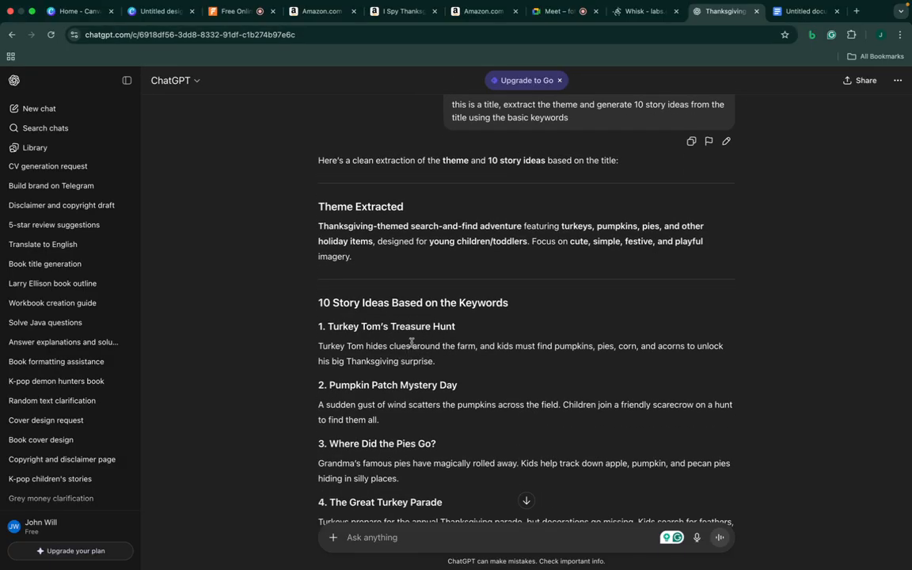
scroll(580, 179, "up", 2)
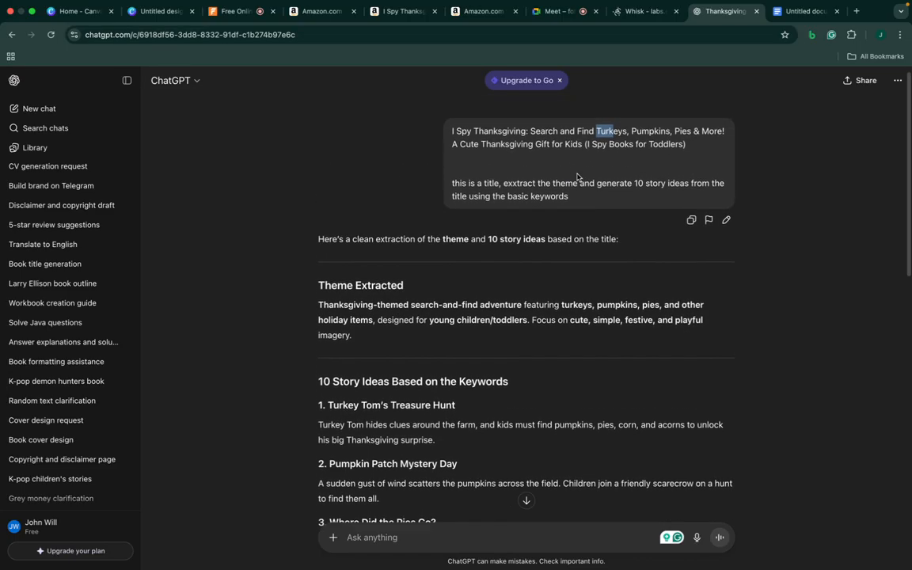
left_click_drag(452, 153, 581, 152)
key("super+c")
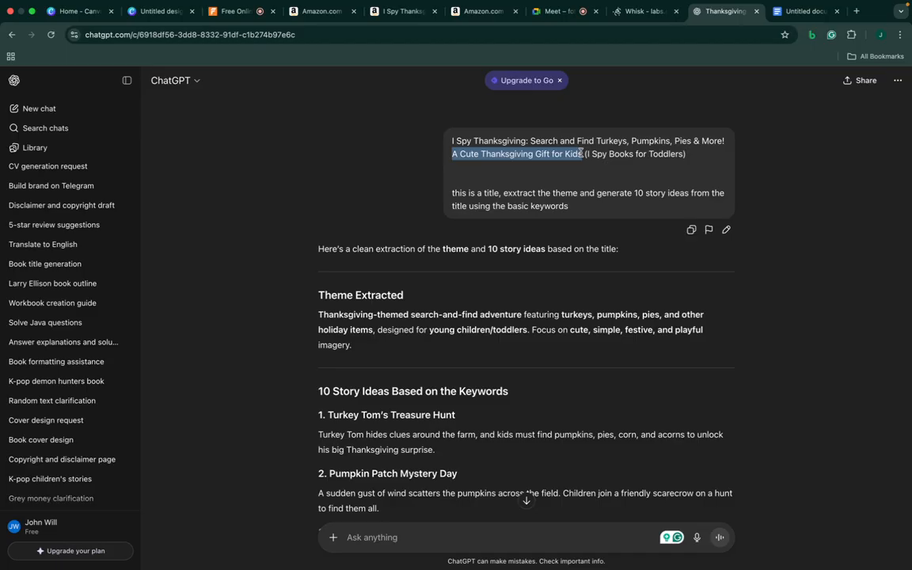
Paste 'A Cute Thanksgiving Gift for Kids' into the Google Doc below the (main idea) note
left_click(795, 11)
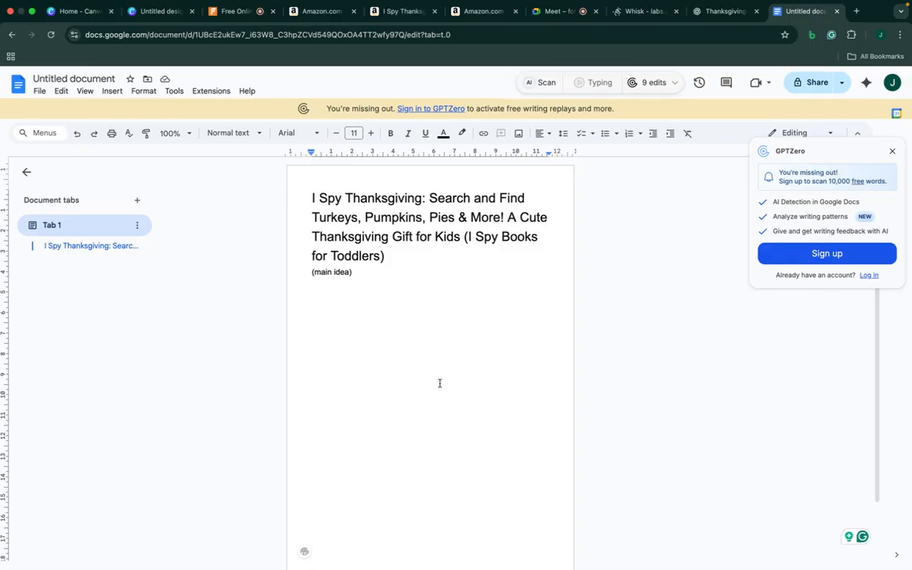
left_click(715, 11)
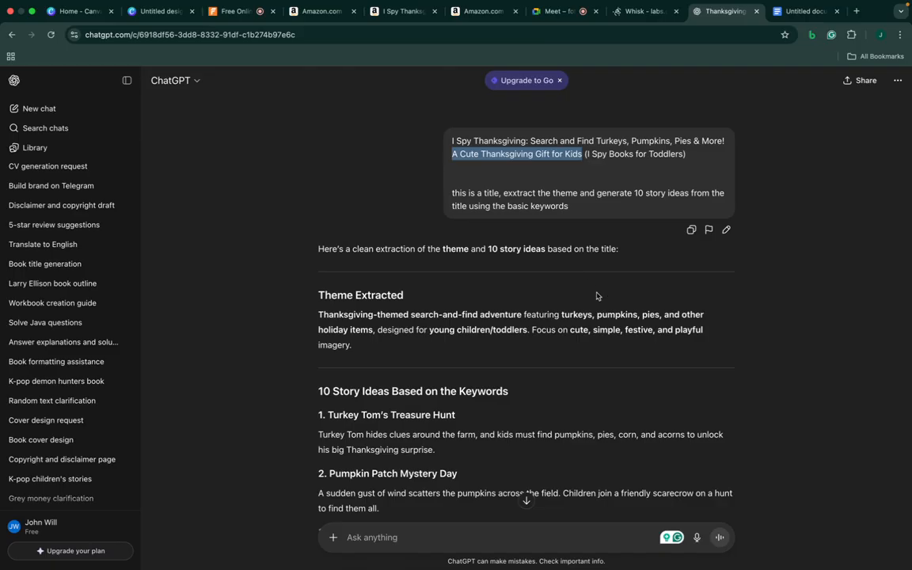
left_click(799, 13)
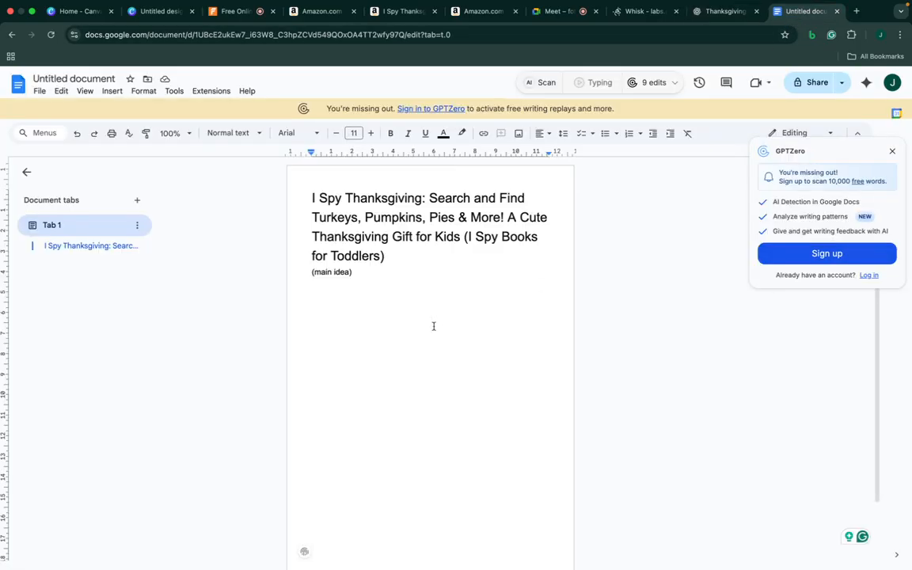
right_click(353, 315)
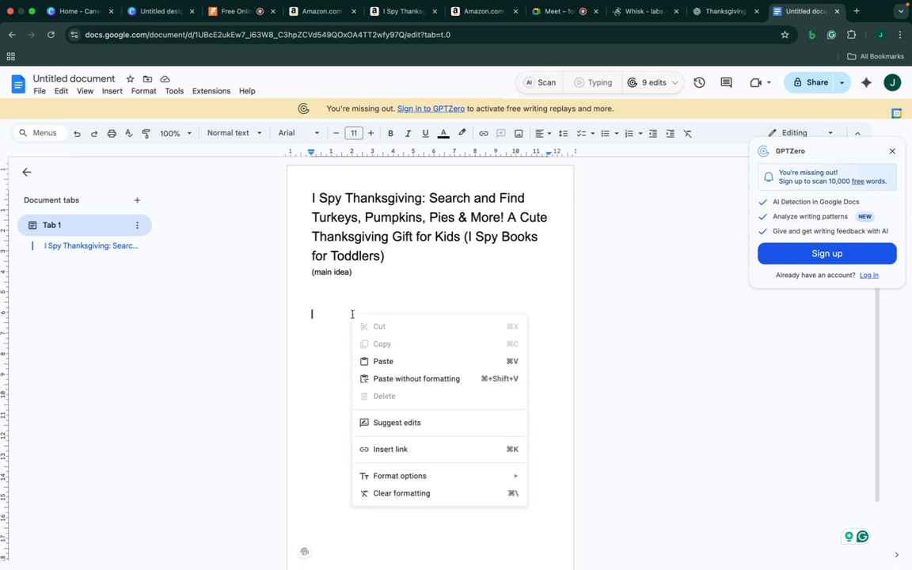
left_click(383, 361)
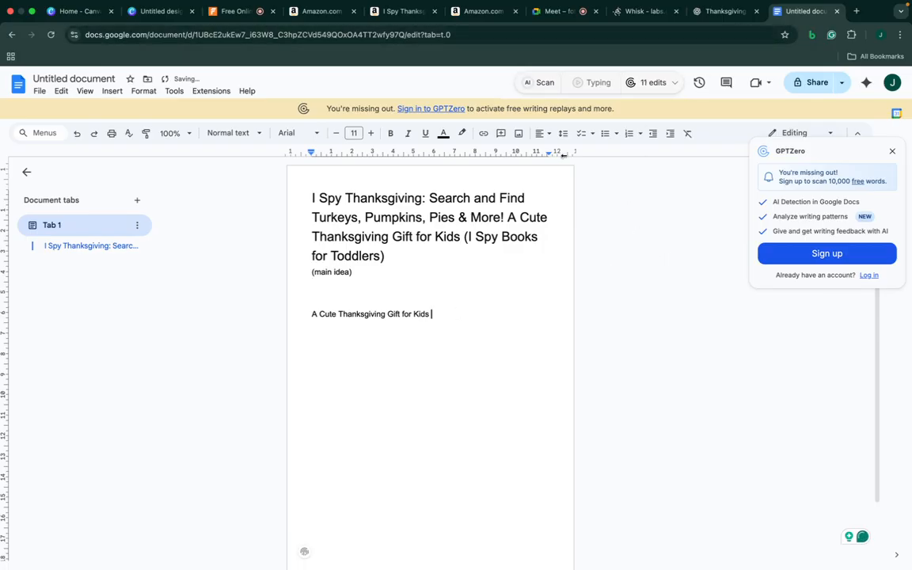
left_click(724, 12)
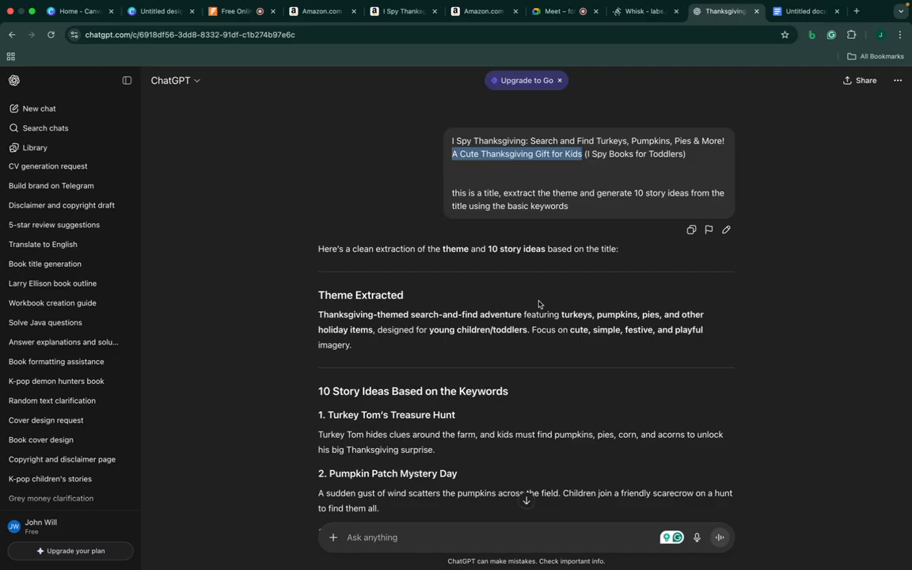
Copy the story idea 'The Great Turkey Parade' into the notes above the gift phrase
scroll(538, 304, "down", 5)
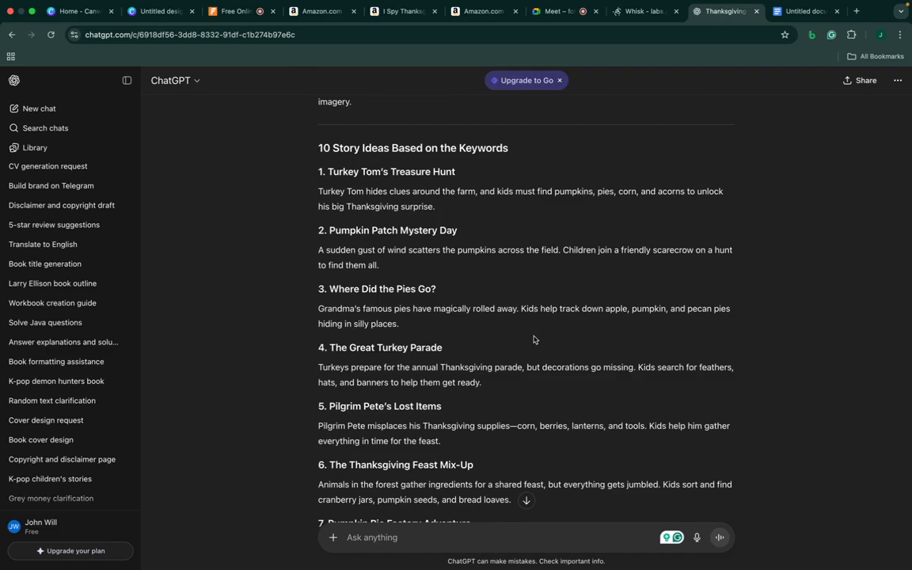
scroll(534, 339, "down", 3)
scroll(534, 339, "down", 4)
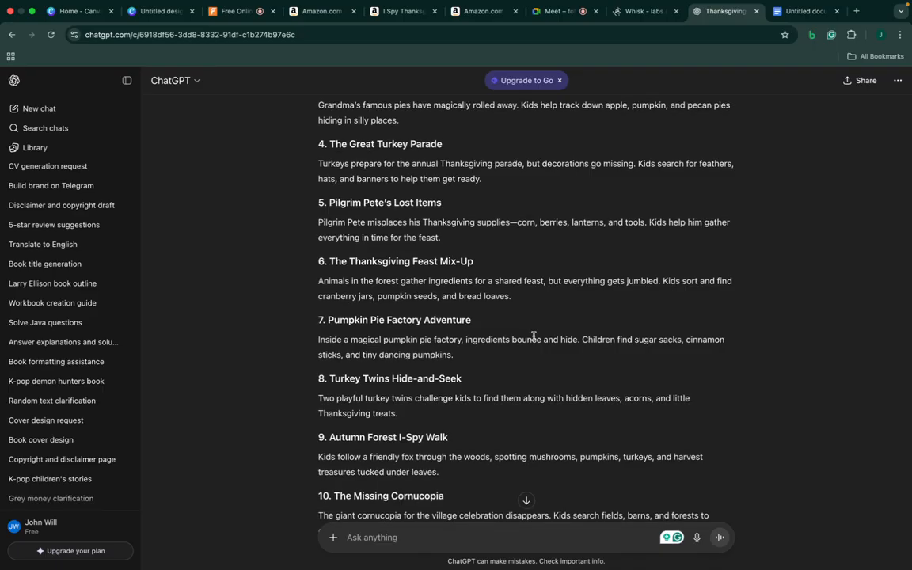
scroll(533, 337, "down", 2)
scroll(534, 337, "up", 8)
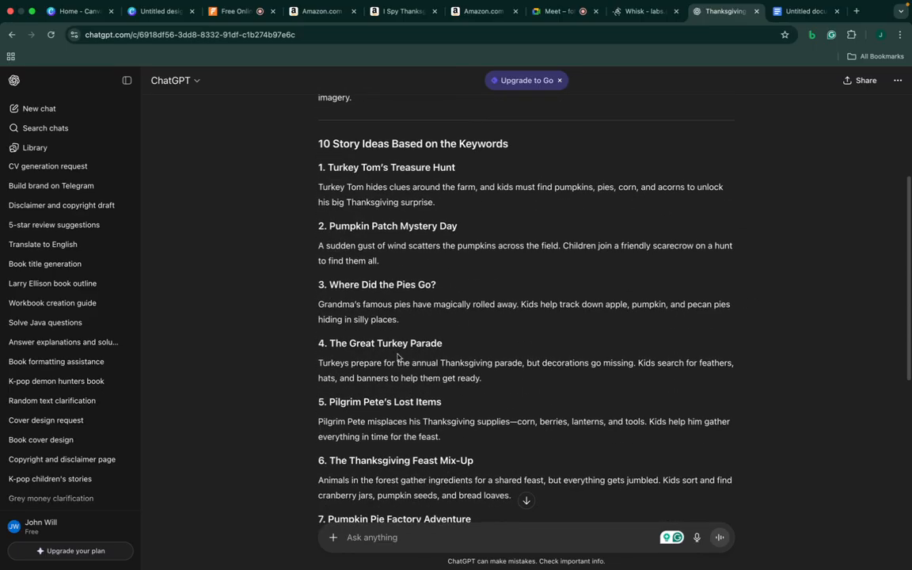
left_click_drag(330, 343, 455, 341)
key("super+c")
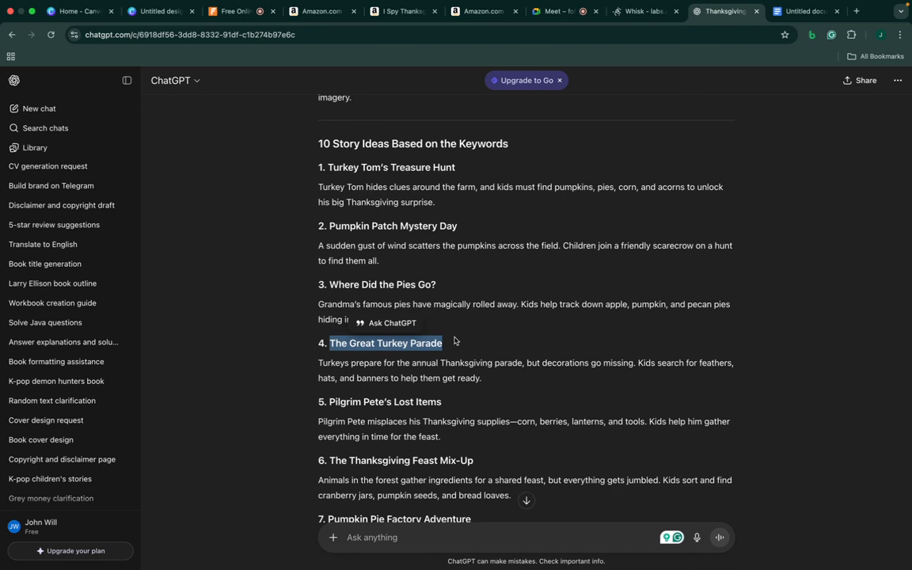
left_click(801, 11)
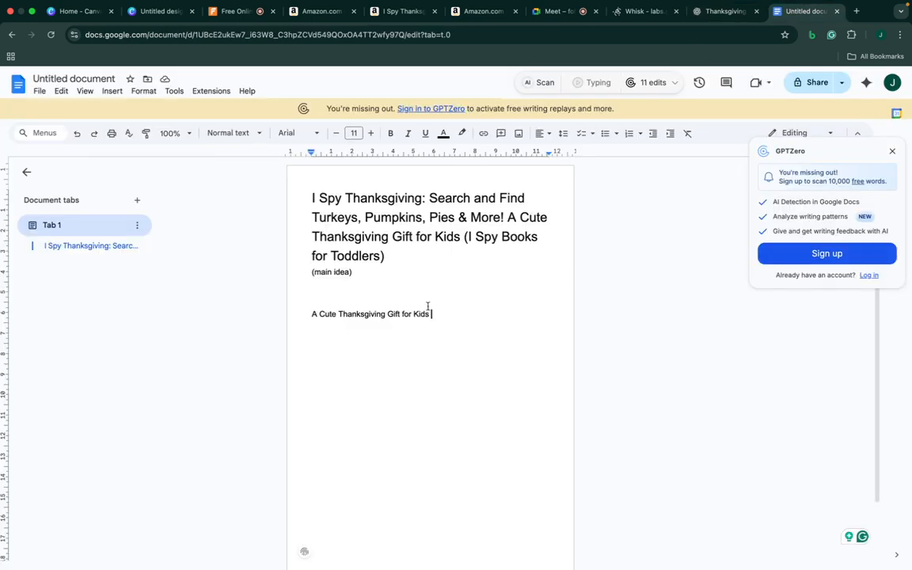
left_click(309, 314)
key("super+v")
key("Return")
key("Return")
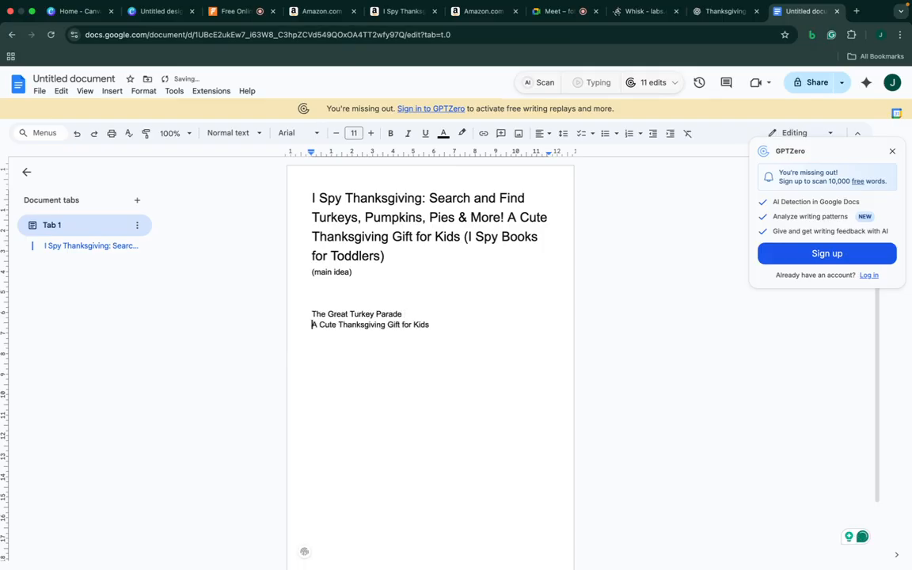
left_click(720, 11)
Request short subtitles for The Great Turkey Parade and select 'Find the Turkeys, Treats & More'
scroll(538, 188, "up", 1)
scroll(507, 189, "up", 5)
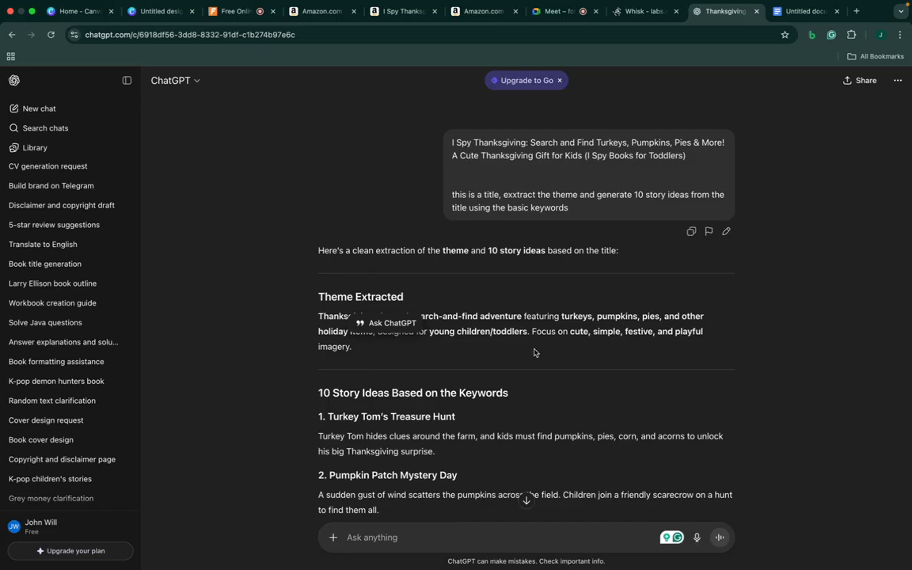
scroll(535, 352, "down", 2)
scroll(535, 352, "down", 3)
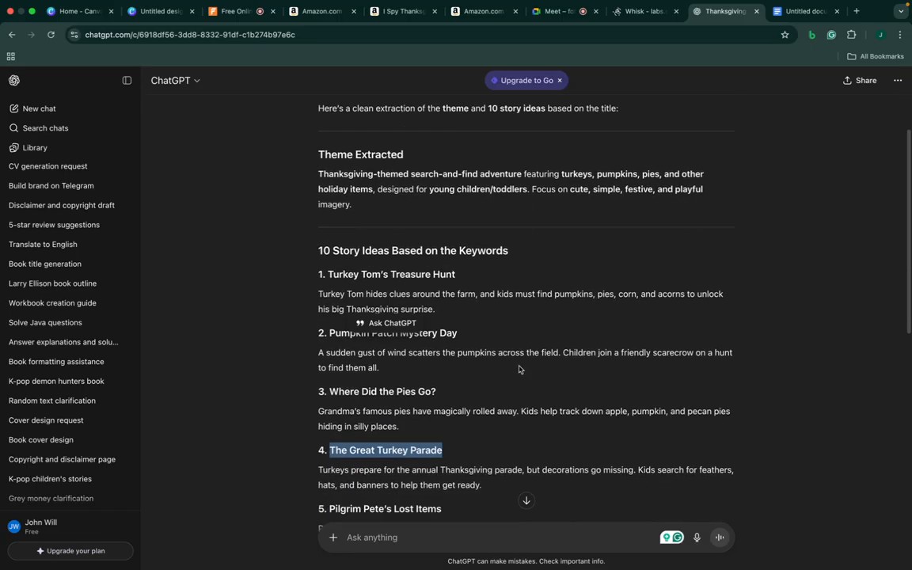
left_click(421, 544)
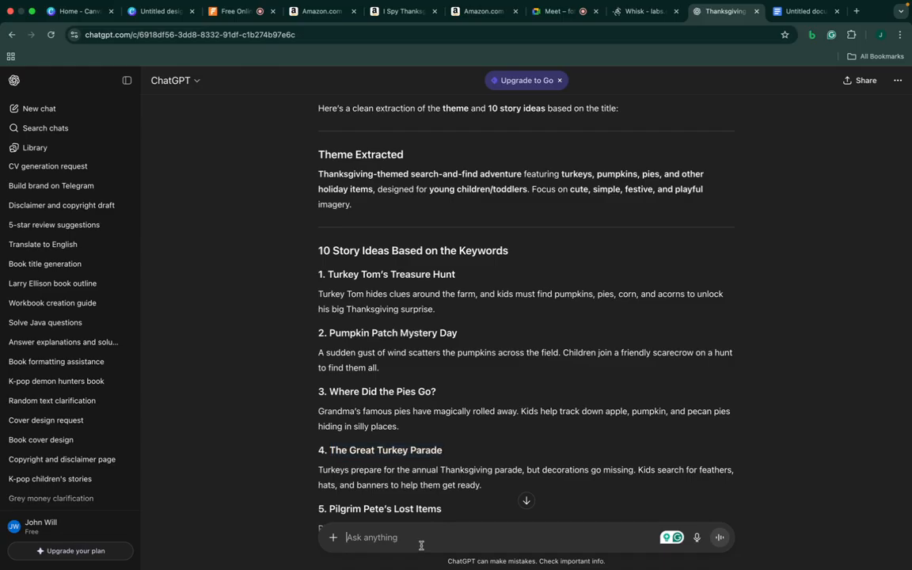
type("sug")
key("BackSpace")
key("BackSpace")
key("BackSpace")
type("suggest key")
key("BackSpace")
key("BackSpace")
key("BackSpace")
type("subtiles(shor")
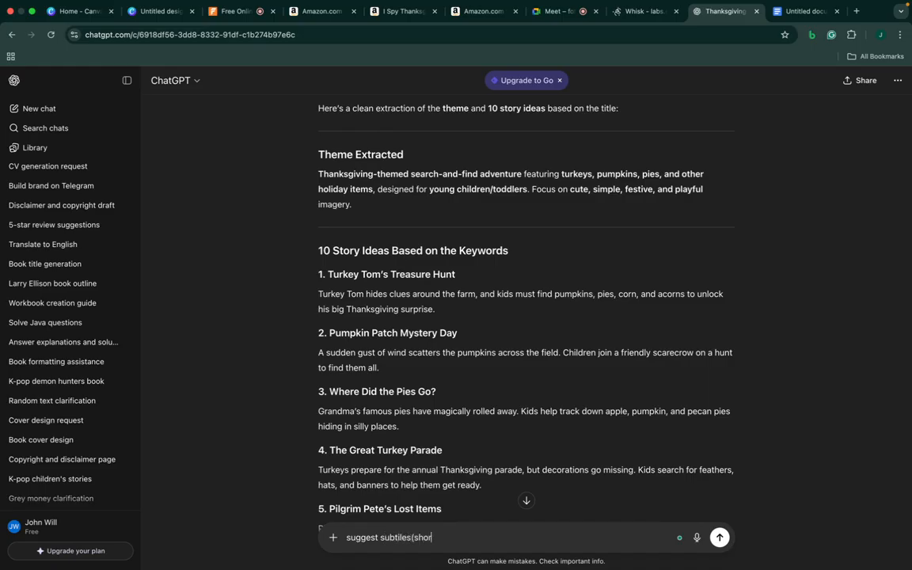
type("t) f")
type("for")
key("shift+Return")
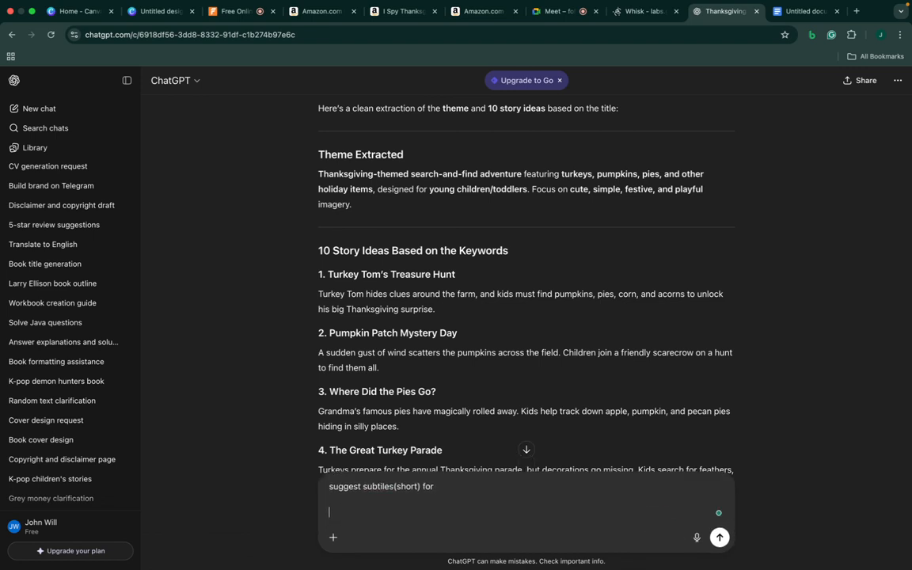
key("super+v")
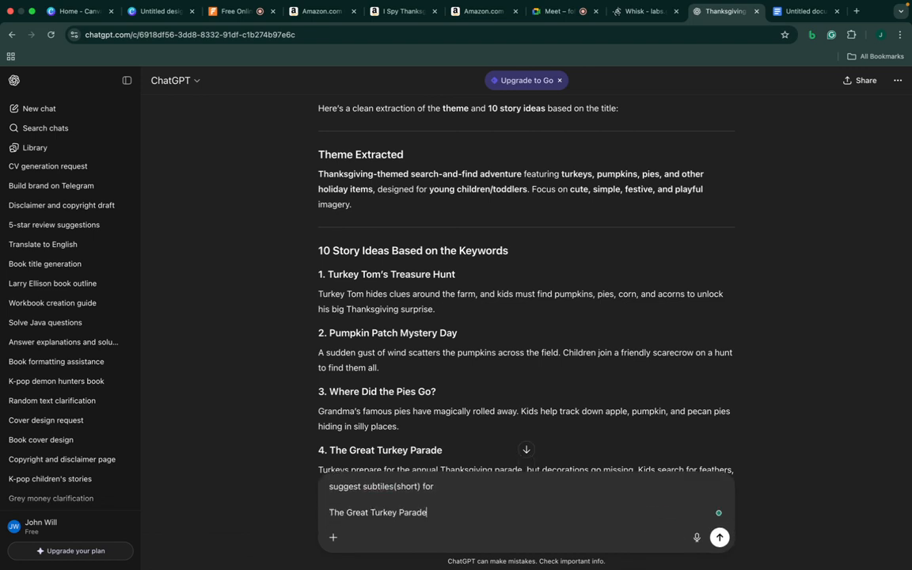
key("Return")
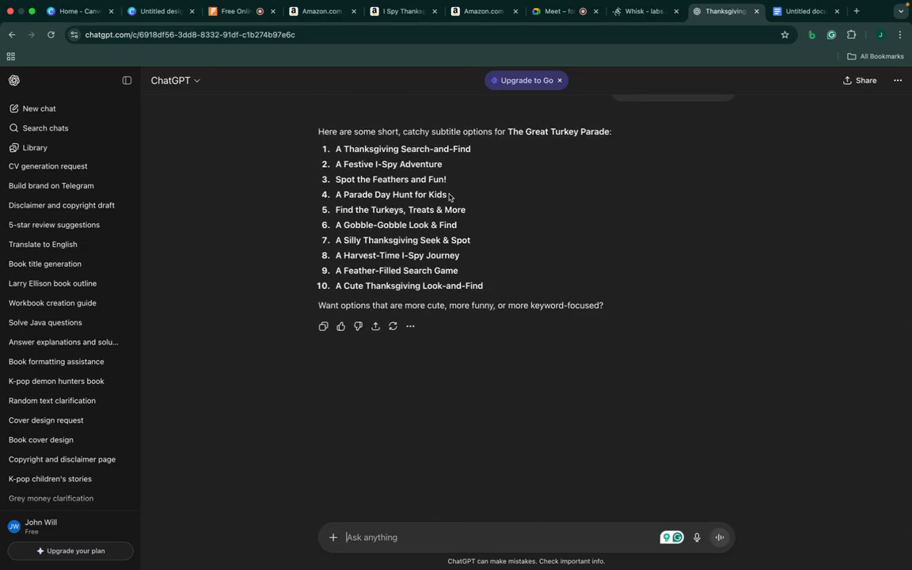
left_click_drag(467, 211, 336, 207)
key("cmd+c")
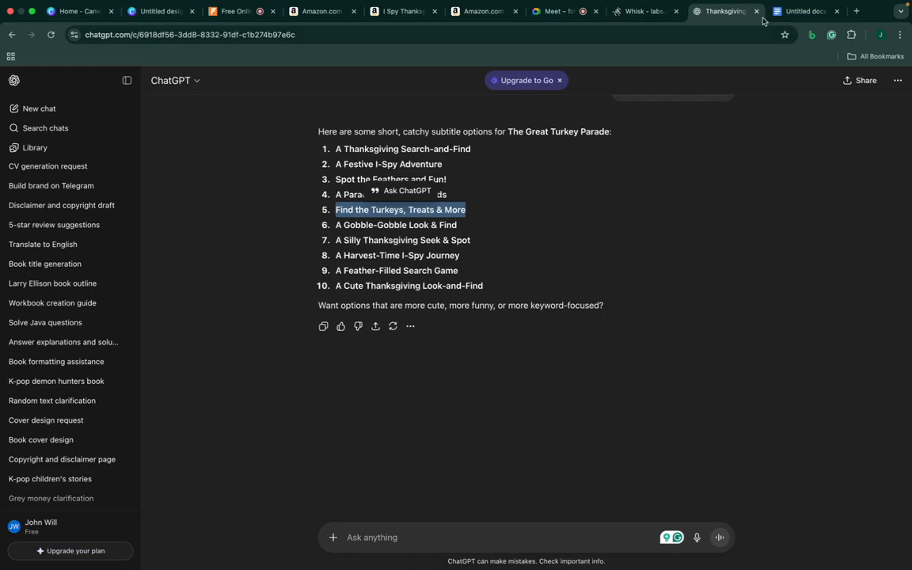
Add 'Thanksgiving' and the pasted subtitle to The Great Turkey Parade line, labelled 'title:'
left_click(798, 11)
left_click(408, 314)
type("Thanksgiving")
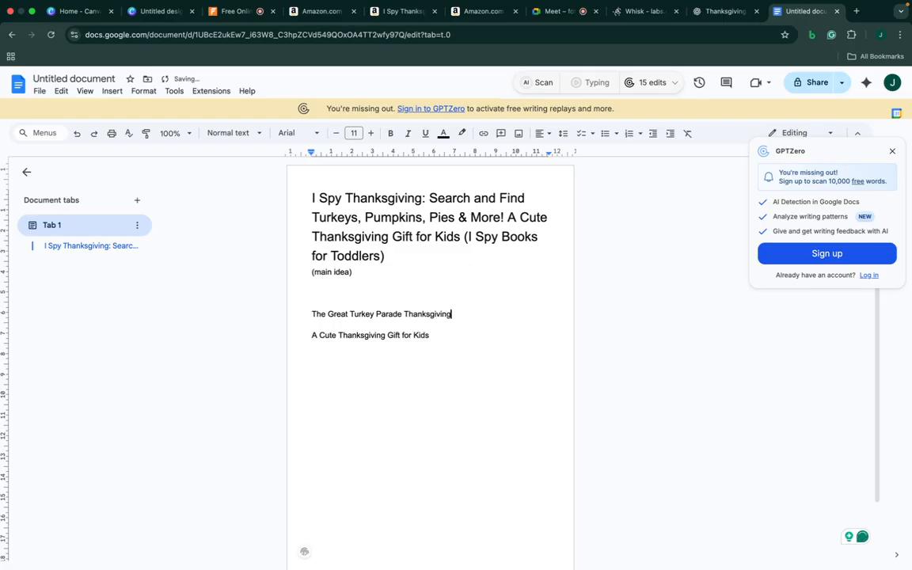
type(" :")
key("cmd+v")
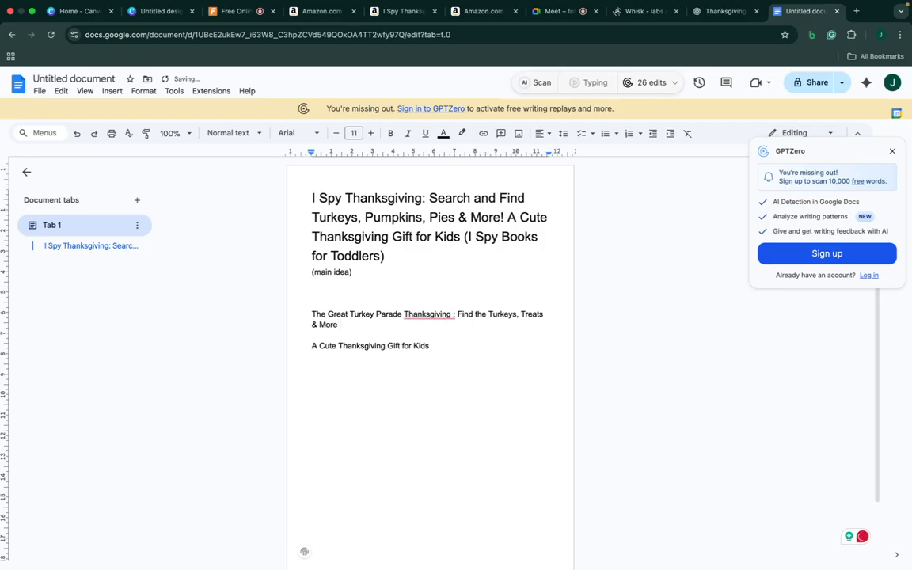
left_click(306, 314)
type("title:")
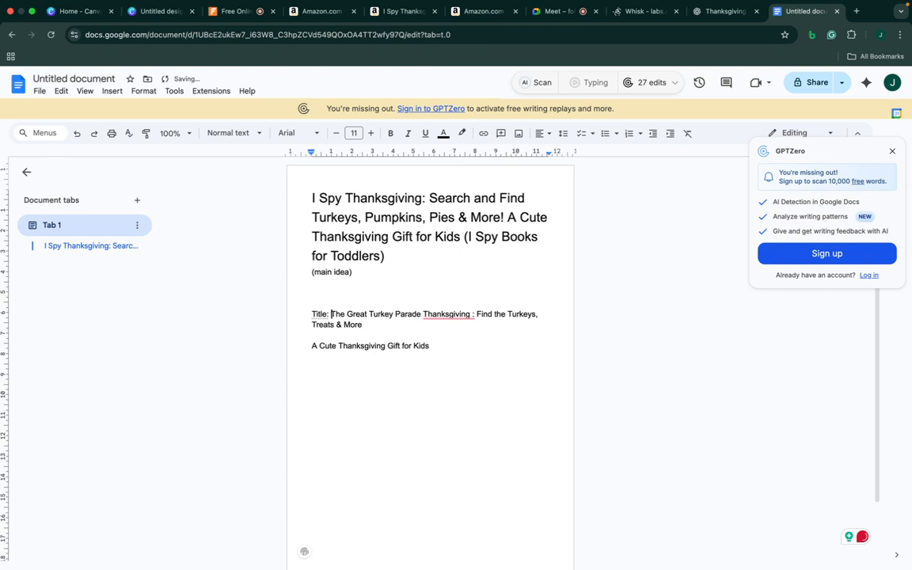
key("Return")
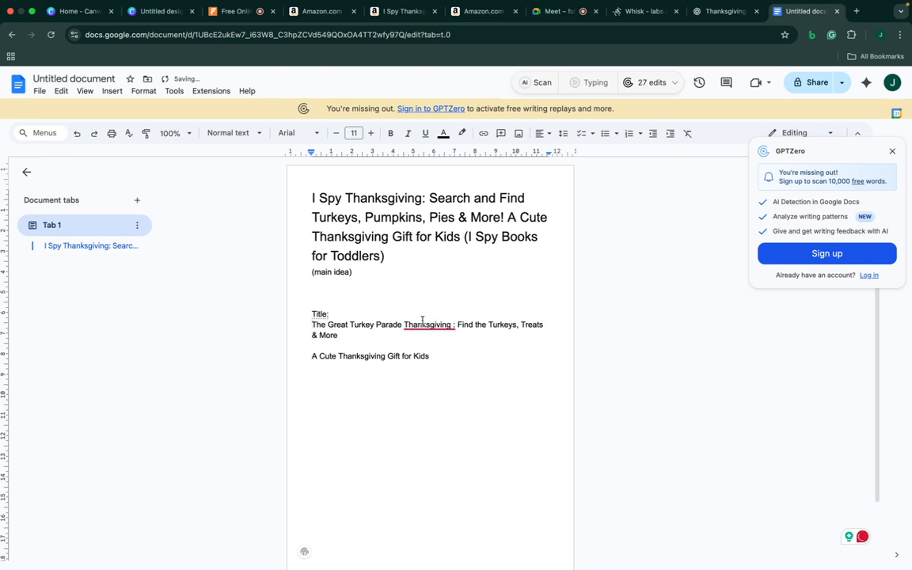
Move 'Find the Turkeys, Treats & More' onto its own line labelled 'subtitle:'
mouse_move(440, 325)
left_click(462, 355)
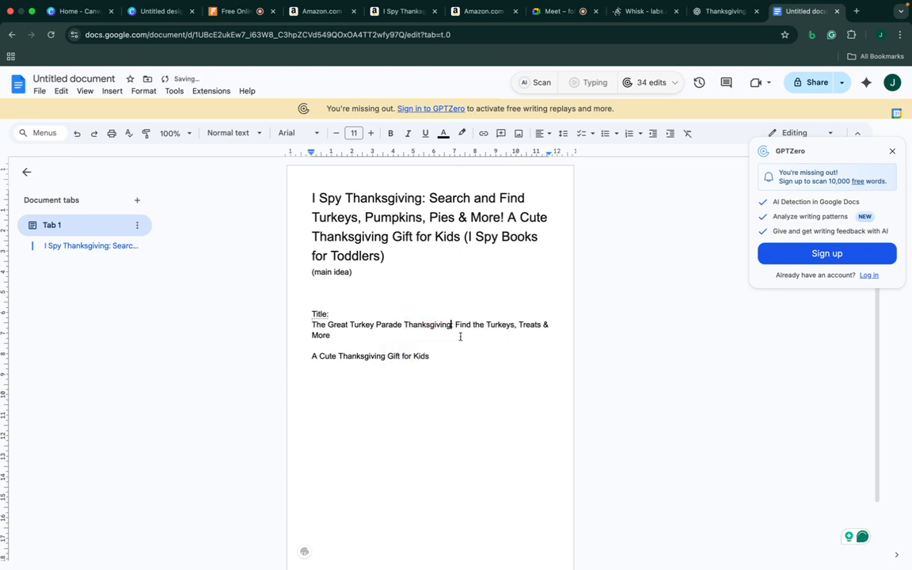
left_click(454, 324)
key("BackSpace")
key("Return")
key("Return")
type("subtitle:")
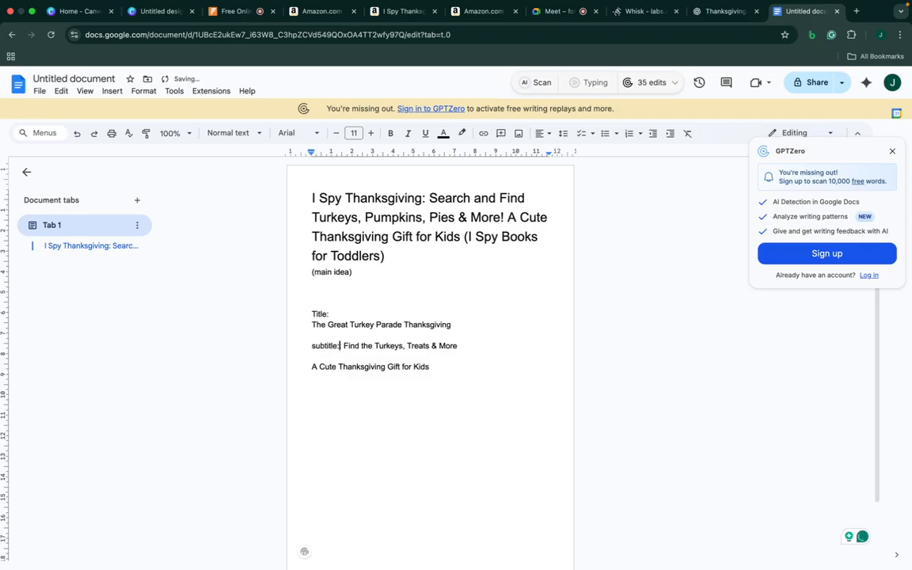
key("BackSpace")
left_click(477, 348)
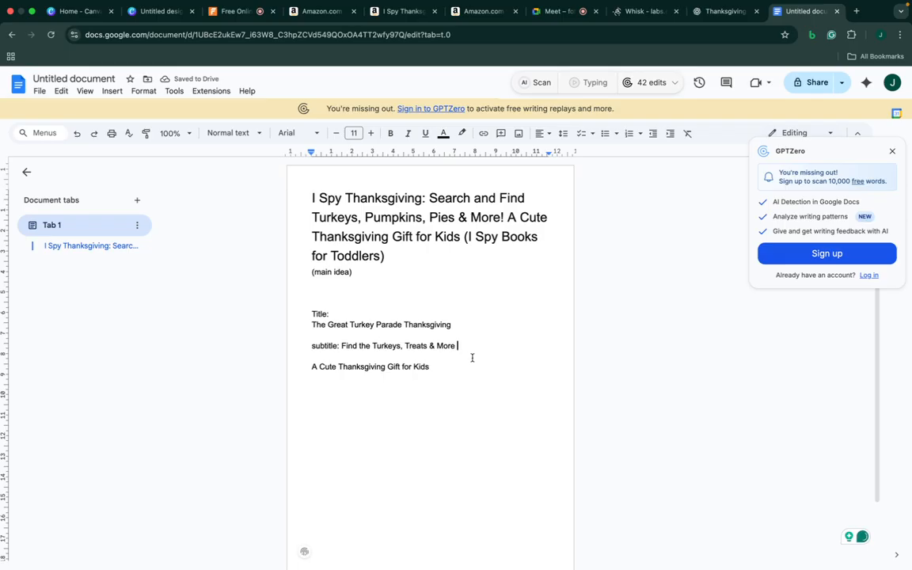
Label the 'A Cute Thanksgiving Gift for Kids' line 'add-on:' and start a new line below
left_click(313, 367)
type("add-on:")
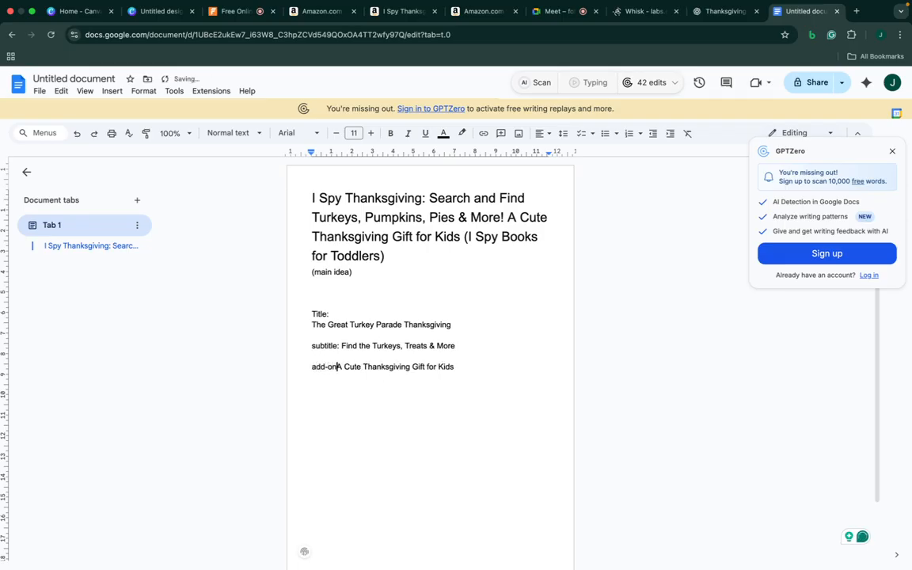
left_click(482, 368)
key("Return")
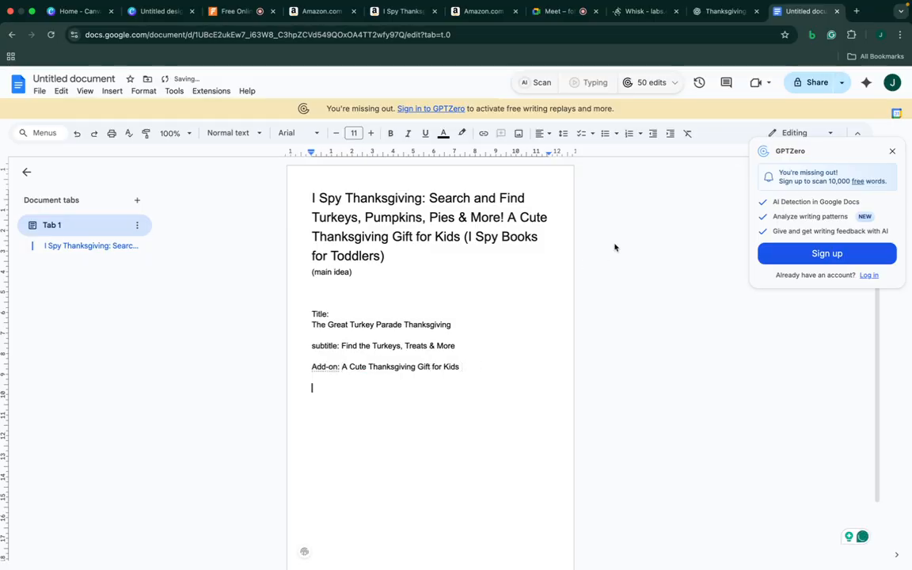
Review Amazon's Children's Thanksgiving Books new releases, with I Spy Thanksgiving #1 at $13.99
left_click(485, 19)
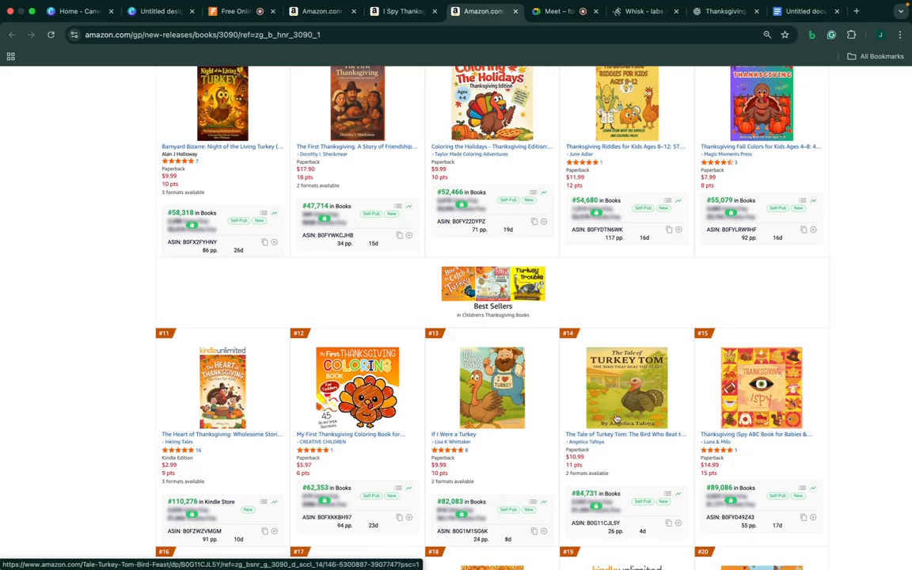
scroll(570, 427, "down", 3)
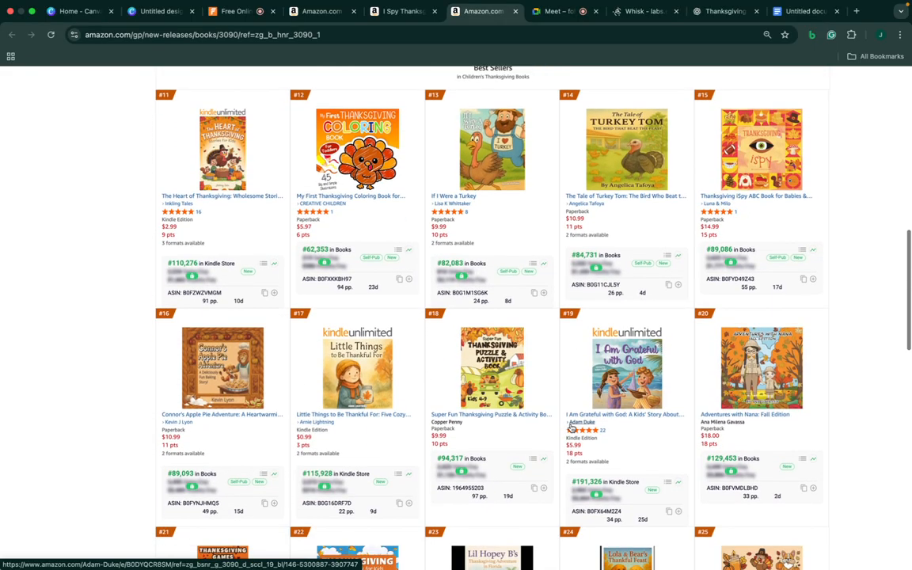
scroll(571, 428, "up", 10)
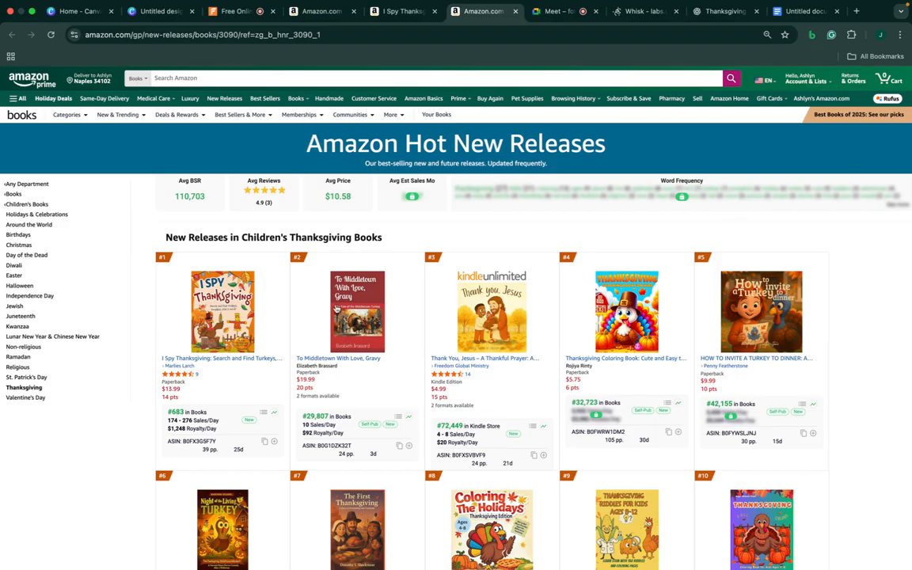
scroll(228, 411, "down", 3)
Save the Barnyard Bizarre: Night of the Living Turkey cover to Downloads as 'turkey inspo'
left_click(227, 412)
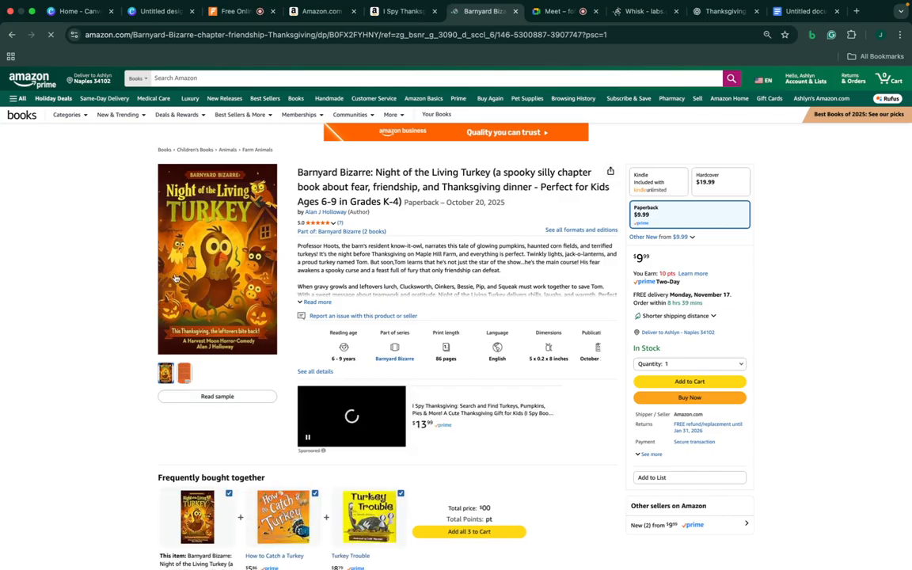
right_click(210, 273)
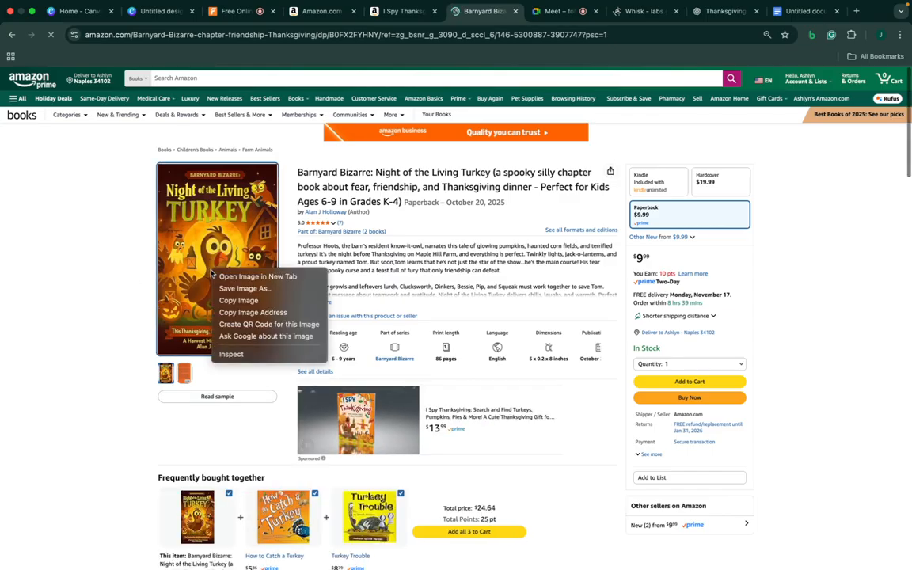
left_click(253, 295)
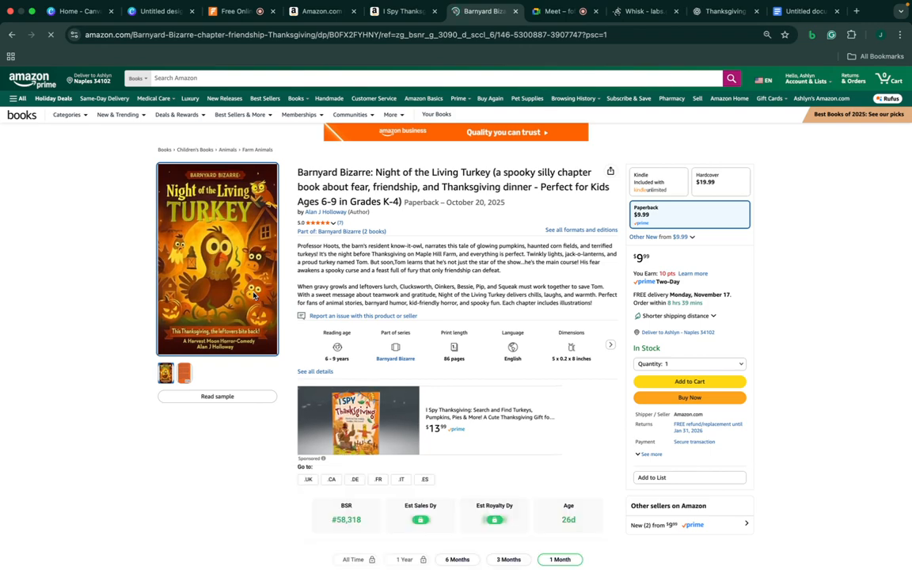
type("turkey inspo")
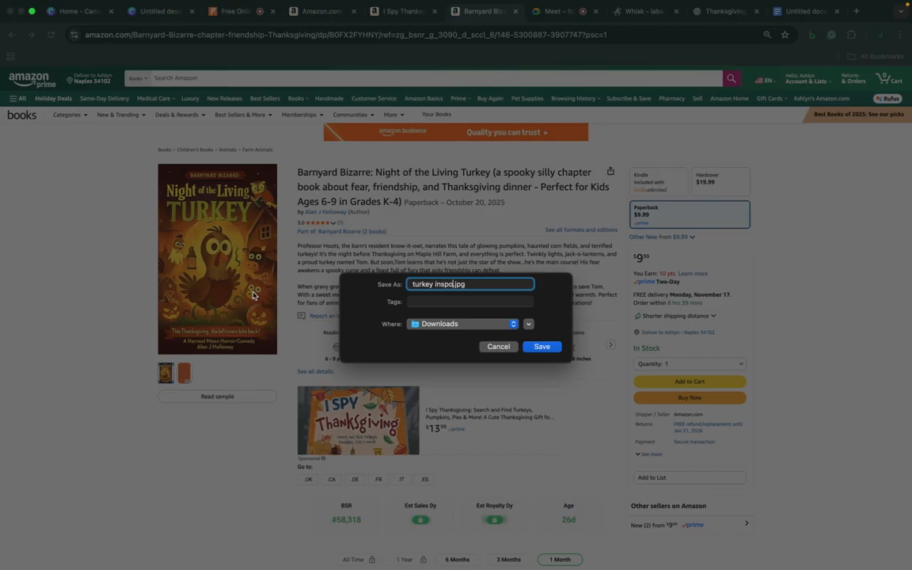
left_click(541, 347)
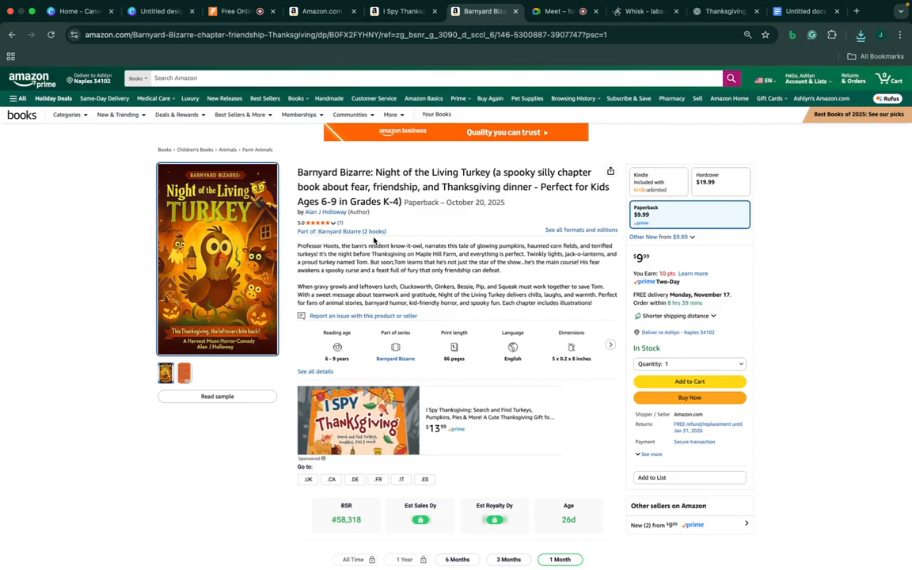
Open ideogram.ai in a new browser tab
left_click(856, 11)
type("ideo")
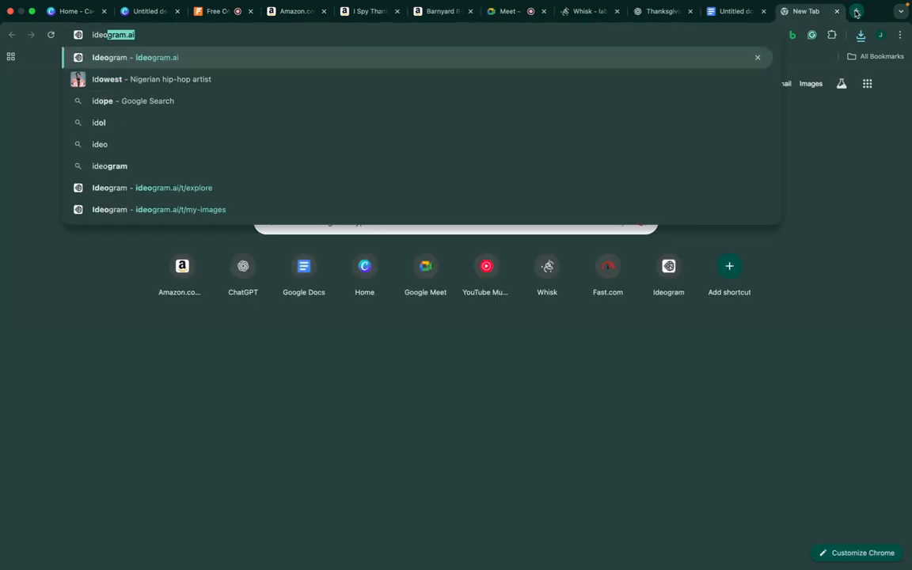
key("Return")
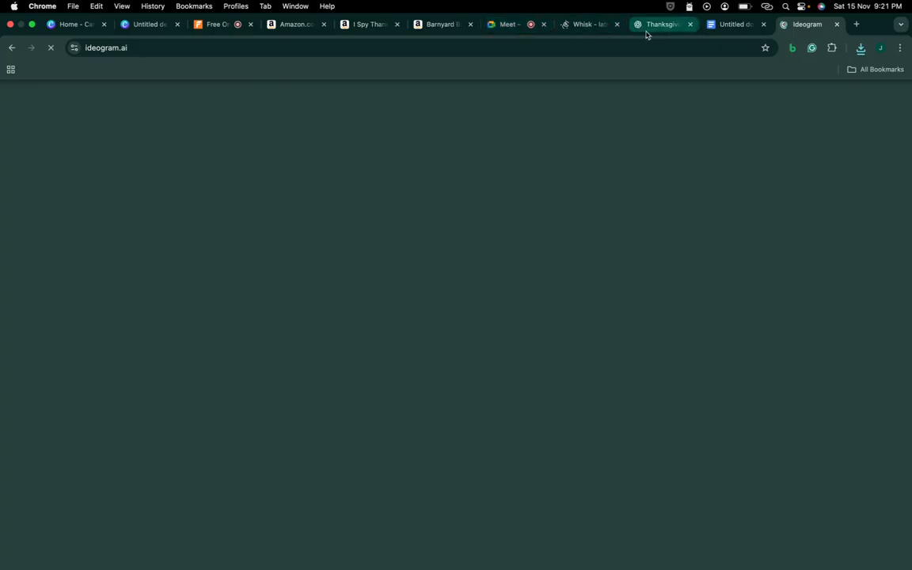
In the Thanksgiving ChatGPT chat, bring up the options for adding files
left_click(650, 30)
left_click(405, 434)
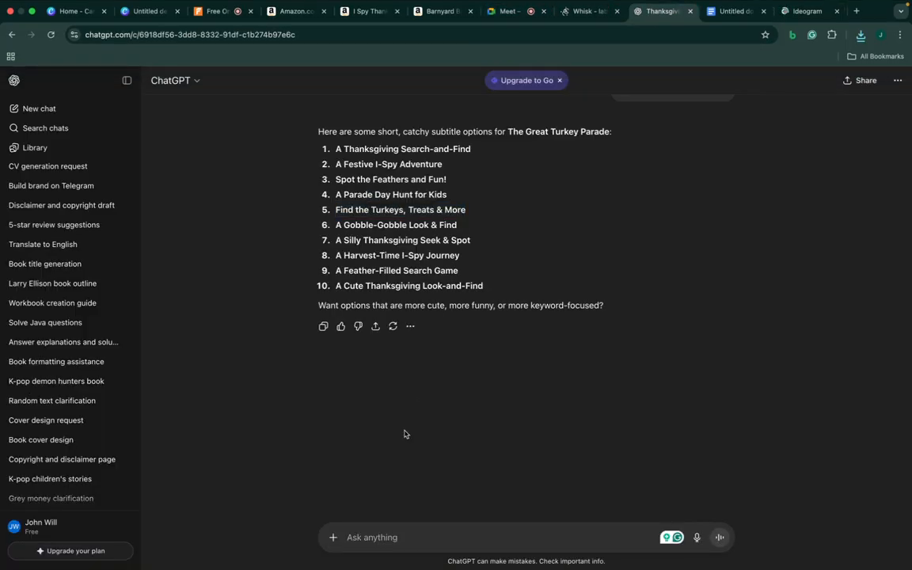
left_click(333, 539)
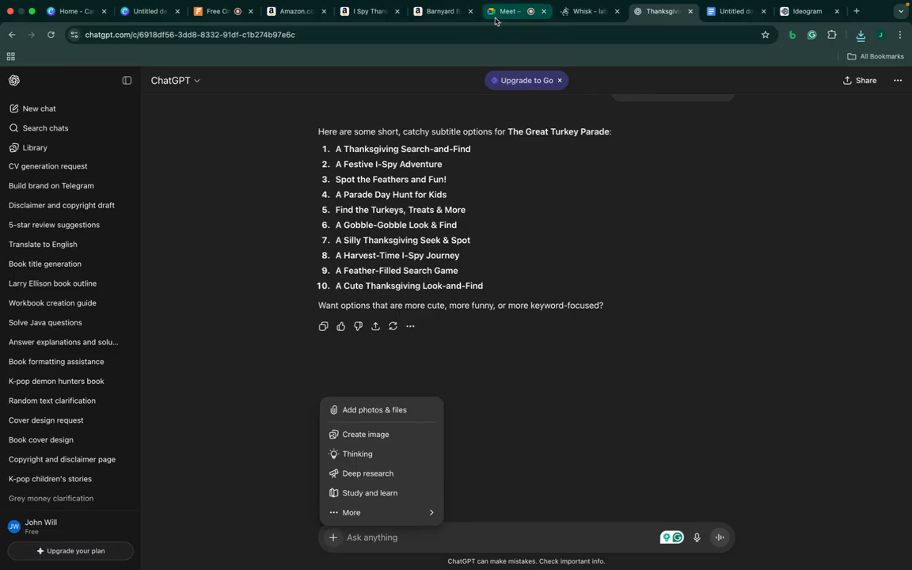
left_click(439, 11)
Go back to Amazon's Children's Thanksgiving Books new releases list and scroll down it
scroll(447, 174, "left", 5)
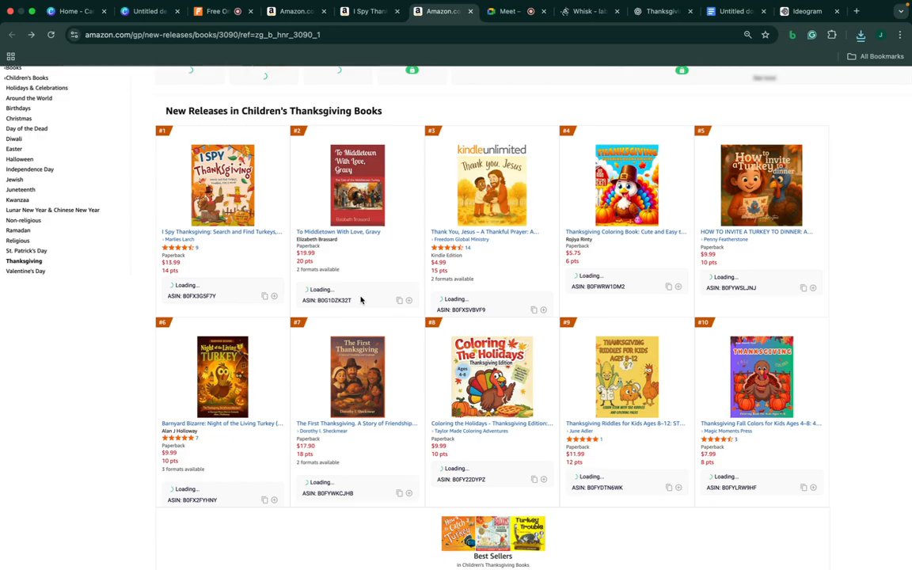
scroll(361, 299, "down", 3)
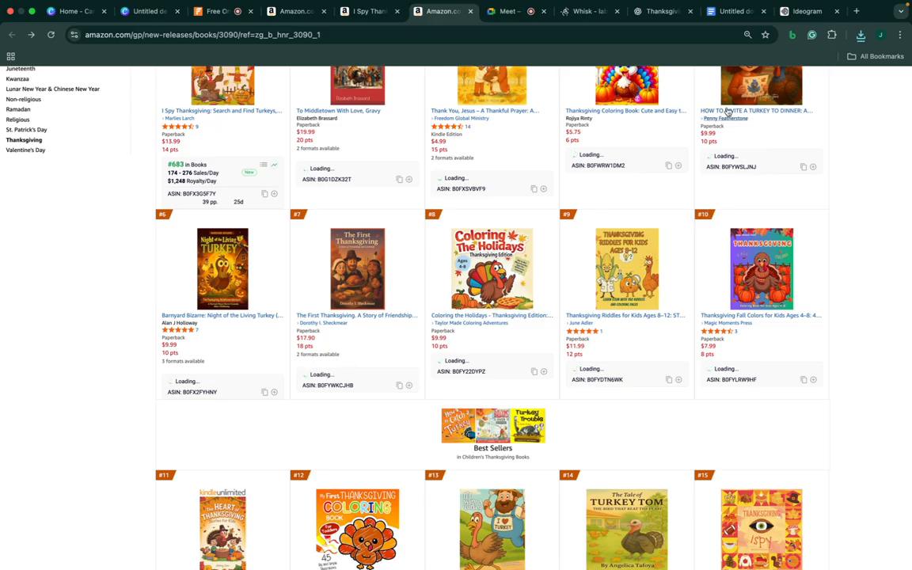
left_click(728, 12)
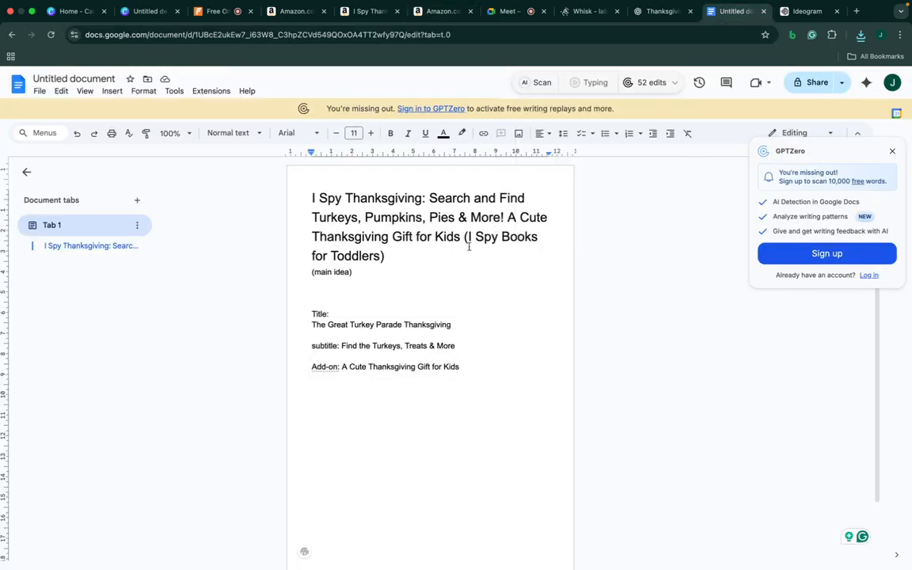
Add an 'Author name:' line with the chosen pen name below the Add-on line
type("Author nnam")
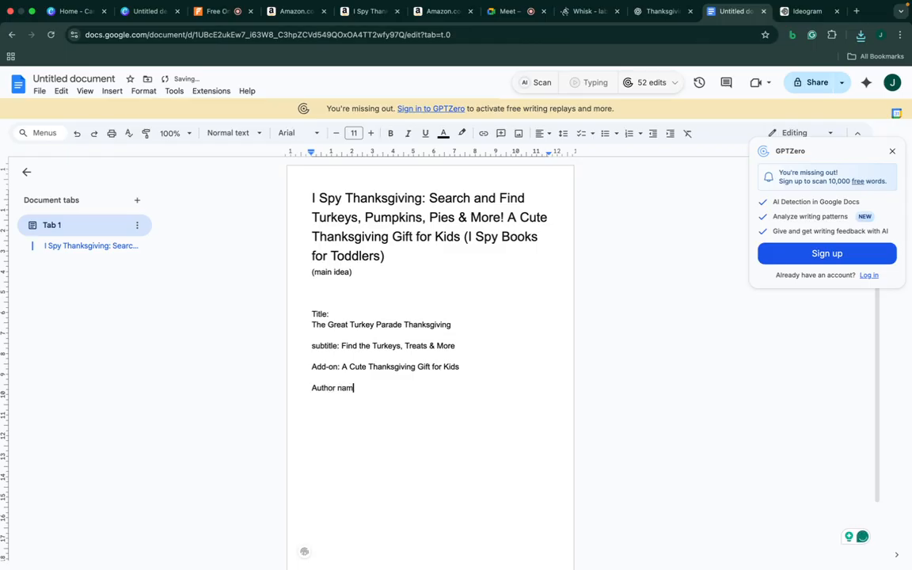
type("e: Elizabte")
type(" Adler")
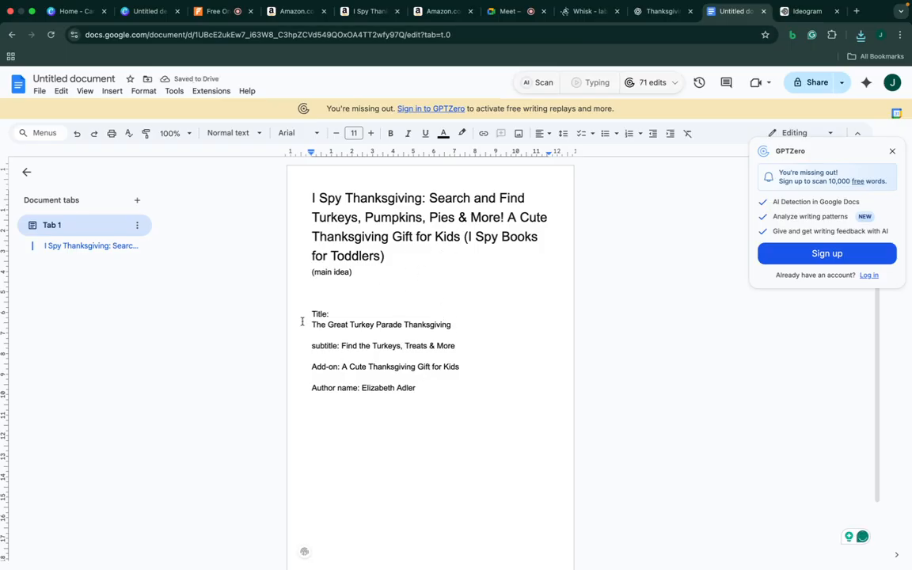
left_click_drag(305, 317, 398, 425)
left_click(361, 433)
left_click(432, 13)
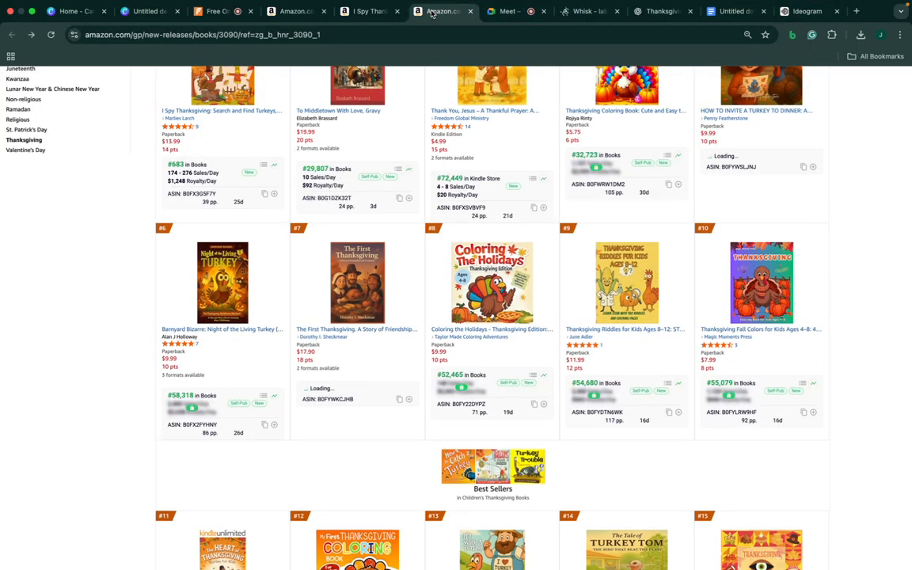
Open the Barnyard Bizarre: Night of the Living Turkey page and its Read sample preview
left_click(244, 329)
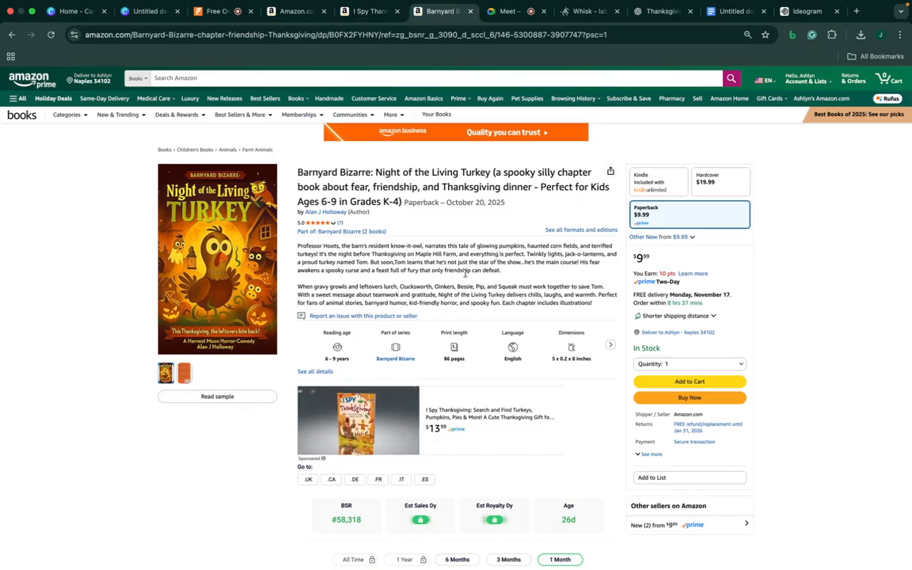
scroll(372, 242, "down", 4)
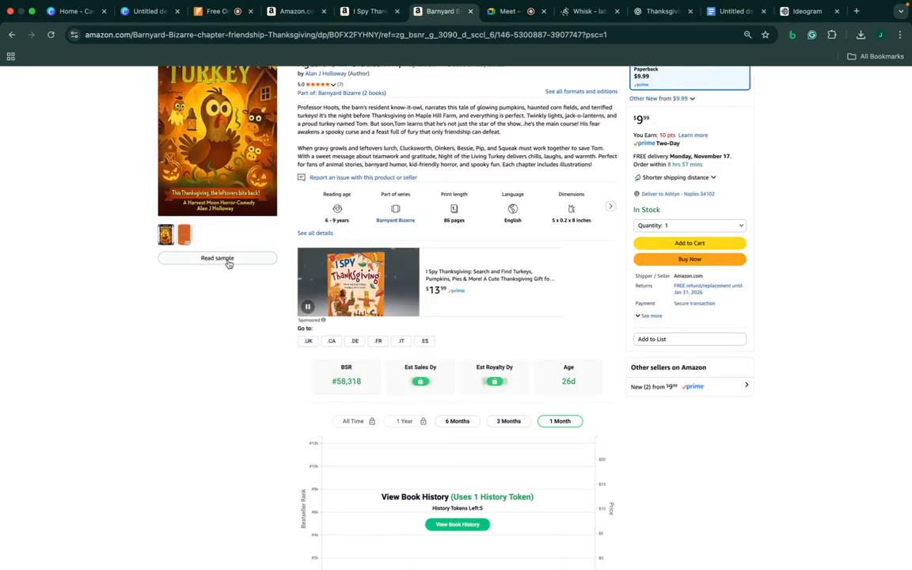
left_click(228, 260)
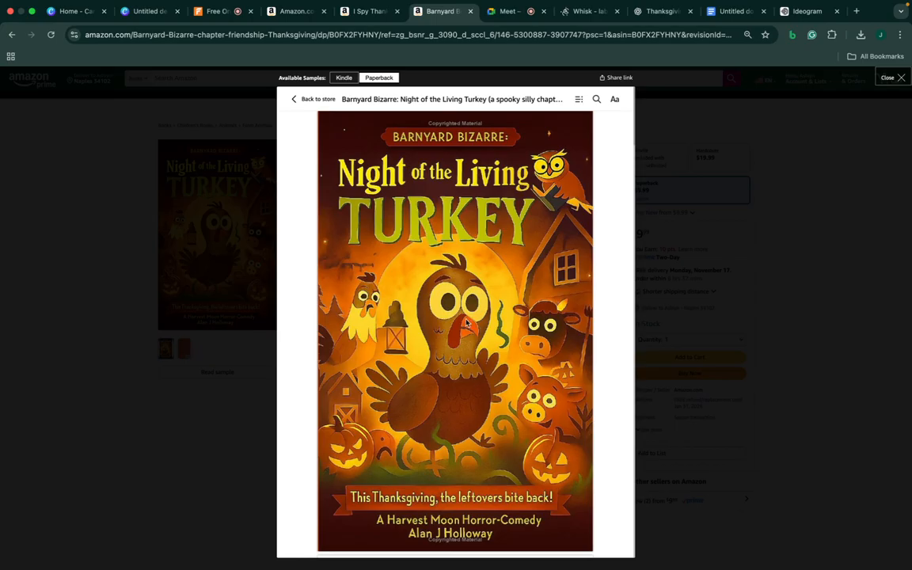
Page through the Barnyard Bizarre sample, then close it back to the product page
scroll(466, 322, "down", 5)
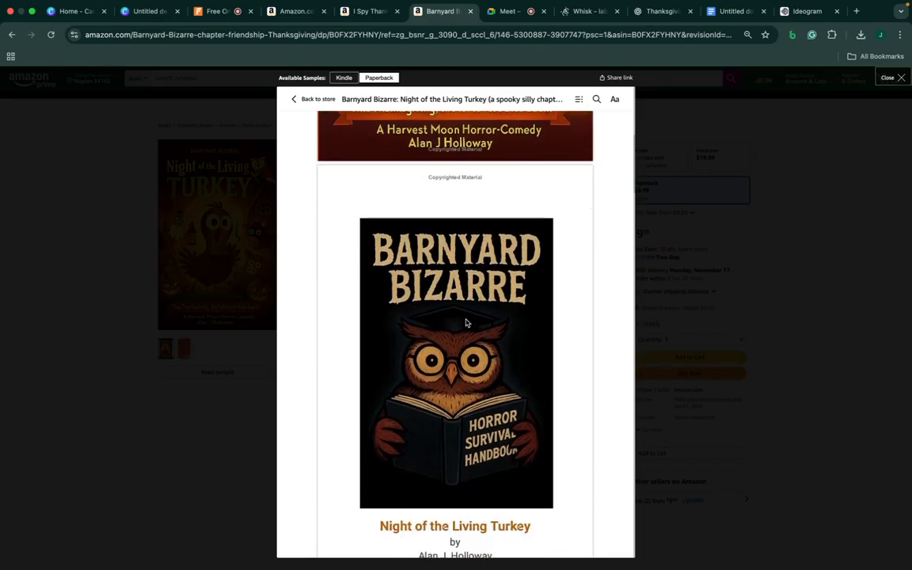
scroll(466, 322, "down", 5)
scroll(467, 322, "down", 8)
scroll(467, 322, "down", 10)
scroll(466, 322, "down", 2)
scroll(466, 322, "up", 3)
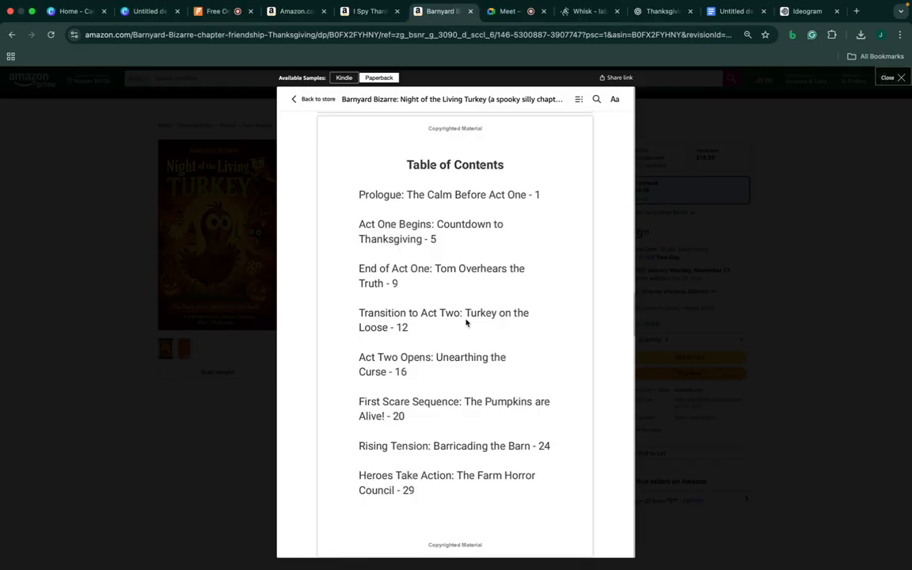
scroll(466, 322, "down", 15)
scroll(466, 322, "down", 5)
scroll(466, 323, "down", 6)
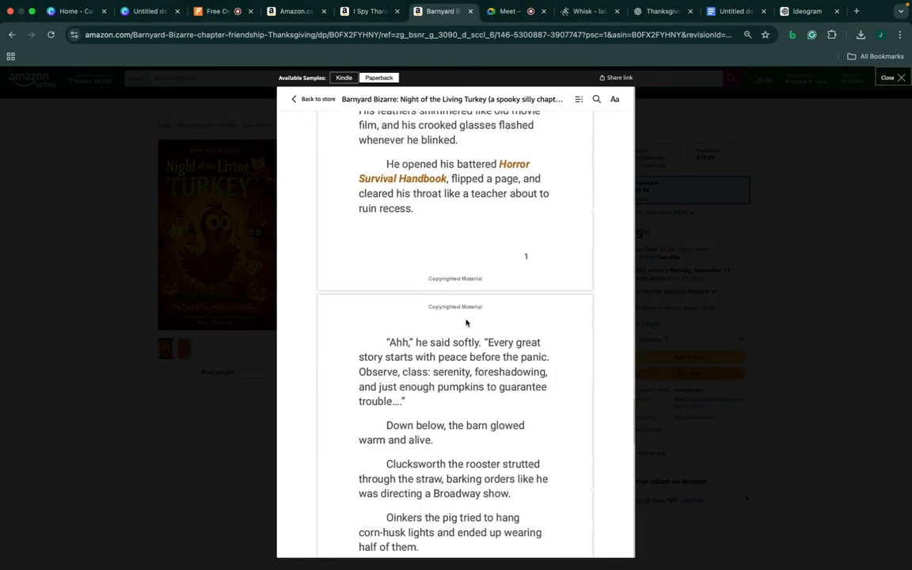
scroll(466, 322, "down", 10)
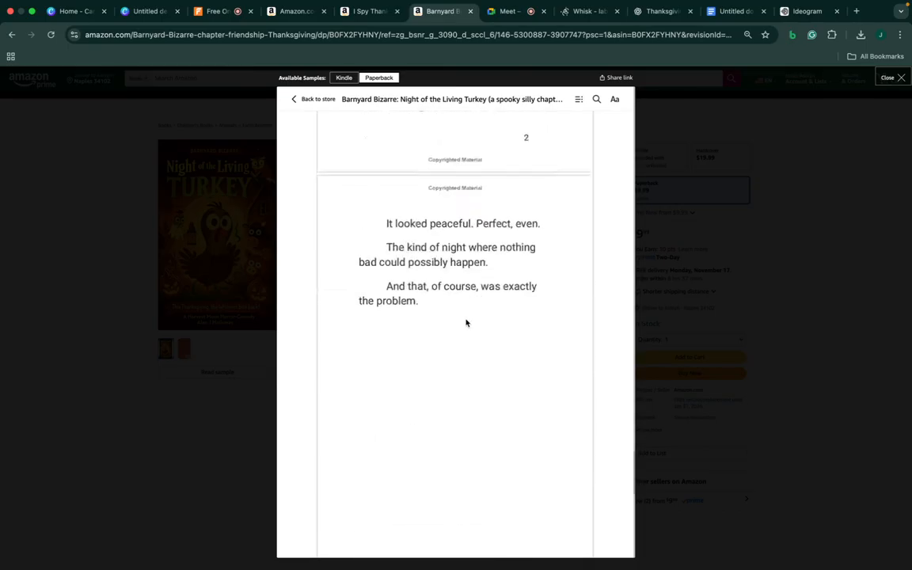
scroll(466, 322, "down", 3)
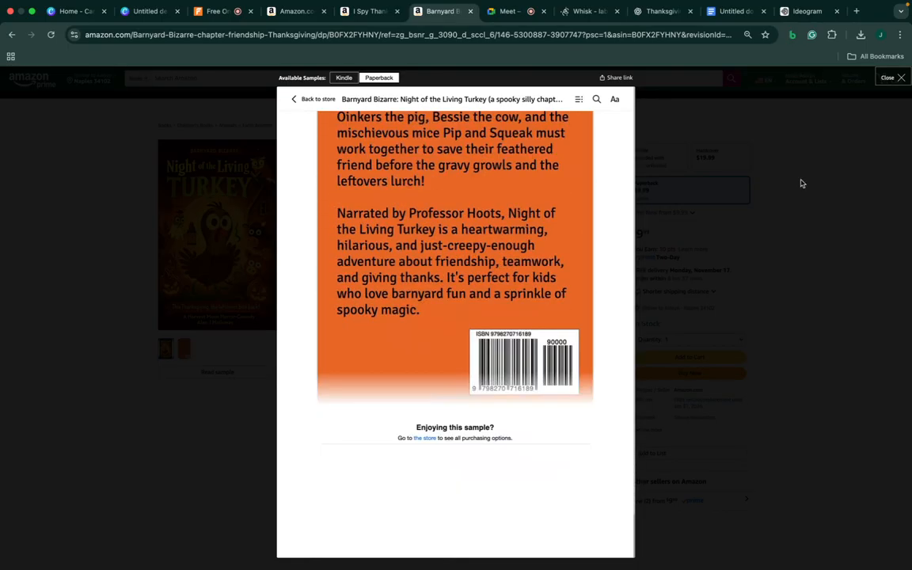
left_click(888, 77)
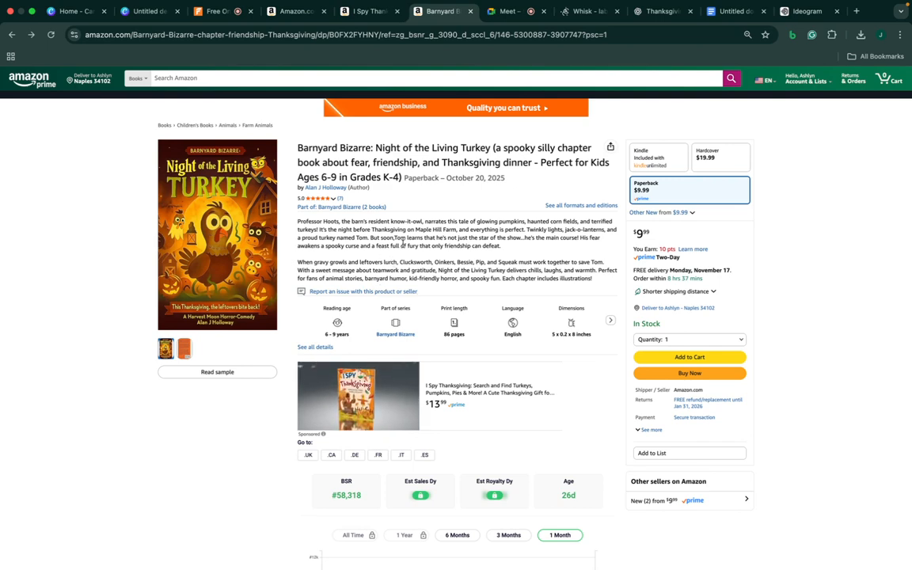
scroll(402, 242, "down", 15)
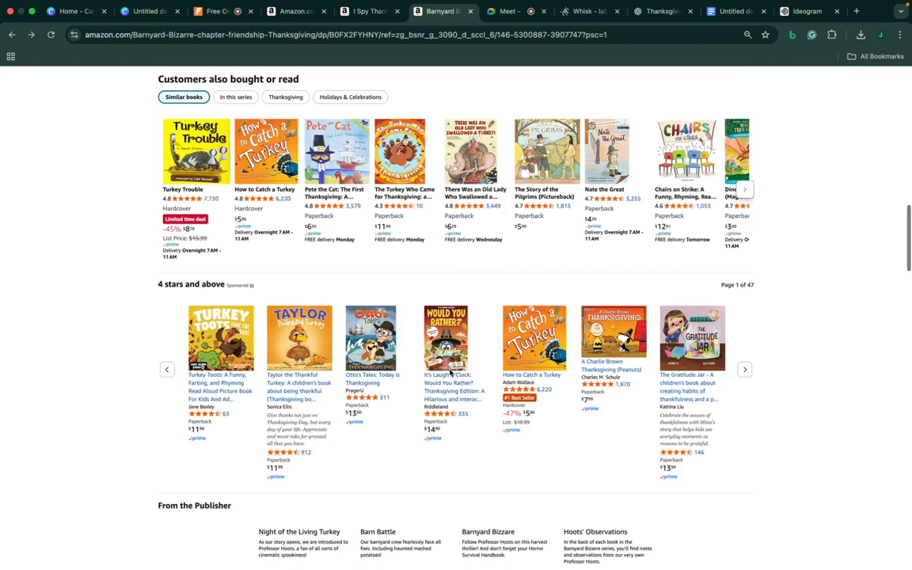
Scroll through Barnyard Bizarre's 5-star reviews, then return to the Thanksgiving new-releases list
scroll(450, 372, "down", 5)
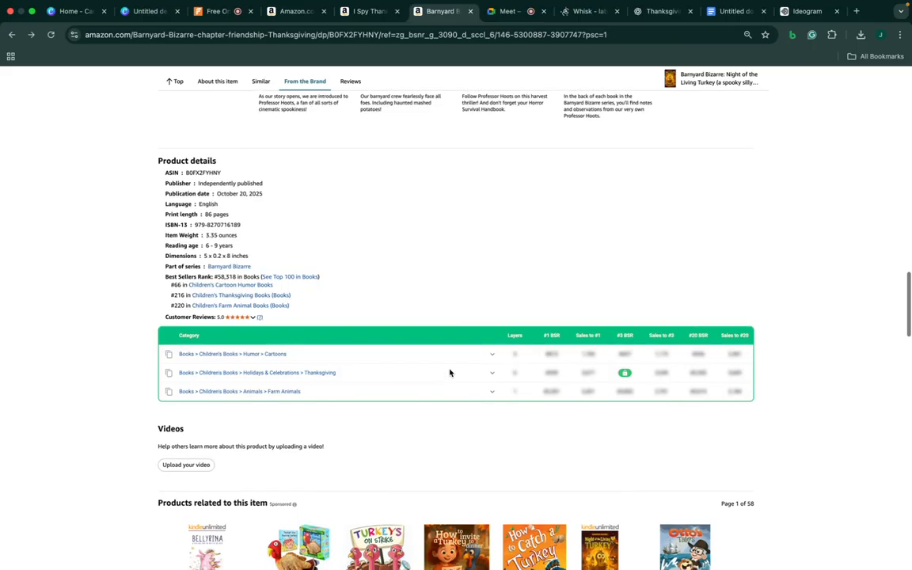
scroll(450, 373, "down", 15)
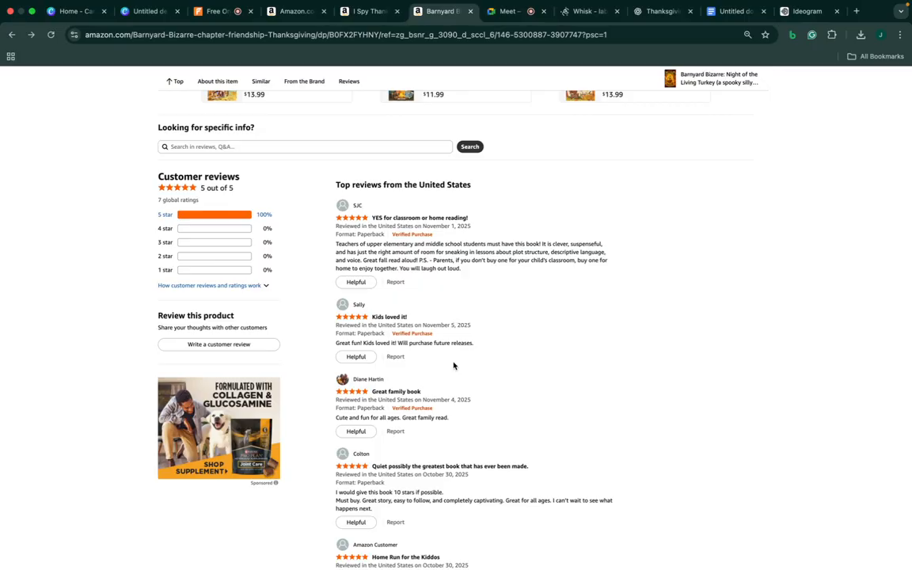
scroll(453, 366, "down", 2)
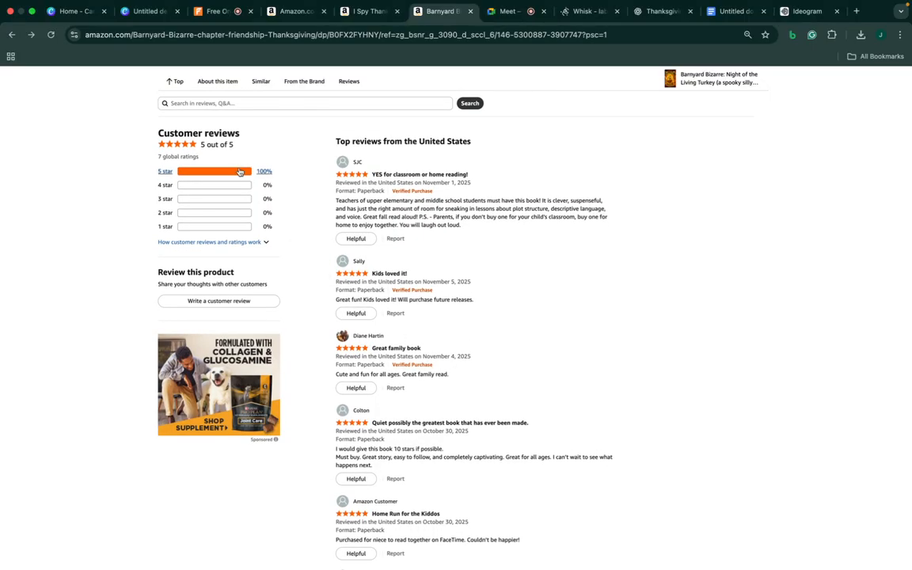
scroll(605, 315, "down", 5)
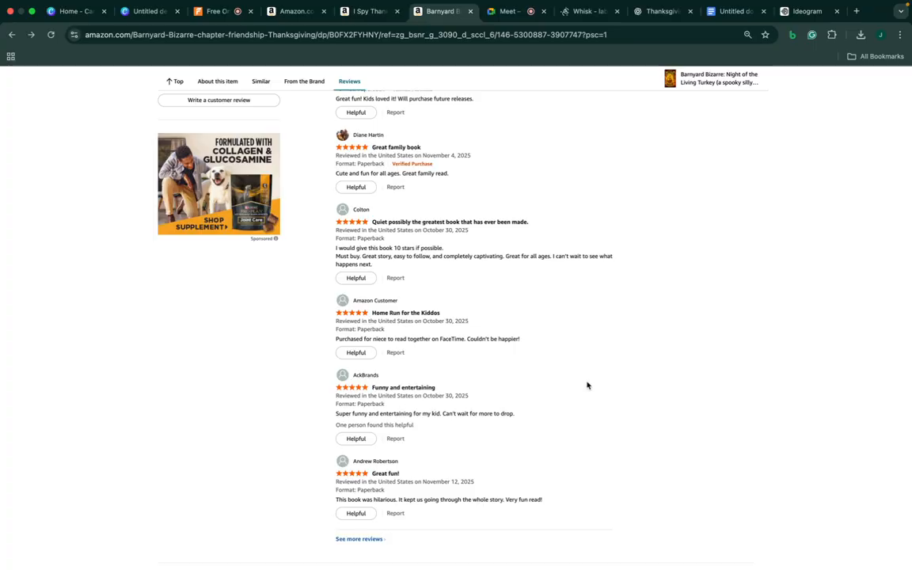
scroll(599, 410, "up", 10)
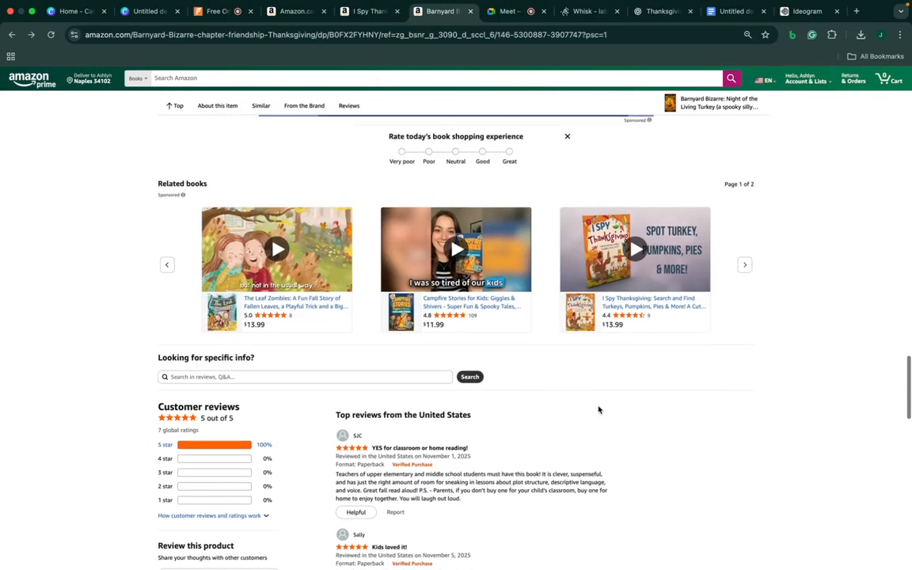
scroll(598, 410, "up", 15)
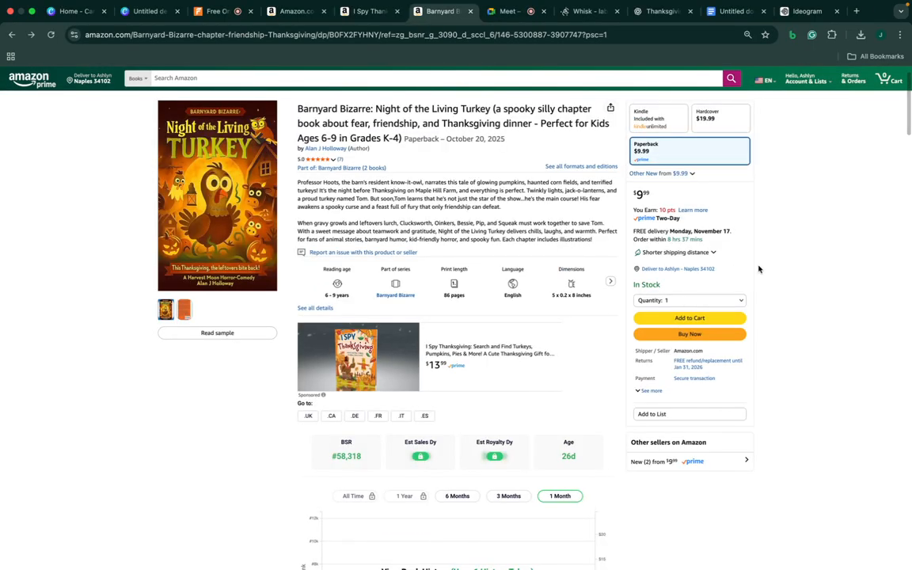
scroll(501, 307, "left", 5)
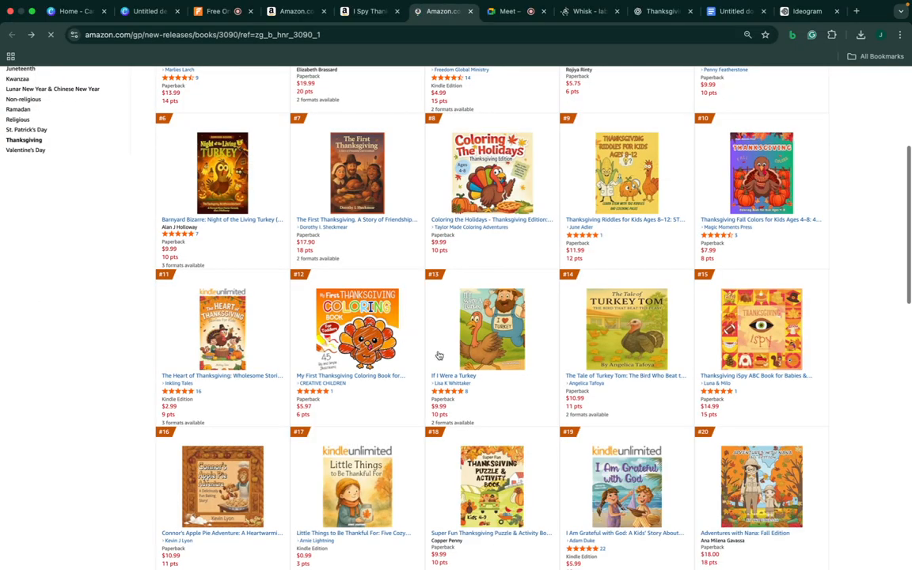
scroll(463, 291, "up", 2)
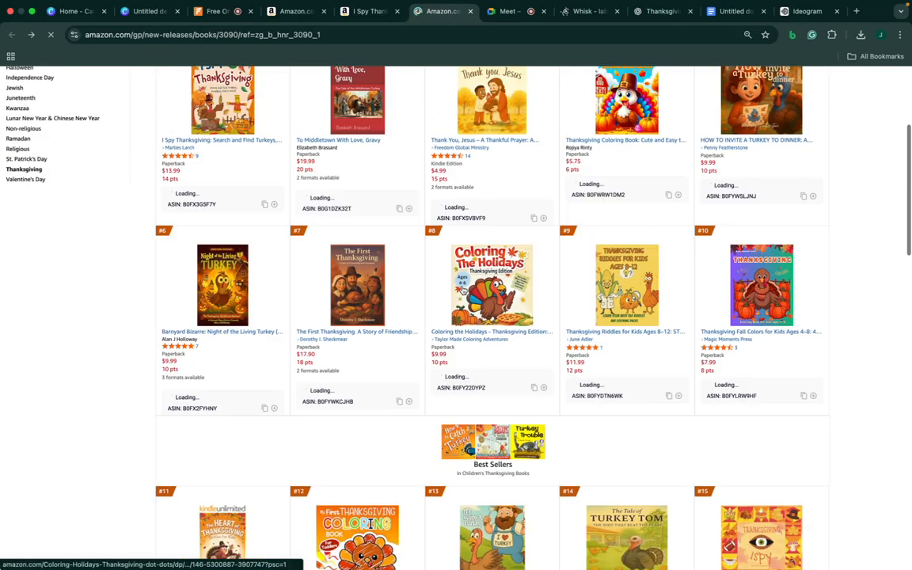
scroll(461, 291, "up", 1)
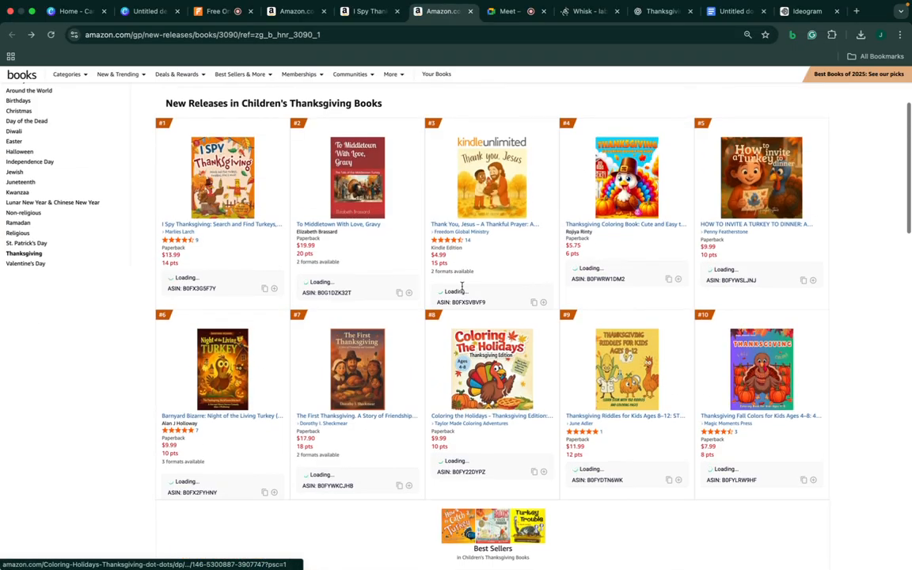
Open the #1 new release I Spy Thanksgiving and start its Read sample preview
left_click(224, 226)
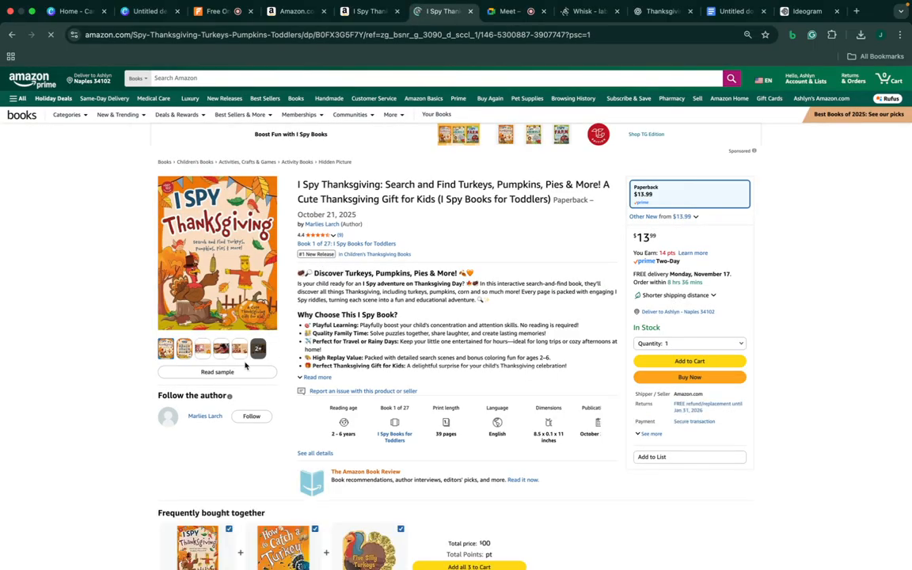
left_click(218, 373)
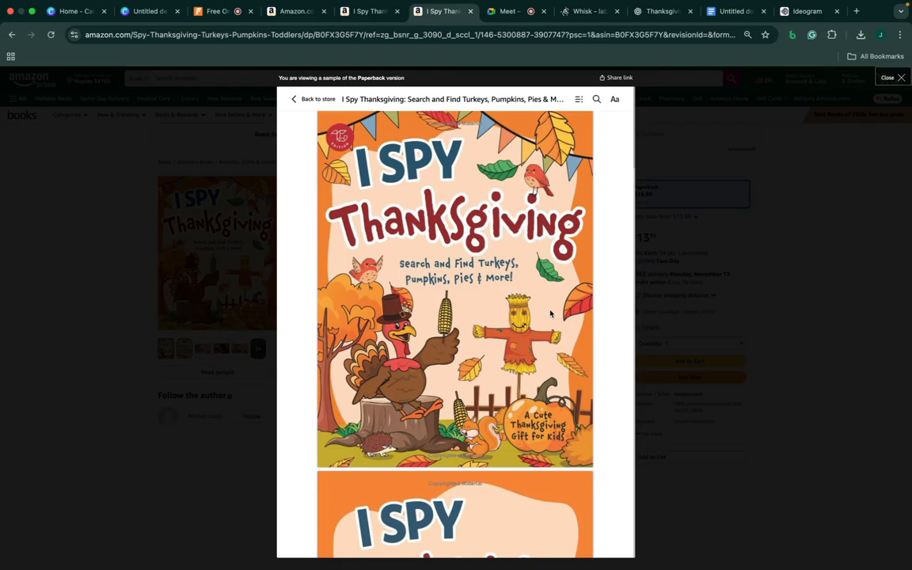
scroll(550, 314, "down", 5)
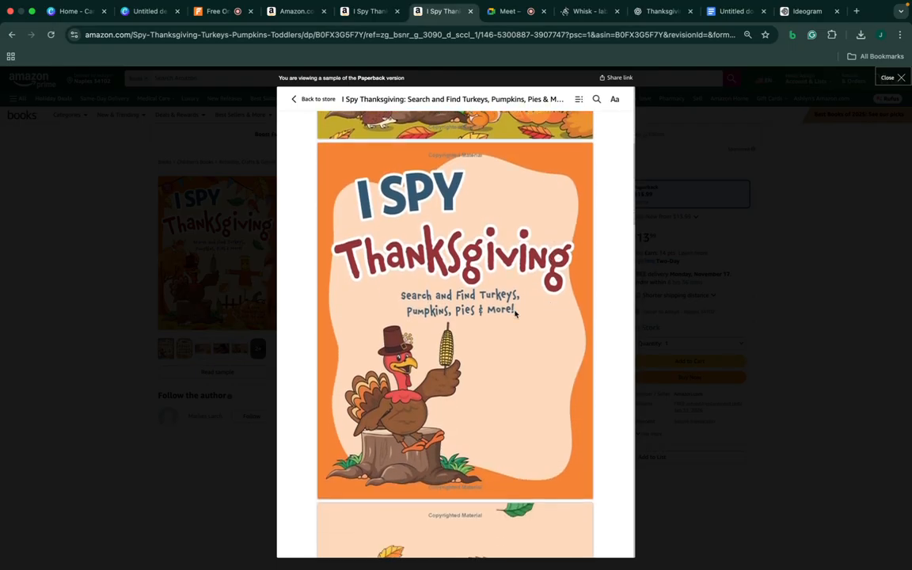
scroll(517, 358, "down", 6)
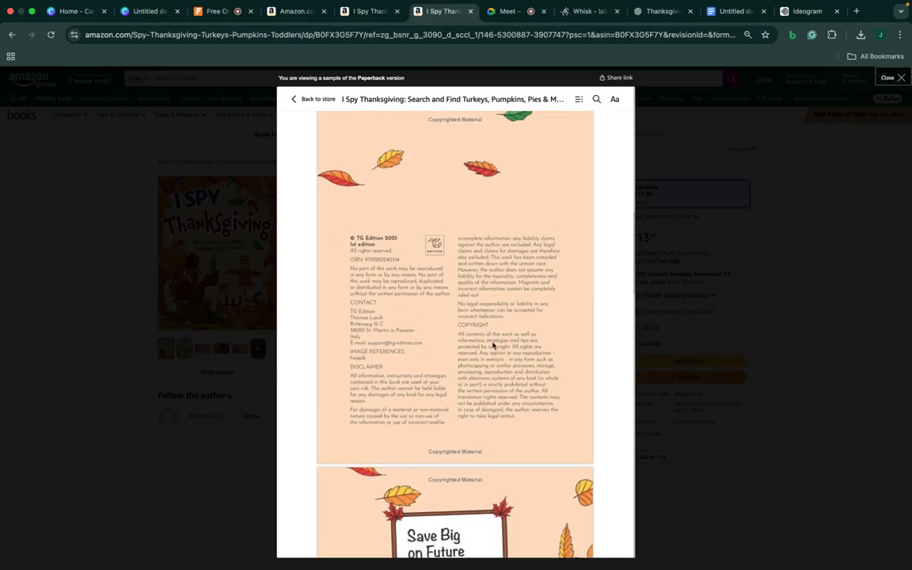
scroll(492, 345, "down", 5)
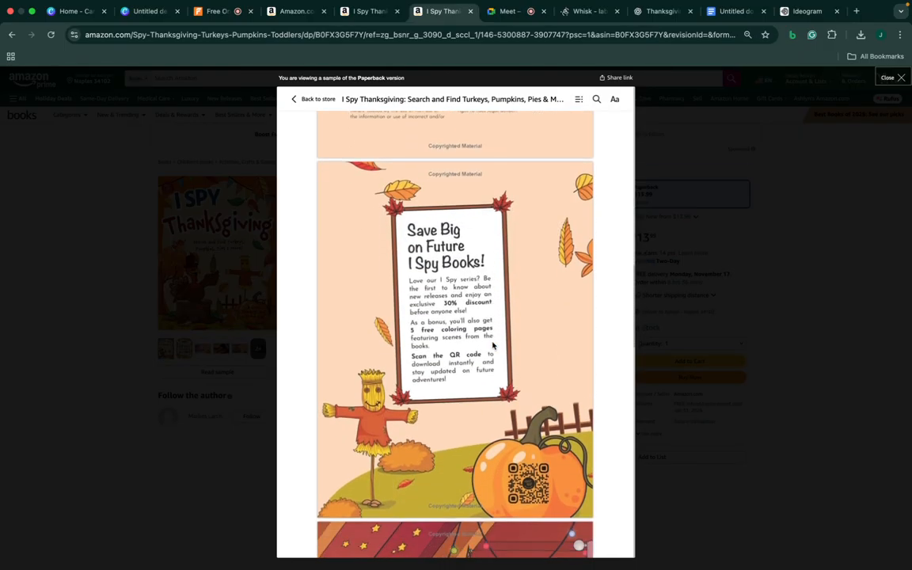
Page through the I Spy Thanksgiving sample to the back cover and close it
scroll(492, 345, "down", 3)
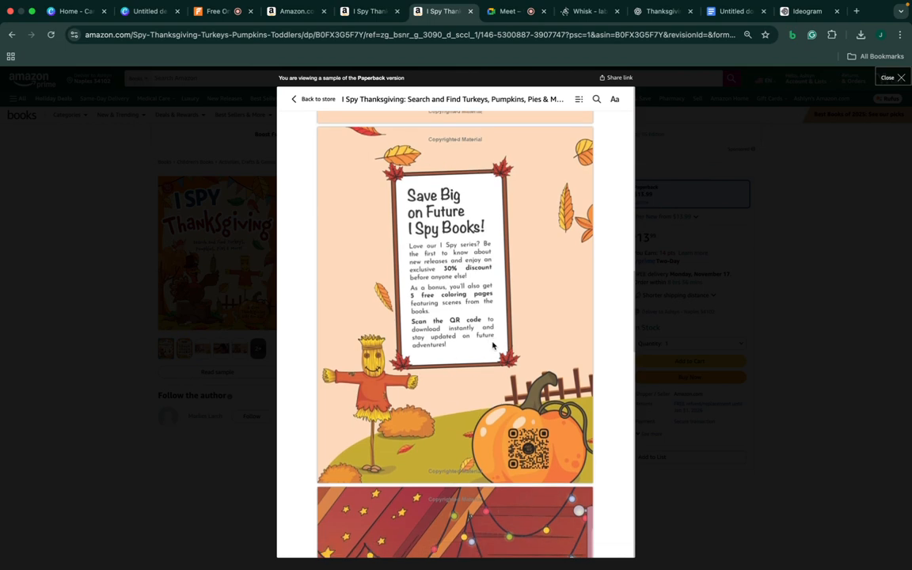
scroll(492, 345, "down", 10)
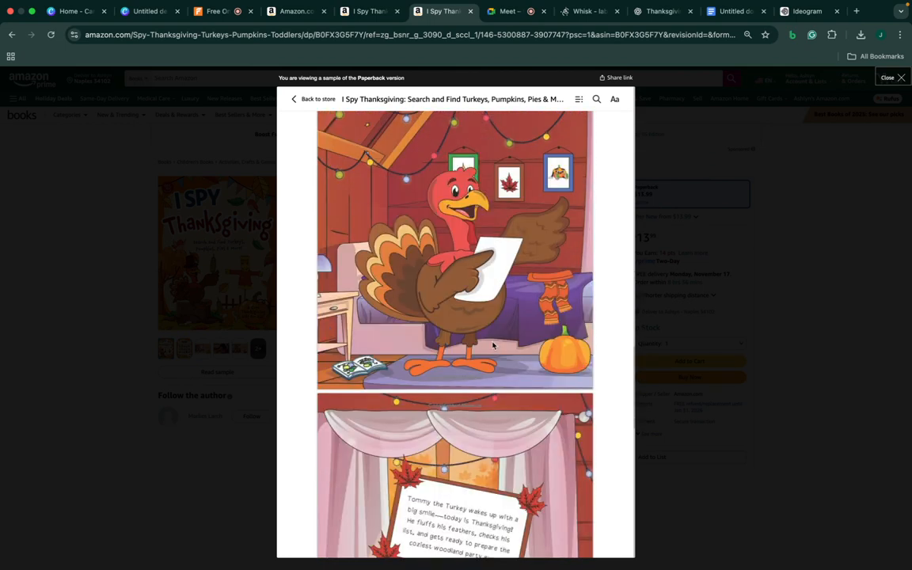
scroll(493, 345, "down", 7)
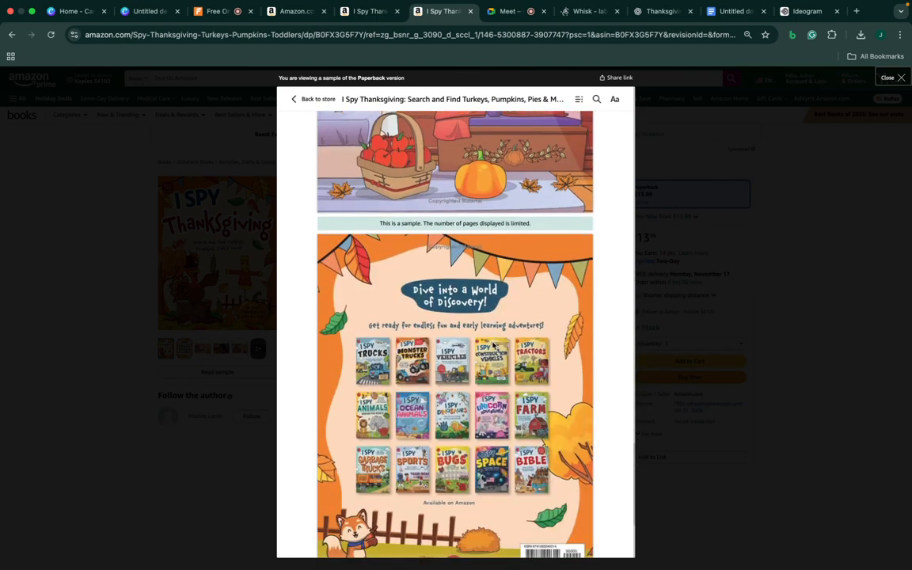
scroll(492, 345, "up", 10)
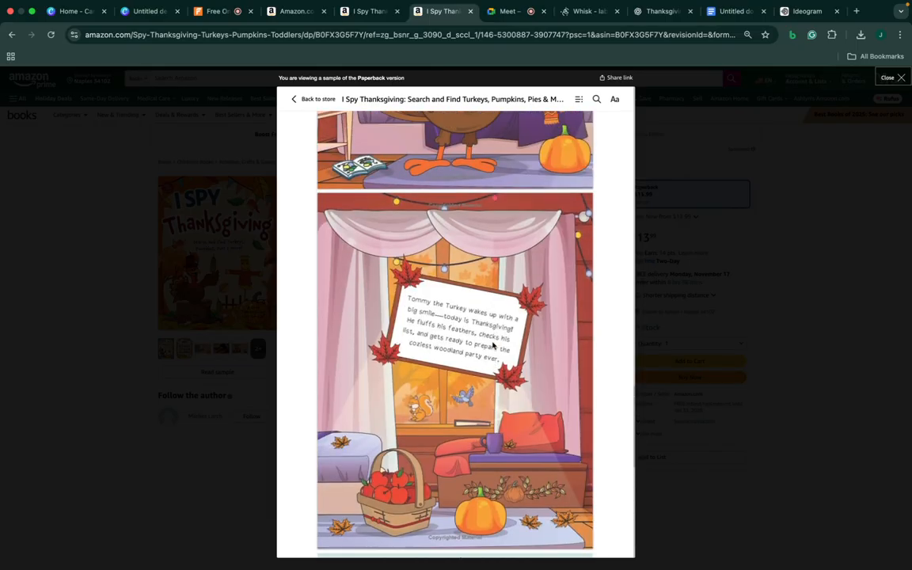
scroll(492, 346, "down", 1)
scroll(492, 345, "up", 6)
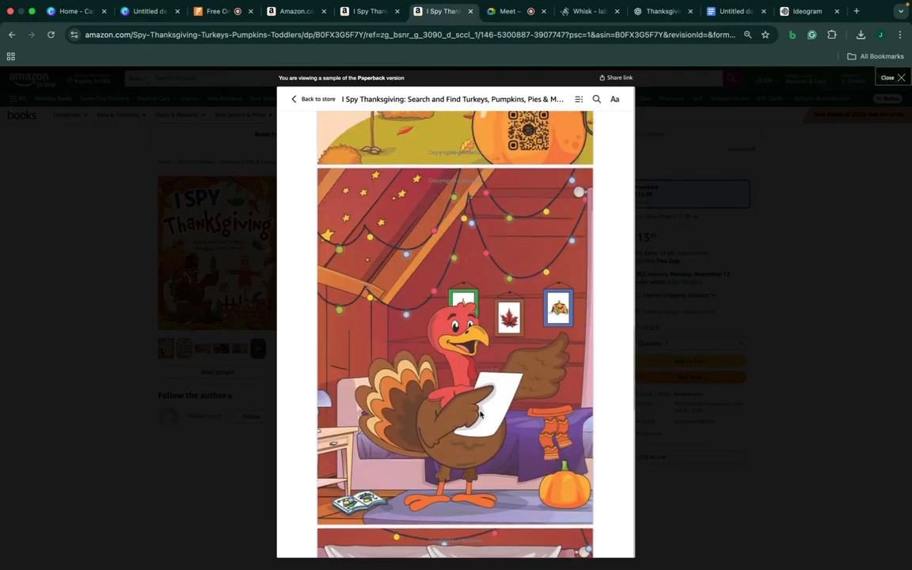
scroll(463, 301, "up", 7)
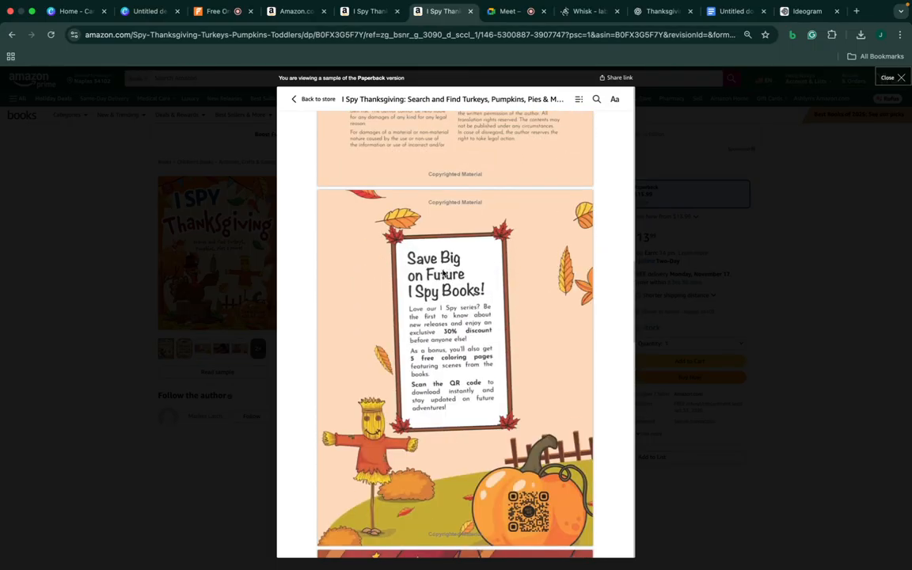
scroll(485, 358, "down", 1)
scroll(487, 372, "up", 1)
scroll(491, 393, "down", 7)
scroll(492, 393, "down", 10)
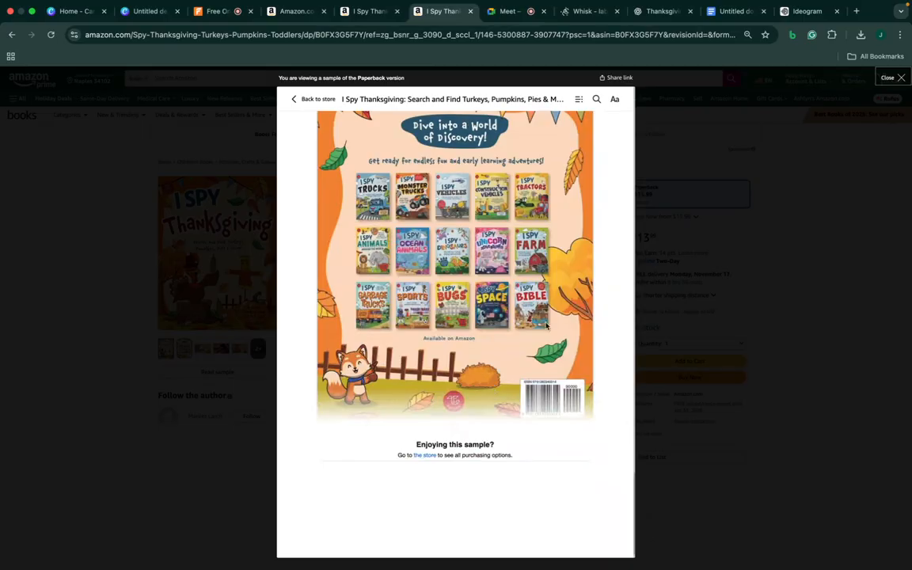
left_click(894, 78)
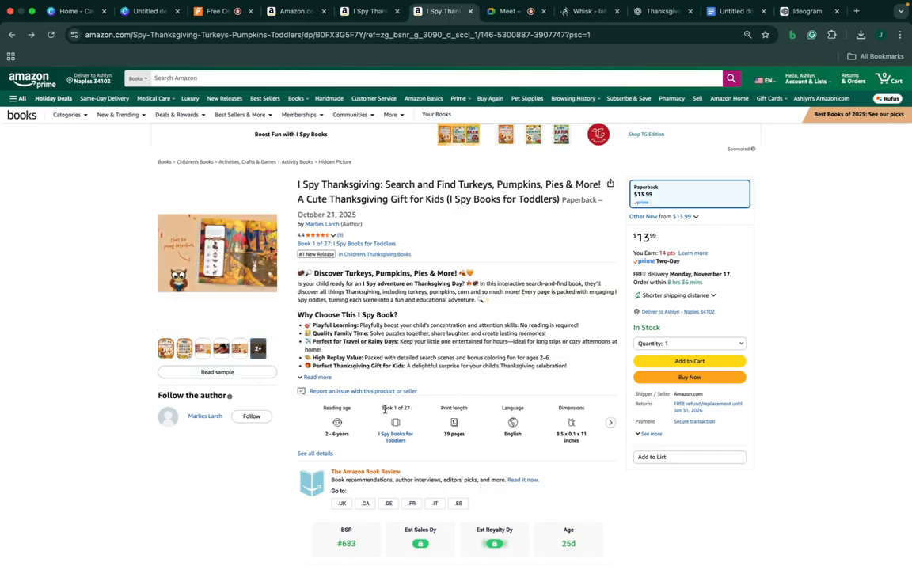
Review I Spy Thanksgiving's Book 1 of 27 info, description and ratings, then open its series link
left_click_drag(390, 405, 421, 411)
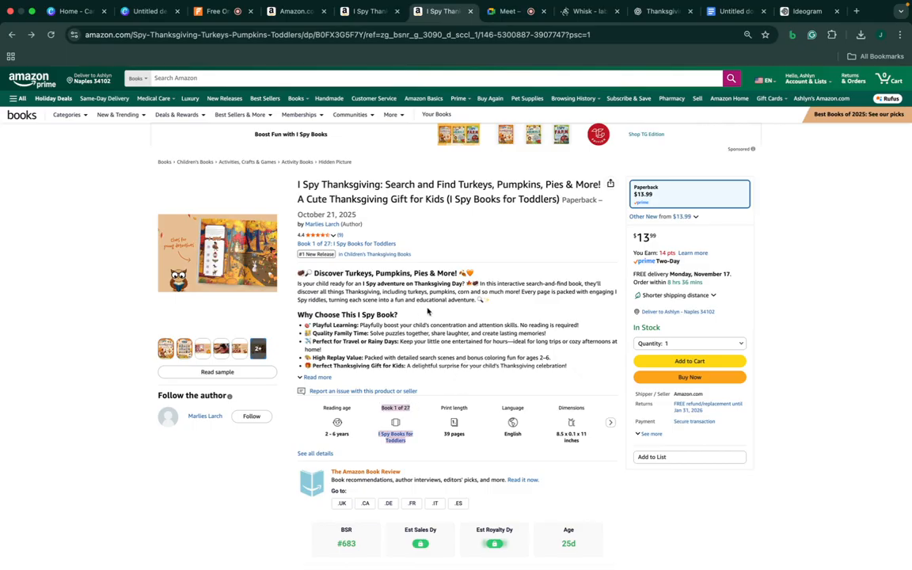
left_click_drag(297, 272, 451, 348)
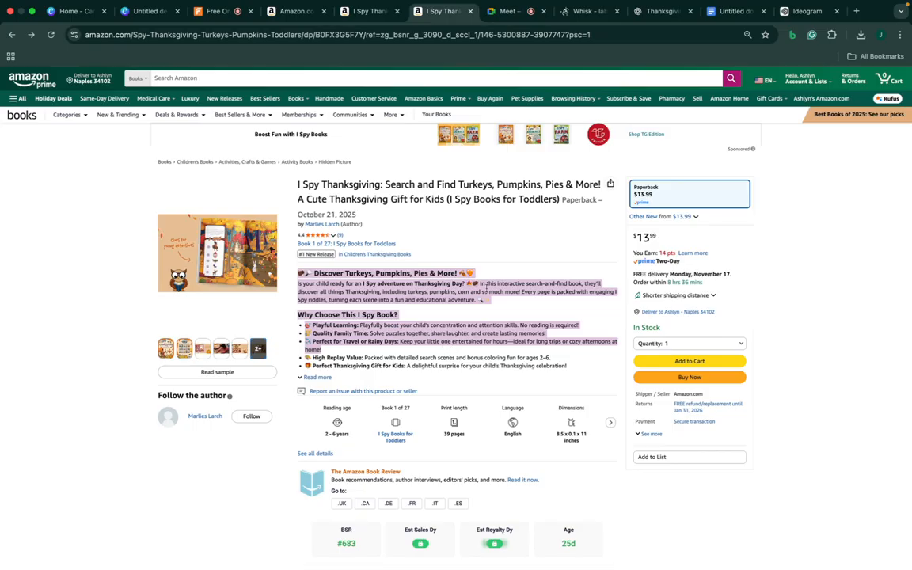
mouse_move(326, 235)
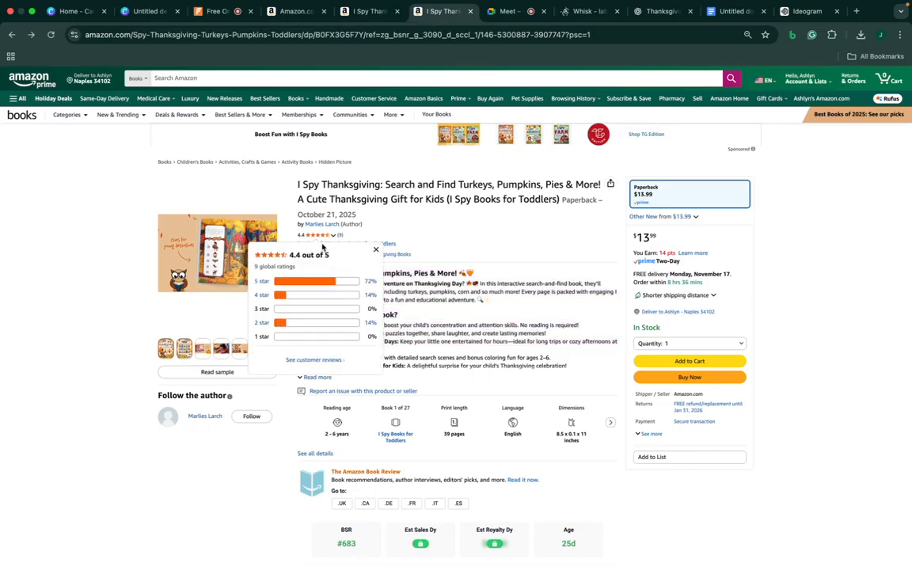
left_click(378, 250)
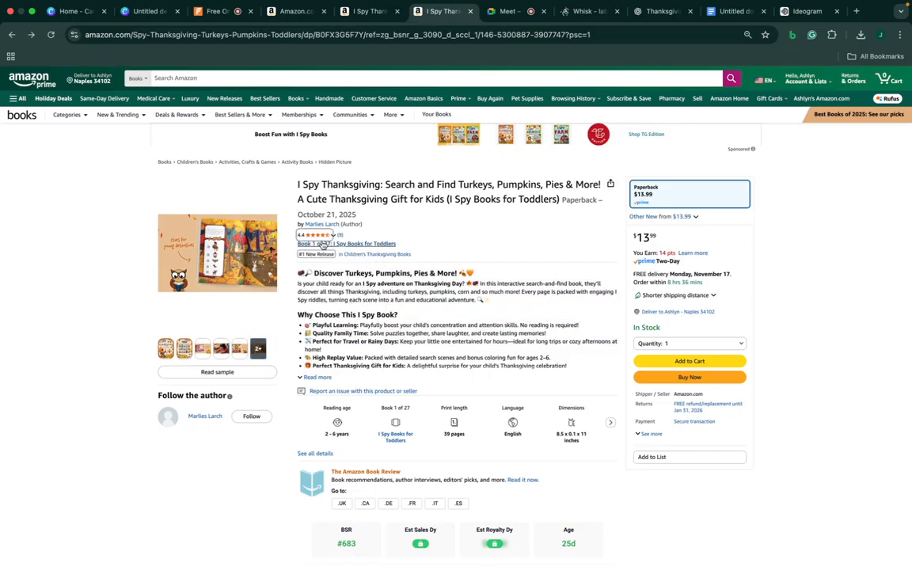
left_click(347, 245)
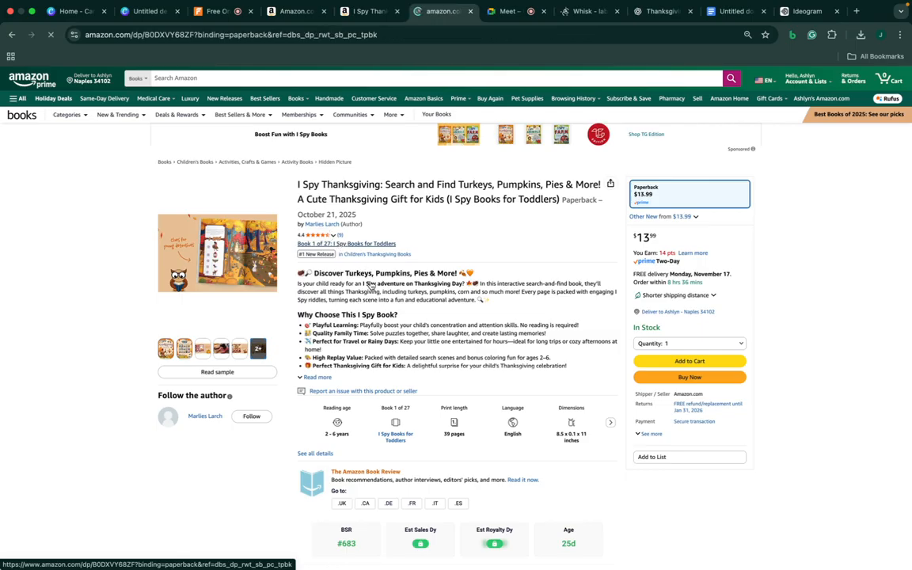
scroll(323, 336, "down", 5)
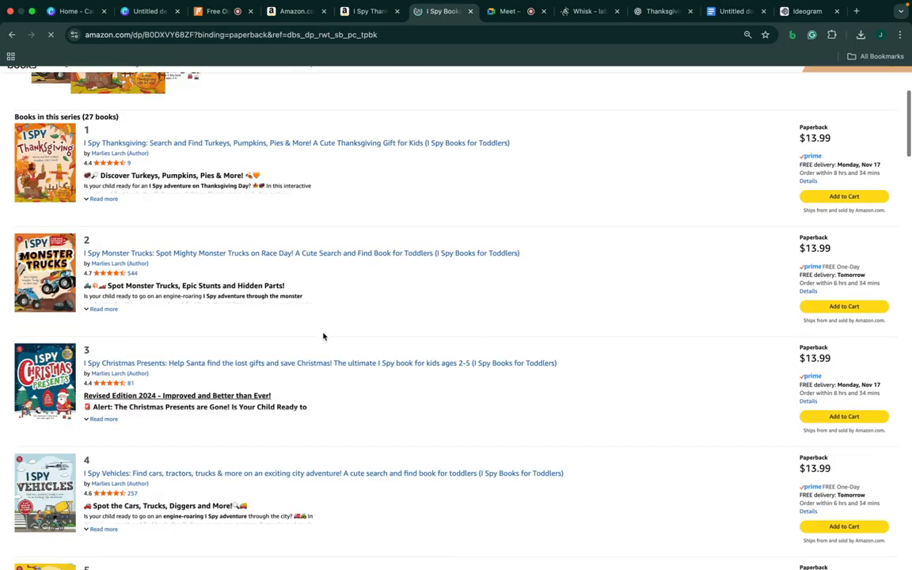
scroll(323, 337, "down", 20)
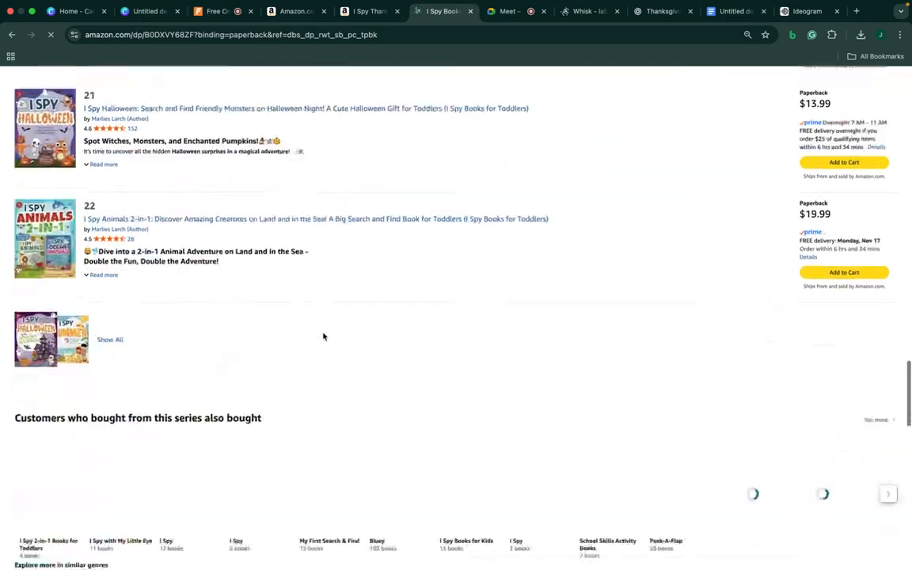
scroll(323, 337, "up", 5)
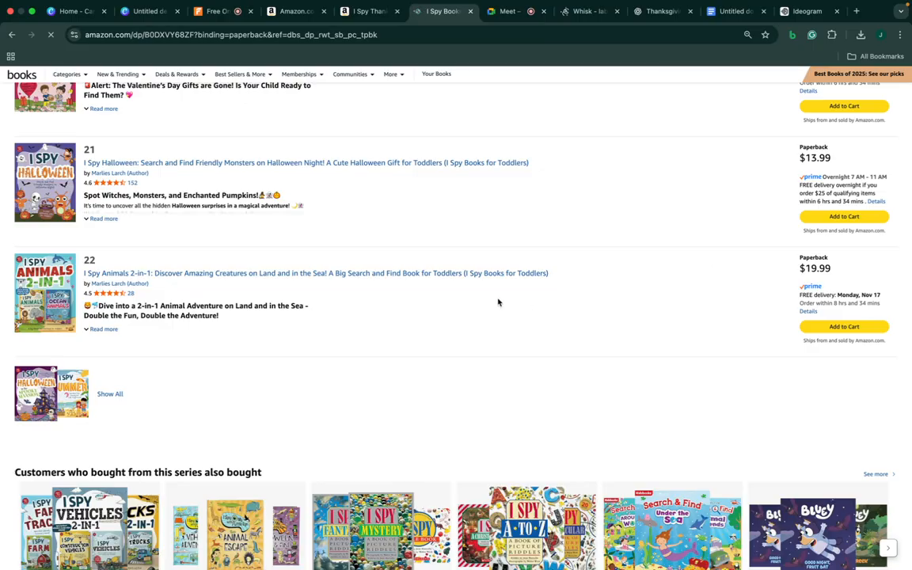
scroll(112, 194, "up", 2)
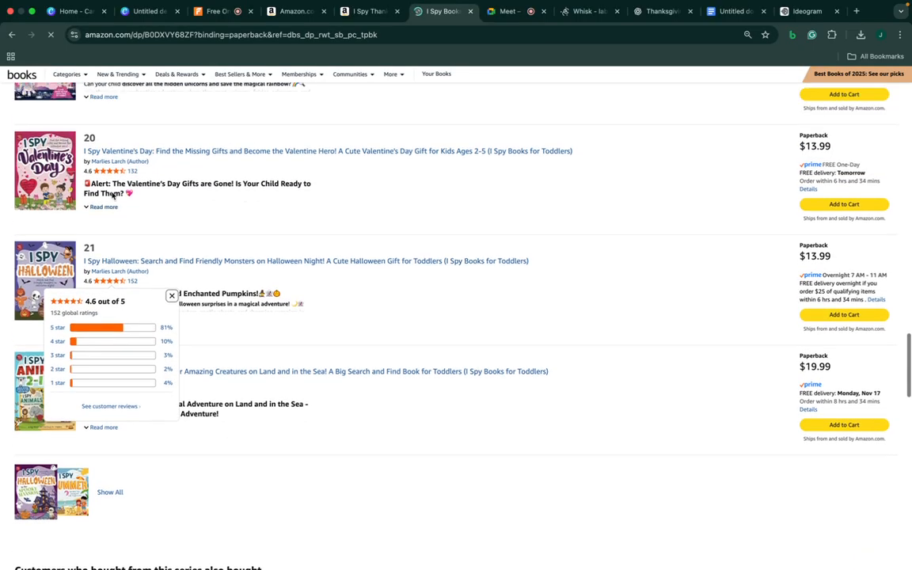
scroll(113, 194, "up", 1)
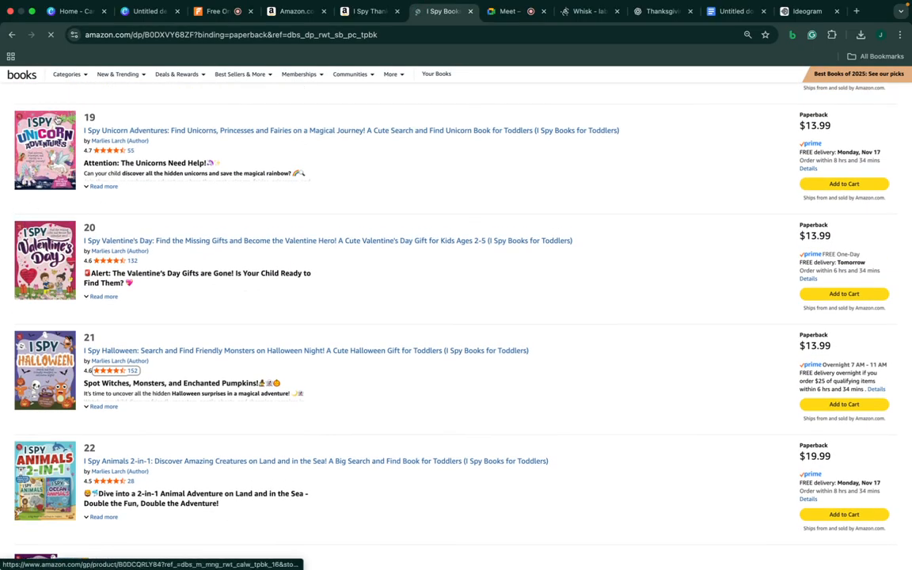
scroll(51, 108, "up", 3)
scroll(160, 187, "up", 4)
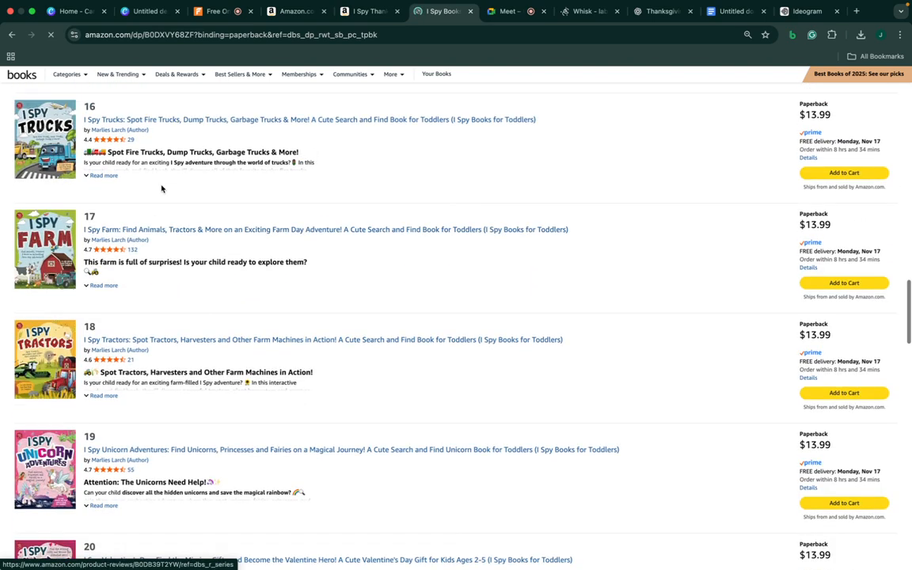
scroll(161, 187, "up", 4)
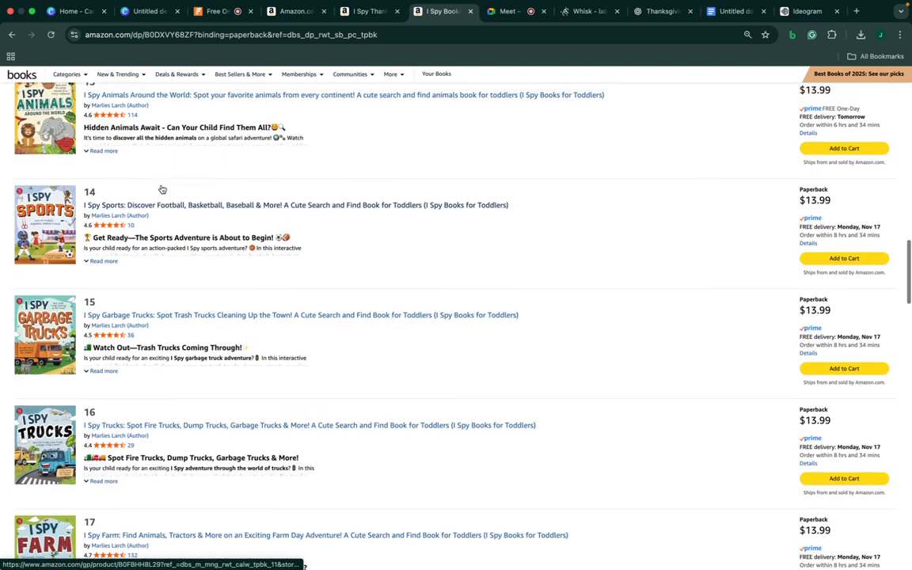
scroll(162, 190, "up", 2)
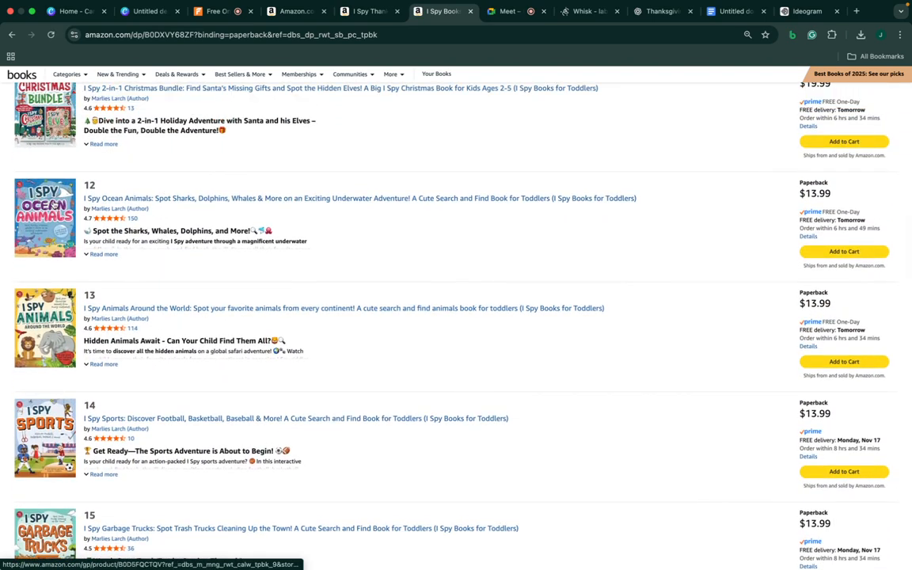
scroll(161, 170, "up", 15)
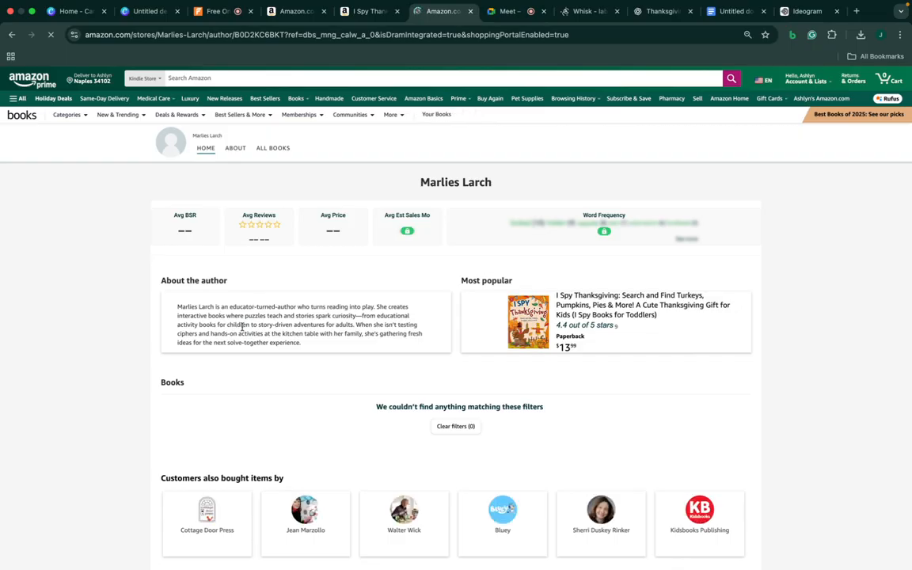
scroll(294, 327, "down", 10)
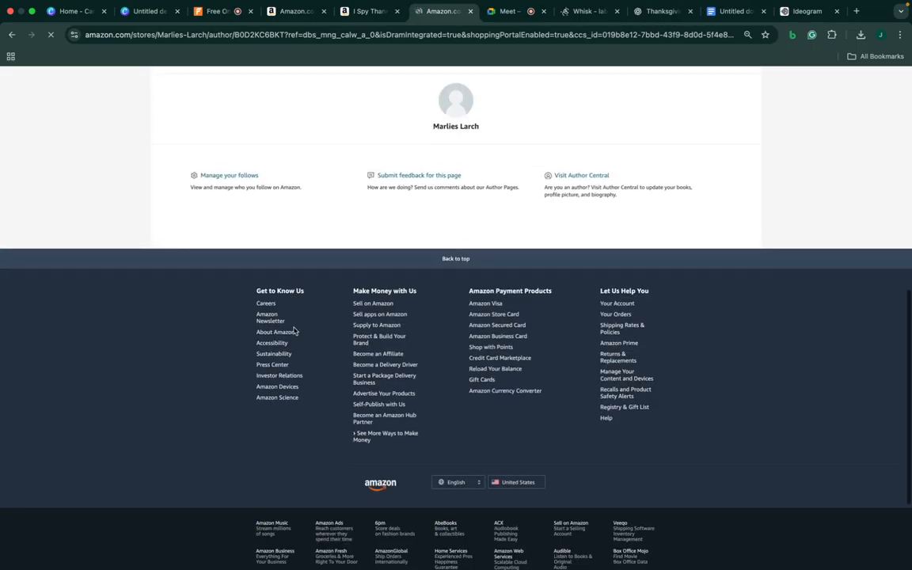
scroll(294, 330, "left", 5)
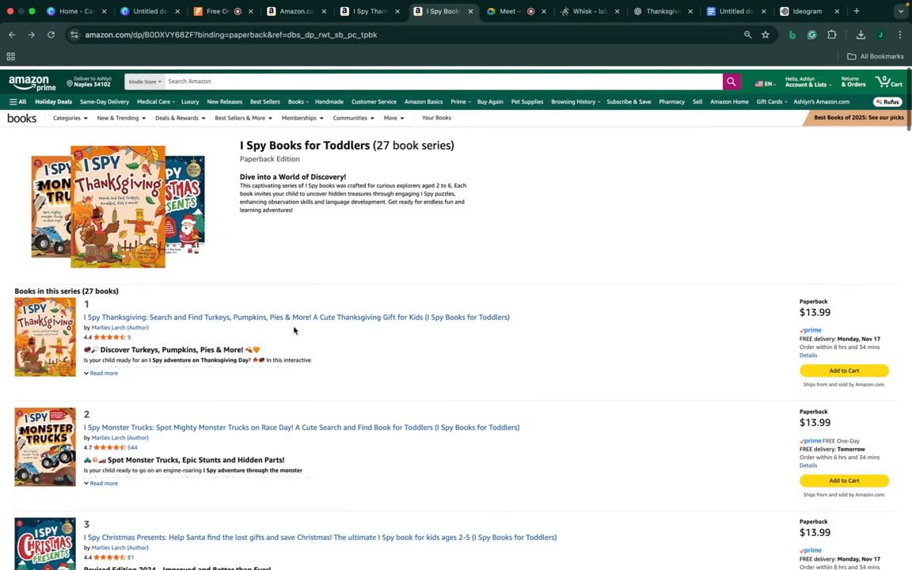
Return to the I Spy Thanksgiving product page and scroll through its listing
scroll(330, 300, "left", 5)
scroll(389, 345, "down", 5)
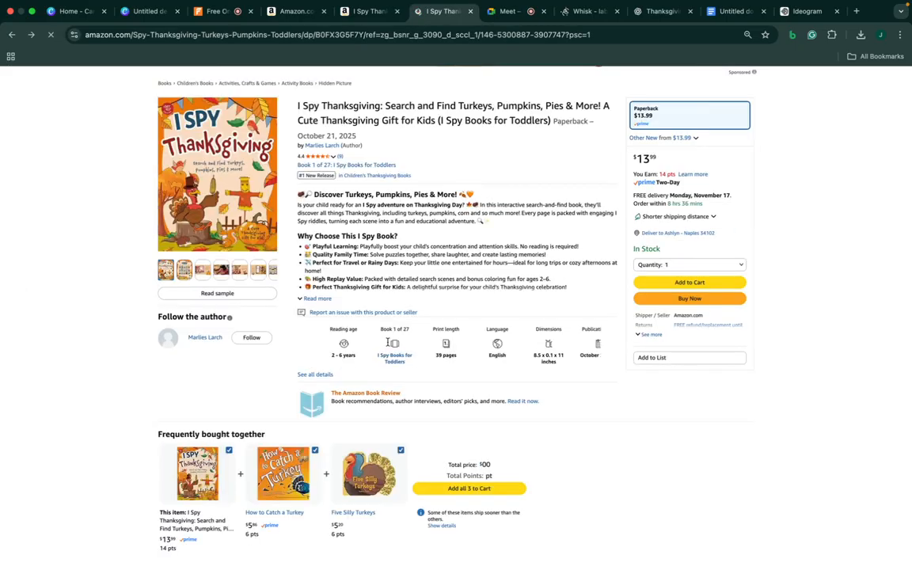
scroll(387, 342, "down", 15)
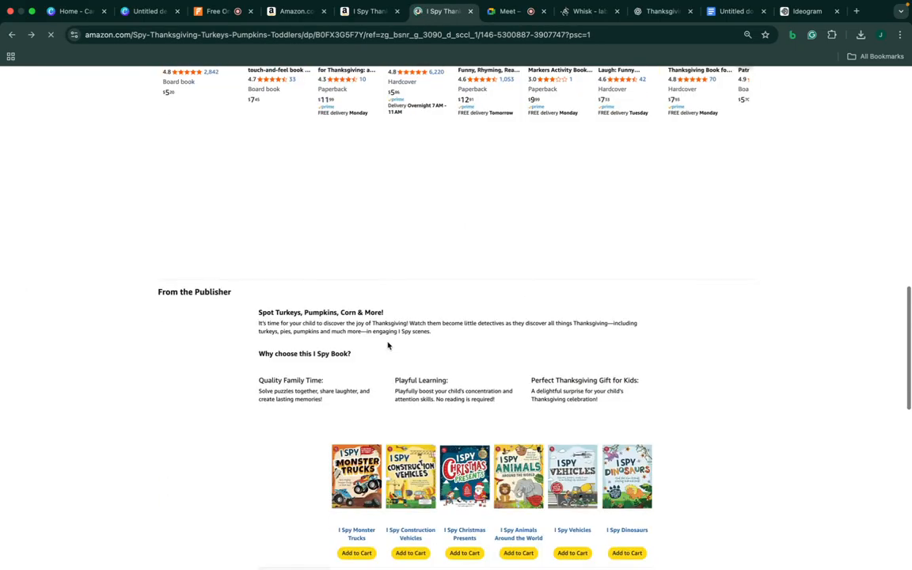
scroll(387, 345, "up", 15)
scroll(387, 345, "down", 15)
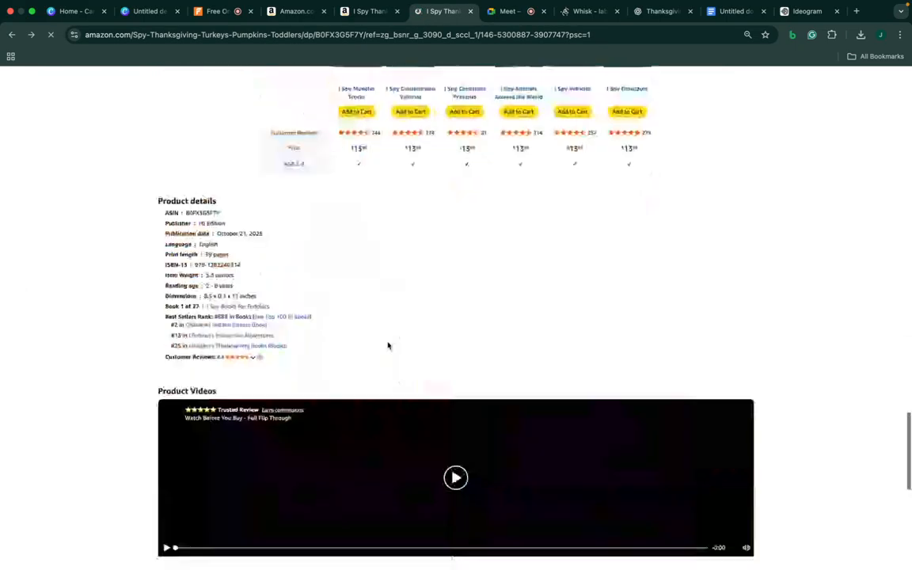
scroll(439, 138, "up", 5)
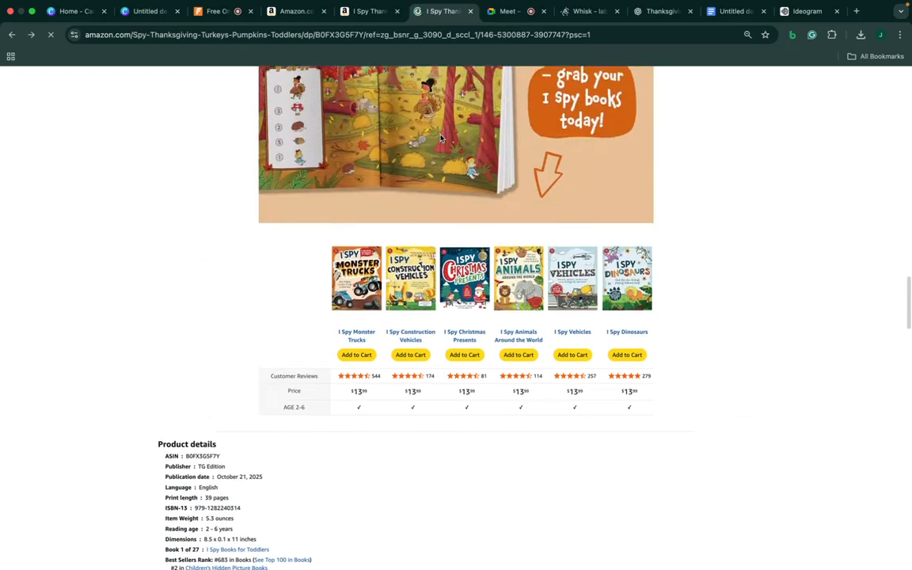
scroll(499, 159, "up", 5)
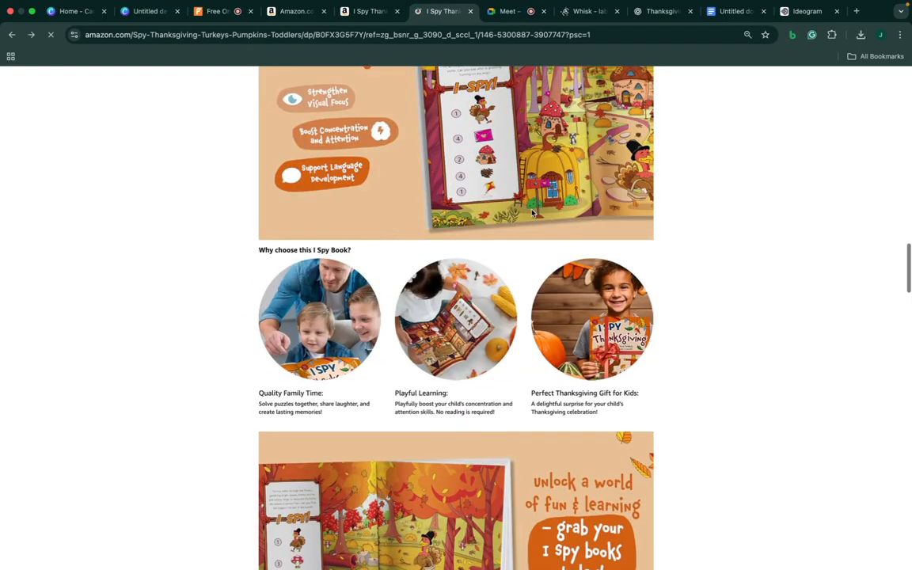
scroll(532, 213, "down", 10)
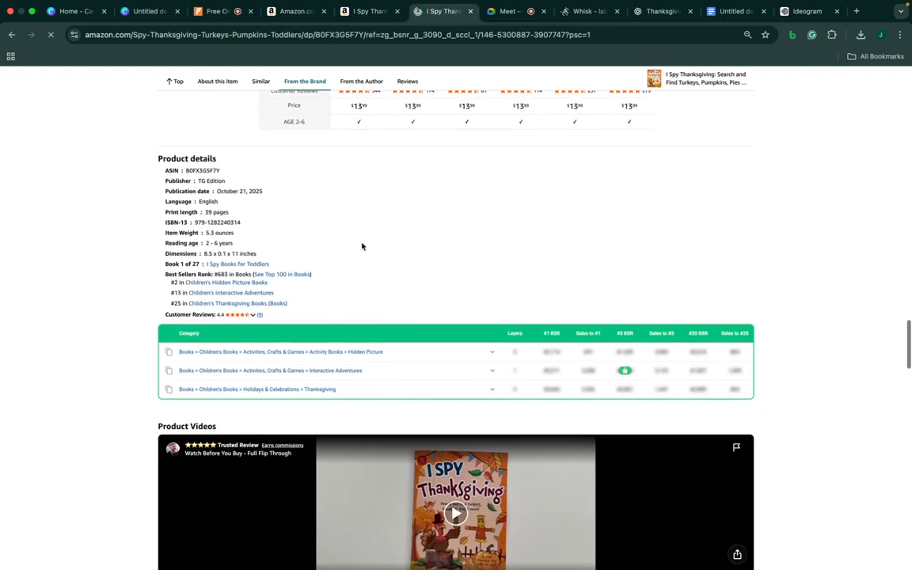
scroll(257, 207, "up", 10)
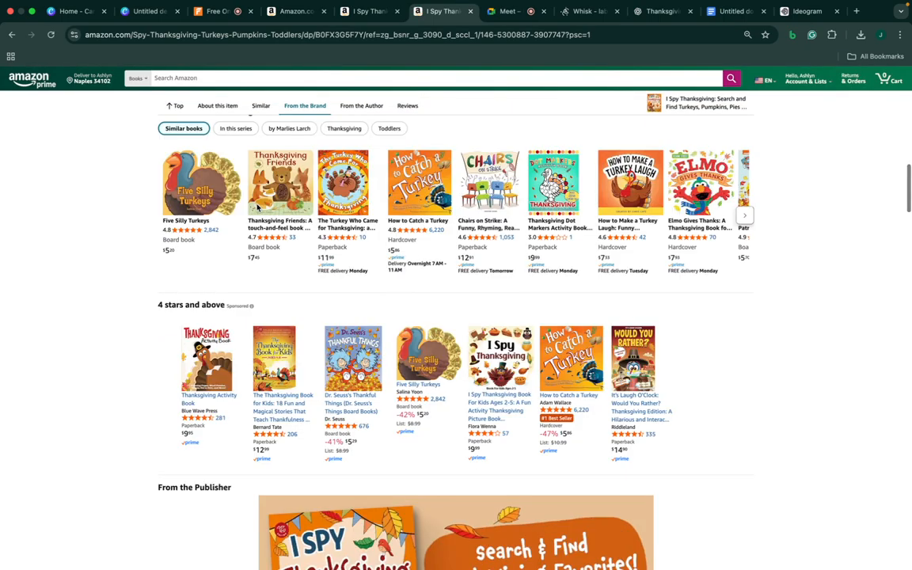
scroll(257, 207, "up", 15)
Highlight the publisher TG Edition under Product details, then reload the page
scroll(228, 422, "down", 10)
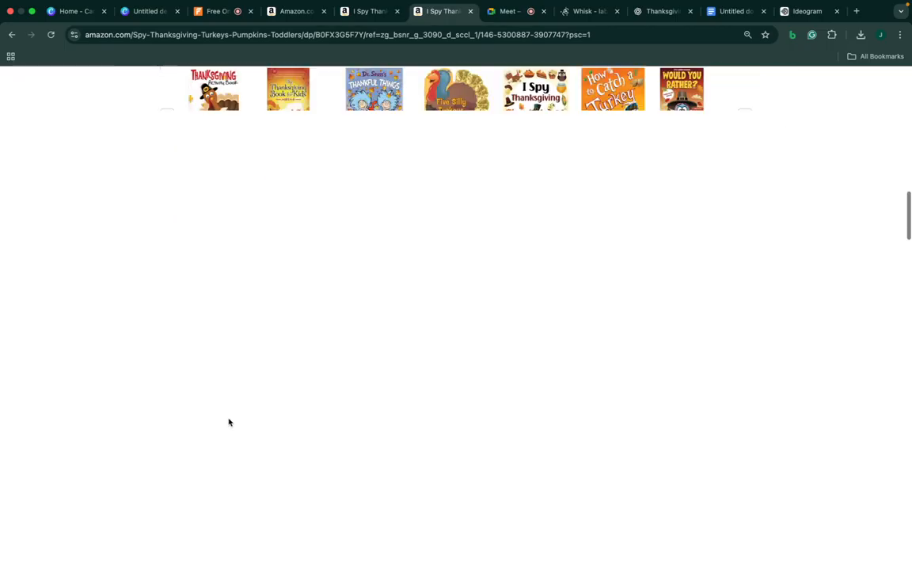
scroll(229, 422, "down", 15)
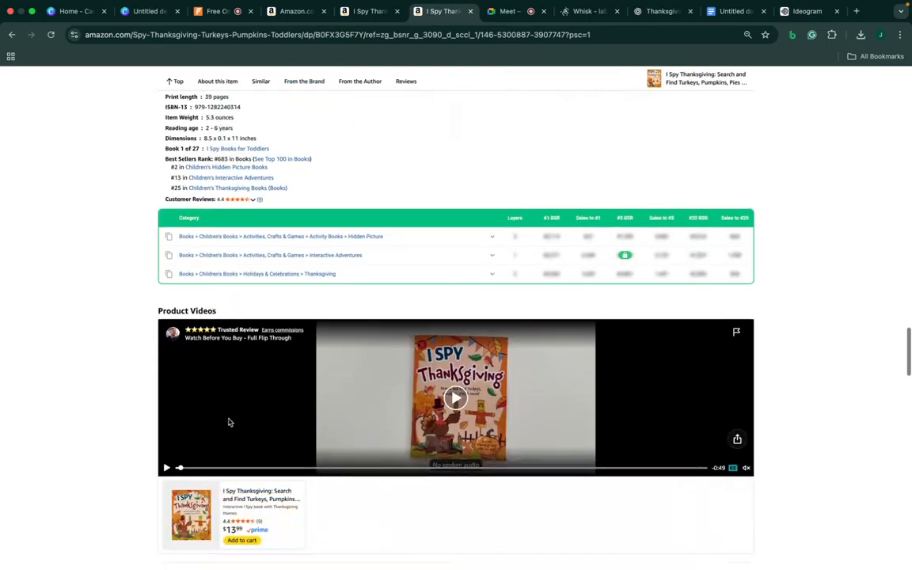
scroll(229, 422, "up", 2)
scroll(331, 246, "up", 1)
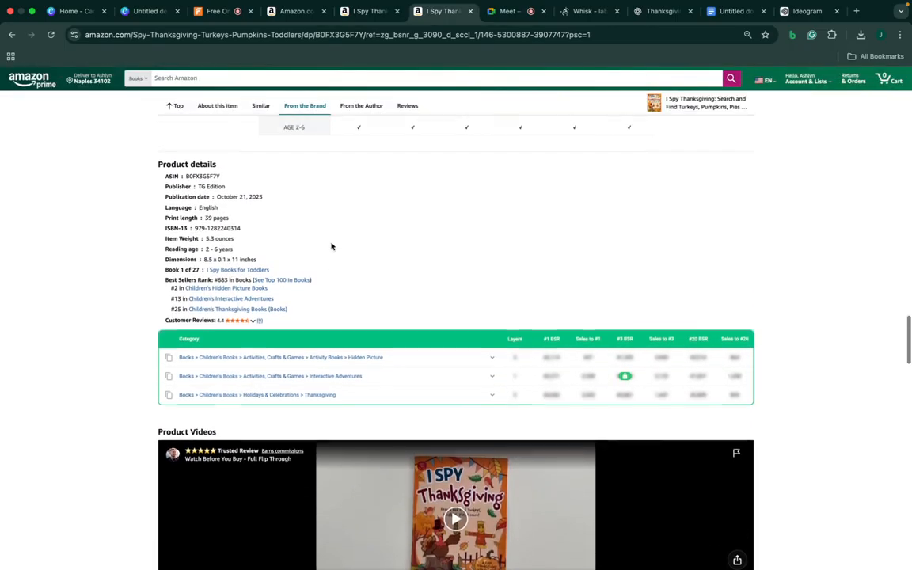
scroll(332, 247, "up", 1)
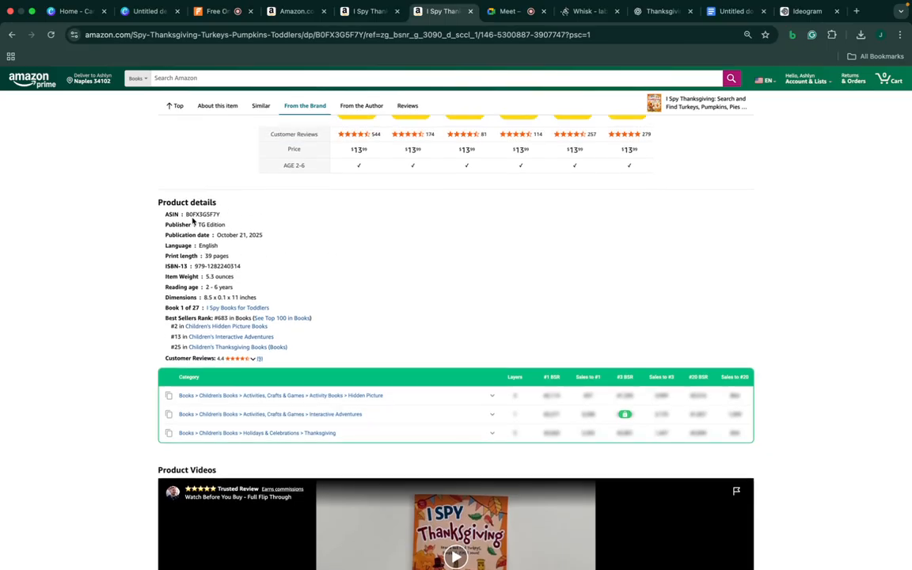
left_click_drag(198, 224, 229, 226)
scroll(317, 237, "up", 2)
left_click(368, 254)
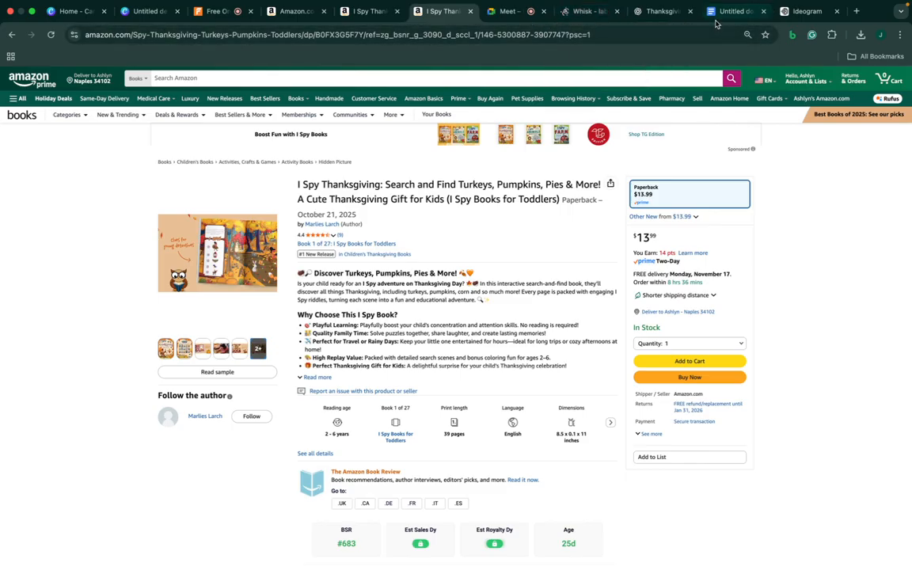
Attach turkey inspo.jpg from Downloads to a new message in the Thanksgiving ChatGPT chat
left_click(646, 18)
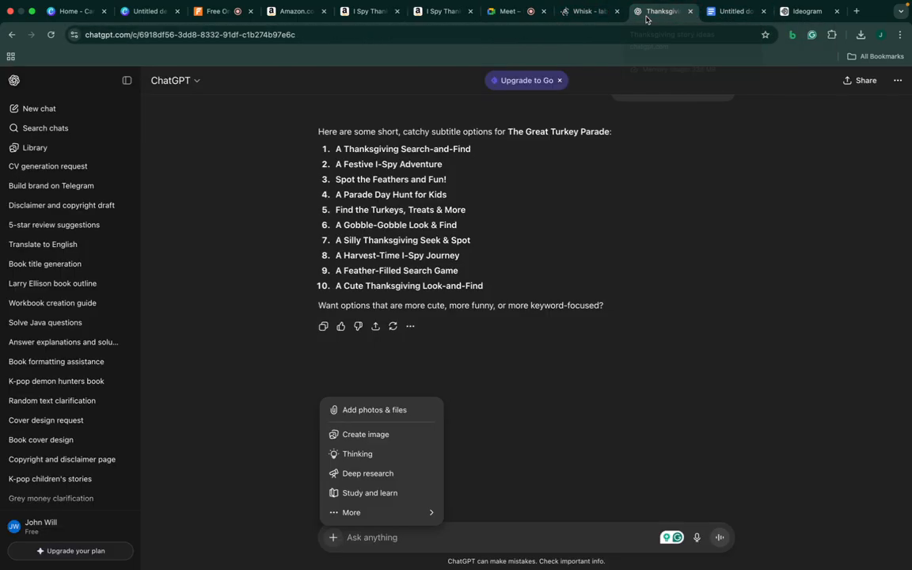
left_click(402, 411)
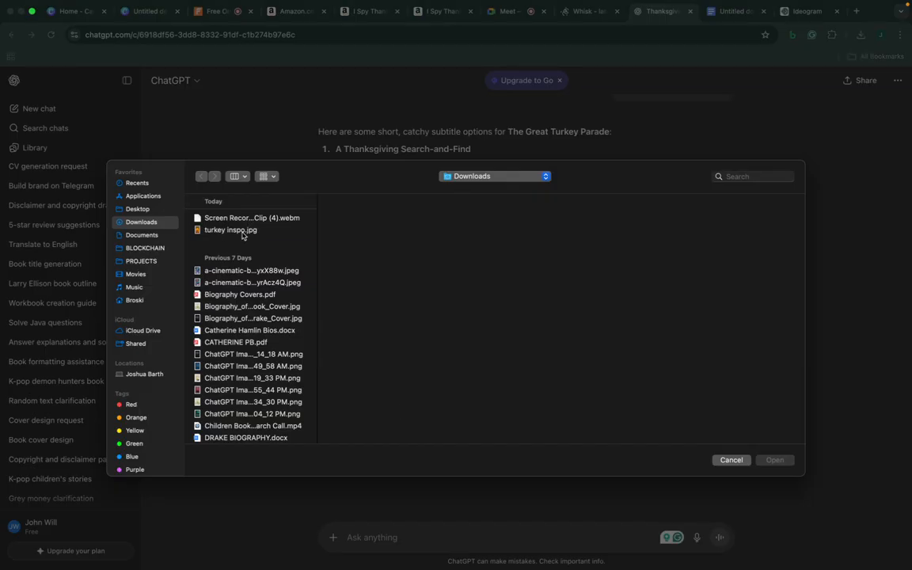
left_click(238, 230)
left_click(774, 460)
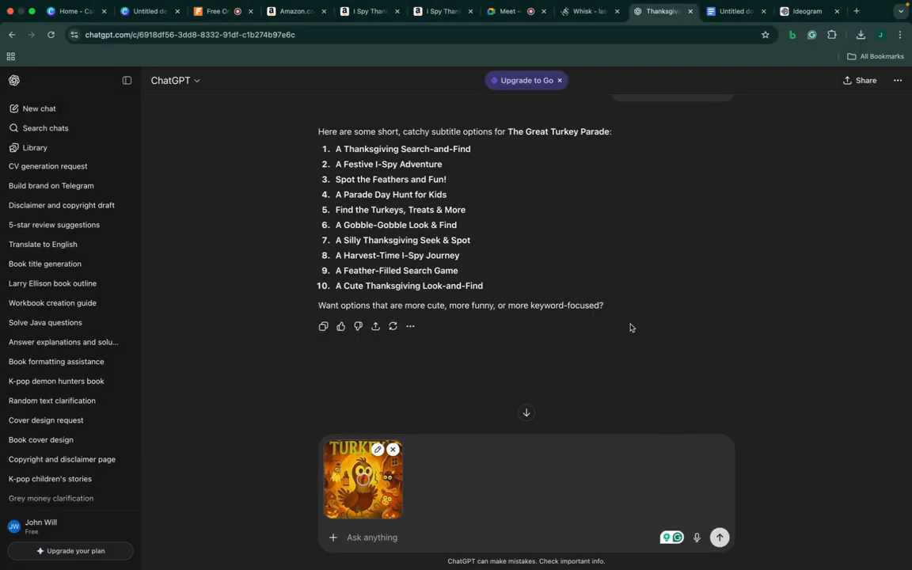
left_click(221, 14)
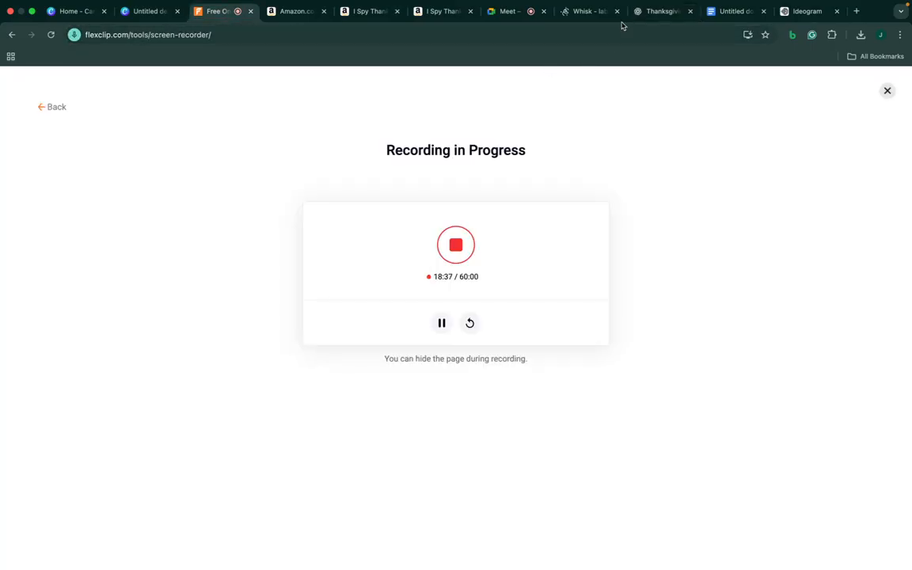
Admit everyone waiting to join the Google Meet call
left_click(511, 13)
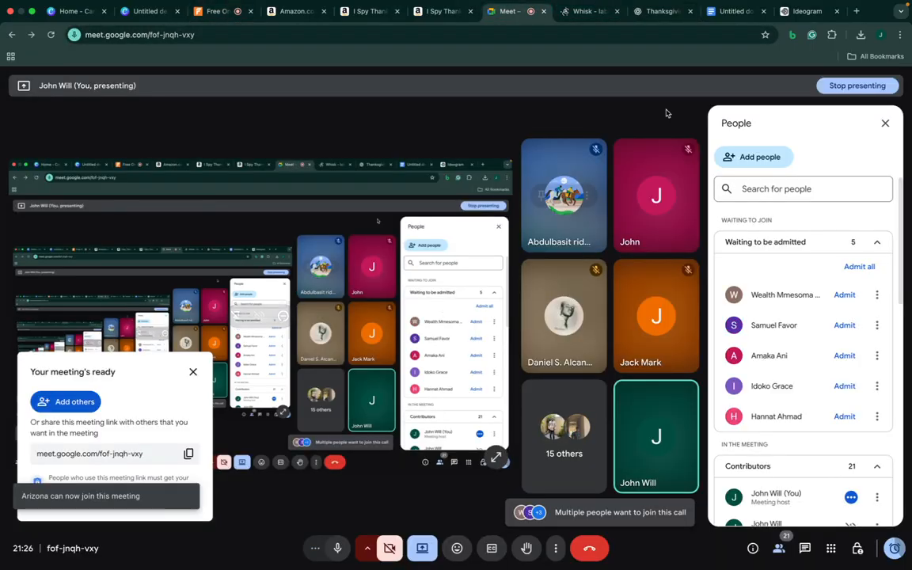
left_click(860, 266)
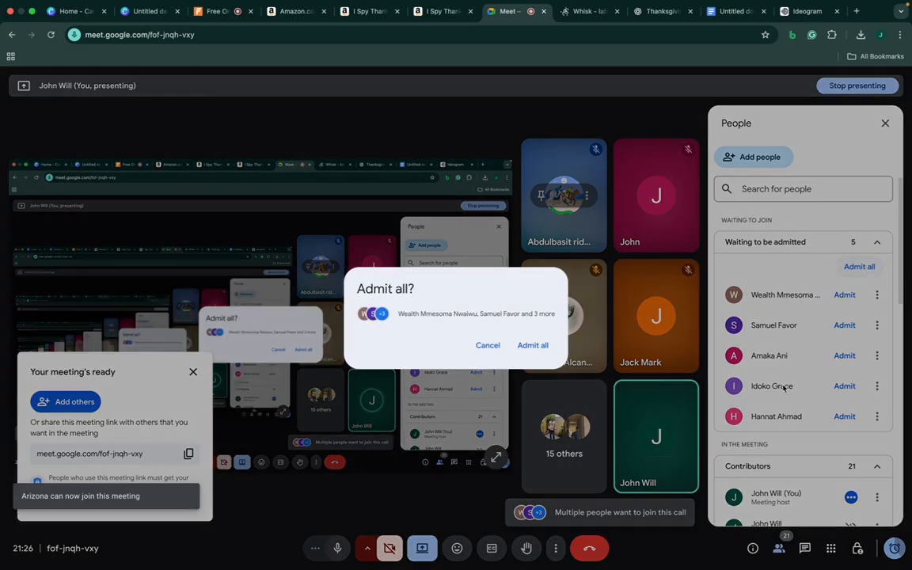
left_click(535, 345)
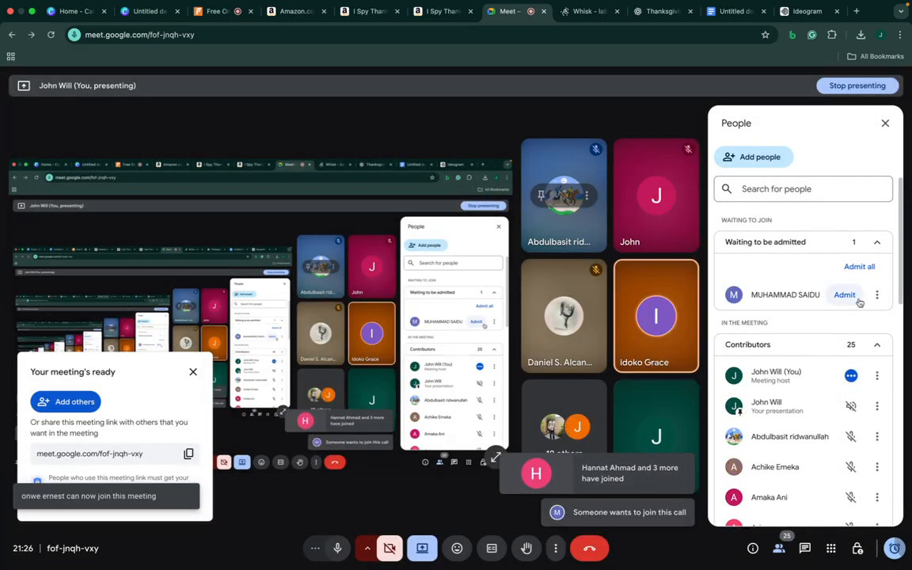
left_click(844, 296)
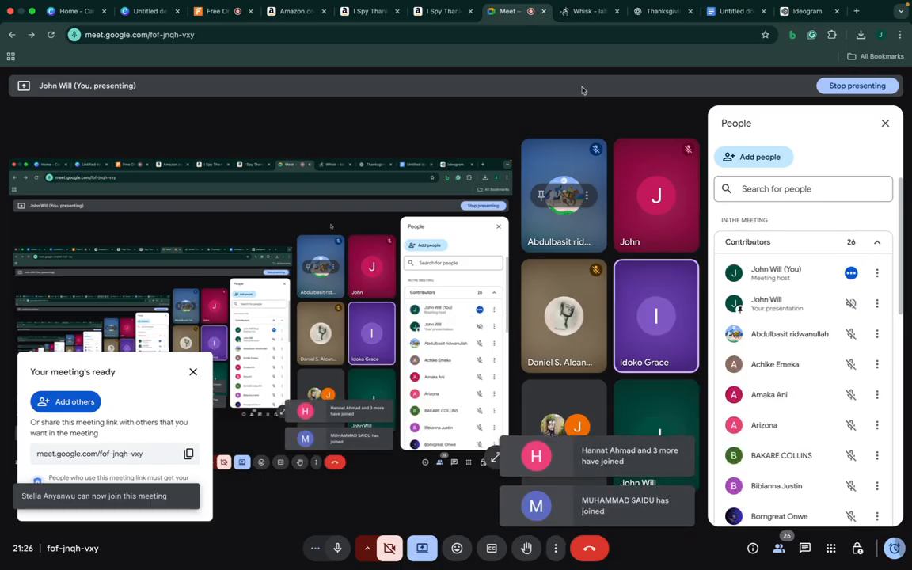
Mute a talking participant's microphone for everyone in the call
left_click(577, 18)
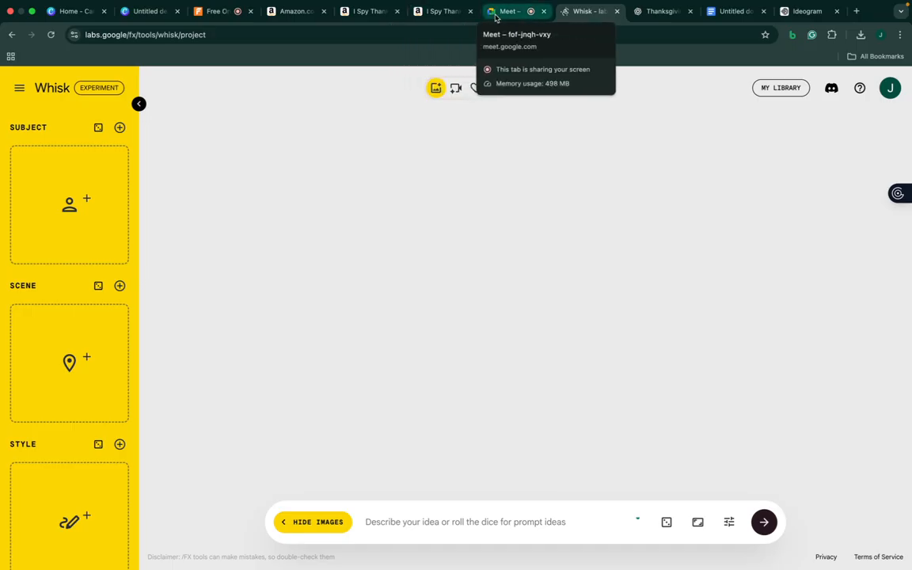
left_click(506, 11)
scroll(877, 386, "down", 5)
scroll(876, 386, "down", 3)
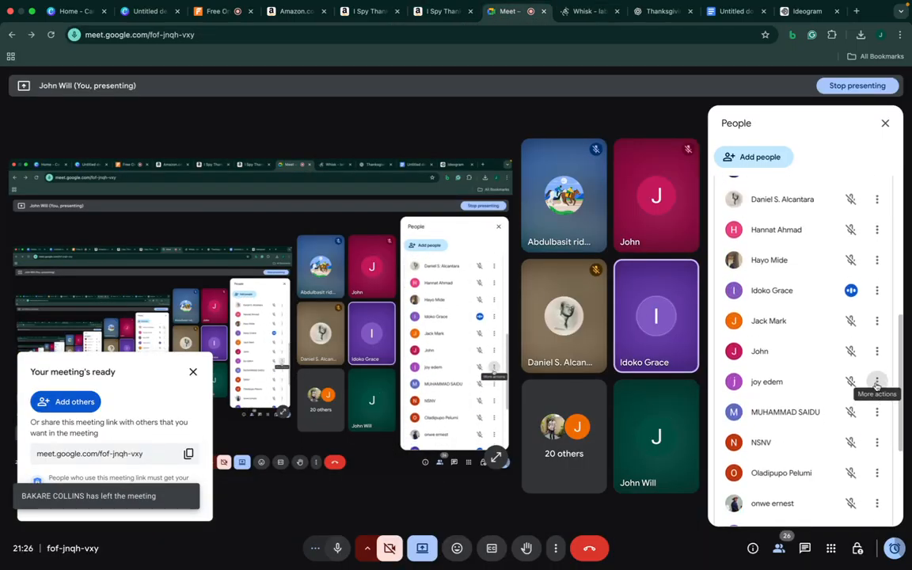
left_click(851, 298)
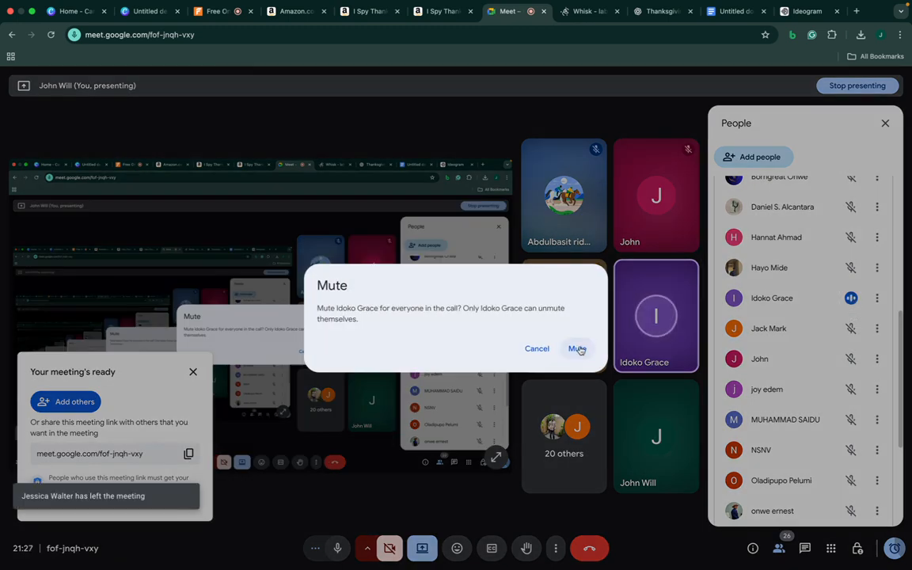
left_click(575, 348)
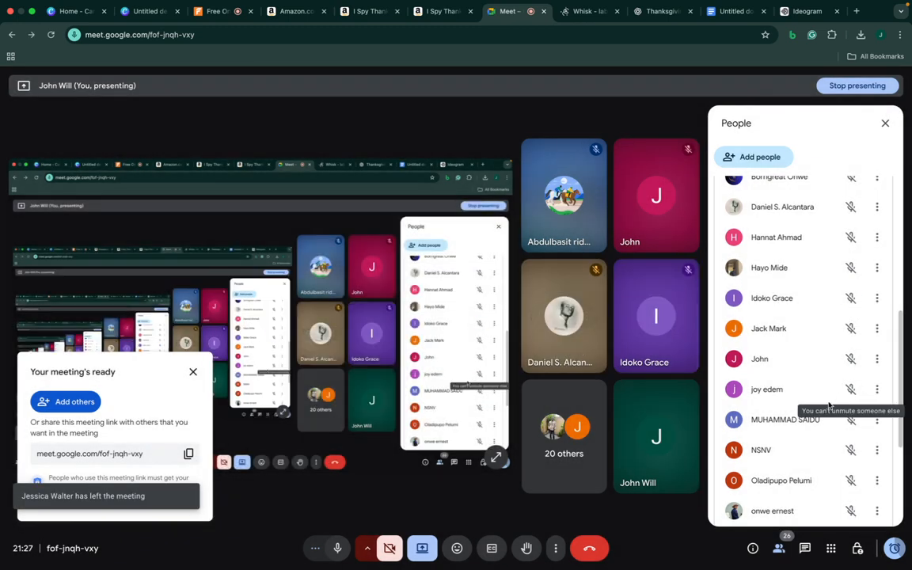
Glance at the Thanksgiving ChatGPT conversation, then admit the next waiting guest
scroll(870, 388, "down", 3)
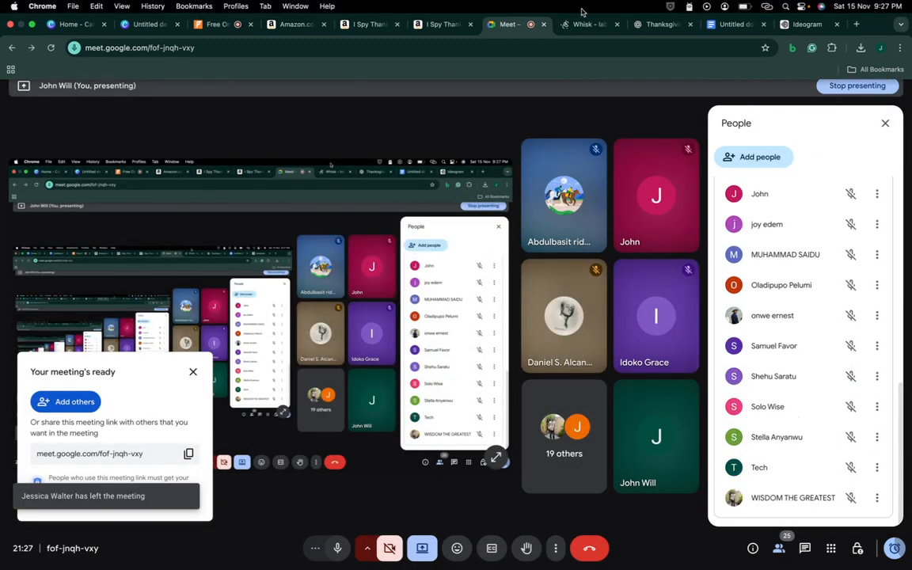
left_click(582, 29)
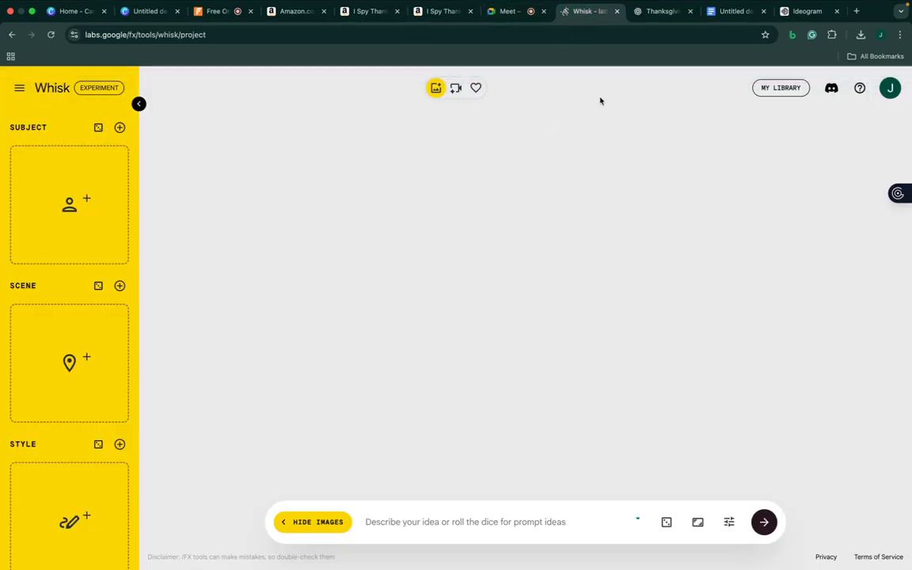
left_click(654, 21)
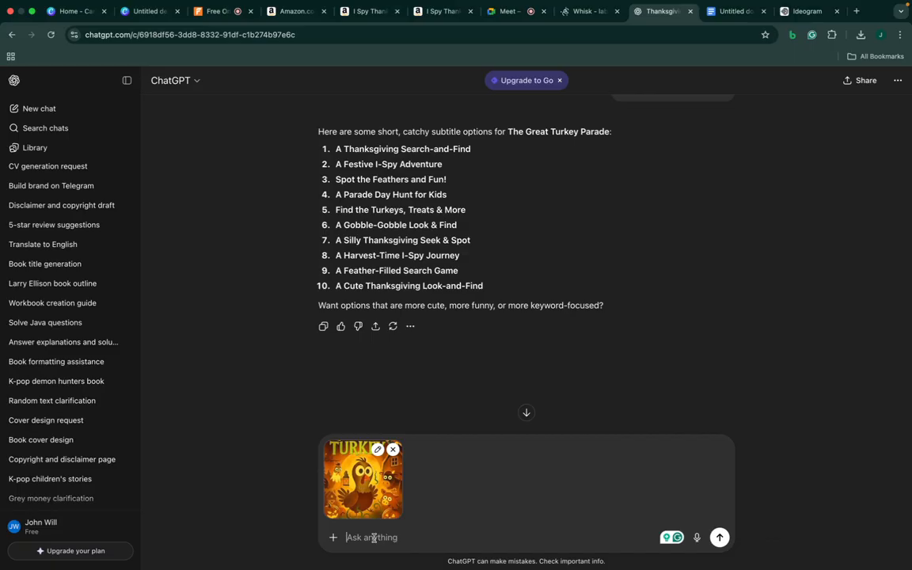
left_click(509, 11)
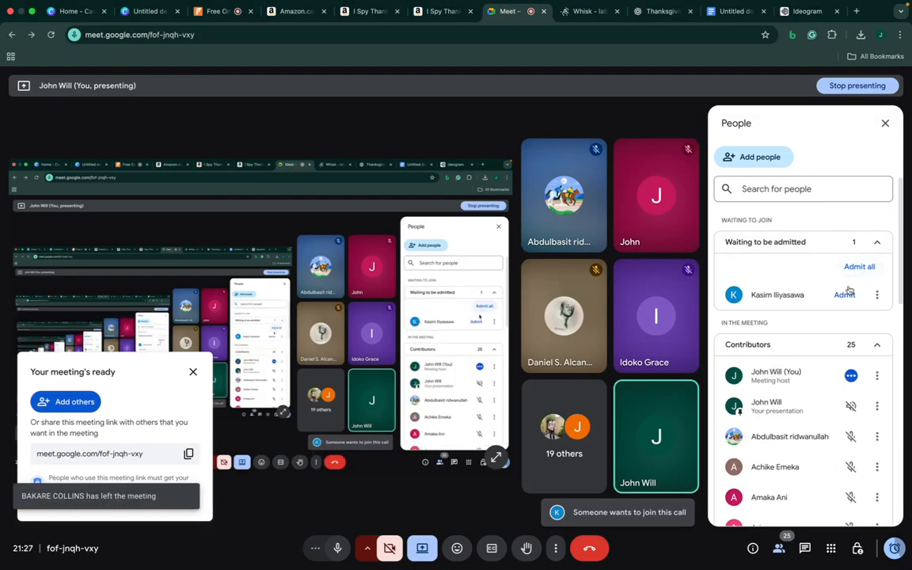
left_click(837, 294)
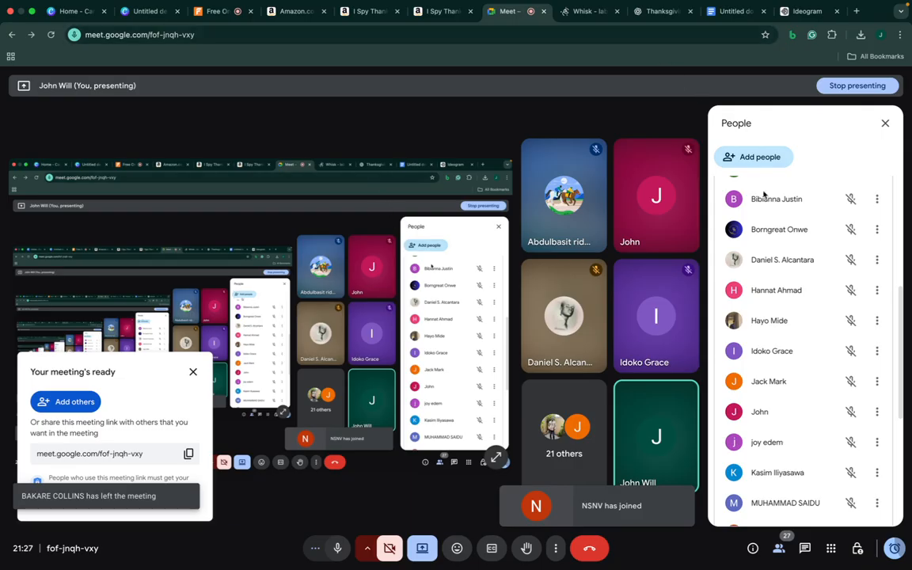
scroll(755, 197, "up", 5)
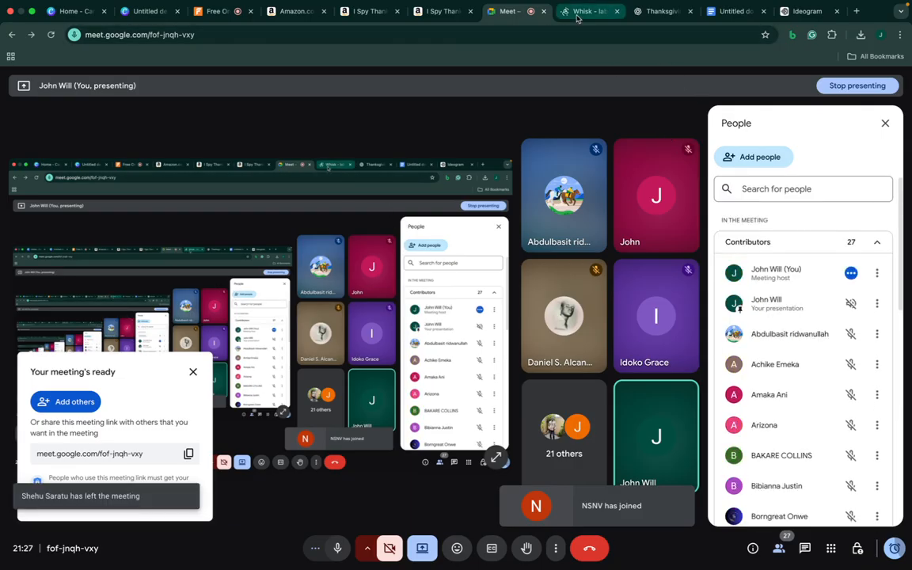
left_click(583, 11)
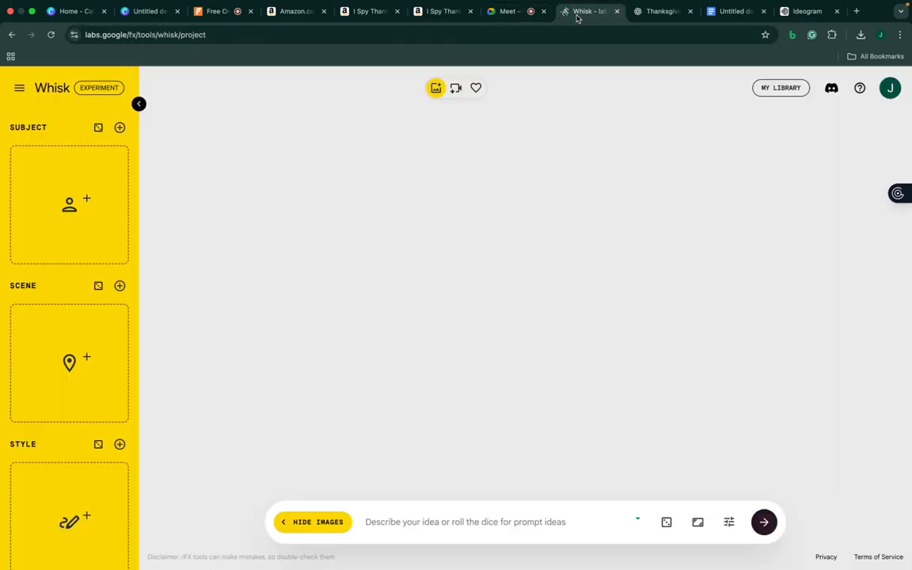
Draft the request to create a similar 1:1 image for Ideogram, accepting Grammarly's 'Copying' fix
left_click(645, 14)
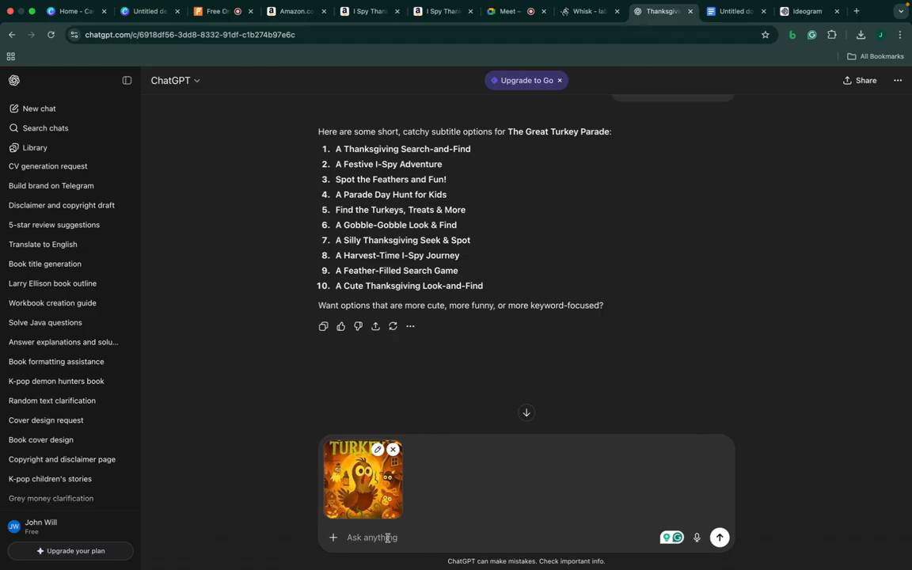
type("For")
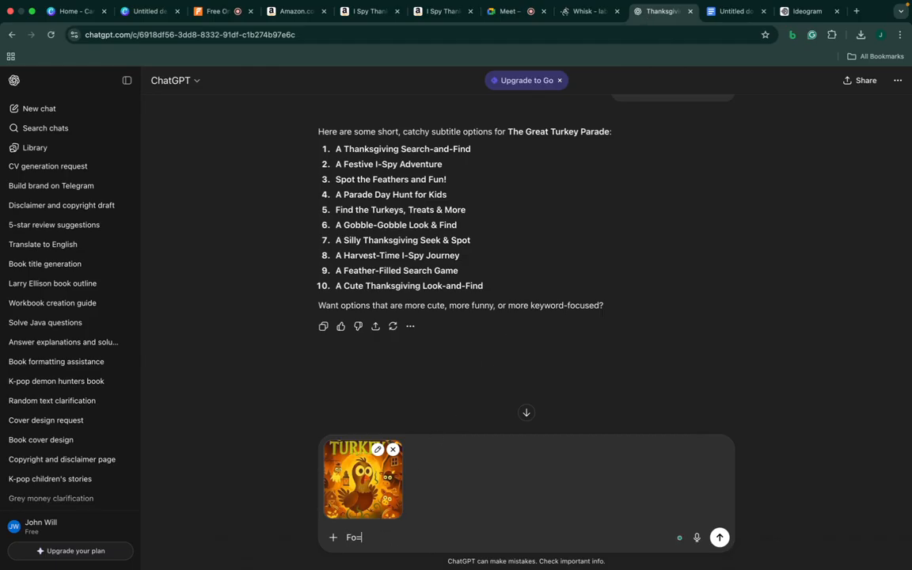
key("BackSpace")
type("Copyri")
type(" design theme")
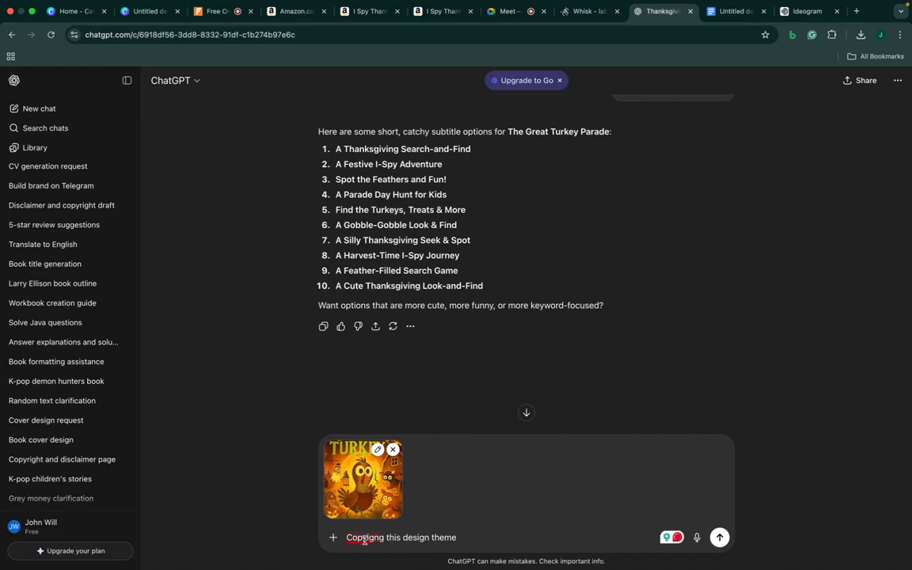
mouse_move(361, 539)
left_click(375, 463)
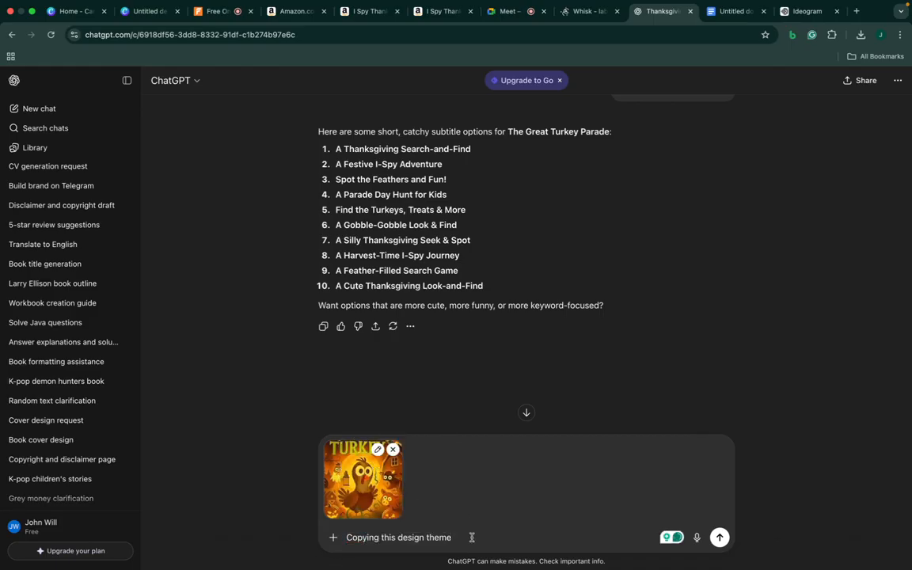
type("a")
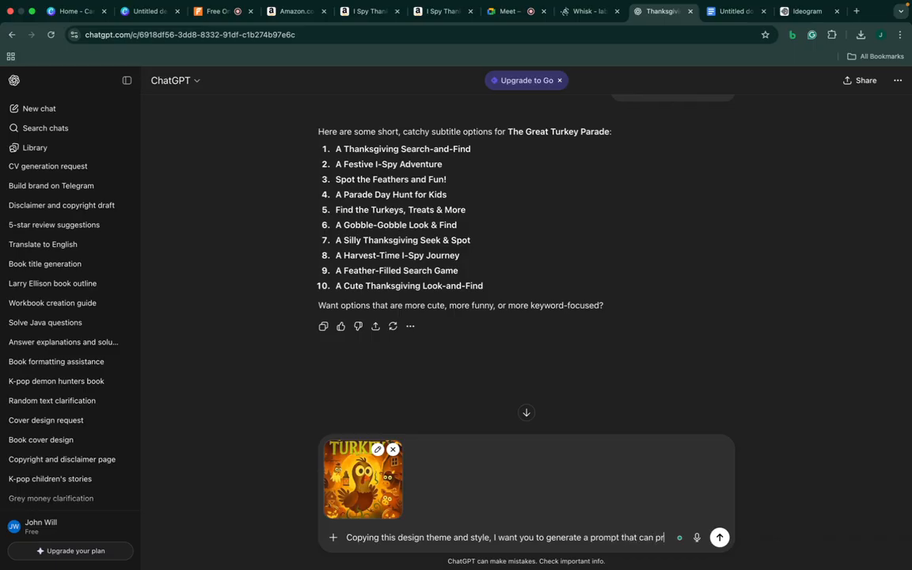
type("ce ")
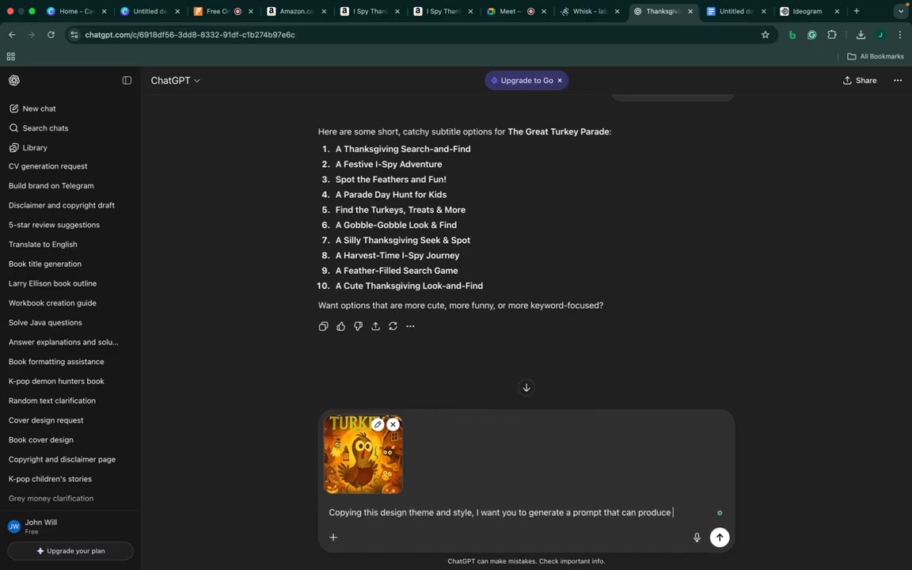
type("similar image 1:1 ra")
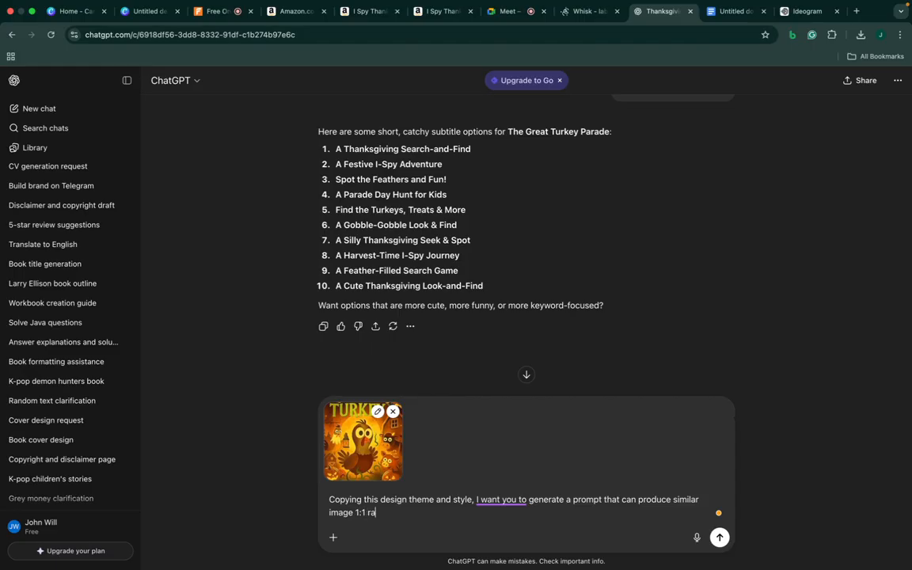
type("tion for id")
key("shift+Return")
key("shift+Return")
key("shift+Return")
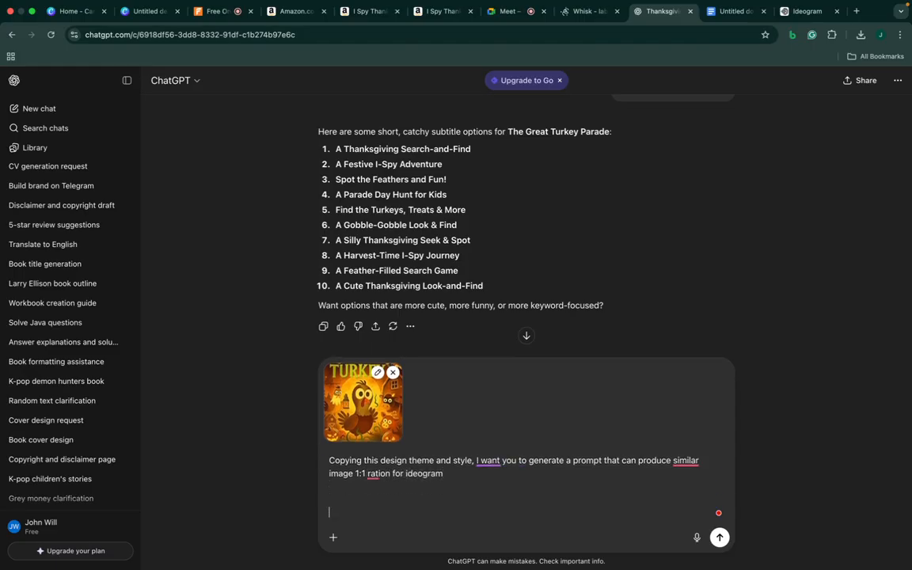
Glance over the Meet call participants and the Whisk page, then return to ChatGPT
left_click(514, 16)
scroll(772, 211, "down", 5)
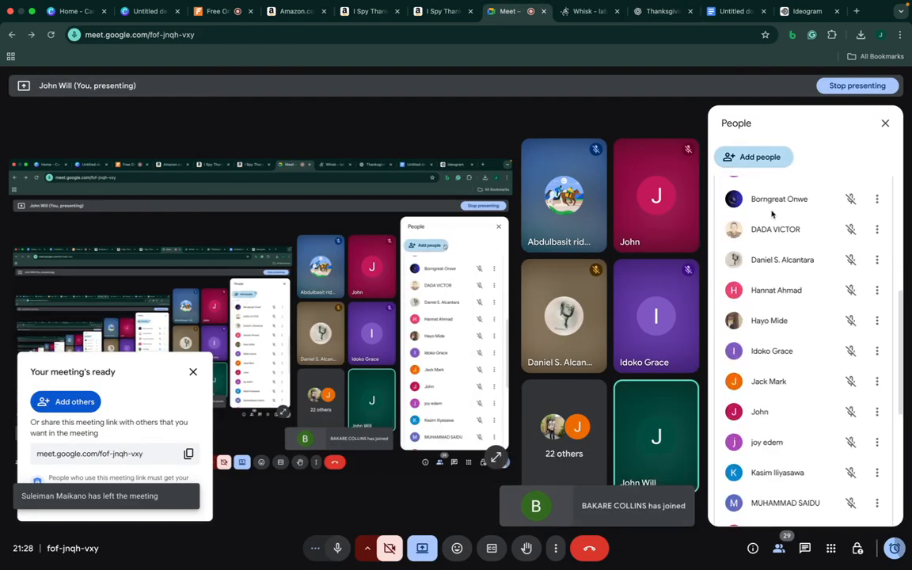
scroll(819, 334, "up", 5)
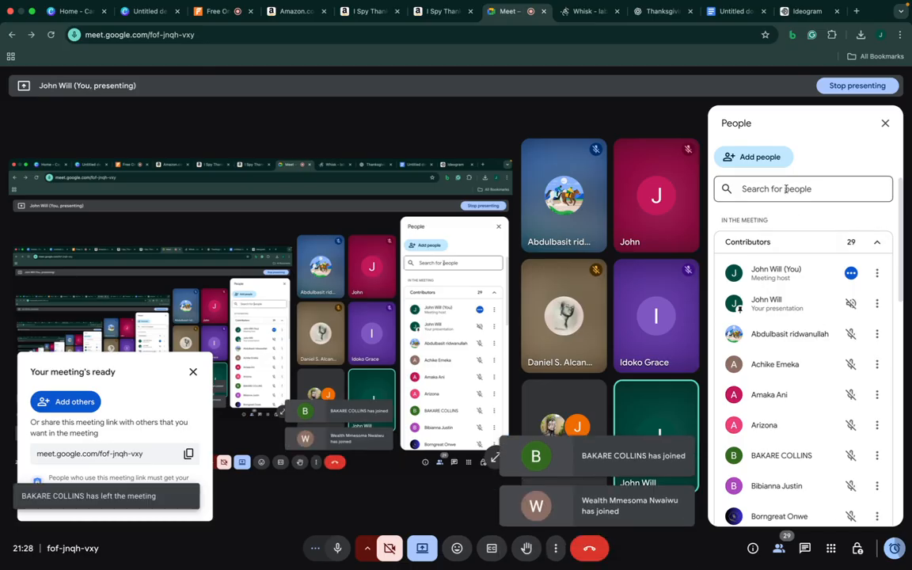
left_click(584, 26)
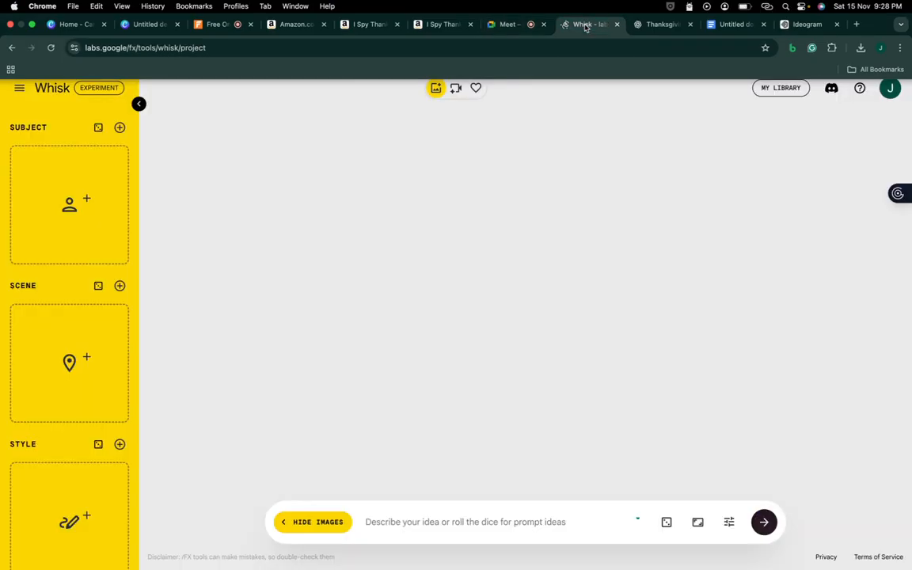
left_click(657, 14)
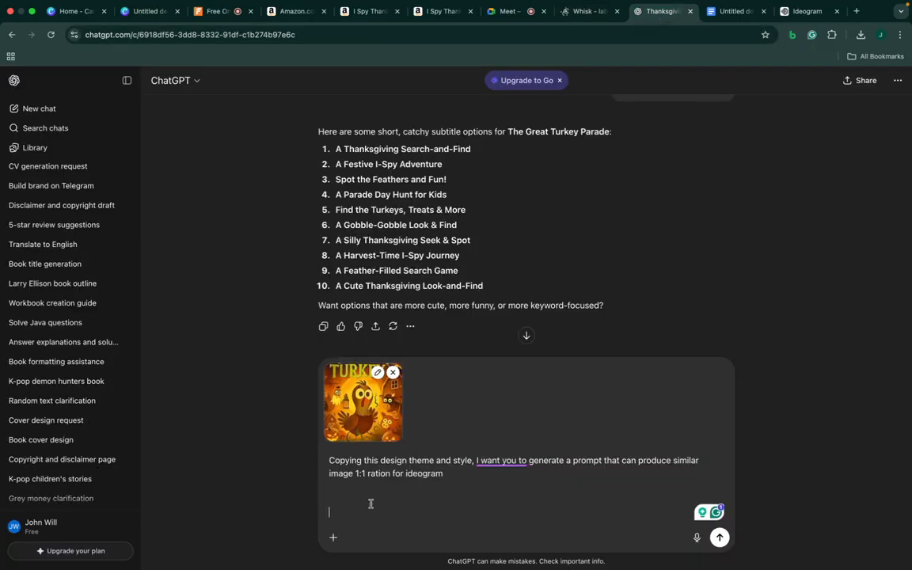
Copy the title, subtitle, add-on and author lines from the book notes into the ChatGPT message
left_click(723, 15)
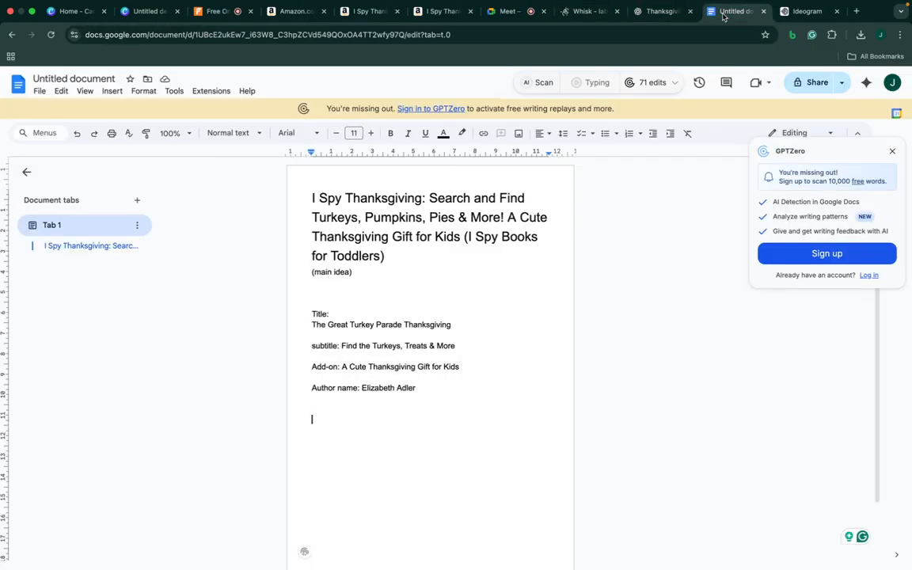
left_click_drag(310, 313, 427, 386)
key("super+c")
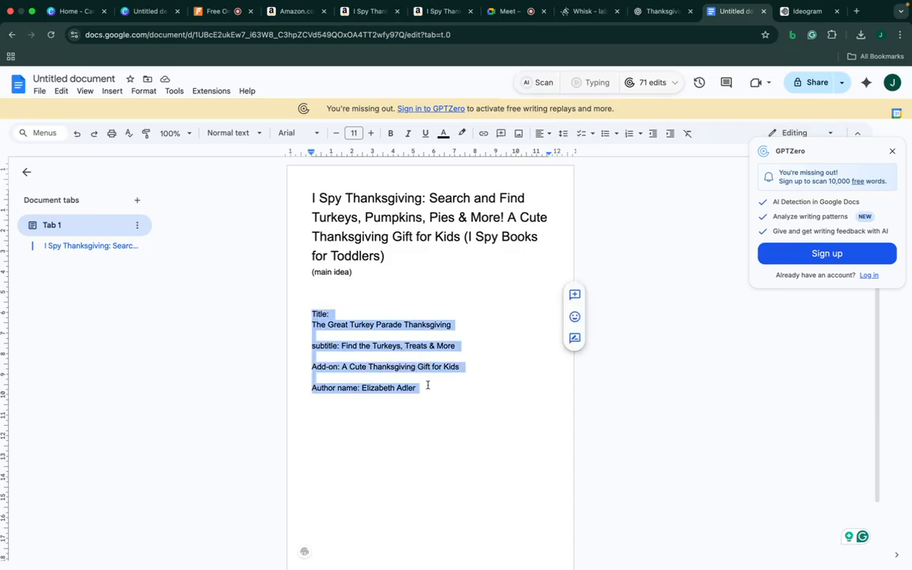
left_click(659, 11)
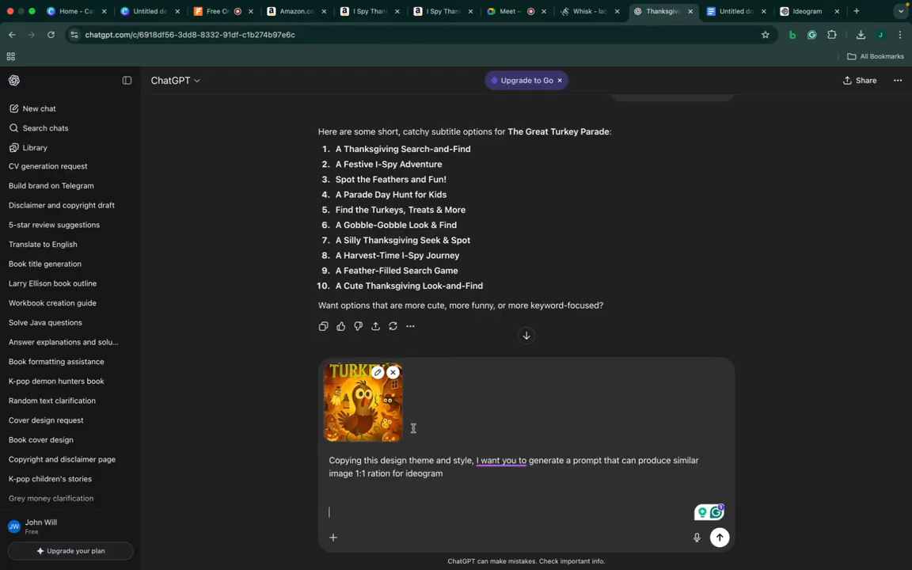
key("super+v")
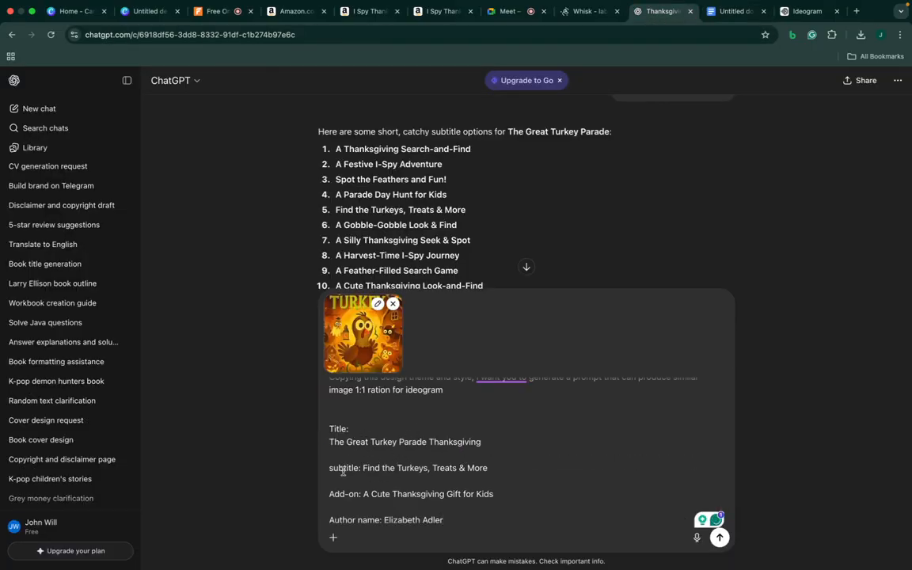
Join the add-on to the subtitle with ' | ' and send the request
left_click(362, 493)
key("BackSpace")
key("BackSpace")
key("BackSpace")
key("BackSpace")
key("BackSpace")
key("BackSpace")
key("BackSpace")
key("BackSpace")
key("BackSpace")
key("BackSpace")
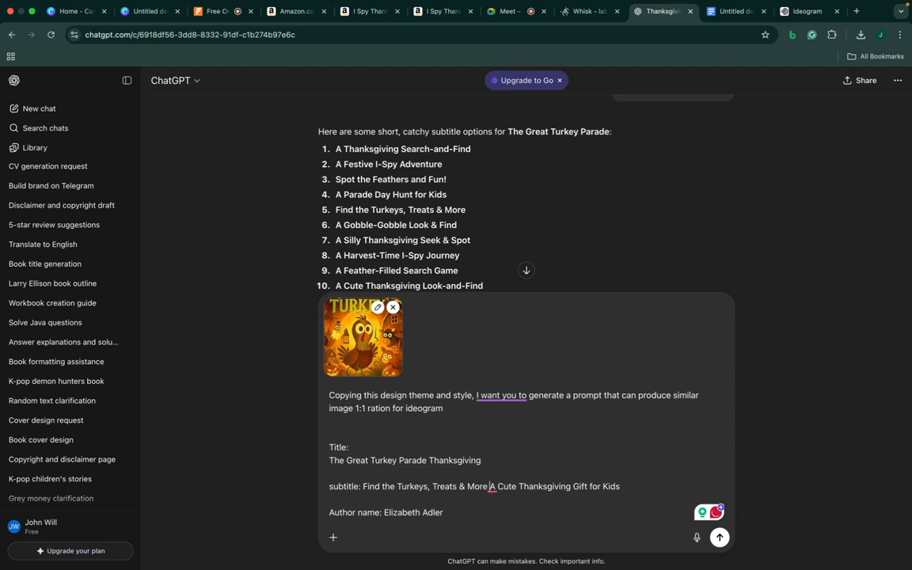
type("|")
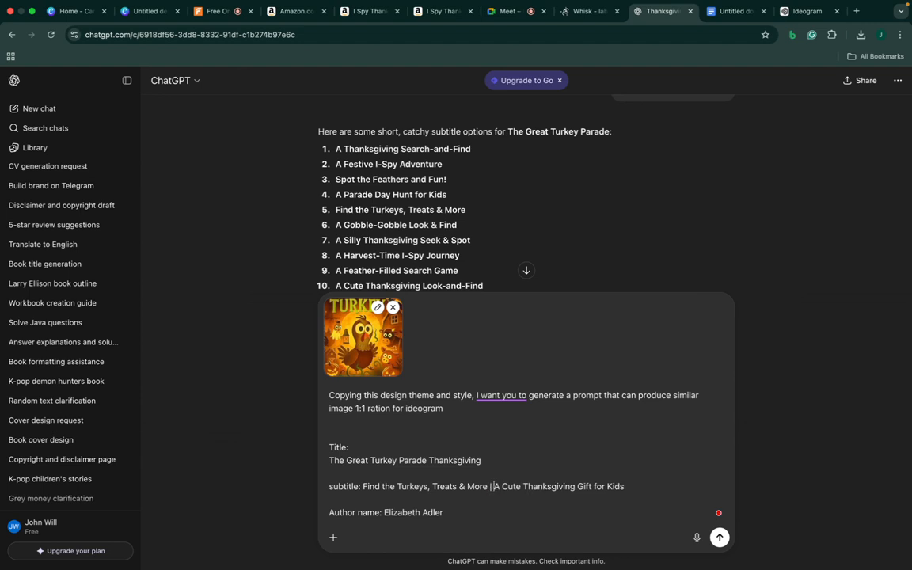
left_click(466, 514)
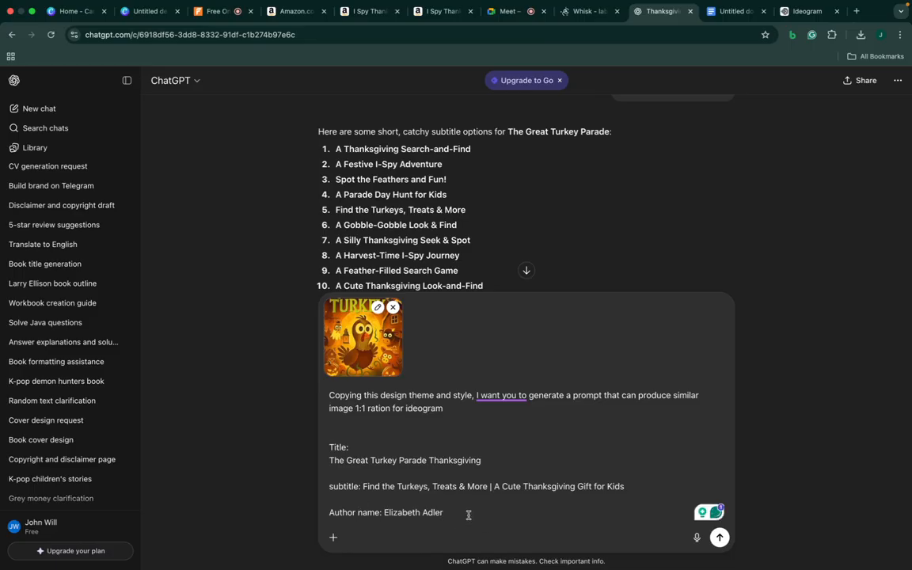
key("shift+Return")
key("shift+Return")
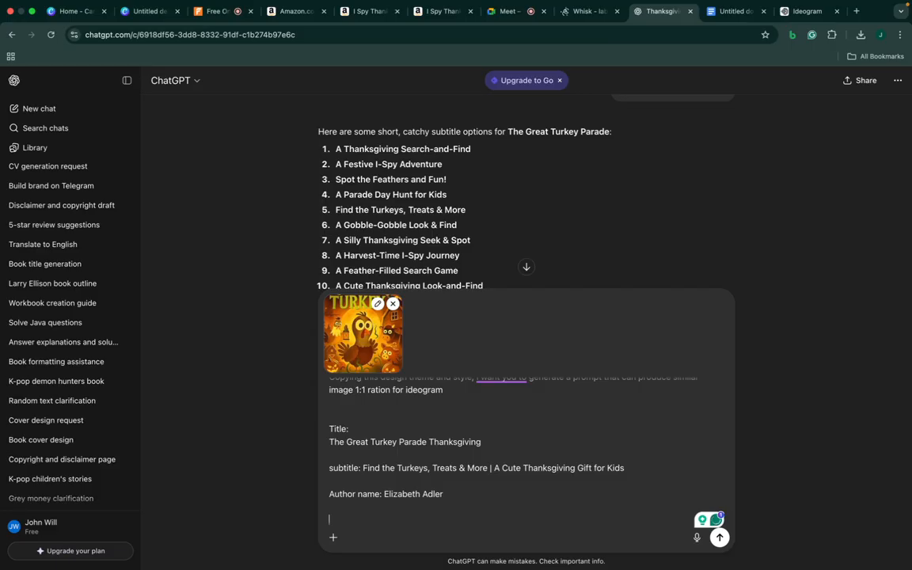
key("Return")
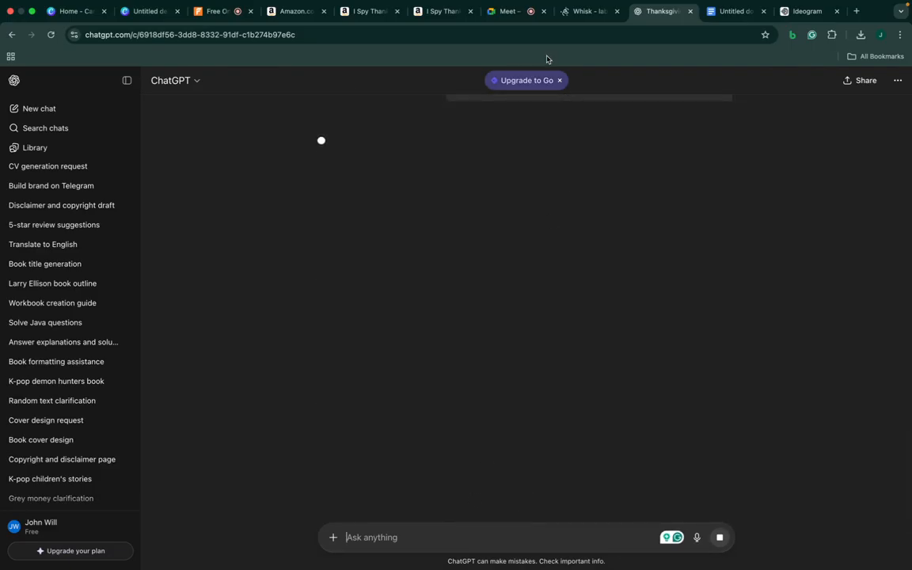
Admit the waiting guest to the Meet call, then type 'Page Count' below the author name in the notes
left_click(511, 21)
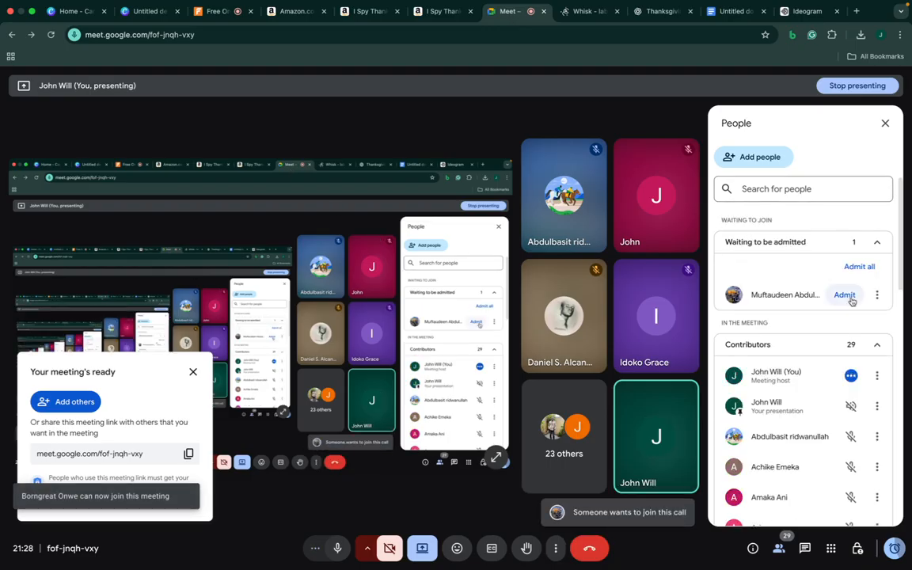
left_click(851, 298)
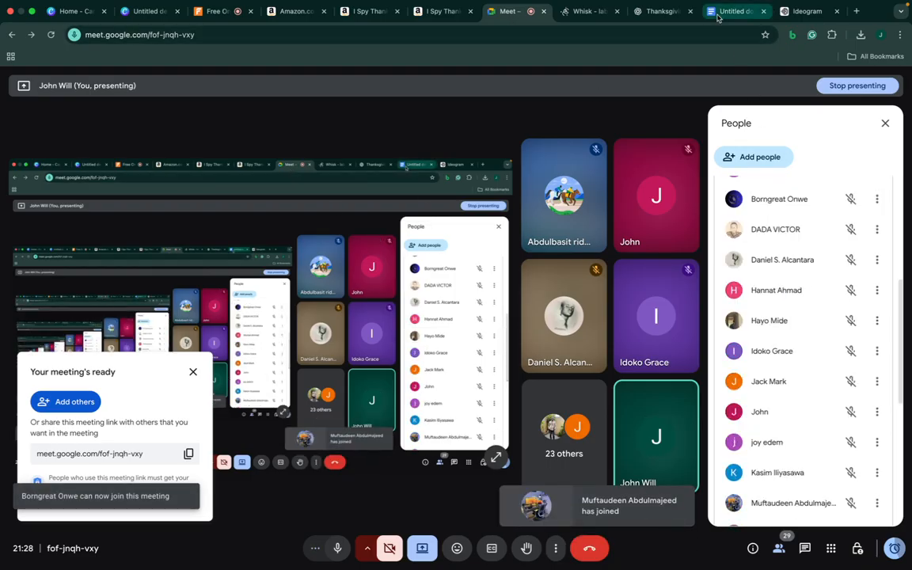
left_click(732, 11)
left_click(387, 407)
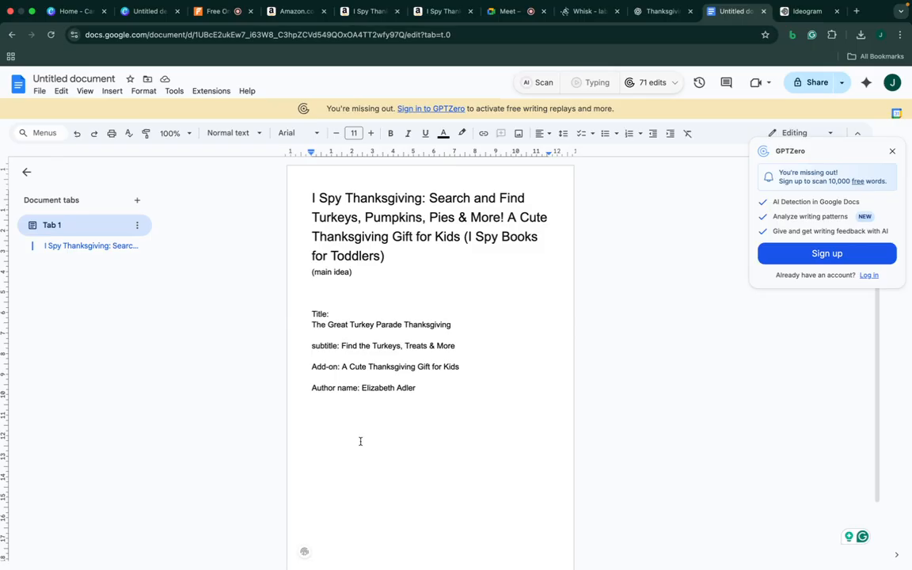
type("Pg")
key("BackSpace")
type("age Count")
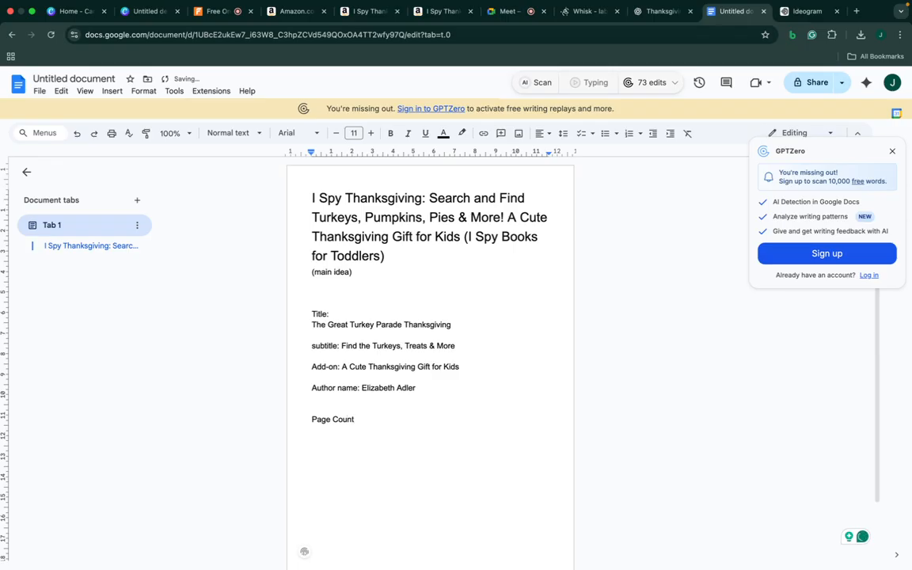
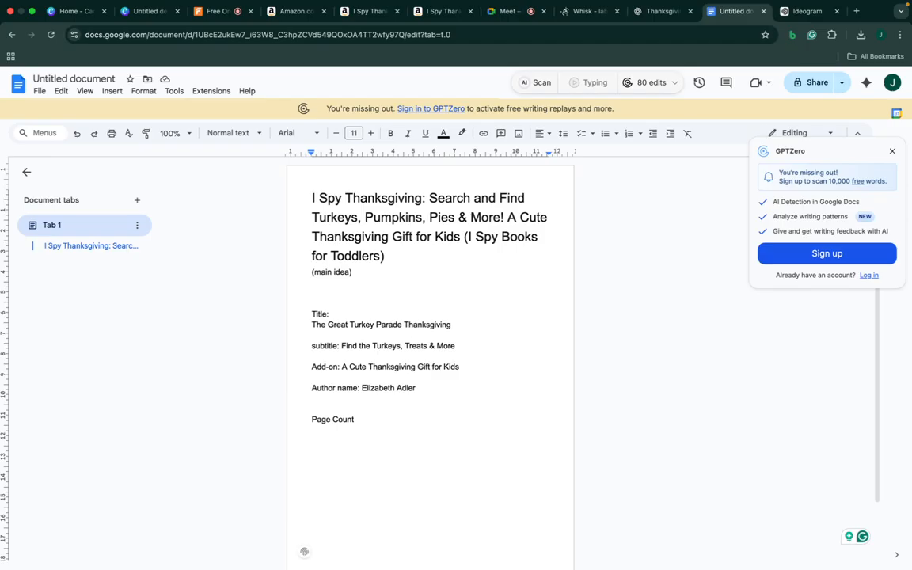
Review the Amazon I Spy Thanksgiving listing and its 39-page print length, then return to the outline
key("XF86AudioMute")
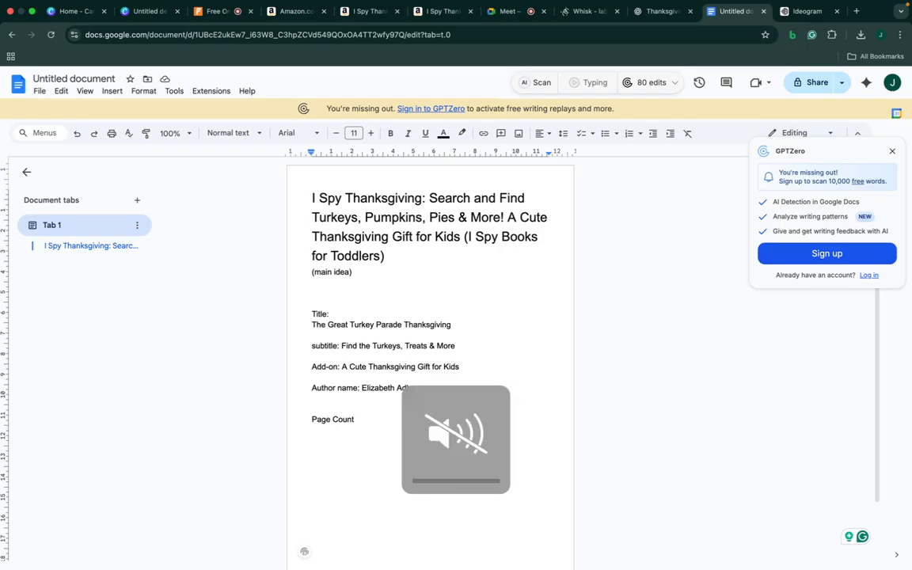
key("XF86AudioMute")
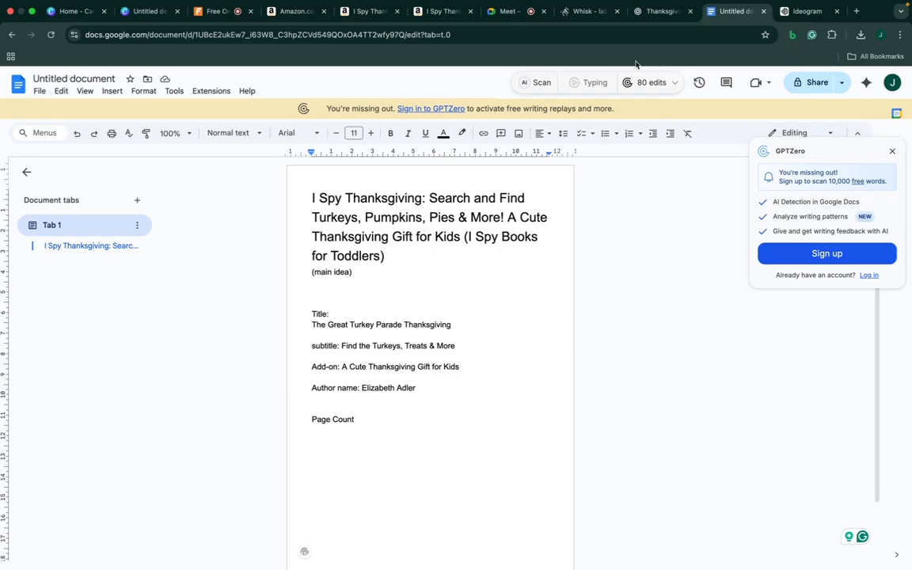
left_click(442, 13)
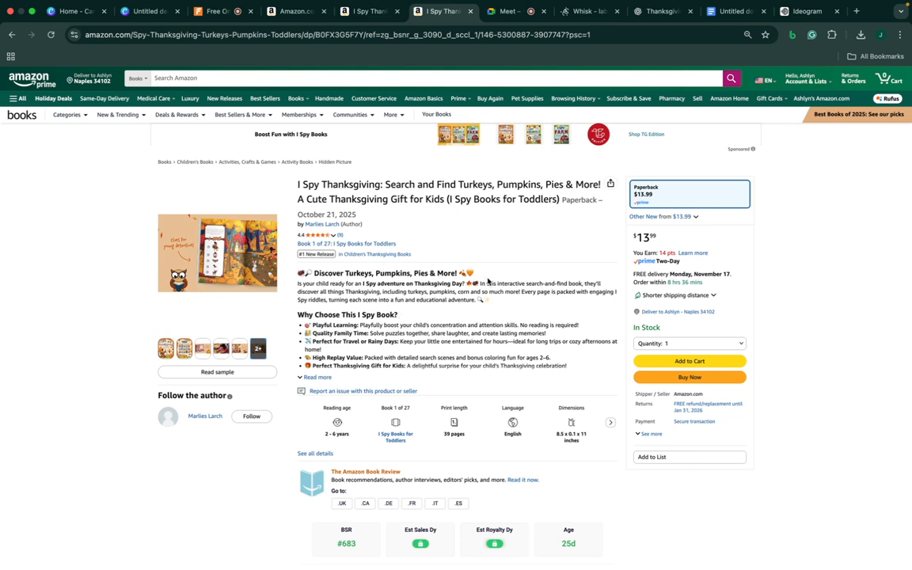
scroll(488, 281, "down", 15)
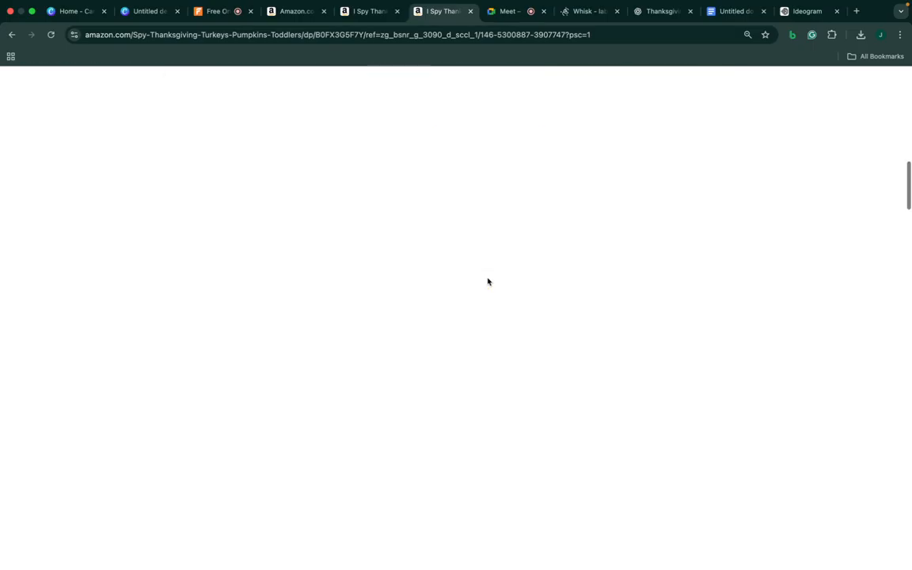
scroll(488, 280, "up", 10)
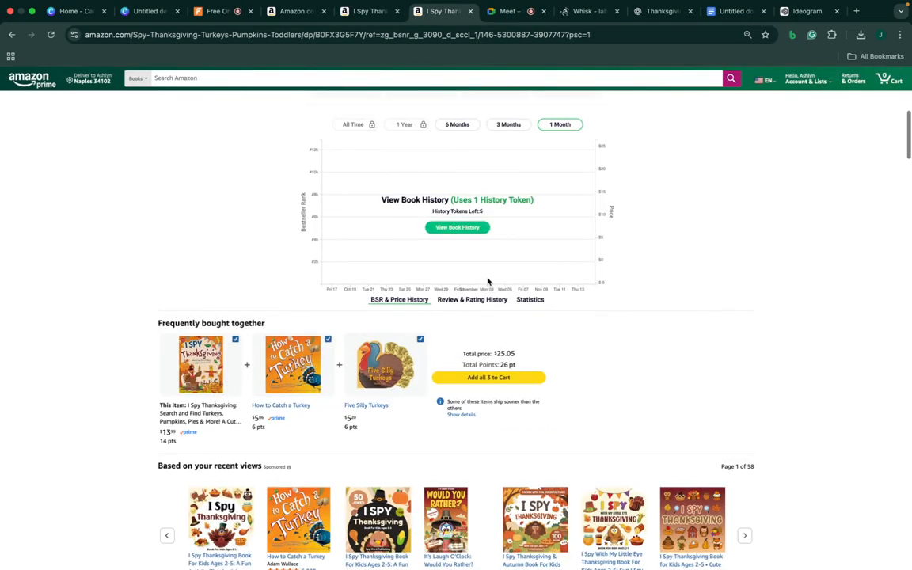
scroll(488, 281, "up", 1)
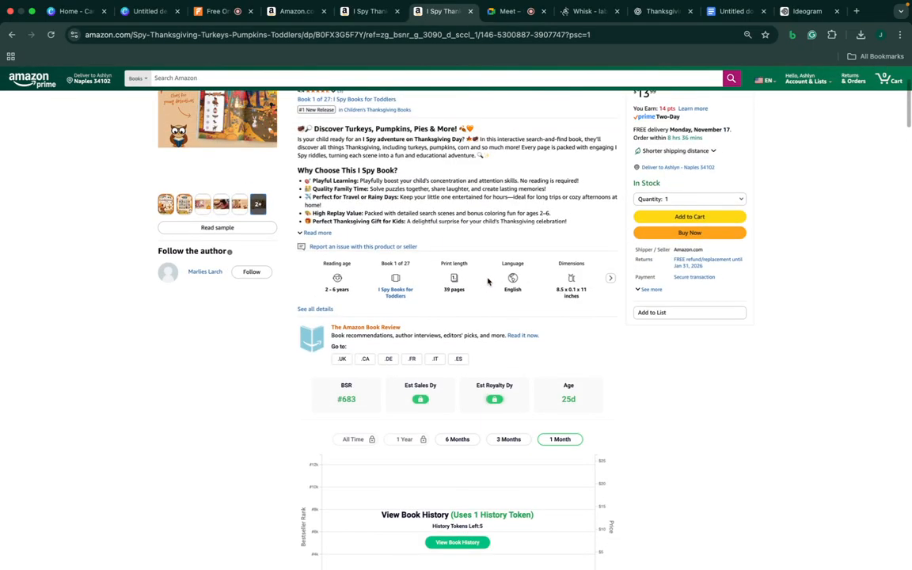
scroll(511, 237, "up", 4)
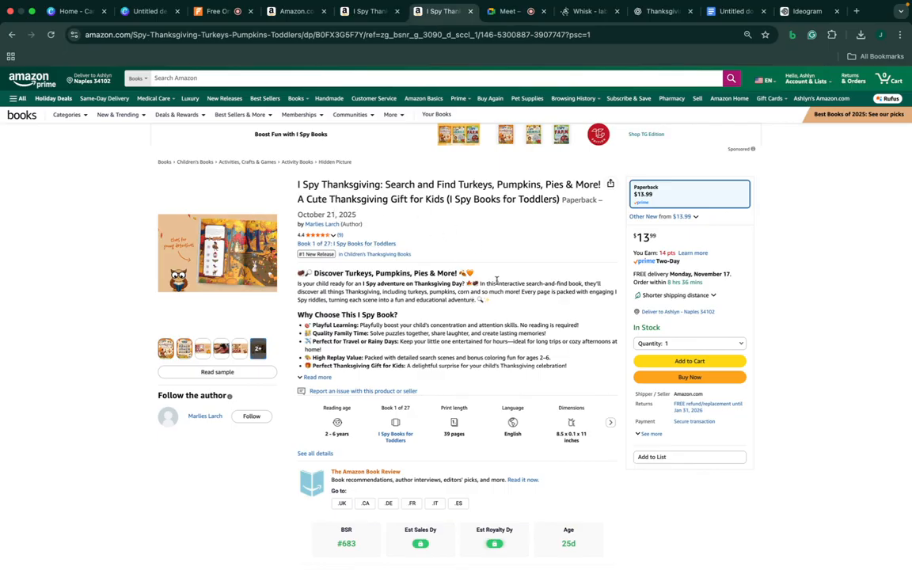
left_click(729, 17)
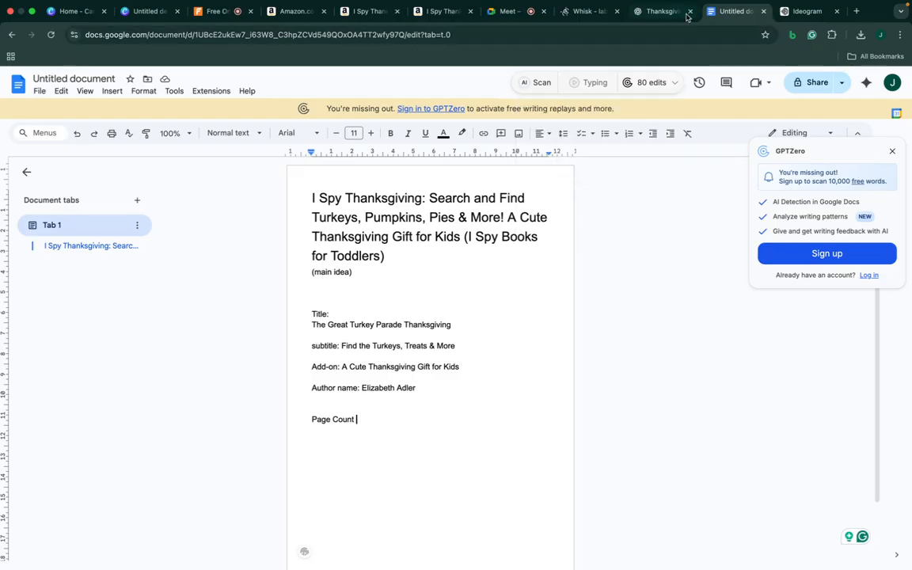
Copy the Thanksgiving cover prompt from ChatGPT into Whisk's prompt box
left_click(656, 12)
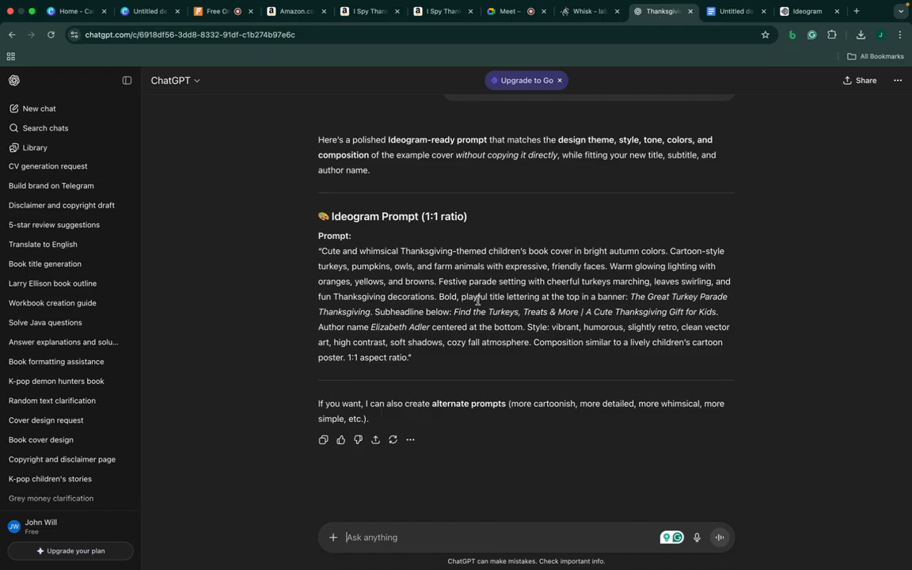
left_click_drag(316, 253, 427, 357)
key("cmd+c")
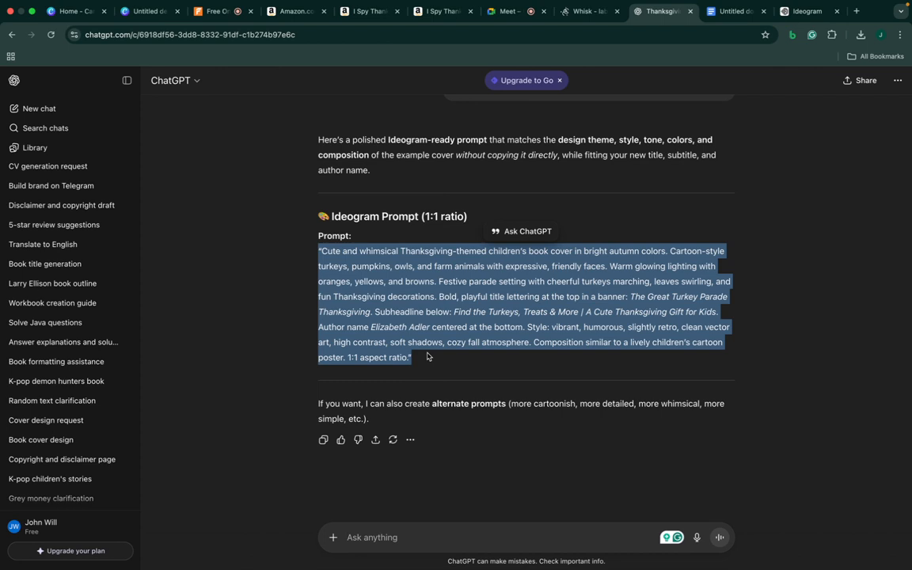
left_click(582, 11)
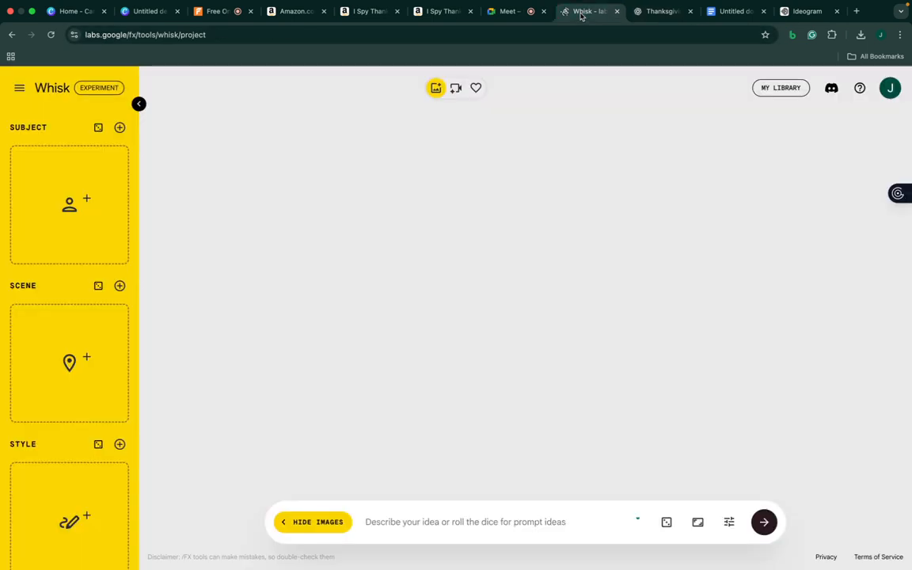
left_click(420, 522)
key("cmd+v")
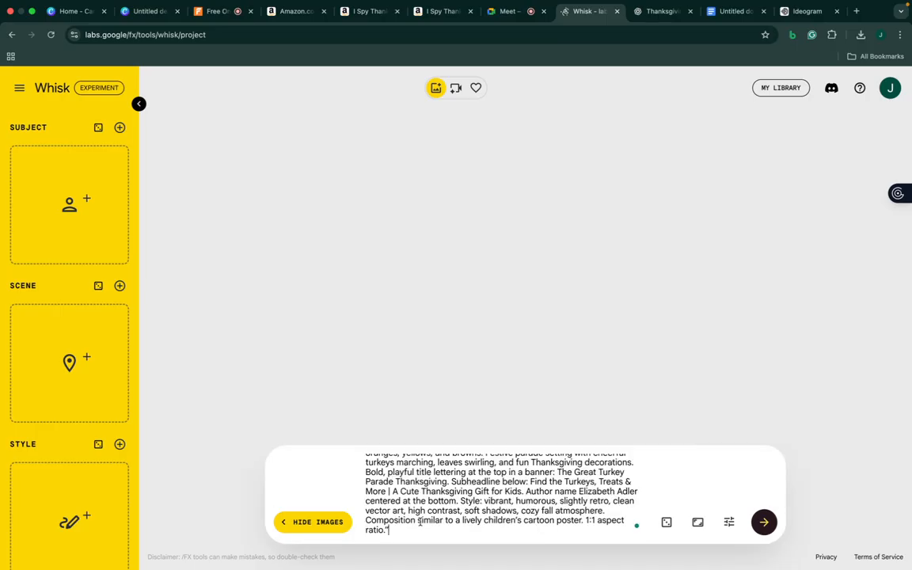
Check Whisk's aspect ratio options and generate cover images from the prompt
scroll(485, 485, "up", 3)
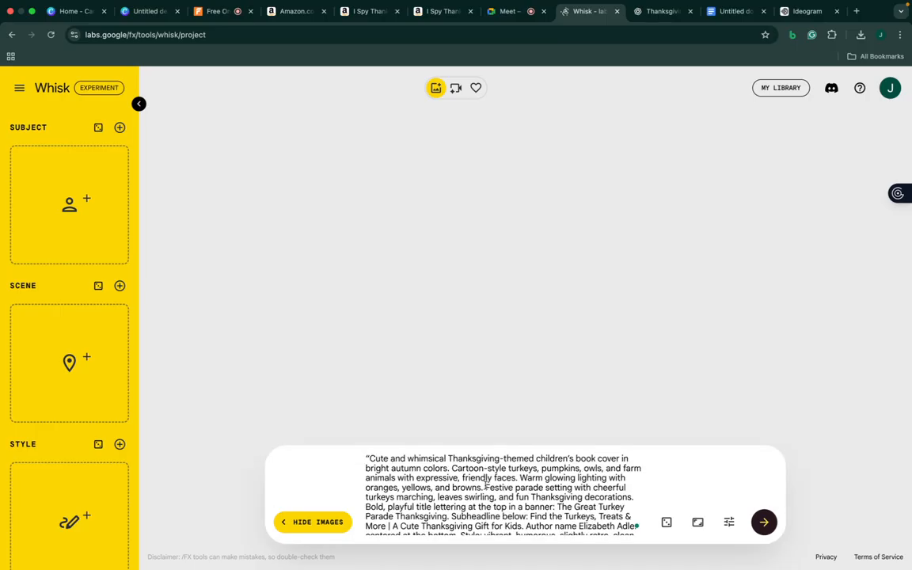
scroll(485, 484, "down", 2)
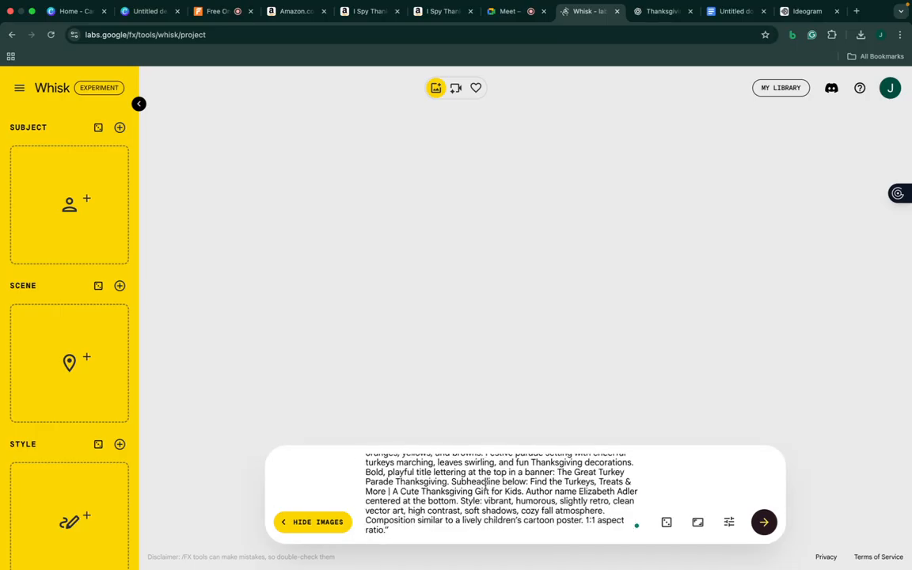
left_click(698, 521)
left_click(717, 353)
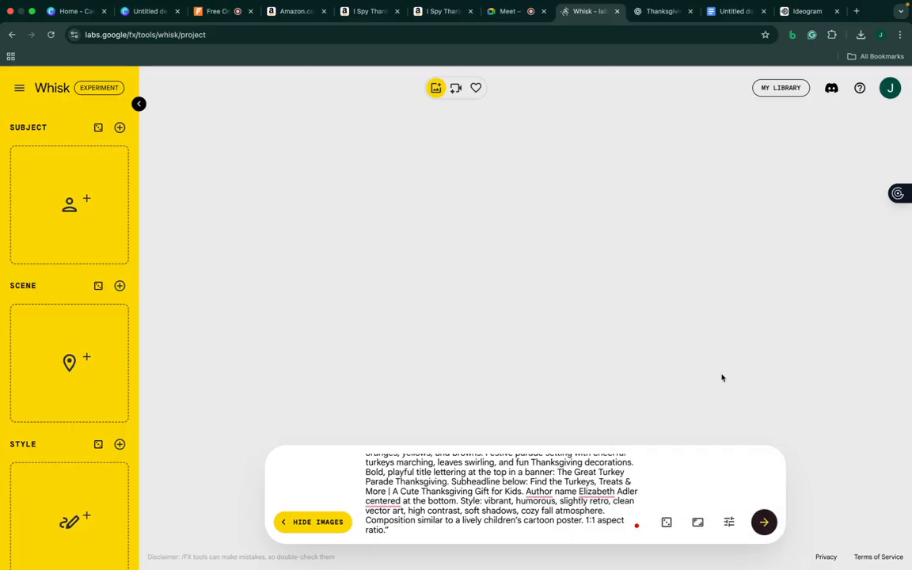
left_click(765, 530)
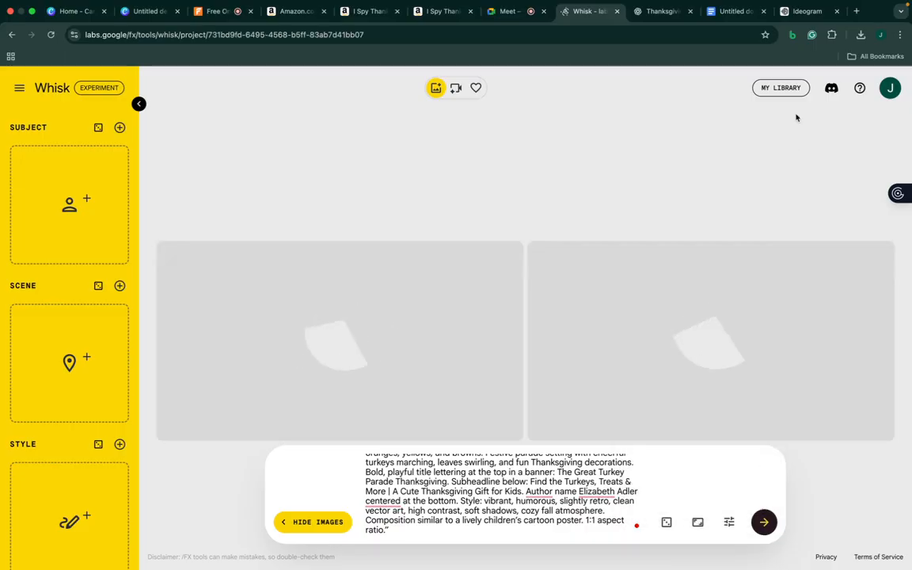
left_click(792, 20)
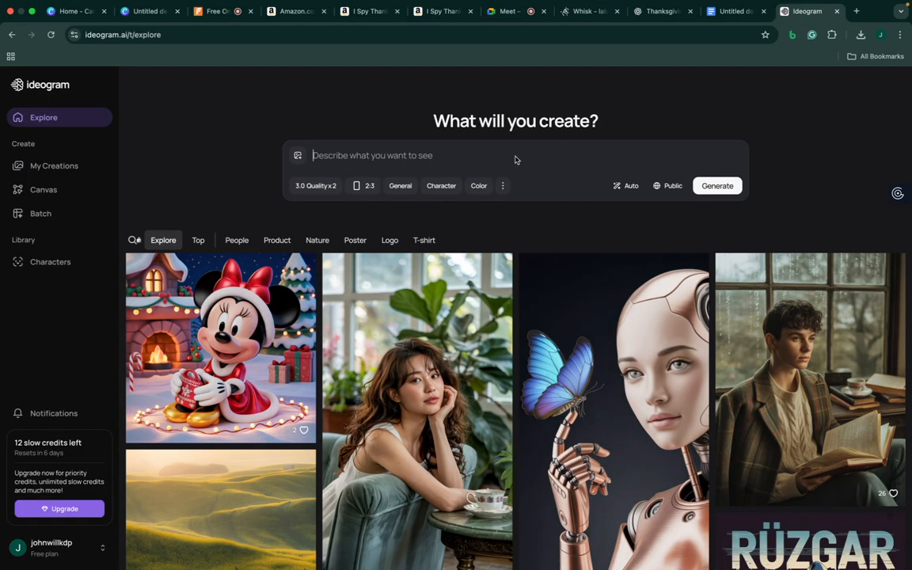
Paste the cover prompt into Ideogram, set a 1:1 square ratio, and generate the covers
key("super+v")
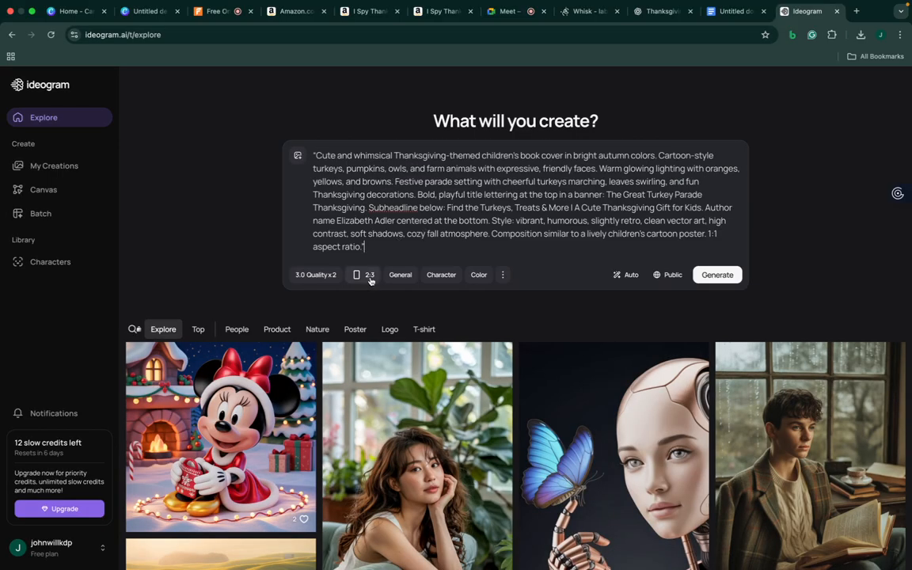
left_click(369, 277)
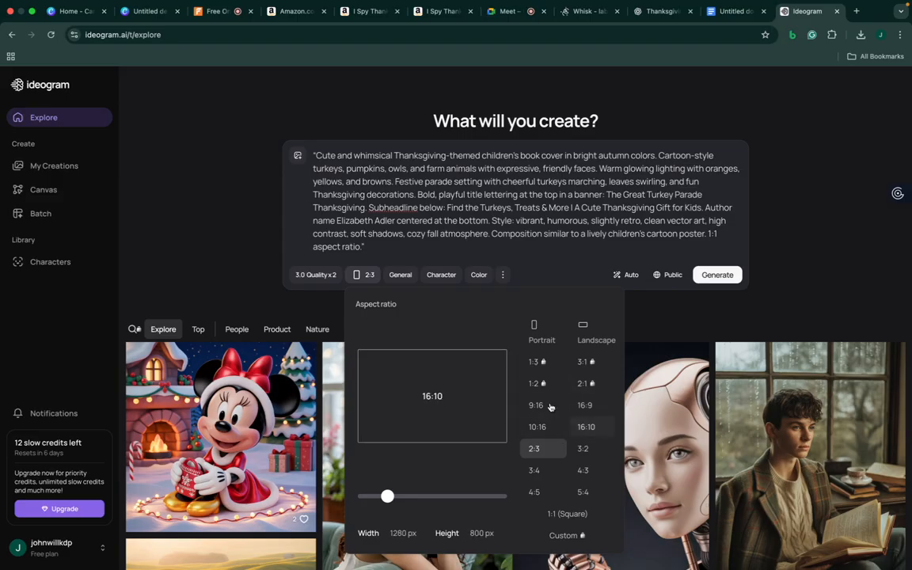
left_click(566, 512)
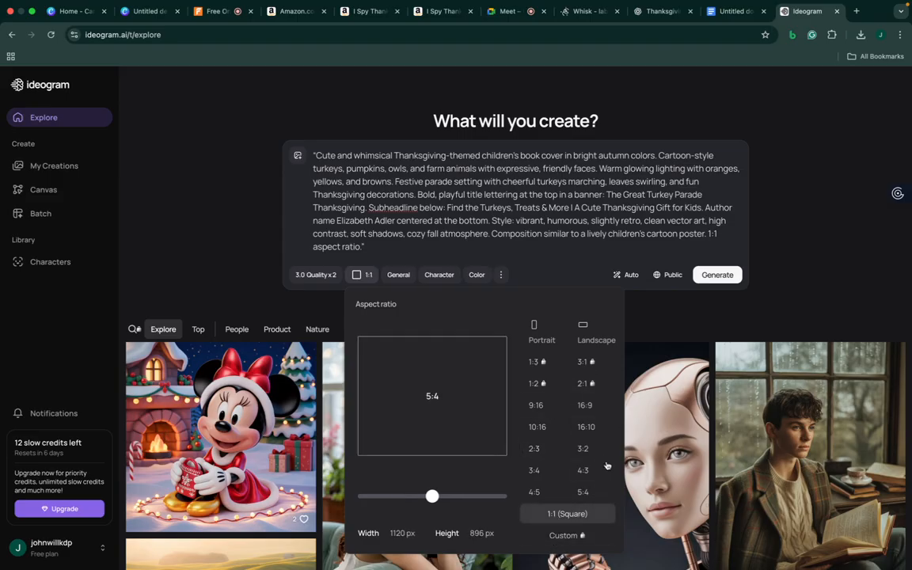
left_click(799, 281)
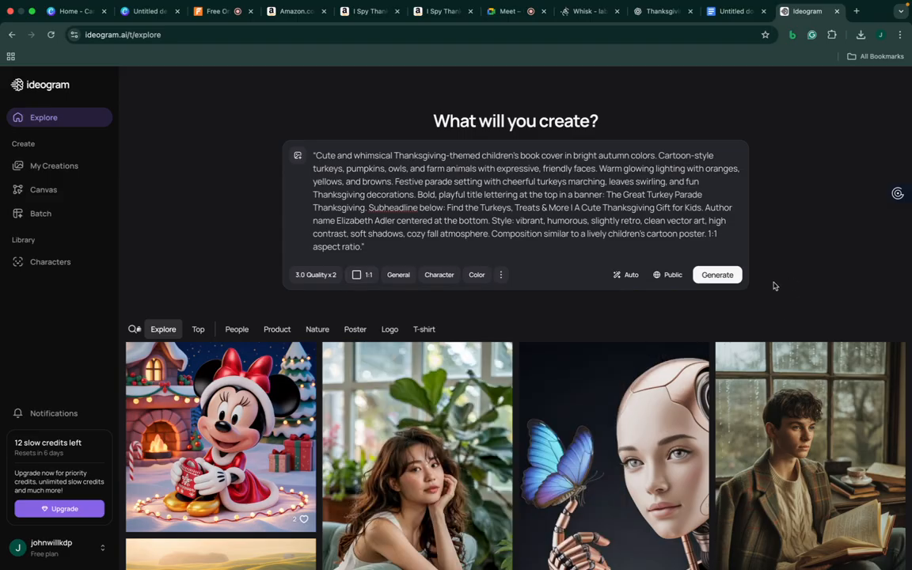
left_click(713, 275)
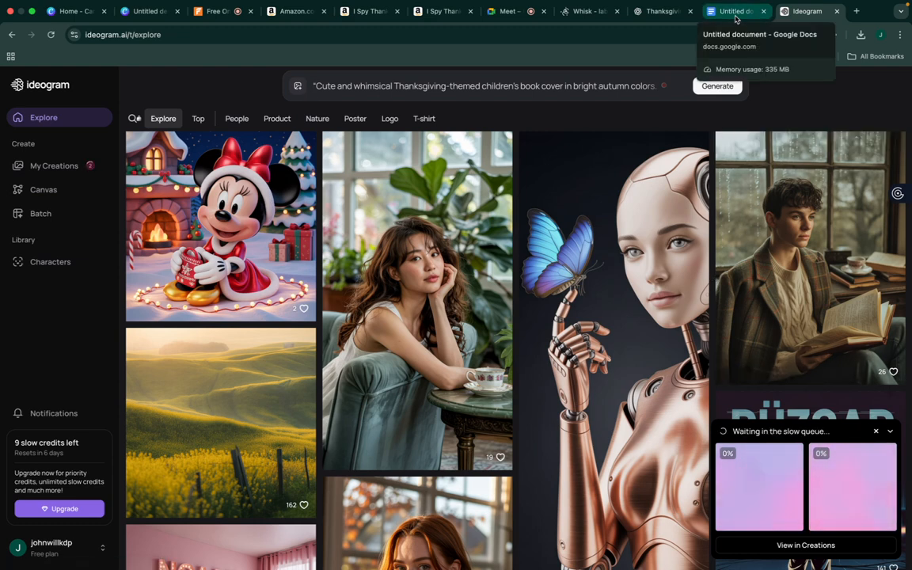
left_click(735, 16)
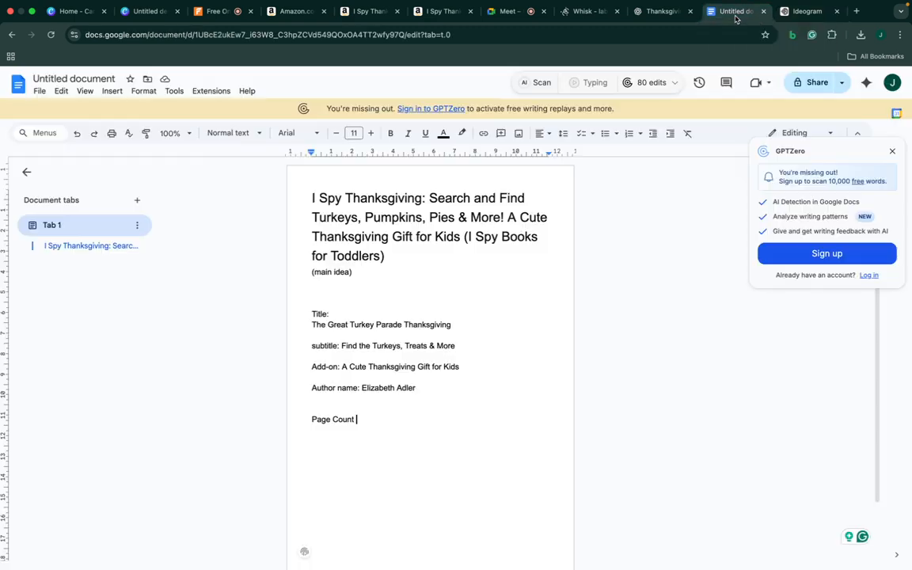
Check Whisk's turkey cover results and generate another pair of covers
left_click(649, 11)
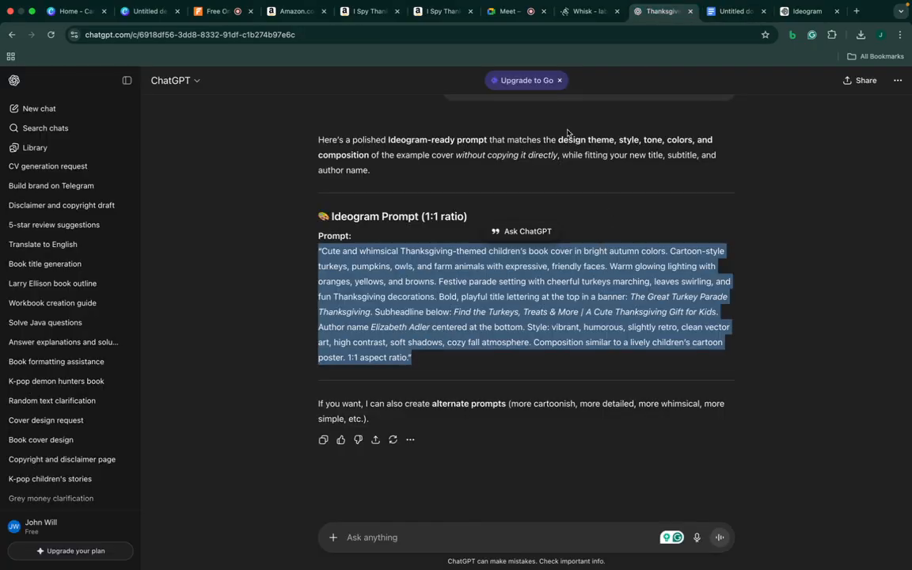
left_click(584, 12)
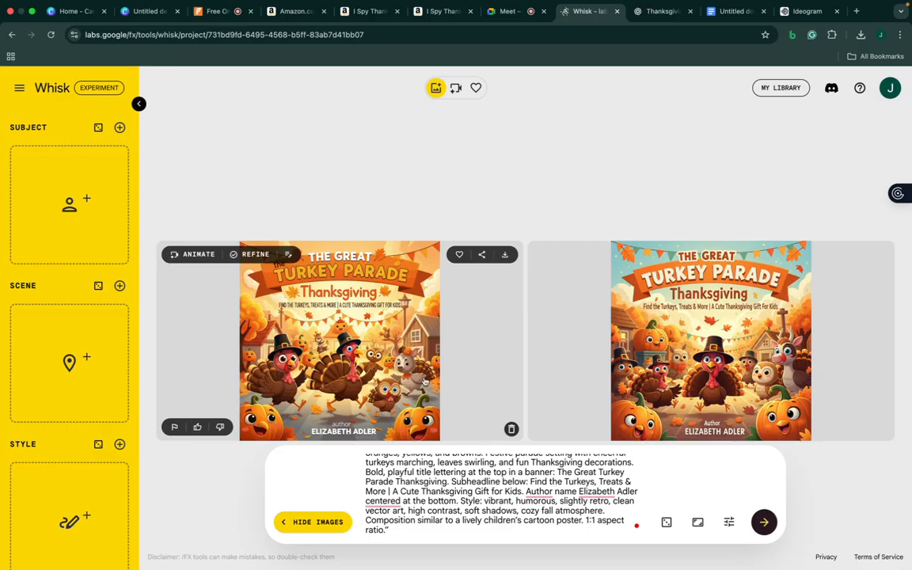
left_click(765, 522)
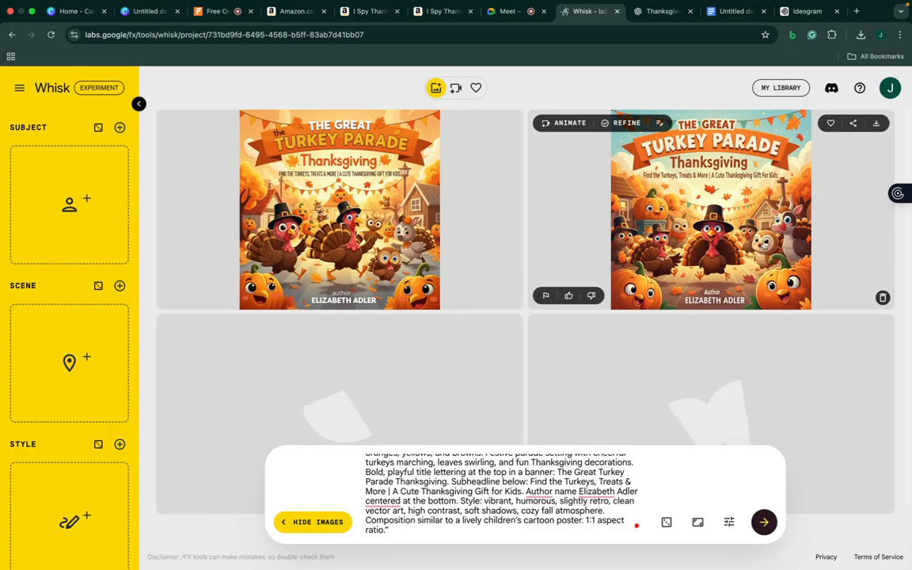
scroll(672, 315, "down", 2)
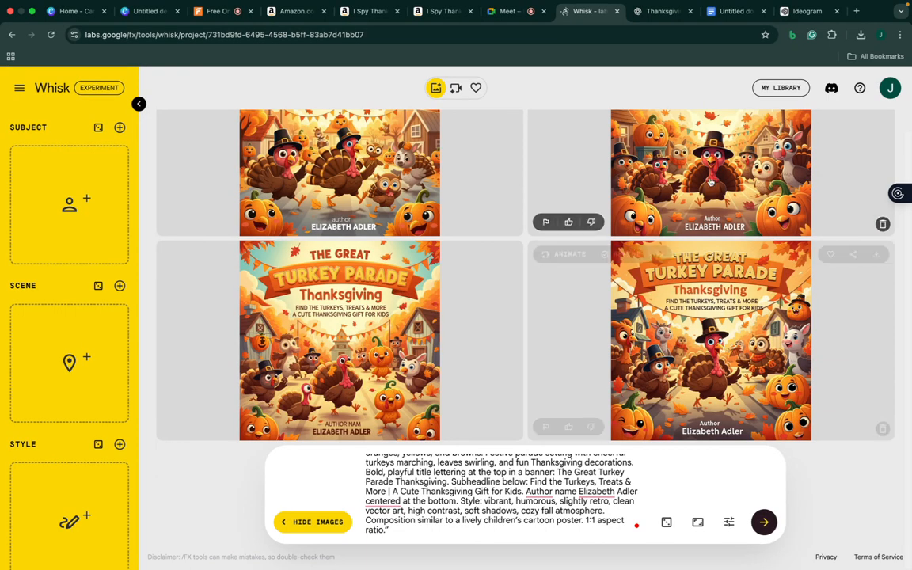
Compare the four Whisk covers, ending on ChatGPT's Ideogram-ready cover prompt reply
left_click(654, 26)
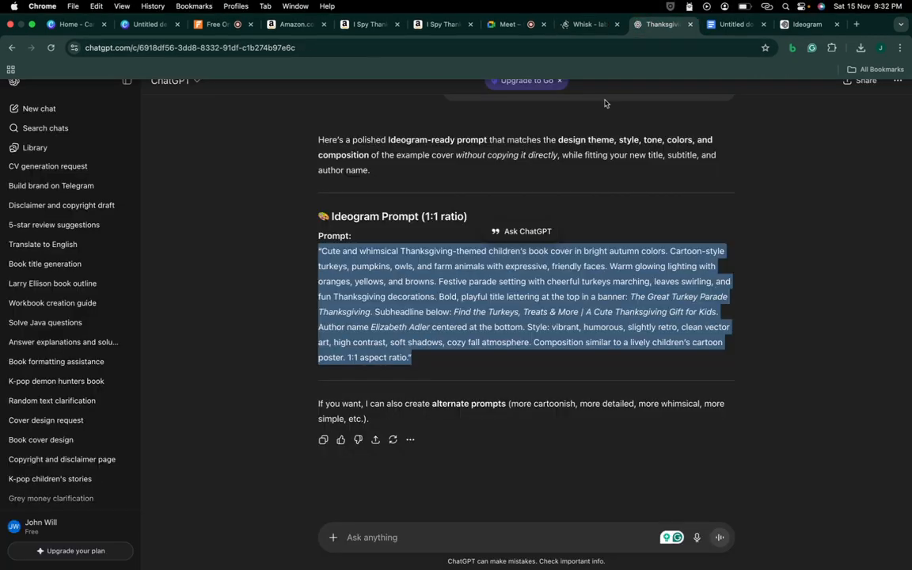
scroll(602, 100, "up", 10)
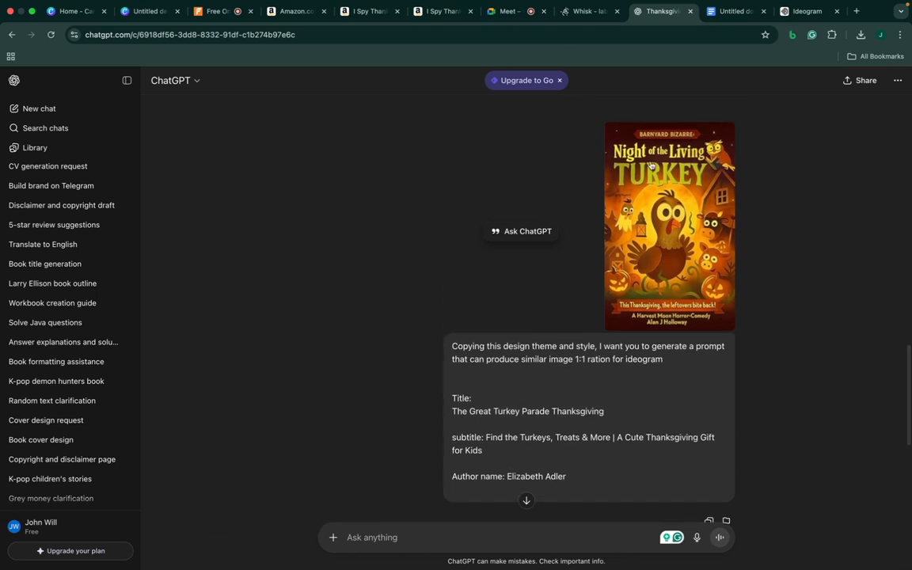
left_click(597, 18)
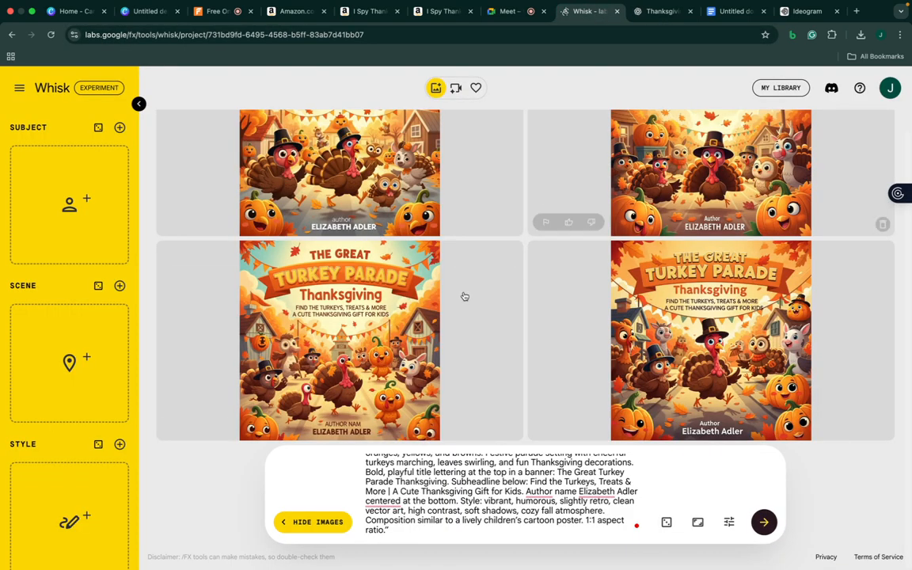
scroll(694, 250, "up", 2)
scroll(694, 250, "up", 1)
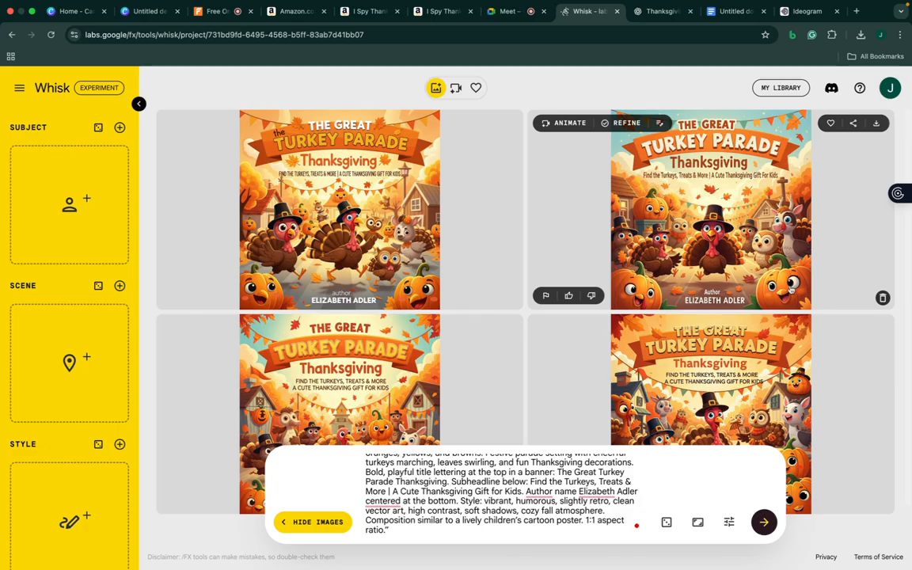
left_click(665, 12)
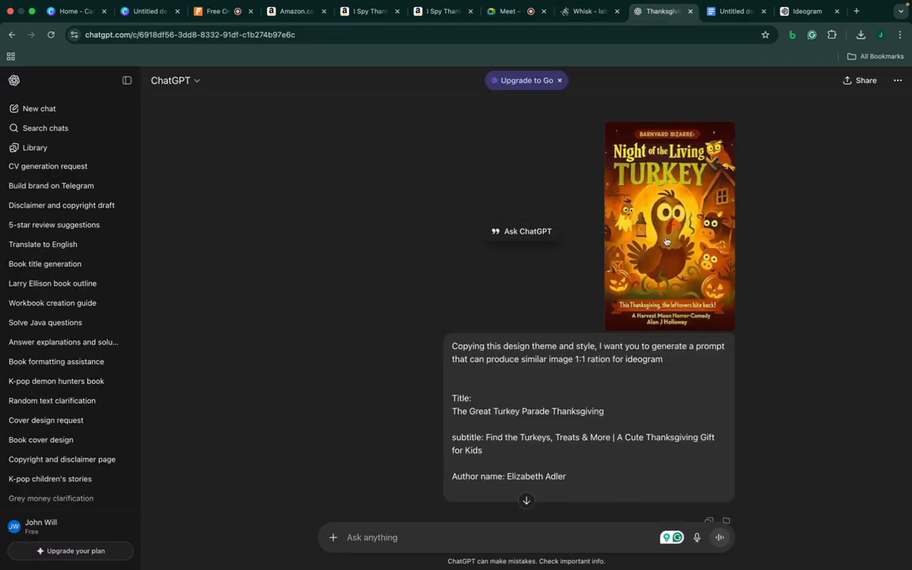
scroll(647, 349, "down", 5)
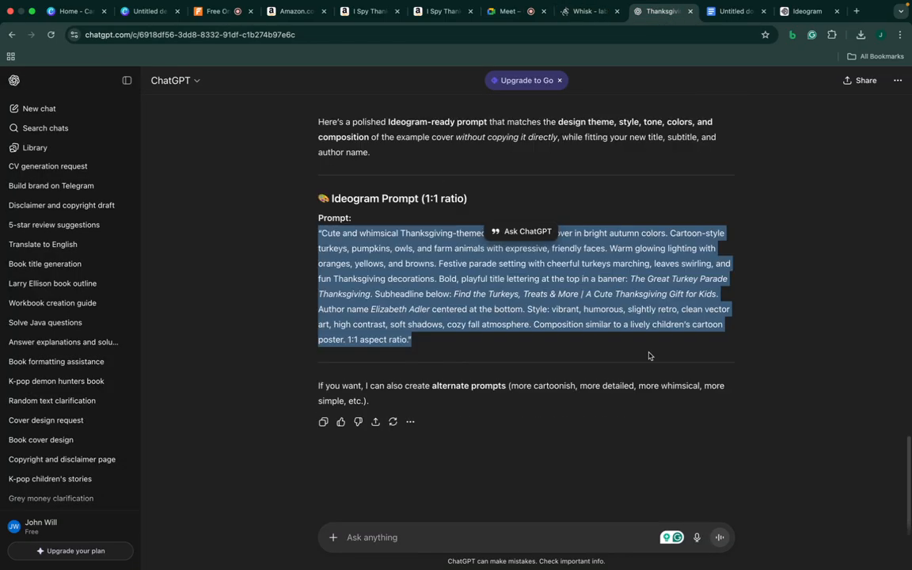
Ask ChatGPT to rewrite the cover prompt with absolutely no pumpkins
left_click(470, 528)
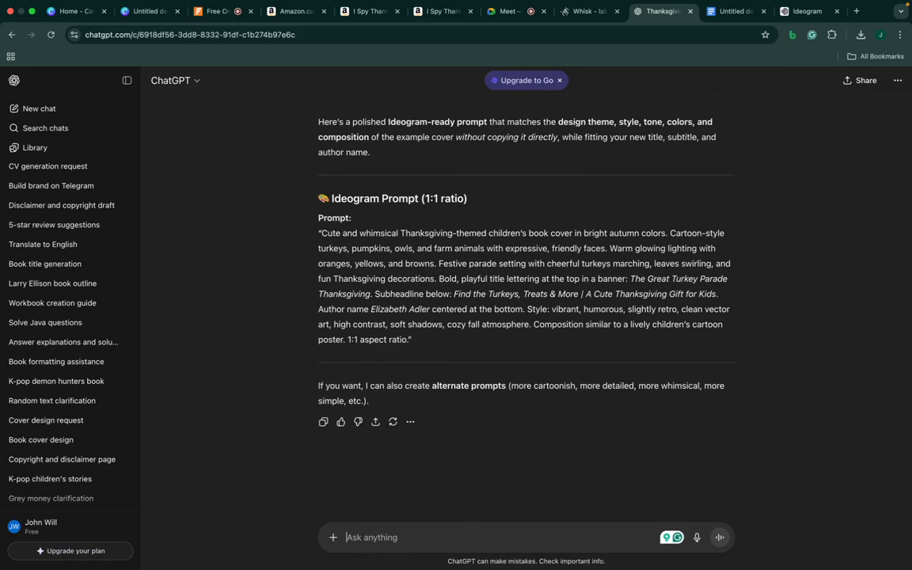
type("I don't want any traces of prum")
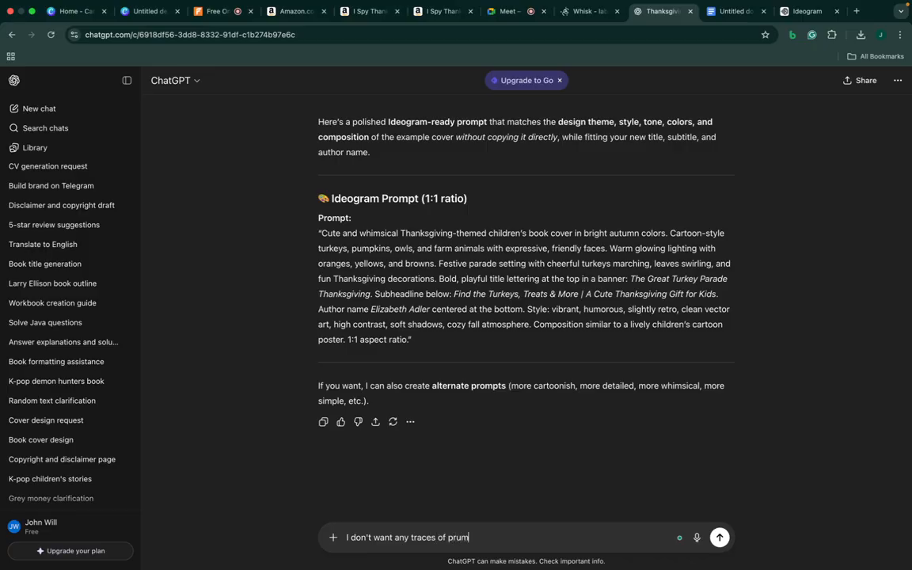
type("pkinn")
key("Return")
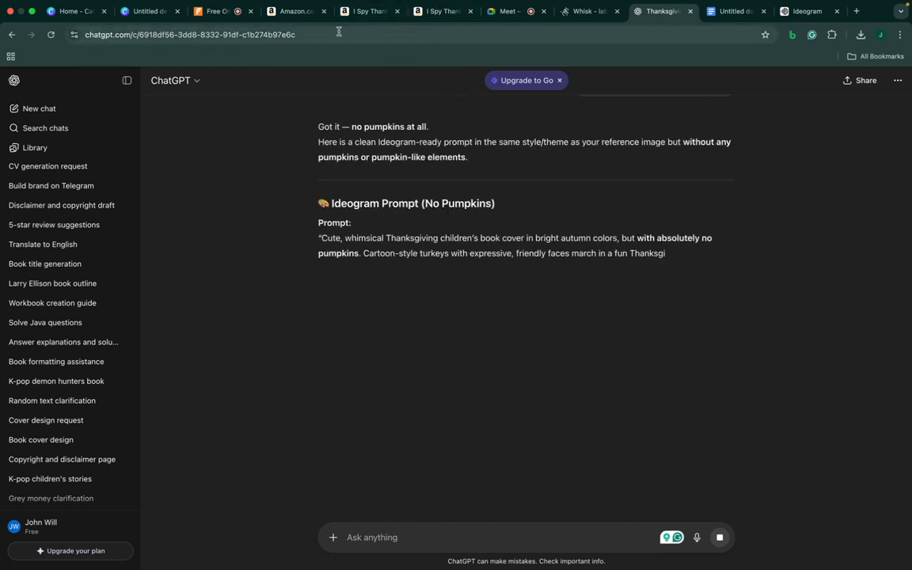
Glance at the Meet call, then select the revised pumpkin-free prompt in ChatGPT
left_click(500, 12)
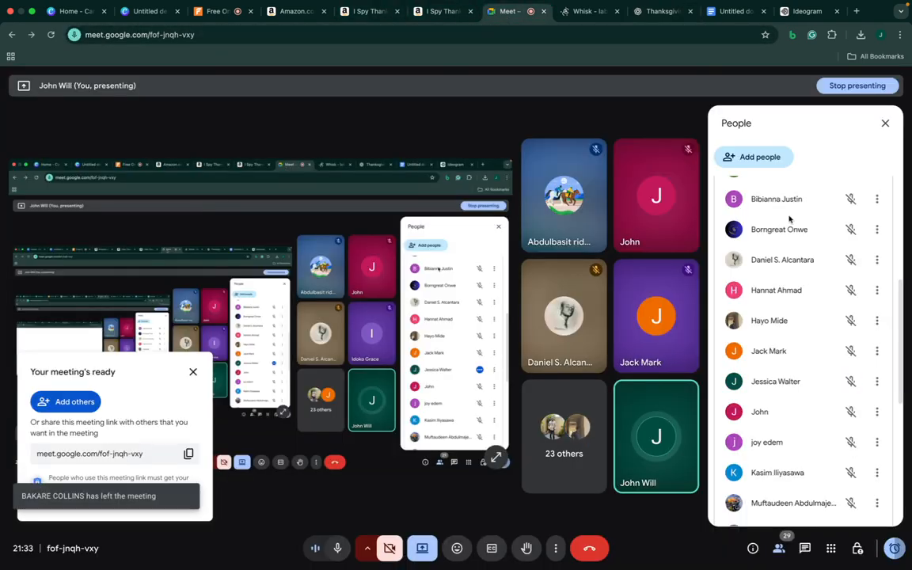
scroll(813, 289, "up", 5)
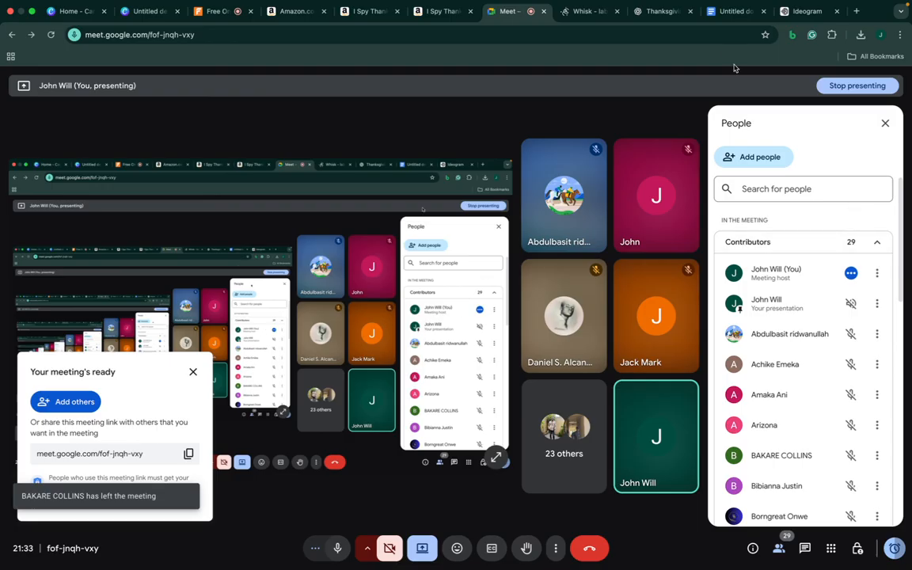
left_click(661, 11)
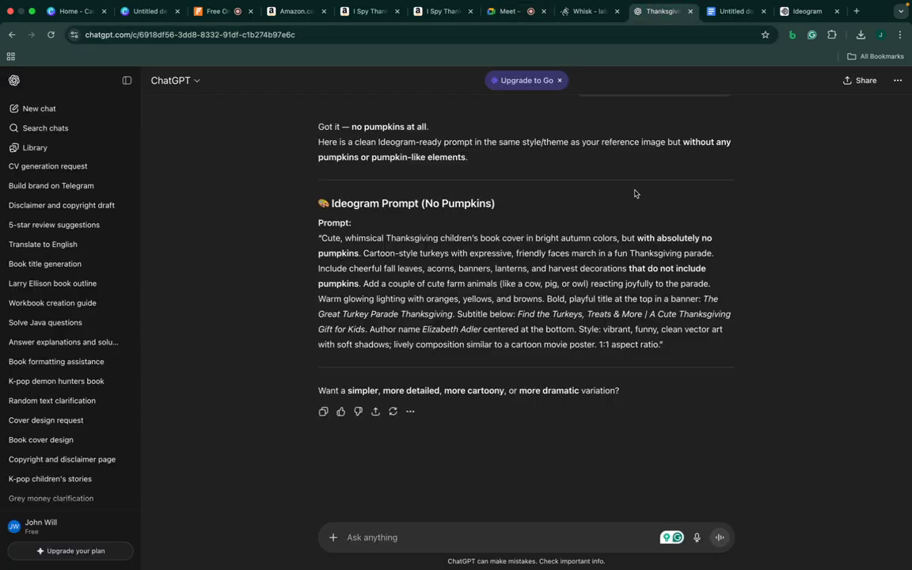
left_click_drag(315, 241, 658, 362)
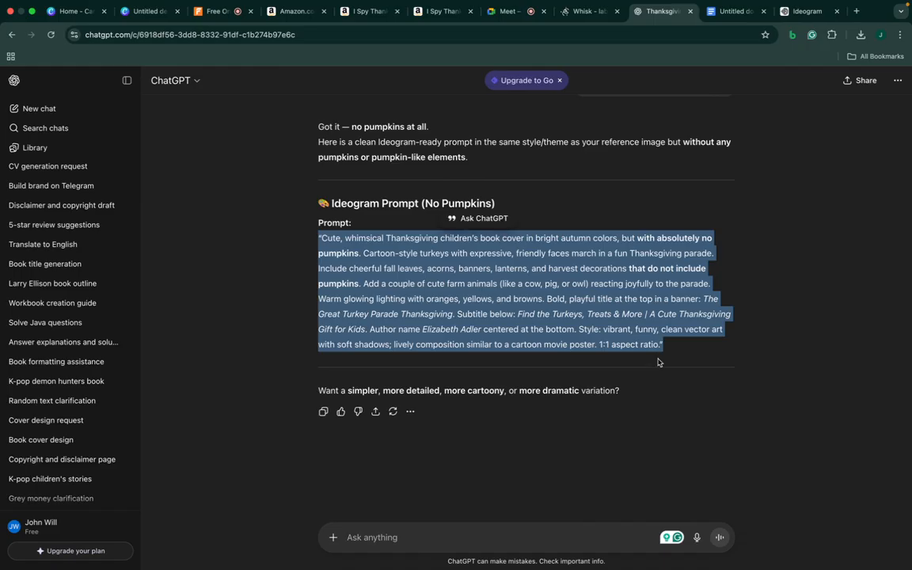
Replace Whisk's prompt with the pumpkin-free version, generate, and move the Ideogram tab beside Whisk
left_click(590, 11)
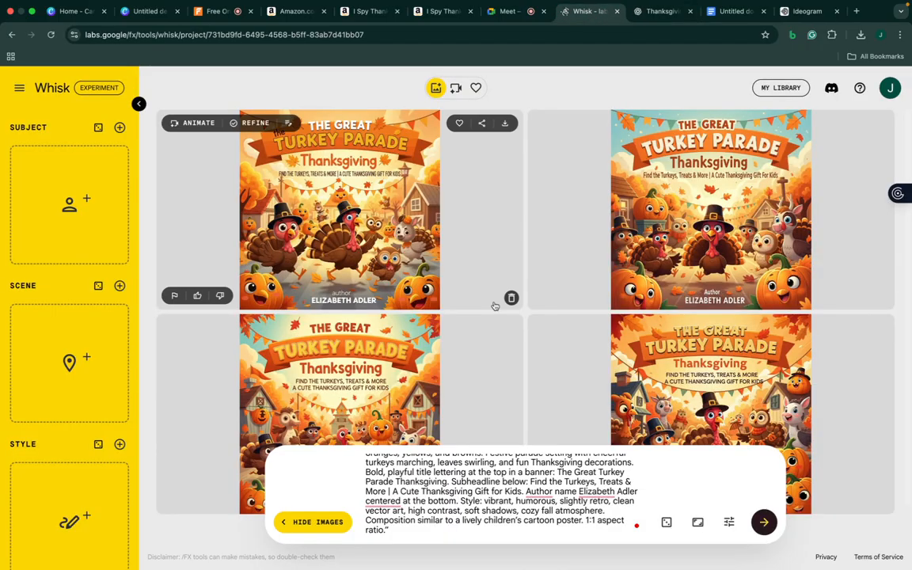
key("super+a")
key("super+v")
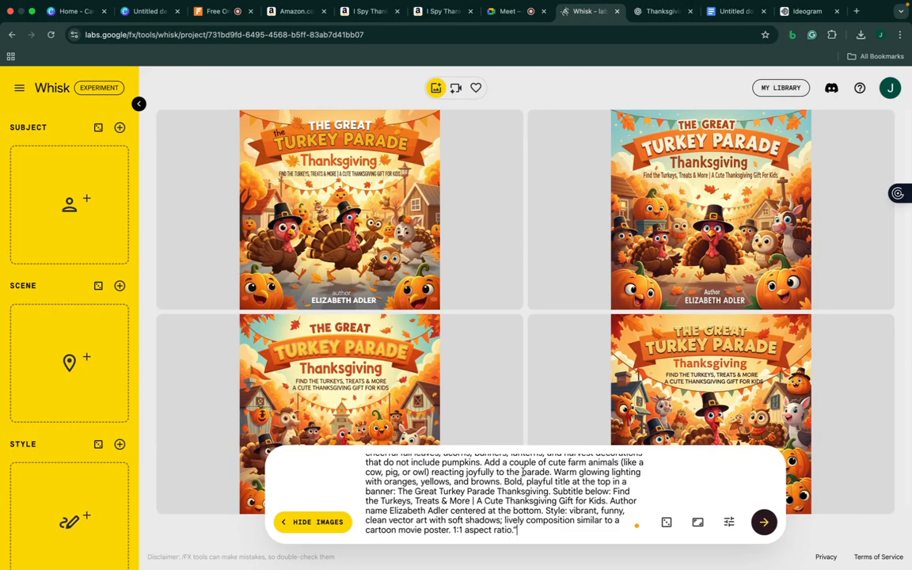
left_click(764, 522)
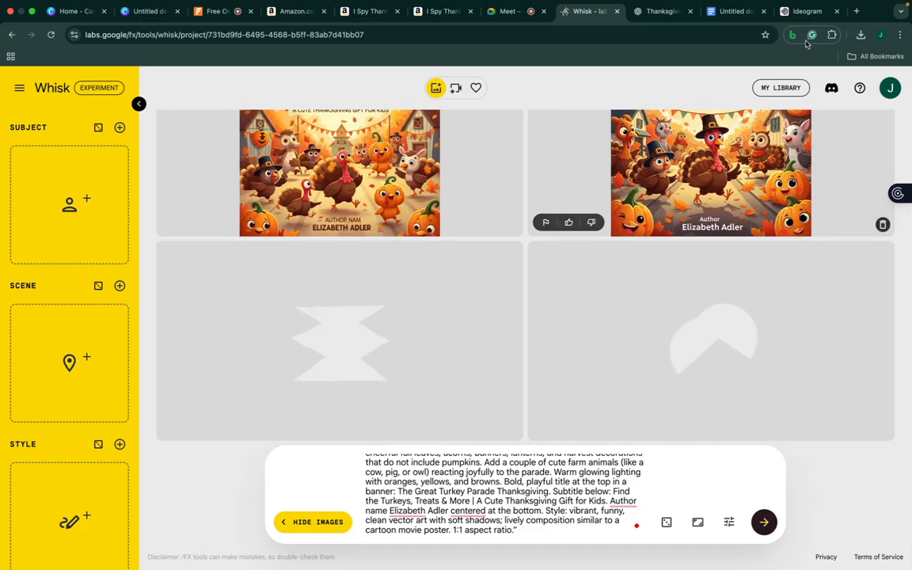
left_click_drag(805, 11, 661, 12)
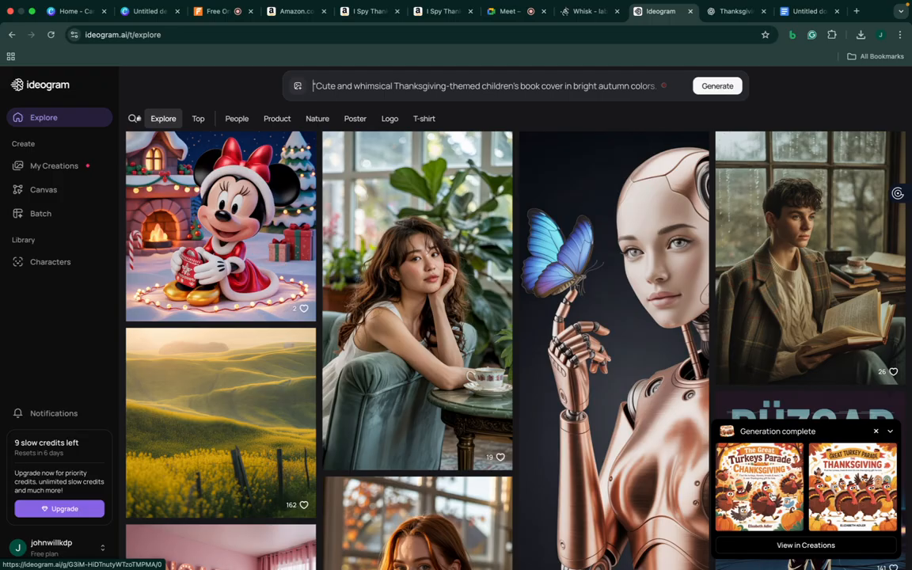
View the first 1024 x 1024 Ideogram cover full size, then go back to Whisk
left_click(758, 486)
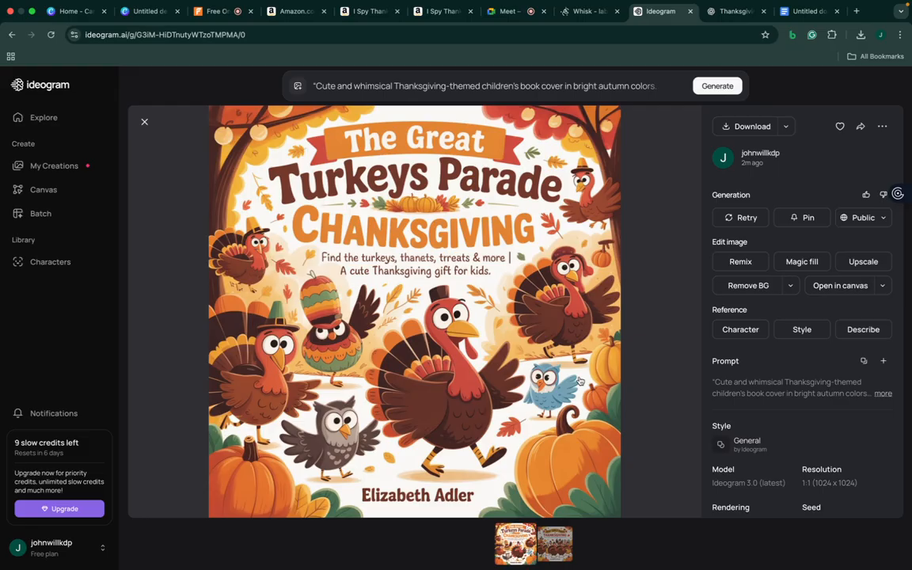
left_click(586, 11)
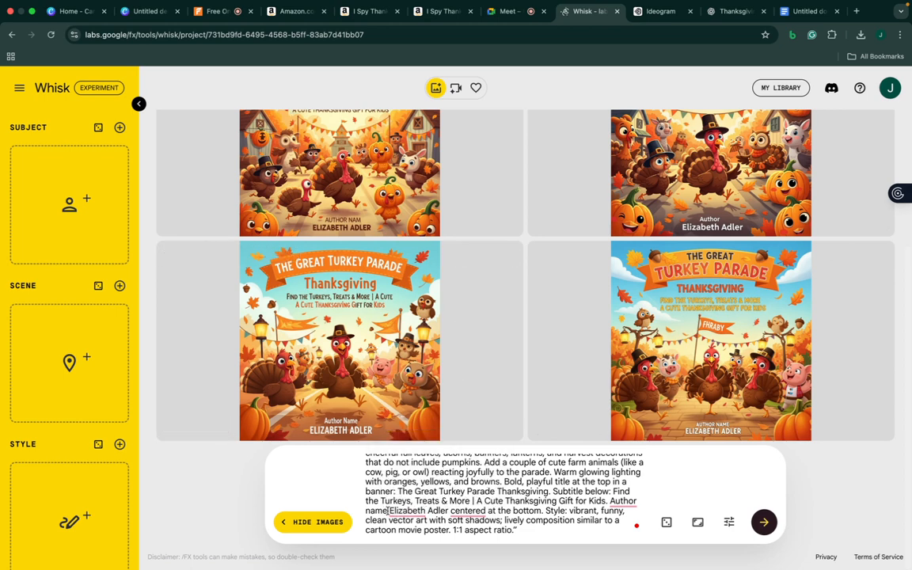
Delete 'name' after 'Author' in the Whisk prompt and generate two more batches
key("BackSpace")
key("BackSpace")
key("BackSpace")
key("BackSpace")
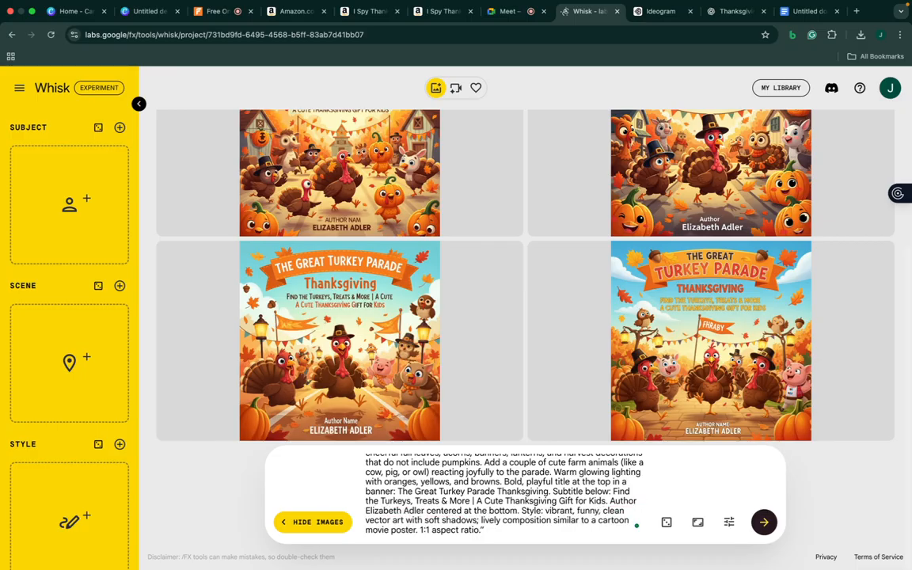
type("is")
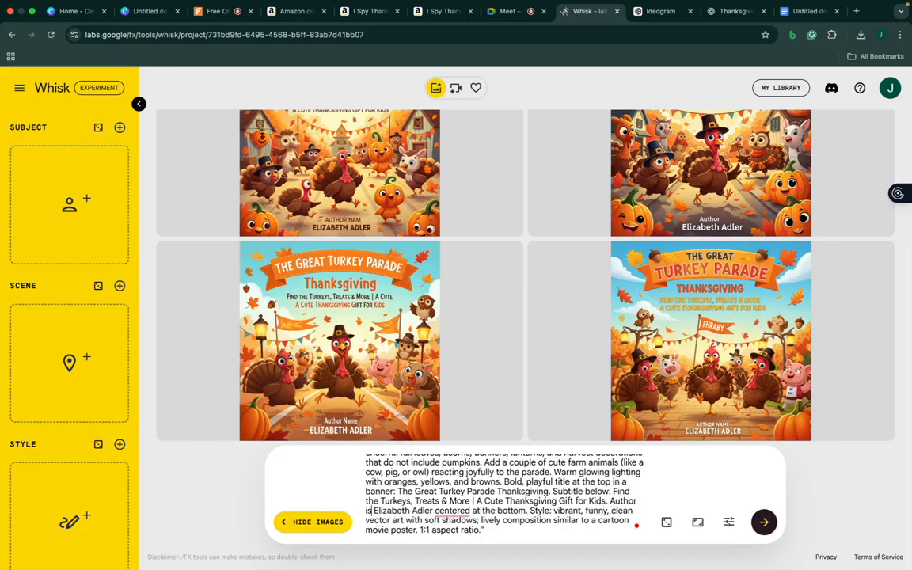
key("BackSpace")
key("BackSpace")
key("BackSpace")
key("BackSpace")
key("BackSpace")
key("BackSpace")
key("BackSpace")
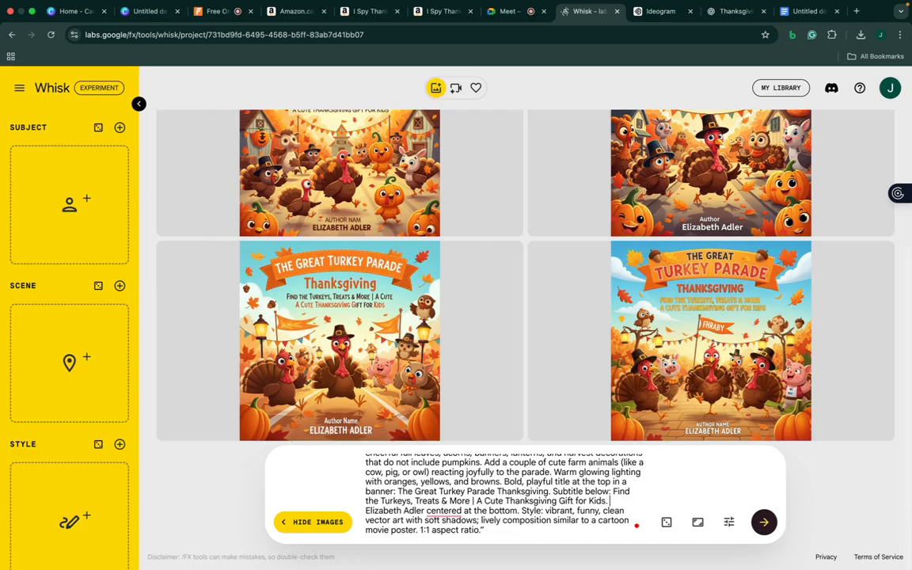
left_click(761, 522)
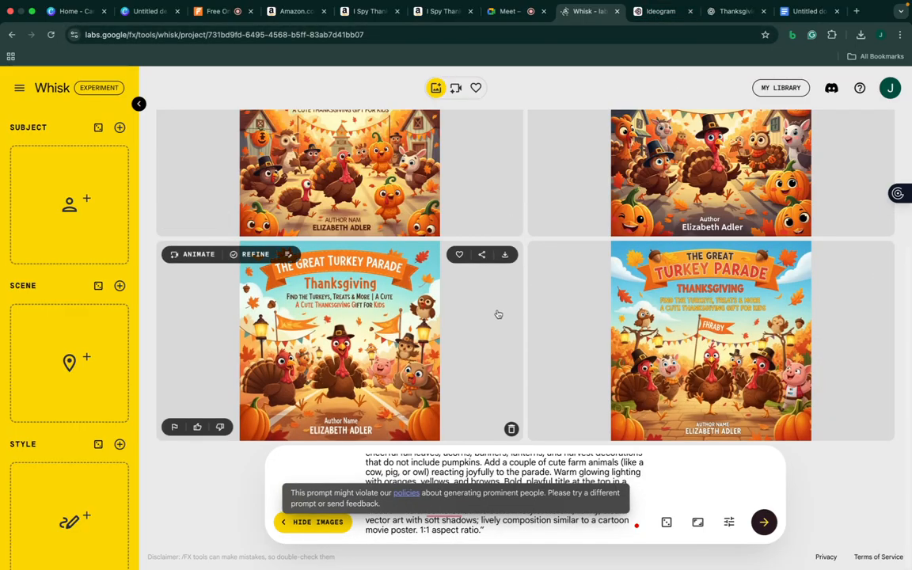
left_click(766, 526)
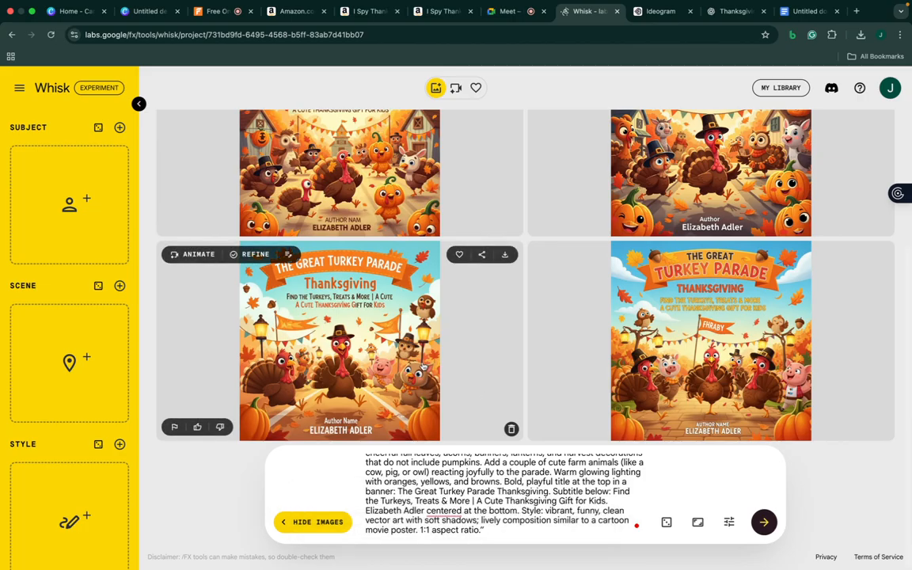
Open the lower-left Whisk cover for refinement and compare it with the second Ideogram cover
left_click(422, 366)
left_click(677, 13)
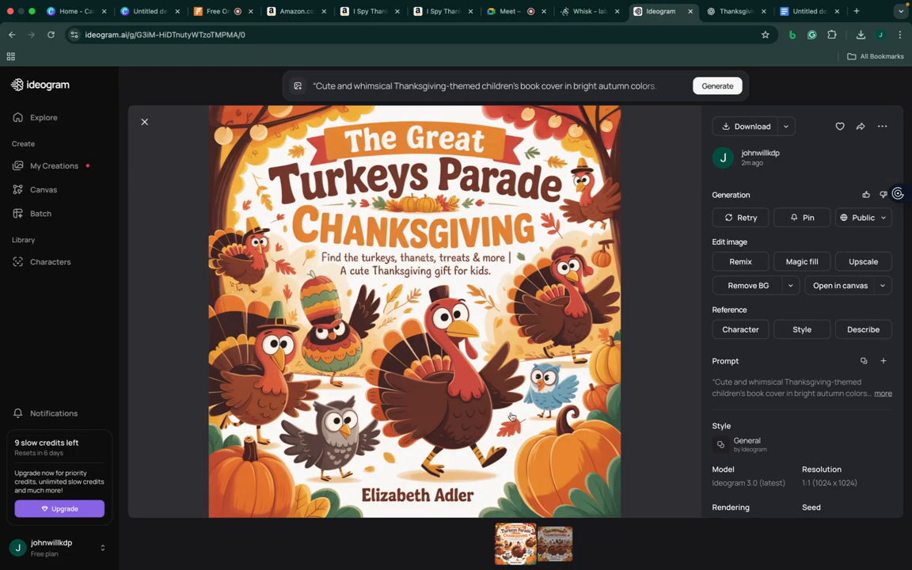
left_click(546, 544)
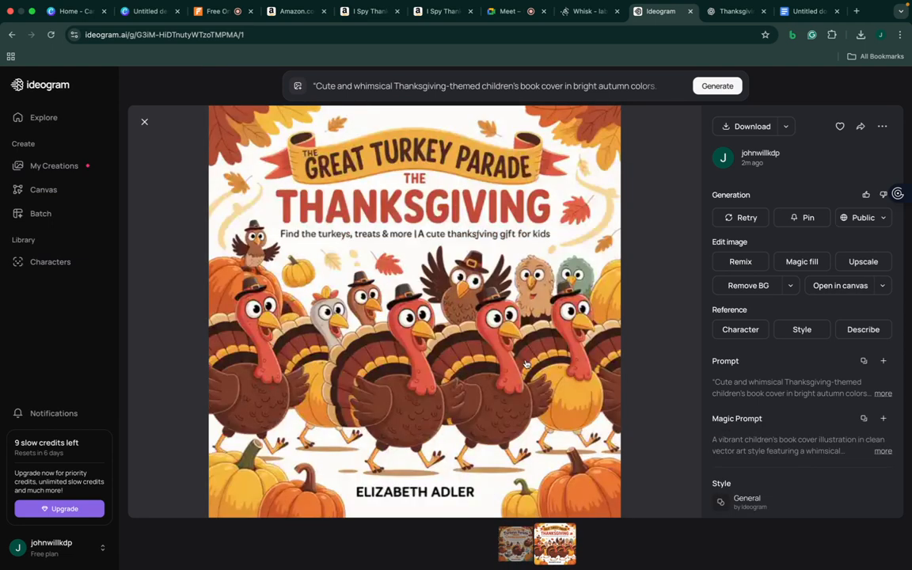
left_click(588, 13)
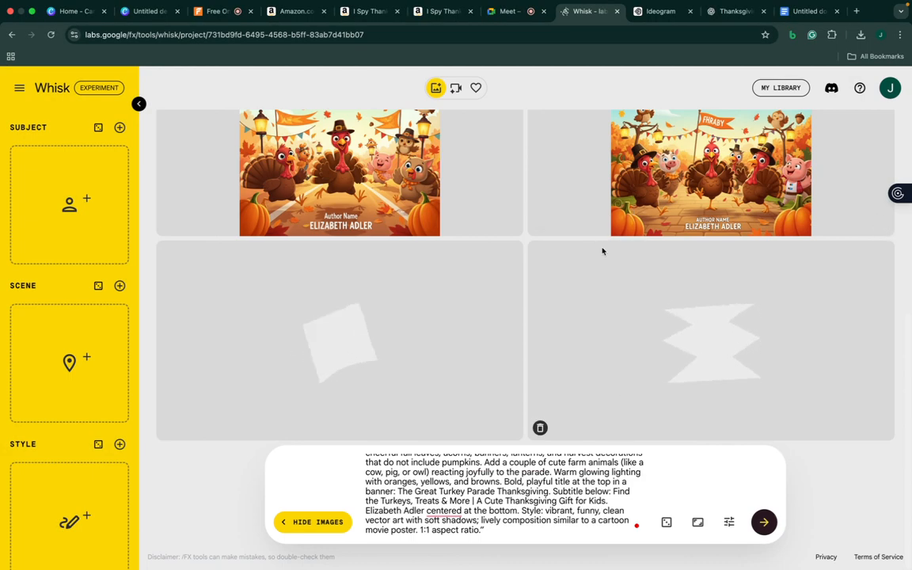
scroll(371, 169, "up", 2)
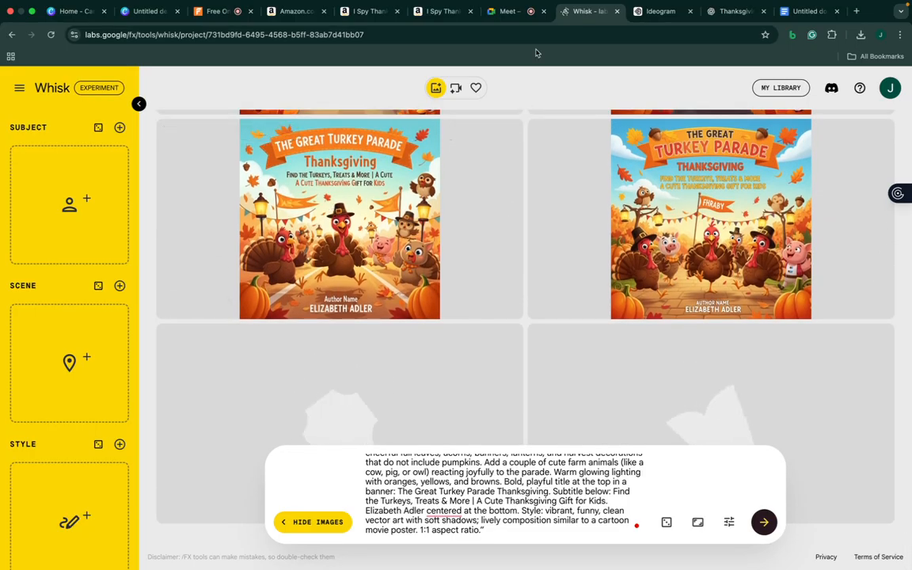
Replace Ideogram's prompt with the pumpkin-free prompt and generate two new covers
left_click(652, 13)
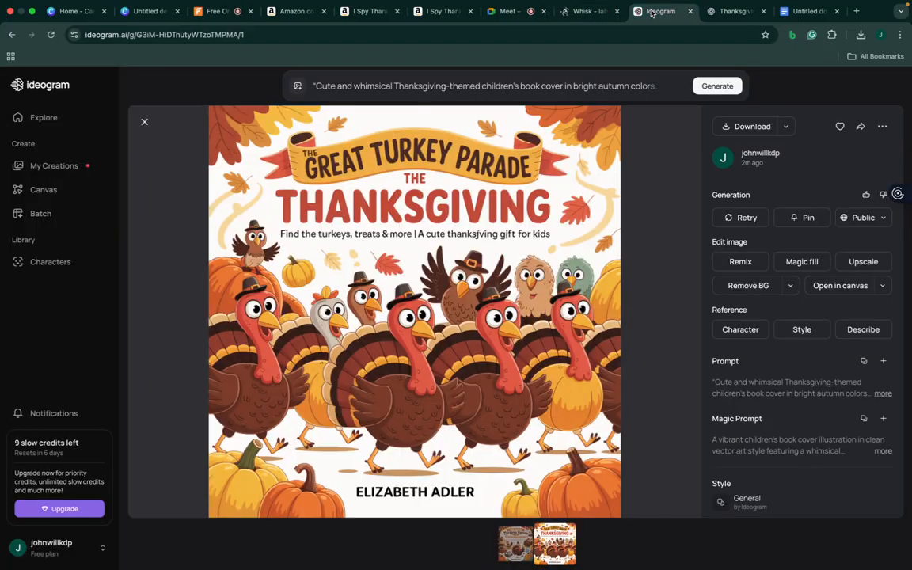
triple_click(562, 89)
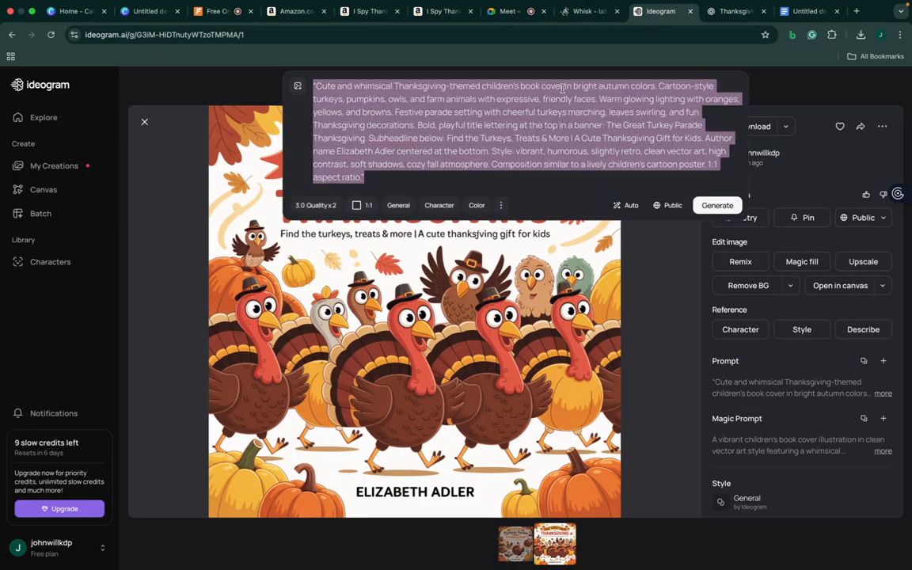
type("\"Cute, whimsical Thanksgiving children's book cover in bright autumn colors, but with absolutely no pumpkins. Cartoon-style turkeys with expressive, friendly faces march in a fun Thanksgiving parade. Include cheerful fall leaves, acorns, banners, lanterns, and harvest decorations that do not include pumpkins. Add a couple of cute farm animals (like a cow, pig, or owl) reacting joyfully to the parade. Warm glowing lighting with oranges, yellows, and browns. Bold, playful title at the top in a banner: The Great Turkey Parade Thanksgiving. Subtitle below: Find the Turkeys, Treats & More | A Cute Thanksgiving Gift for Kids. Author name Elizabeth Adler centered at the bottom. Style: vibrant, funny, clean vector art with soft shadows; lively composition similar to a cartoon movie poster. 1:1 aspect ratio.\"")
left_click(717, 205)
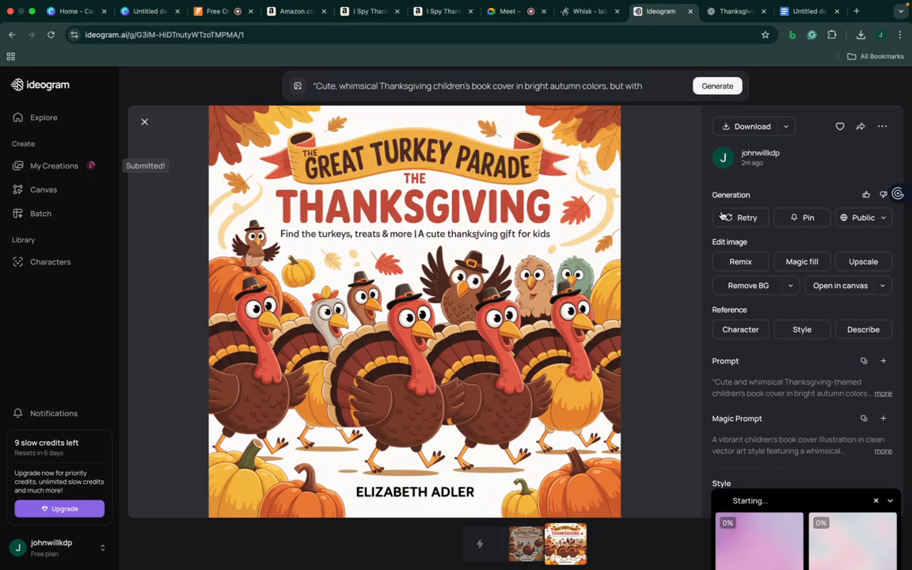
left_click(586, 12)
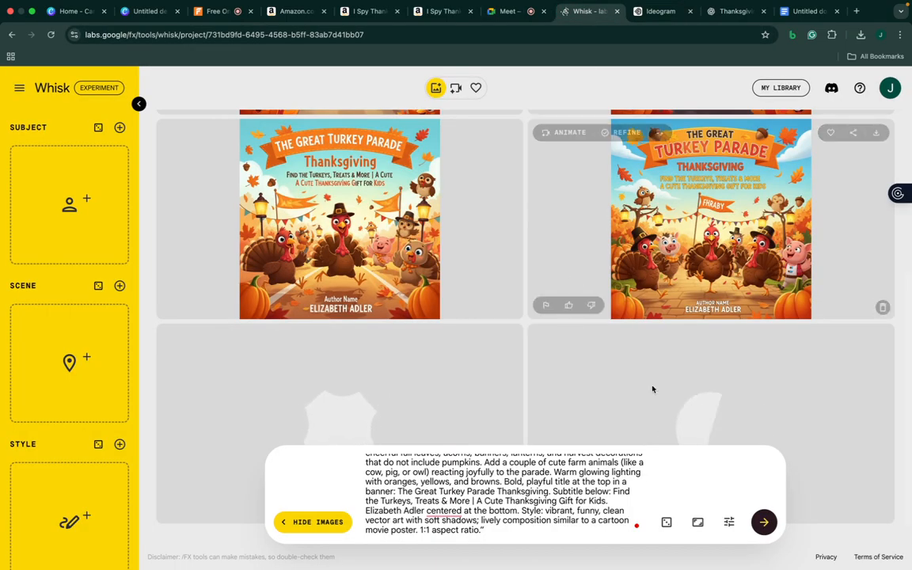
Scroll through the Whisk covers and prompt, then generate from the no-pumpkins prompt
scroll(652, 387, "down", 1)
scroll(653, 389, "down", 2)
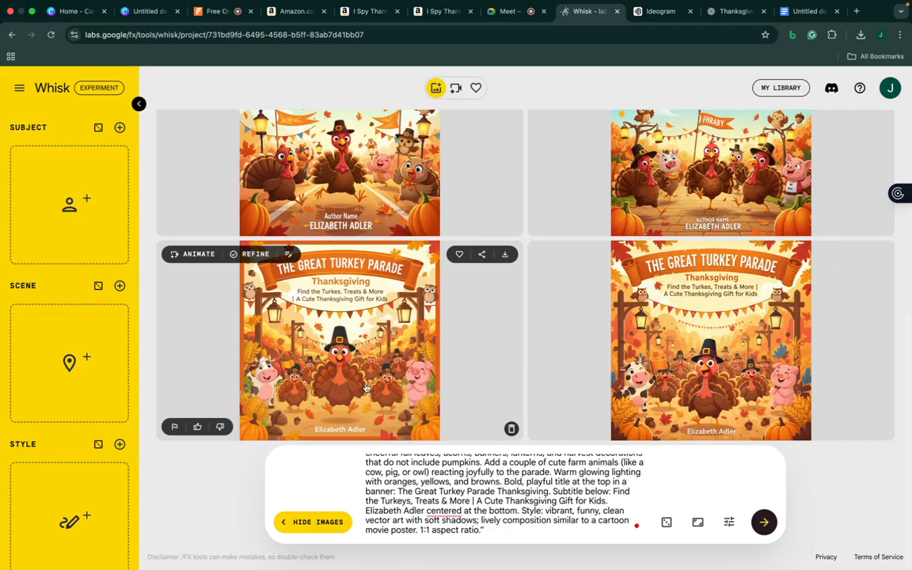
scroll(585, 313, "up", 5)
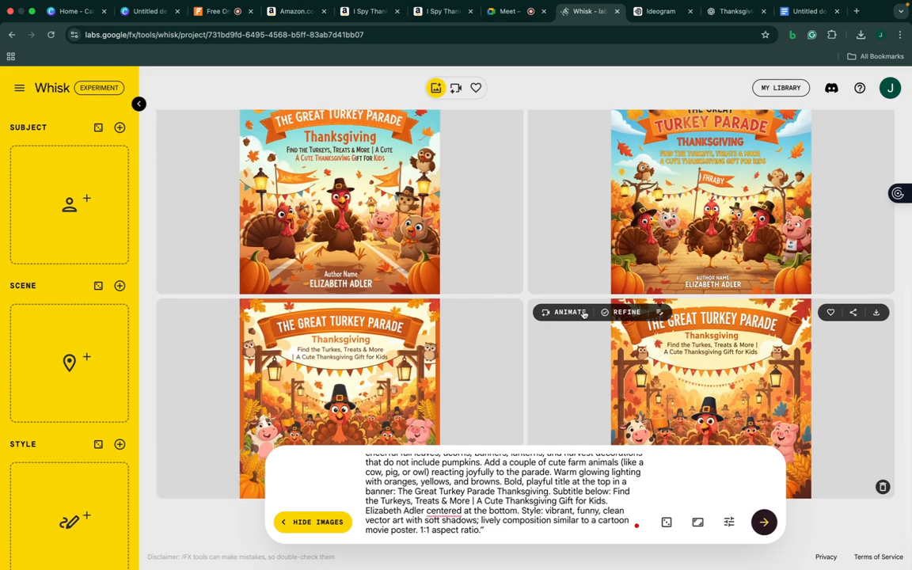
scroll(345, 338, "up", 3)
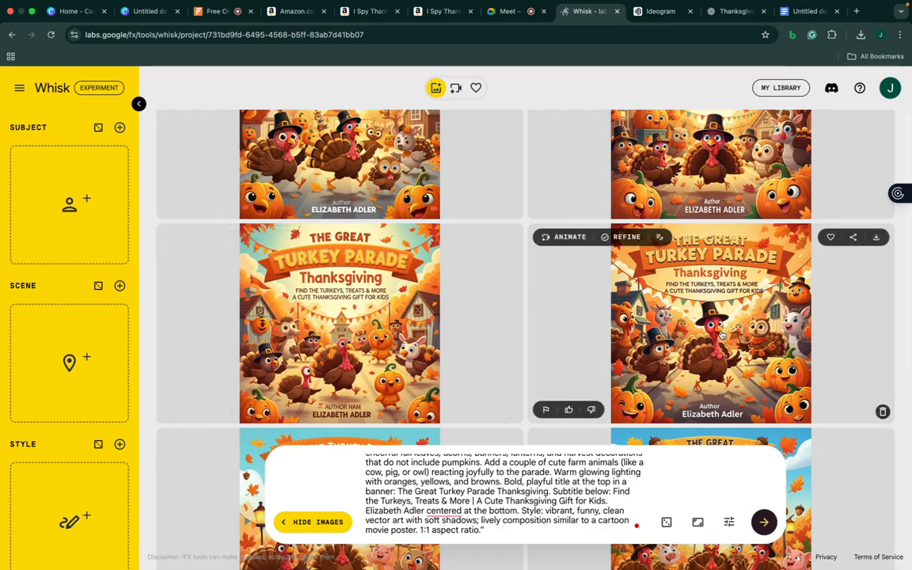
scroll(665, 294, "up", 2)
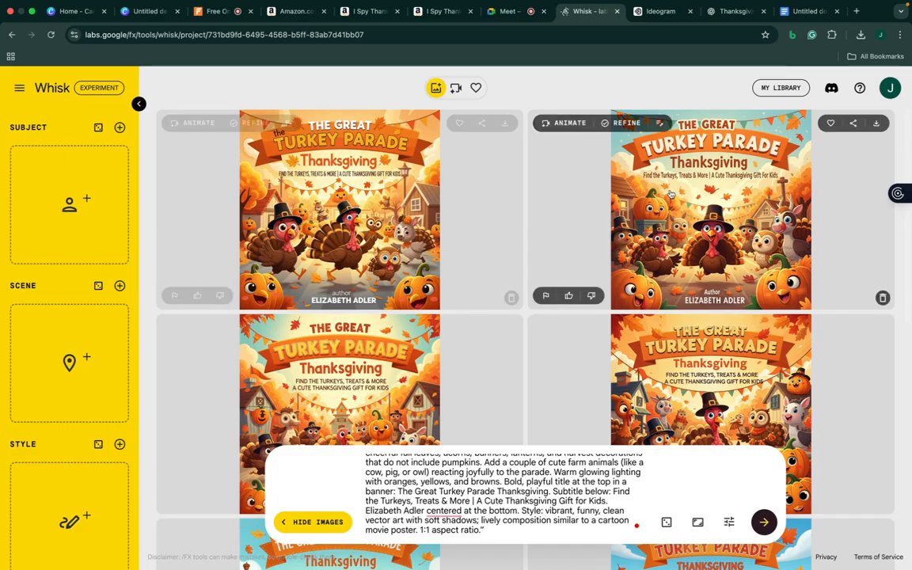
scroll(615, 341, "down", 8)
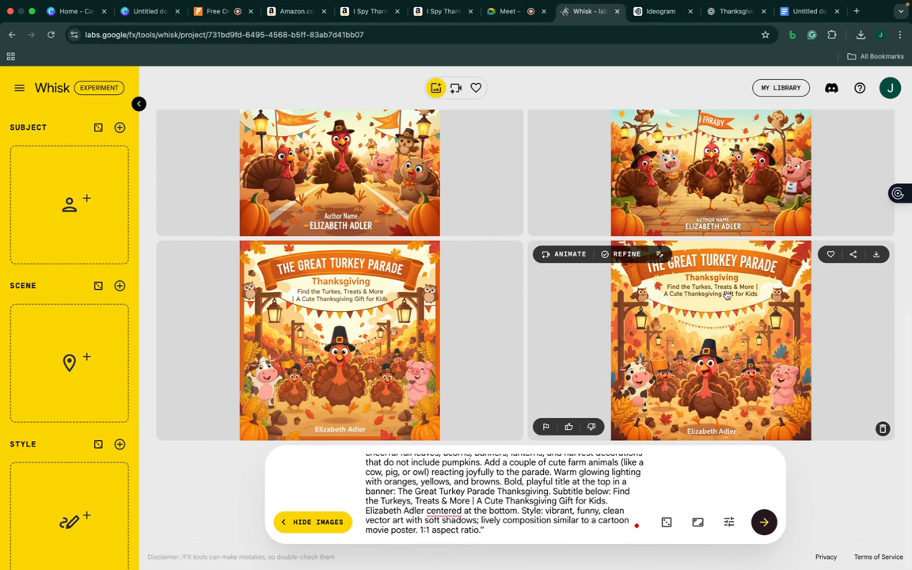
scroll(726, 294, "up", 3)
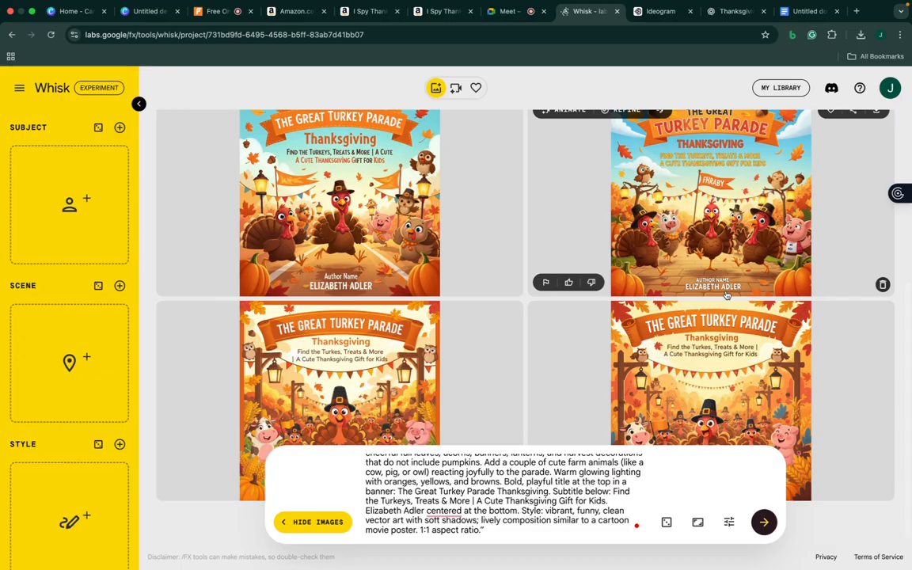
scroll(756, 277, "up", 2)
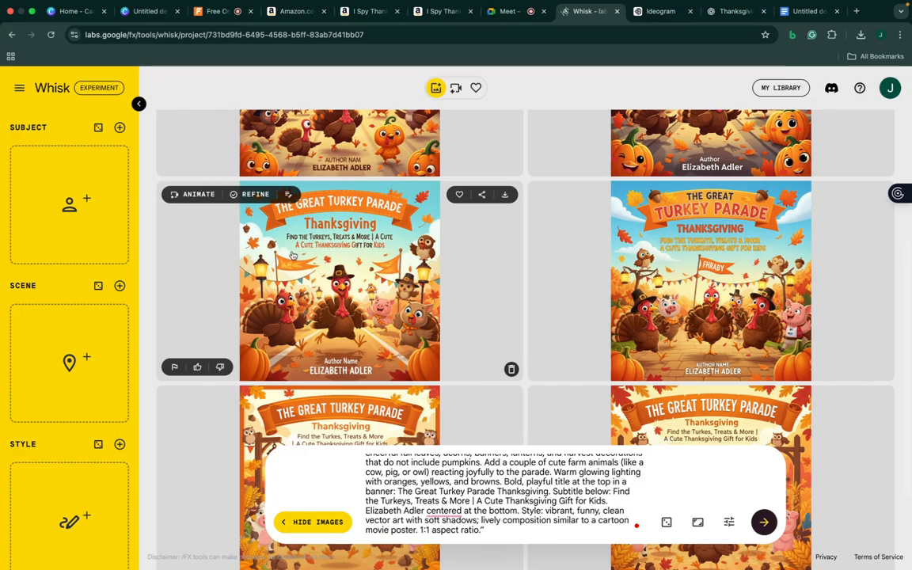
scroll(389, 188, "up", 3)
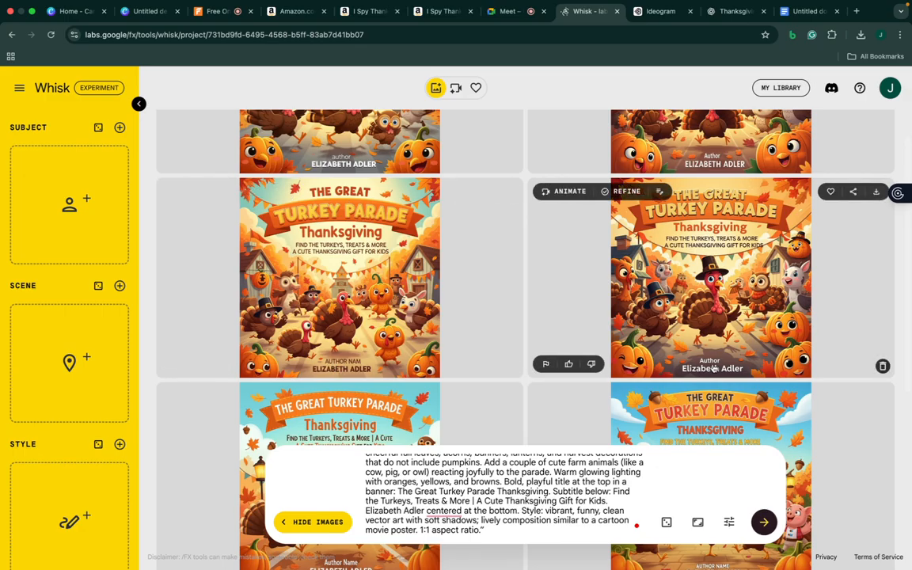
scroll(748, 269, "down", 10)
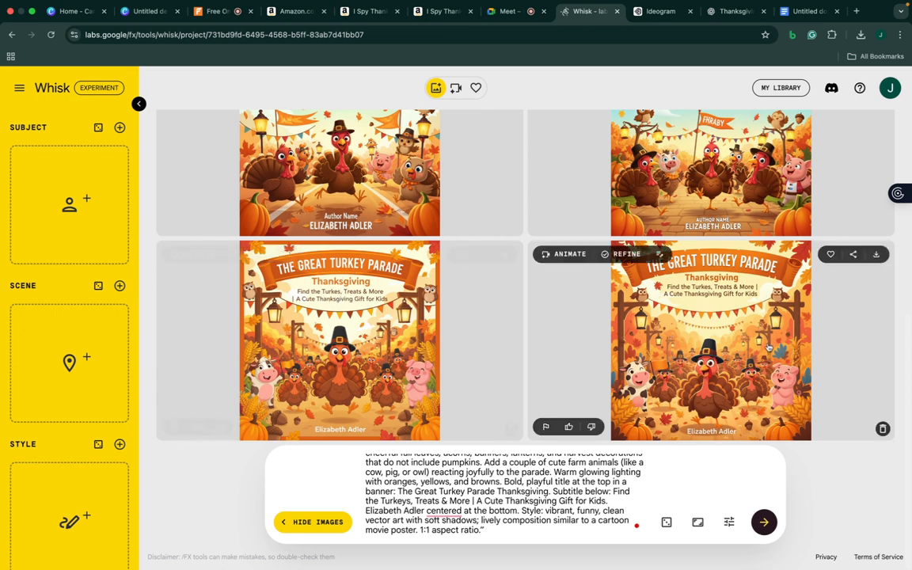
scroll(536, 492, "up", 3)
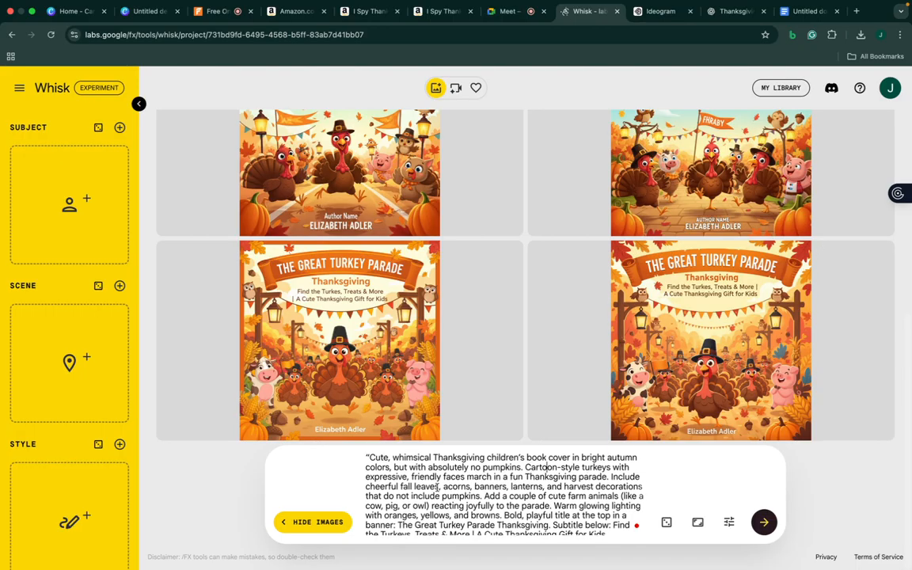
scroll(436, 489, "down", 2)
scroll(498, 507, "down", 2)
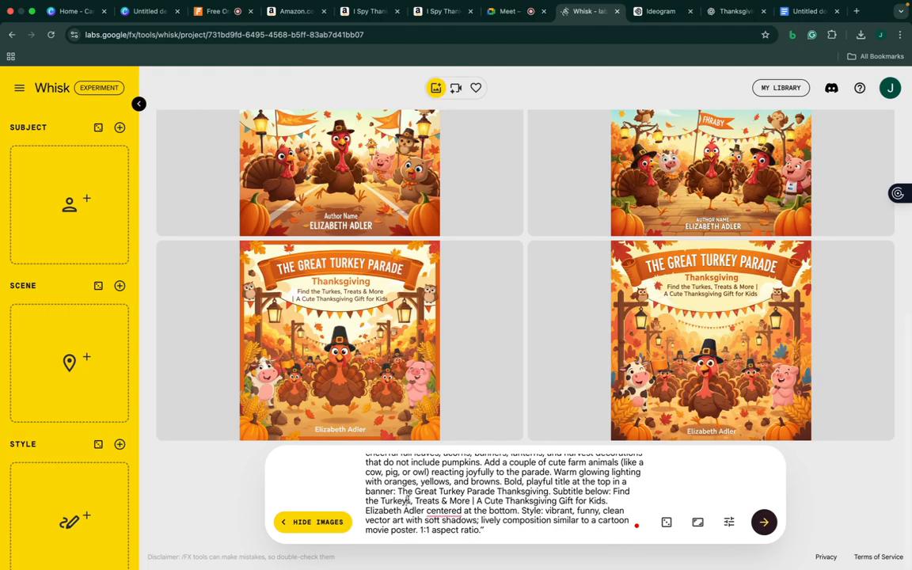
left_click(762, 524)
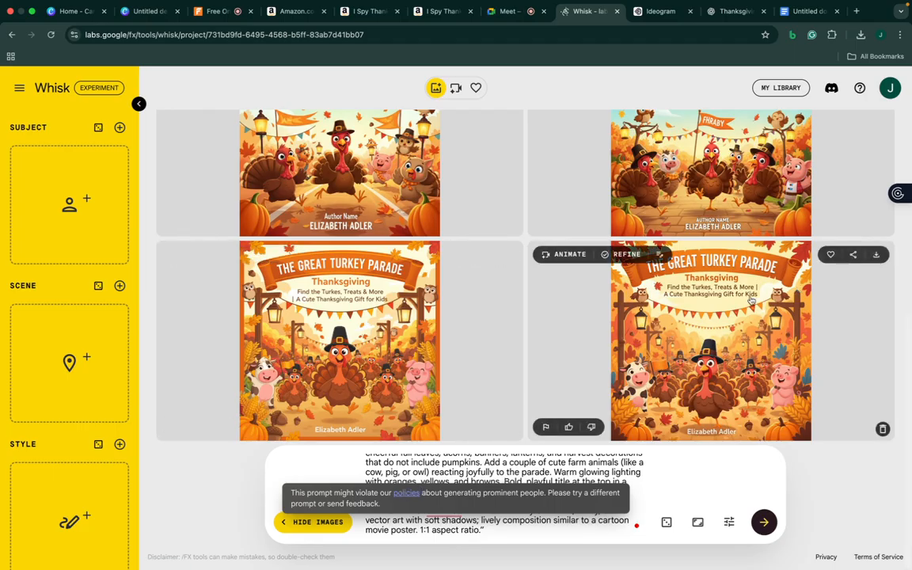
Add a comma after 'Author name' in the cover prompt and regenerate the cover
left_click(344, 266)
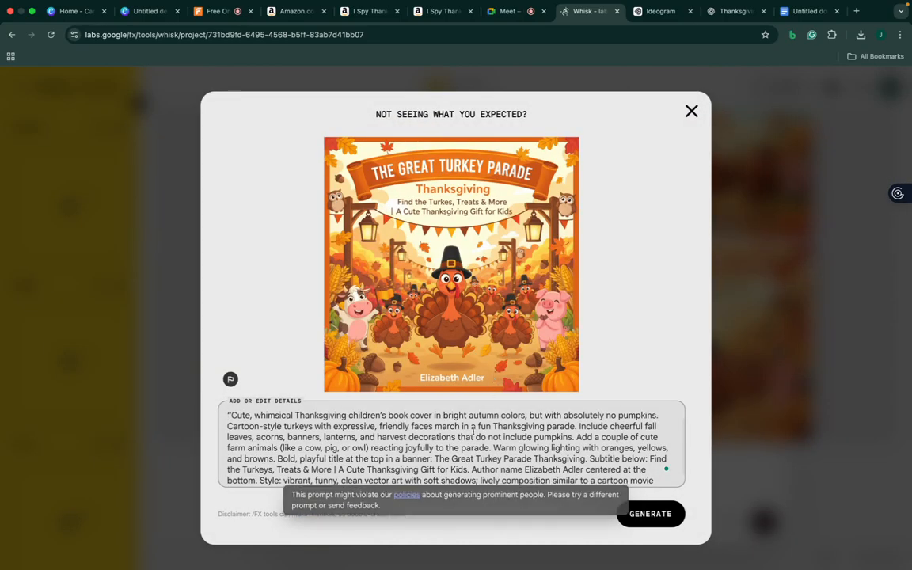
left_click(523, 469)
type(",")
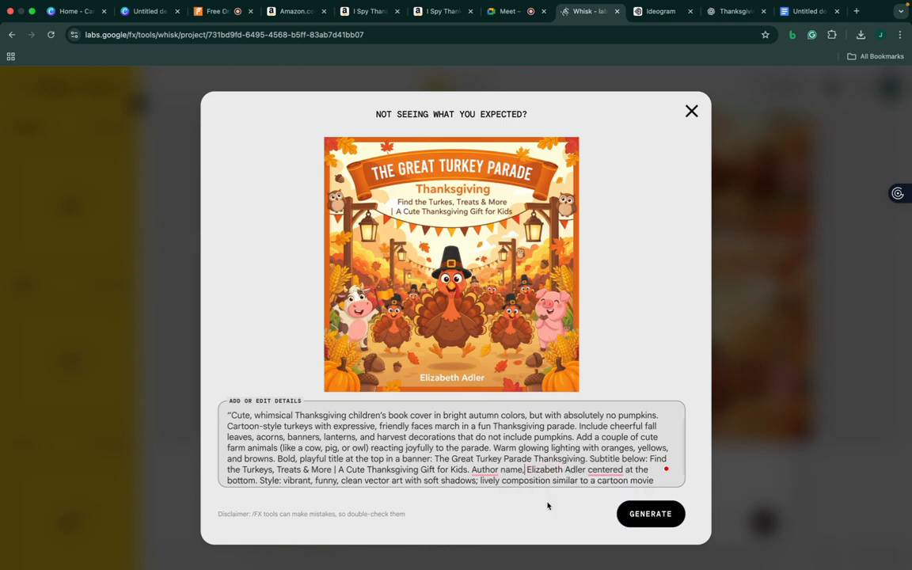
left_click(639, 513)
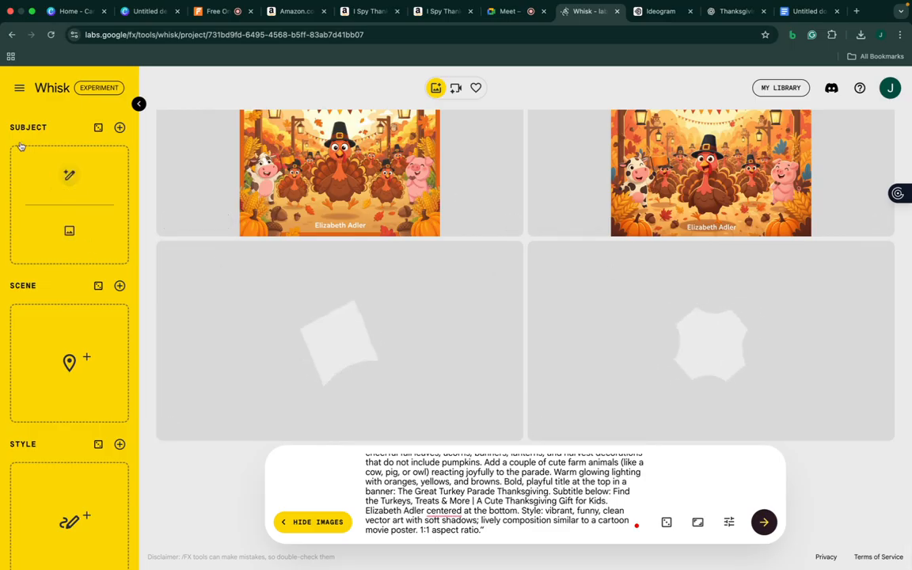
Review the two new Turkey Parade covers, then move over to Ideogram
mouse_move(73, 180)
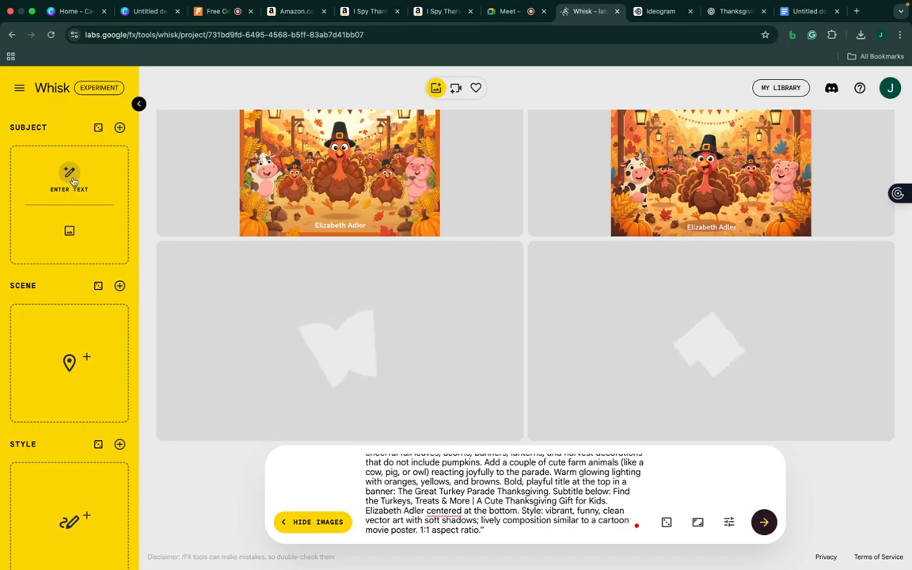
scroll(240, 188, "up", 1)
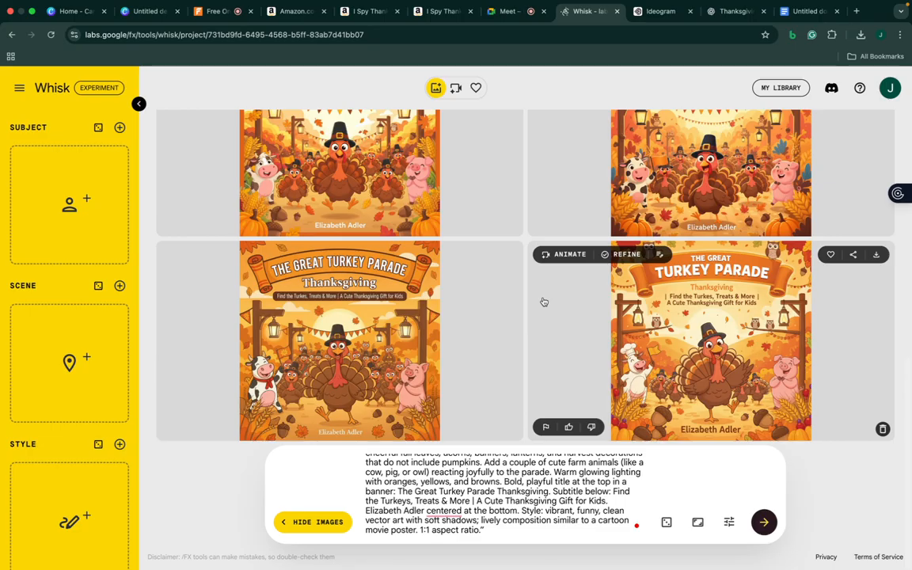
left_click(660, 11)
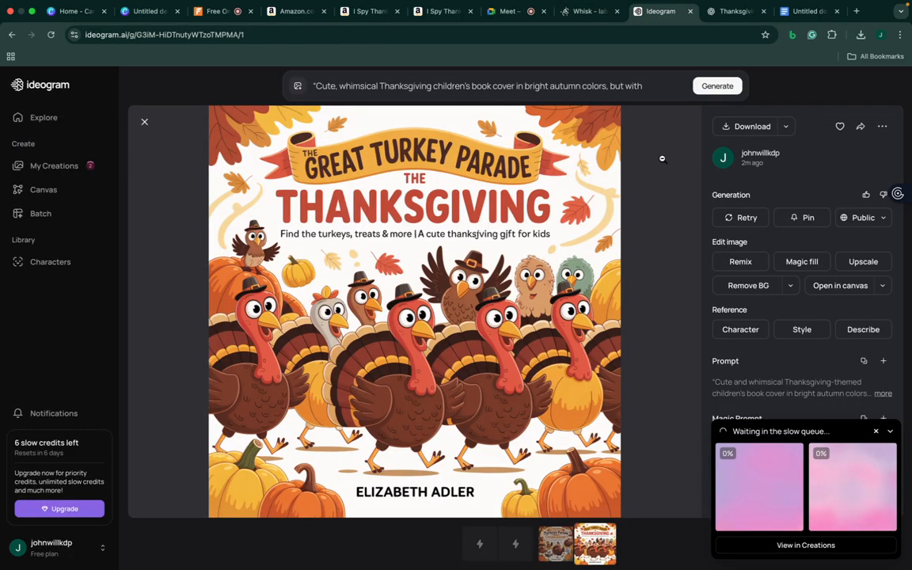
View the first new Ideogram cover with a cow and owl, then return to Whisk
left_click(759, 500)
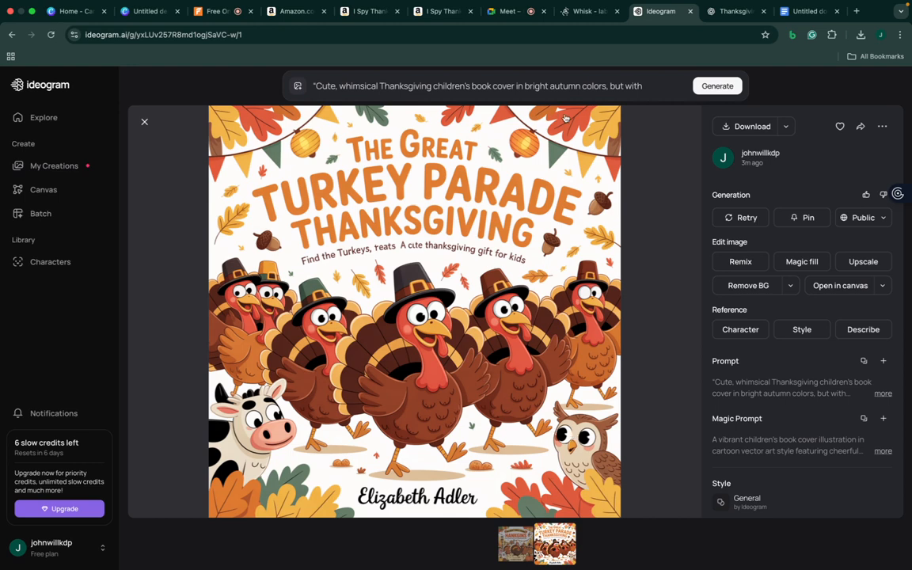
left_click(590, 11)
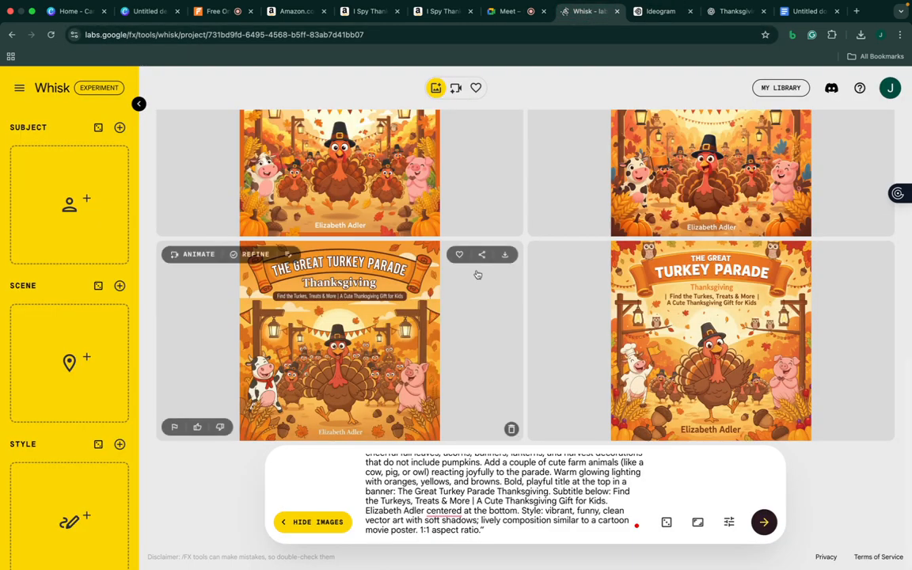
Save the blue-sky Great Turkey Parade cover from the Whisk gallery as a JPEG
scroll(478, 274, "up", 1)
scroll(477, 273, "up", 4)
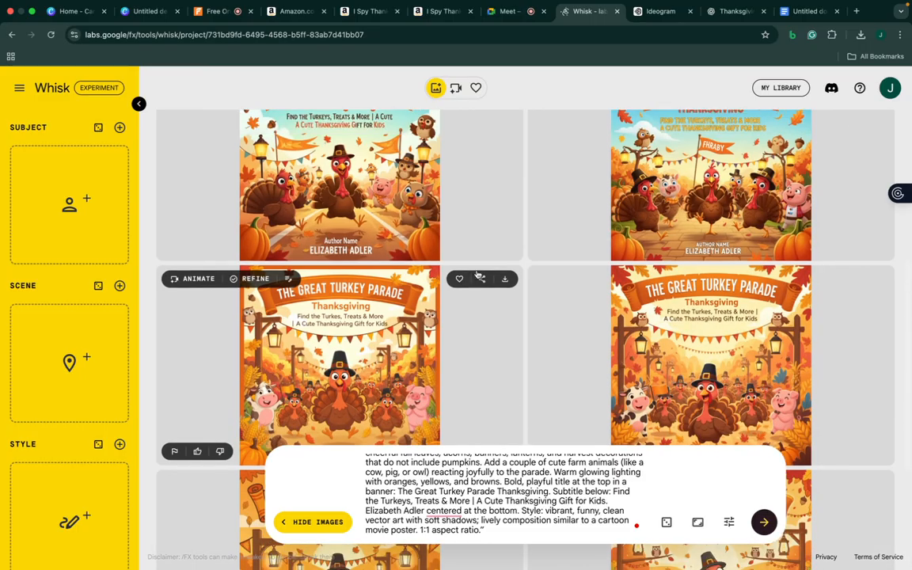
scroll(490, 309, "up", 3)
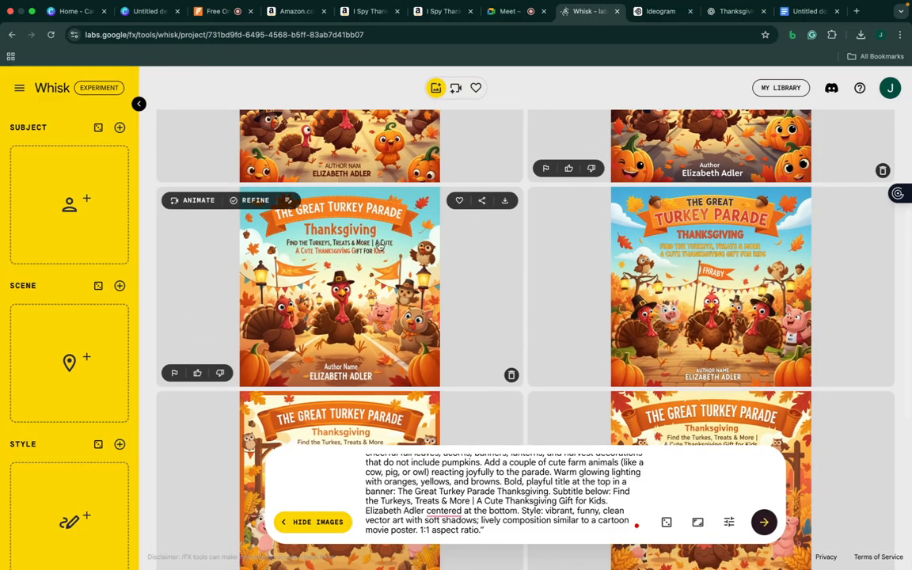
left_click(505, 201)
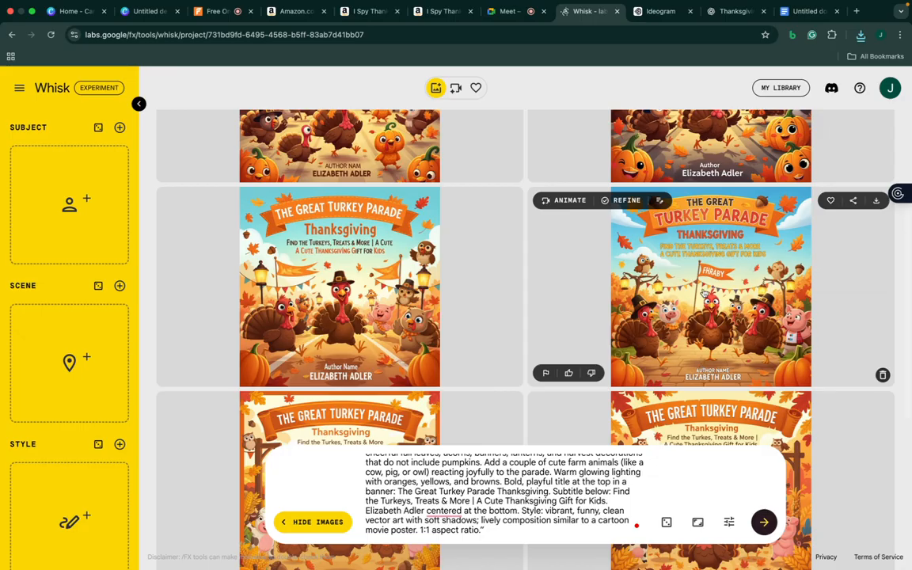
scroll(704, 294, "up", 3)
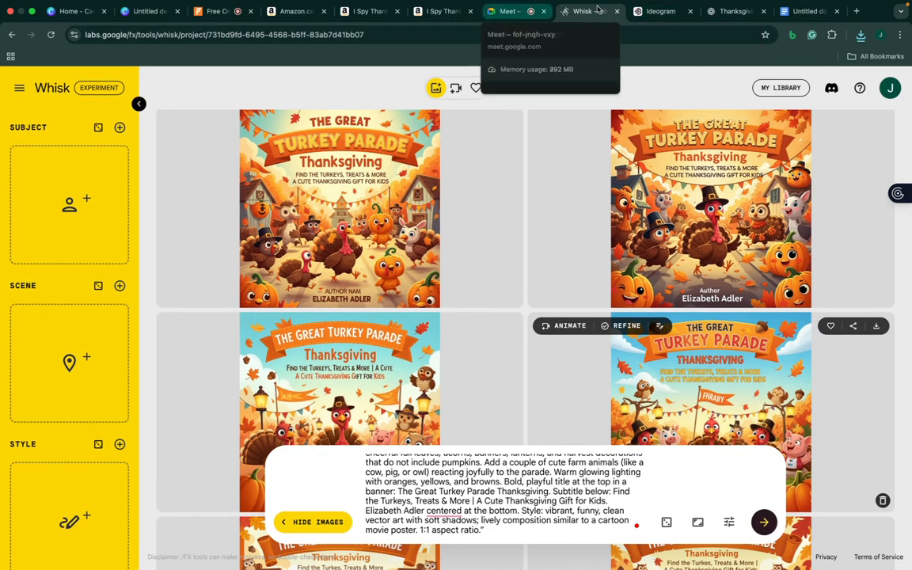
Move the ChatGPT Thanksgiving tab ahead of Ideogram and clear the highlighted prompt text
left_click(653, 13)
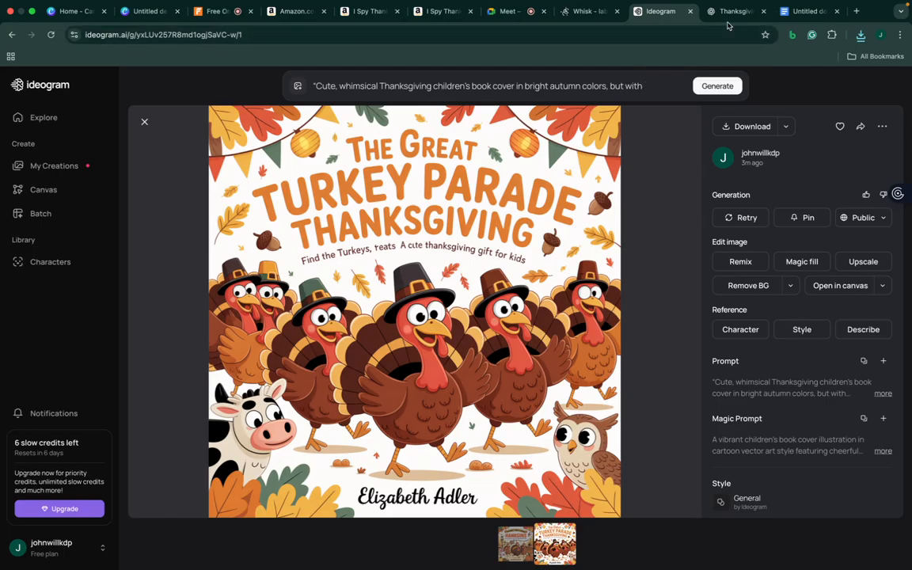
left_click(735, 16)
left_click_drag(735, 16, 661, 14)
left_click(387, 459)
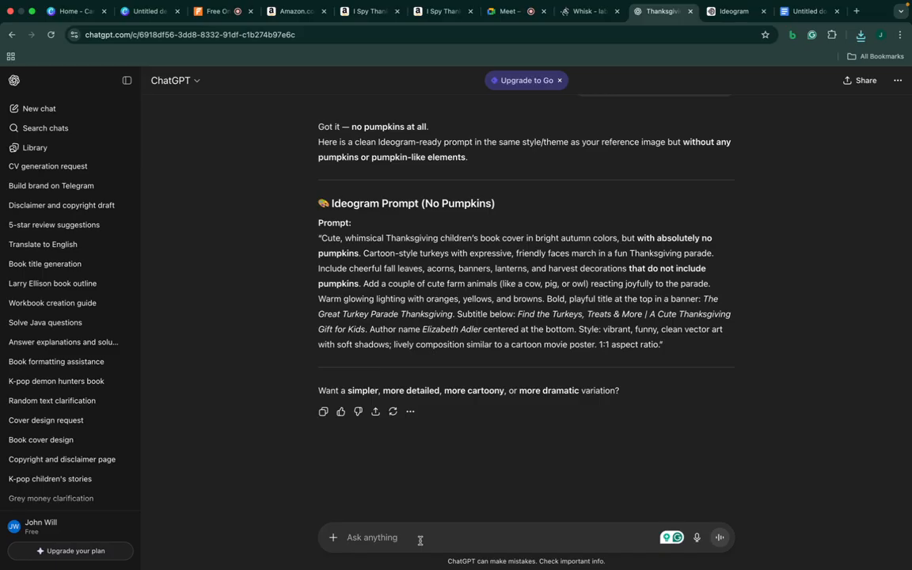
Check the Google Meet call, then return to the ChatGPT conversation's message box
left_click(508, 13)
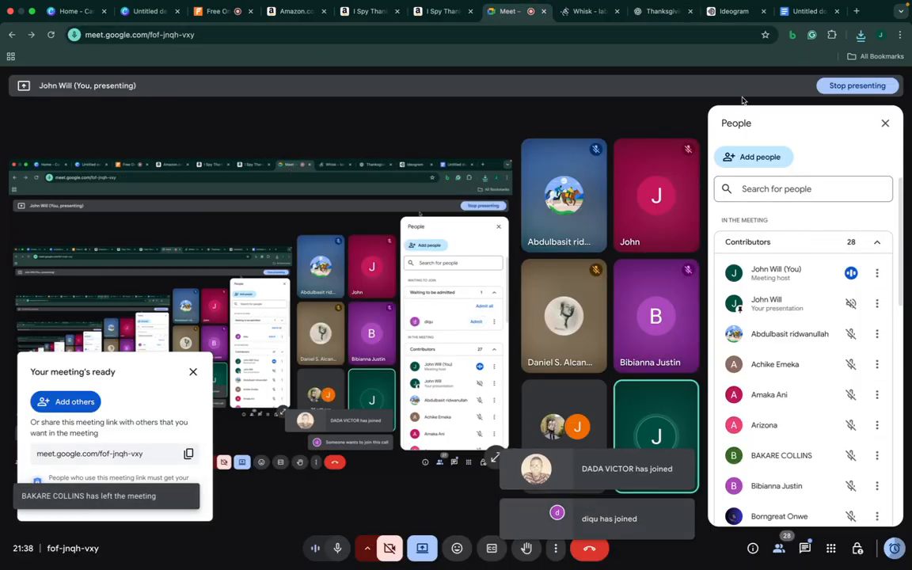
left_click(731, 11)
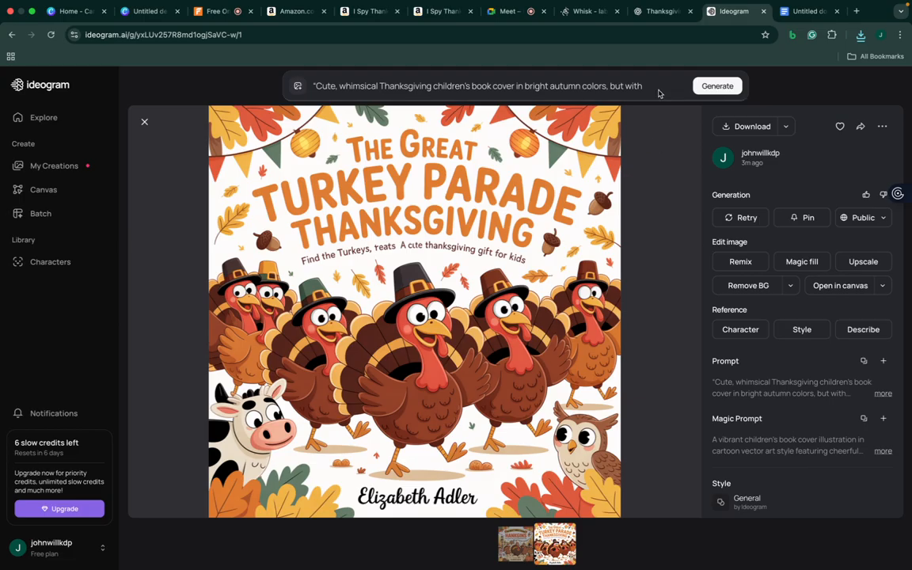
left_click(659, 11)
left_click(509, 536)
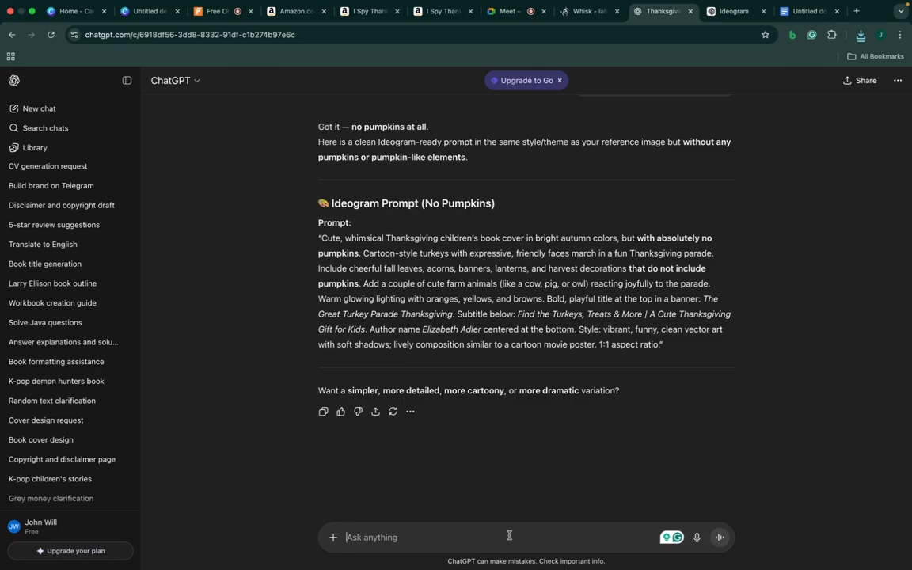
Send ChatGPT the idea: a small turkey defeated a pig and the parade honoured it
type("My idea")
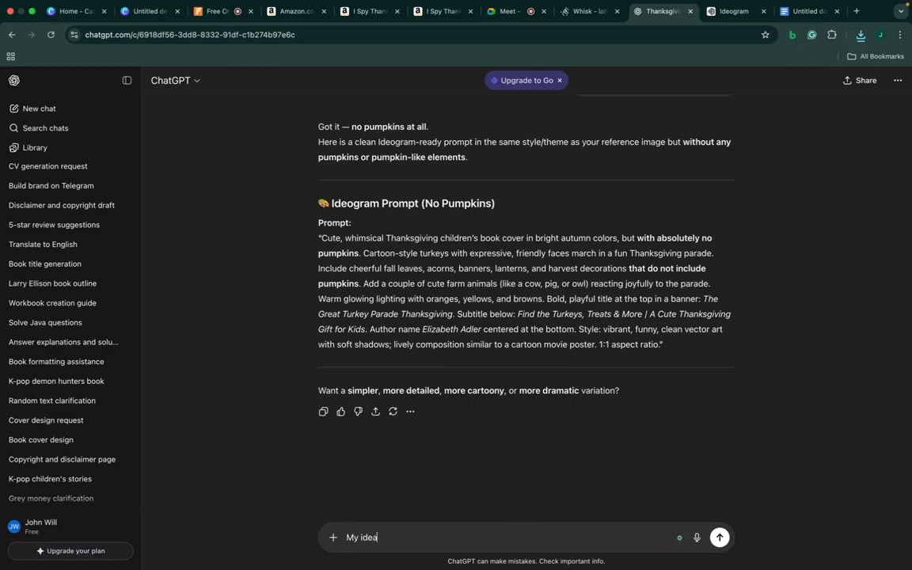
type(" is")
key("shift+Return")
key("shift+Return")
type("Th esmal=")
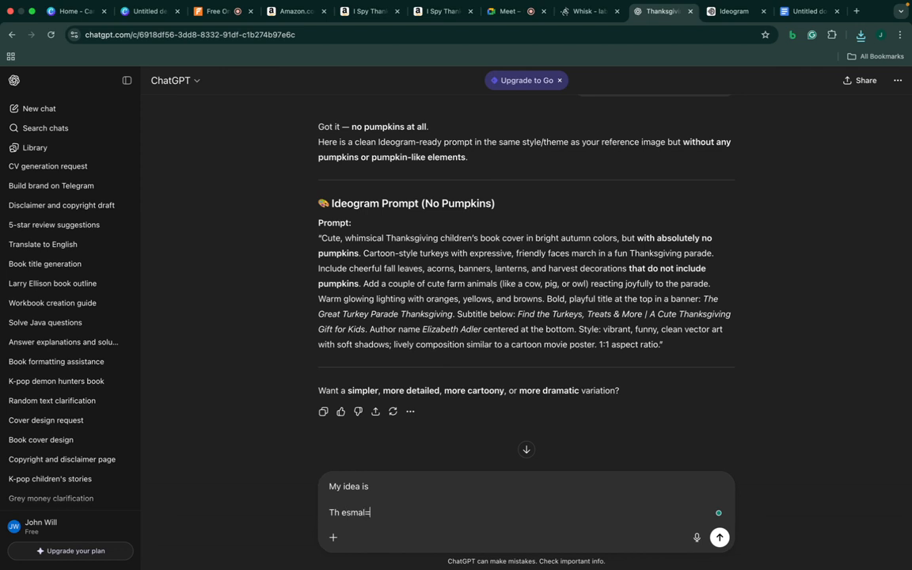
key("BackSpace")
key("BackSpace")
key("BackSpace")
key("BackSpace")
type("e small turkey defeated a pig inn ")
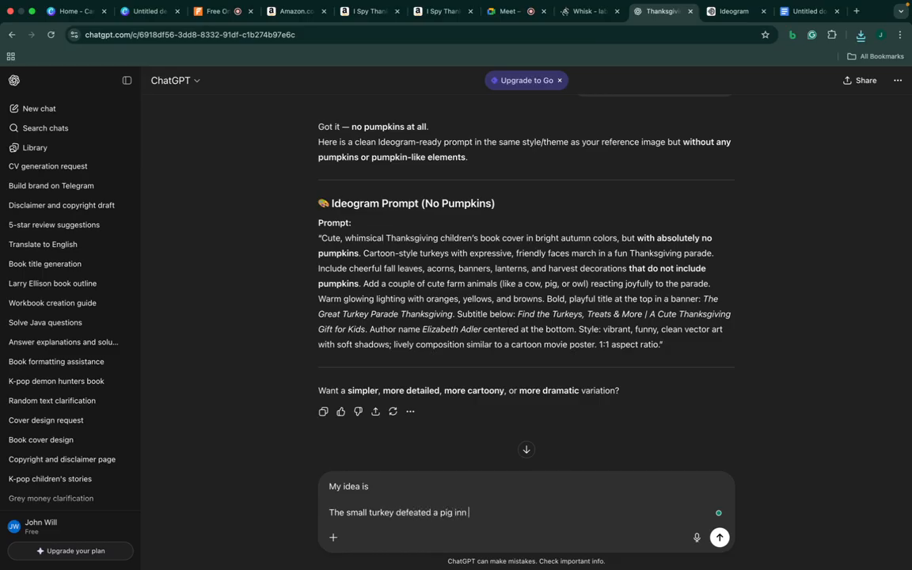
type("a  a fight,")
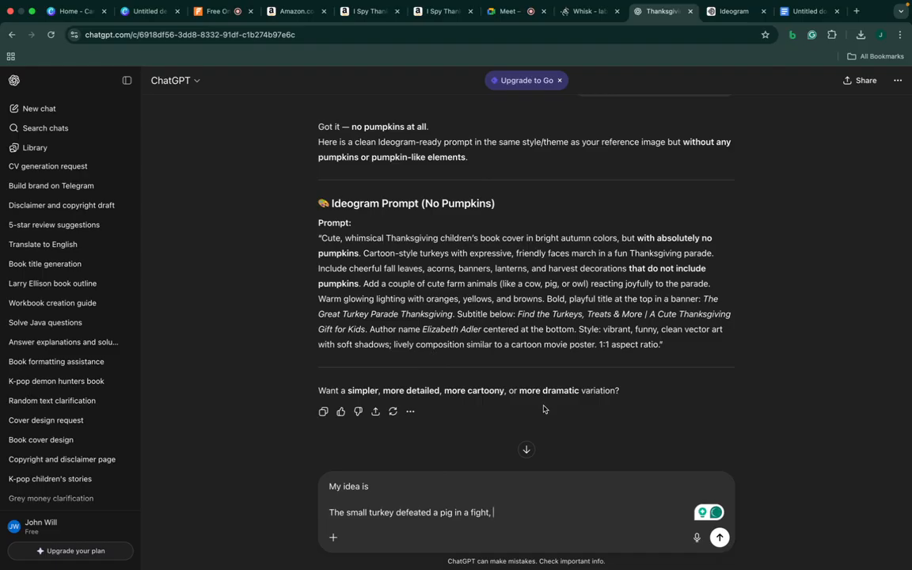
type("and the parade was in")
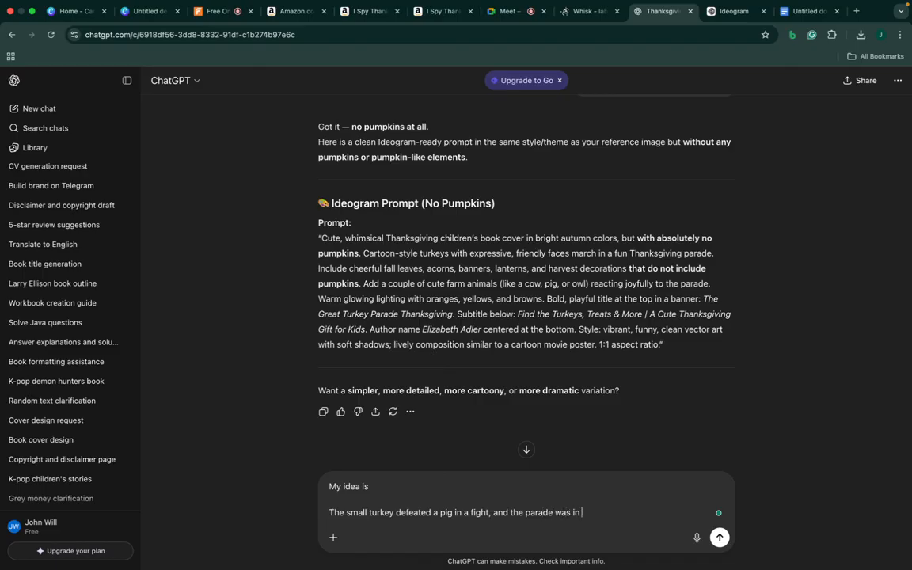
type(" it;")
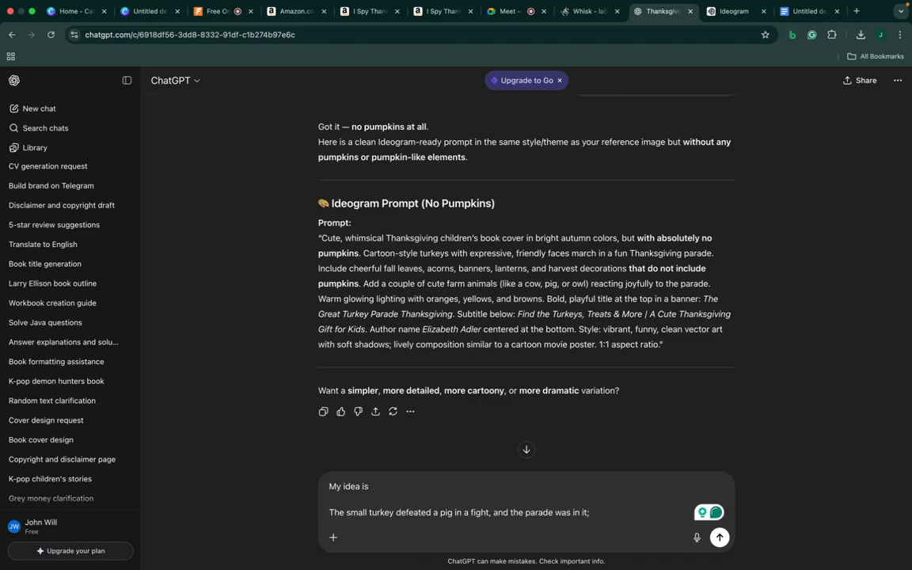
key("BackSpace")
type("'s hon")
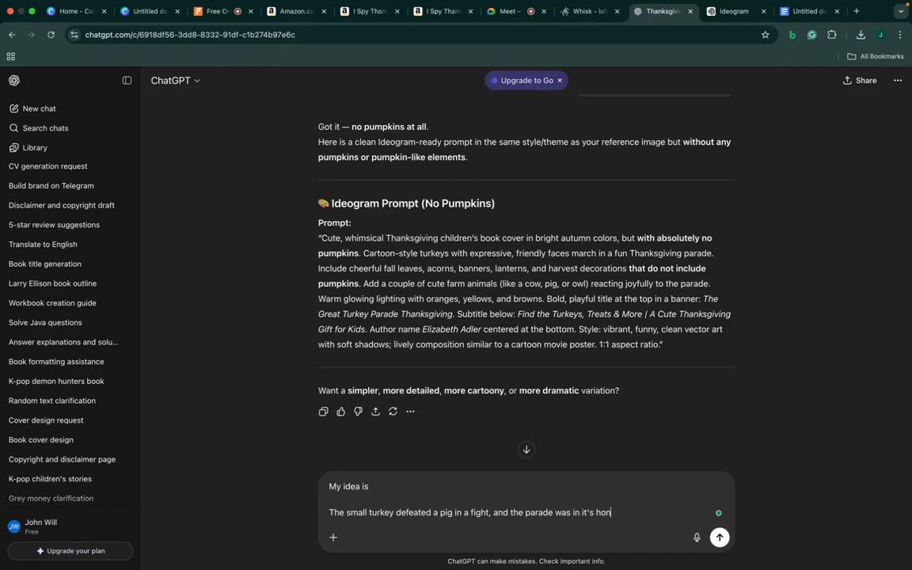
type("our")
key("Return")
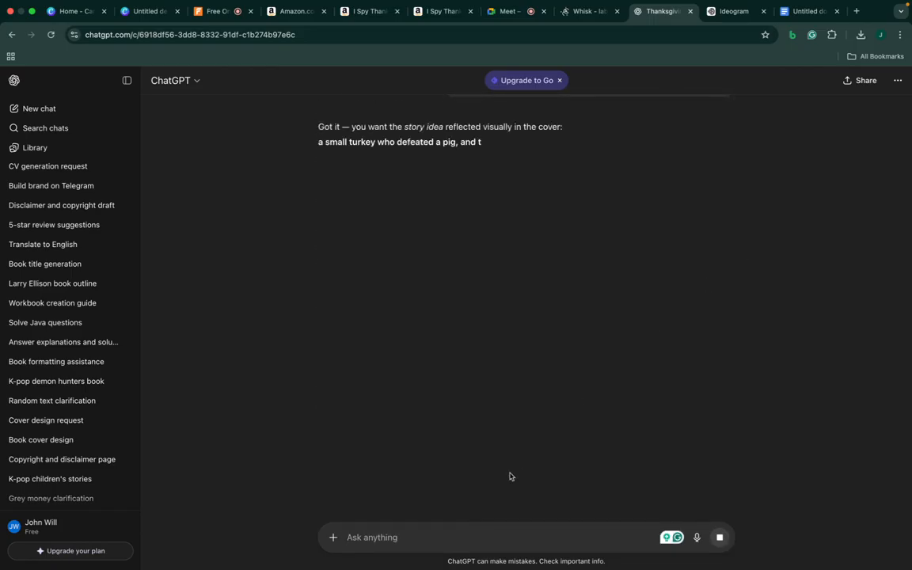
Edit the story-idea message to request a full-blown story with scenes, plots and characters
scroll(543, 340, "up", 4)
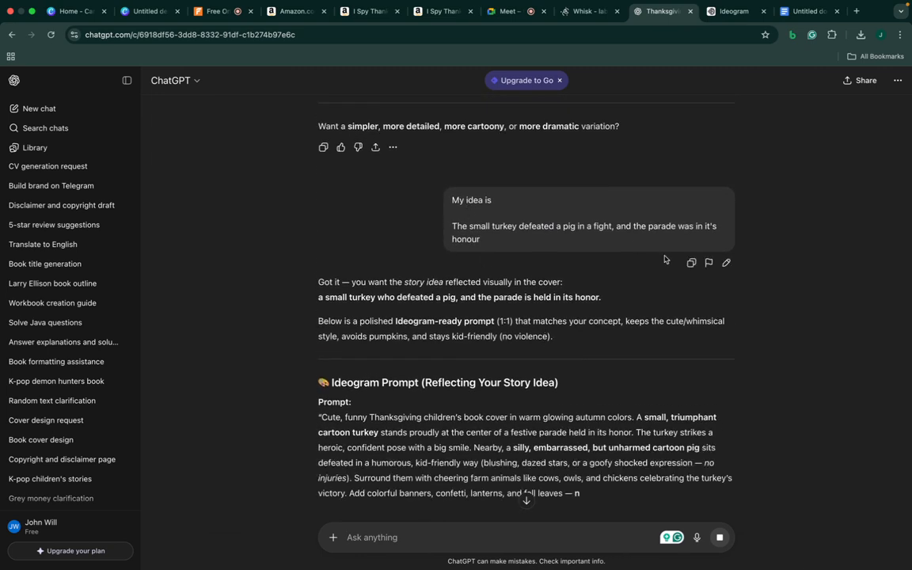
left_click(728, 264)
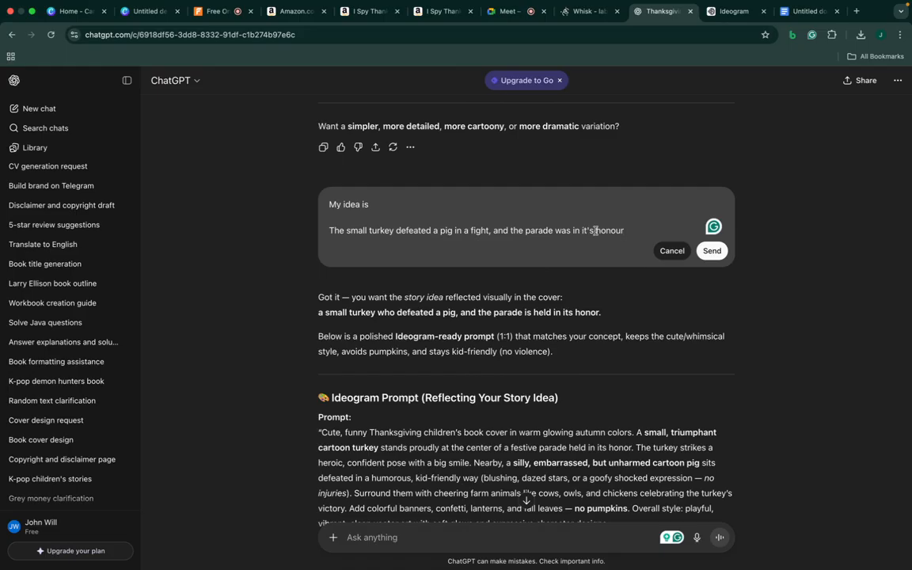
key("Return")
key("Return")
type("give ne")
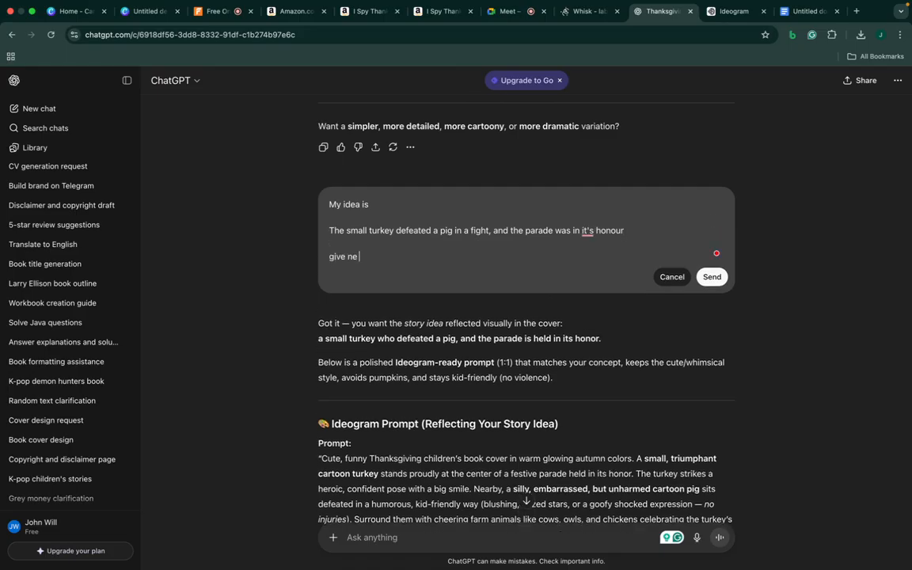
key("BackSpace")
key("BackSpace")
key("BackSpace")
type("me a full-blownn story in this")
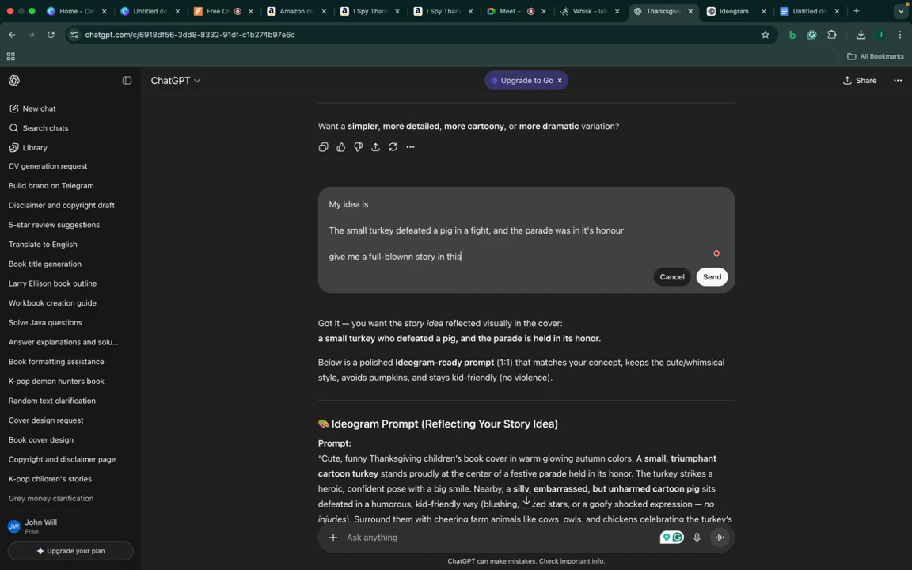
key("BackSpace")
key("BackSpace")
key("BackSpace")
key("BackSpace")
key("BackSpace")
key("BackSpace")
type("n story on this and expand t")
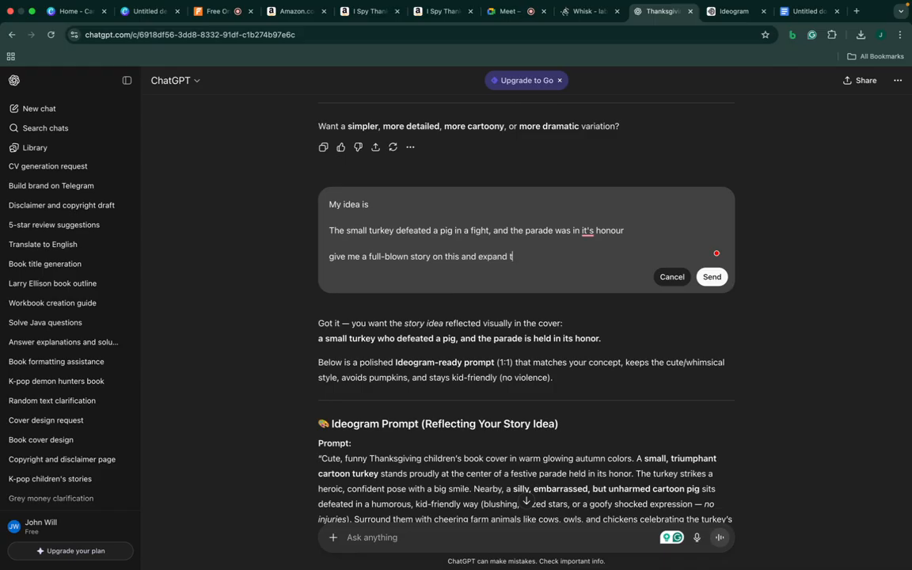
type("he idea into scenes and ")
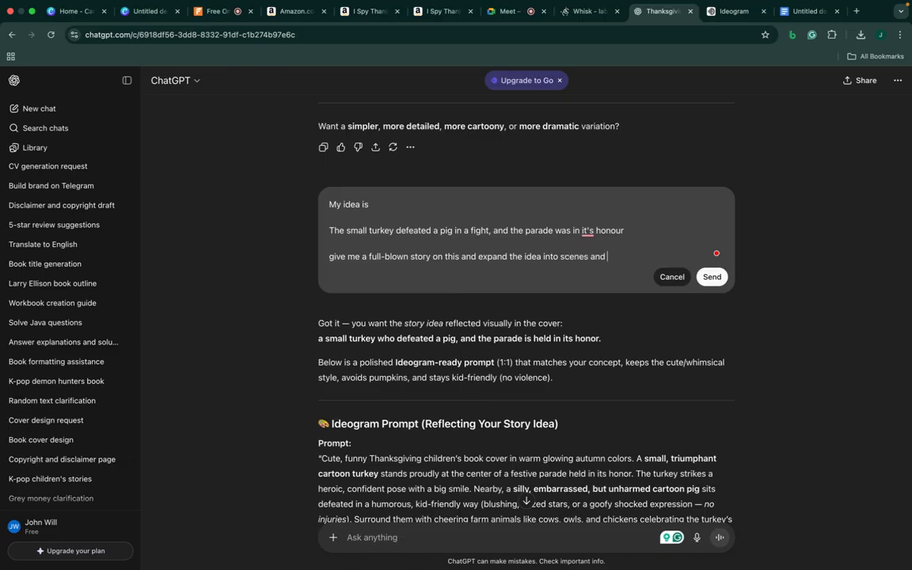
type("plots, state the")
type(" characet")
type("te")
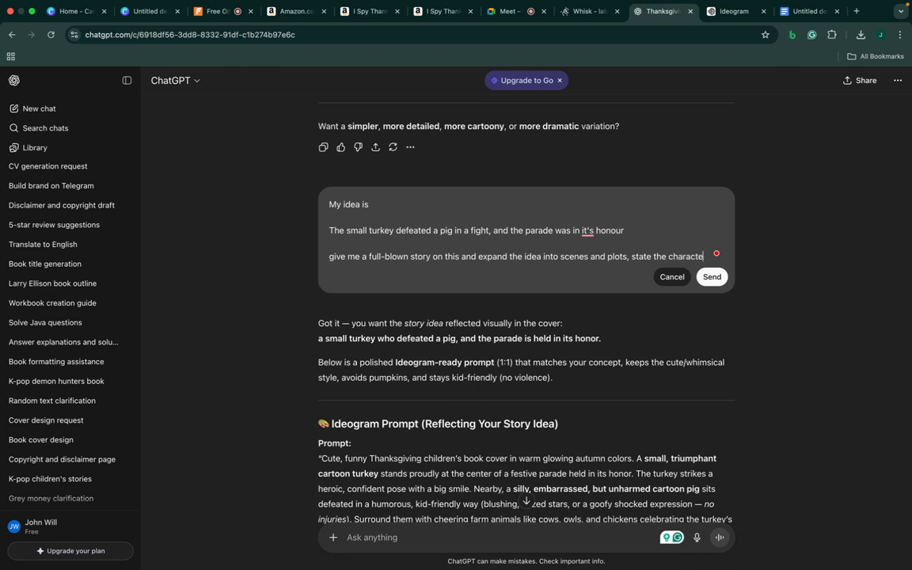
type("rs nvolved ")
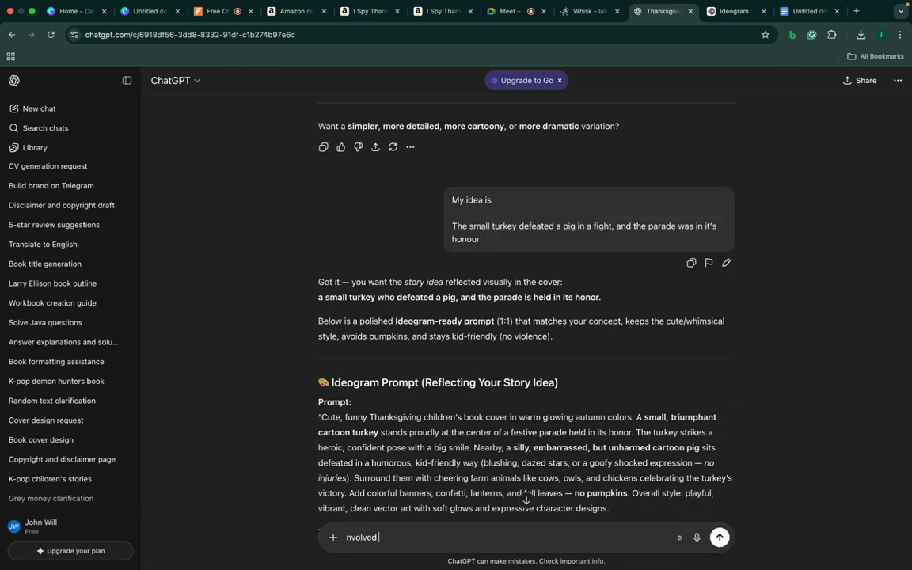
type("as well")
key("Return")
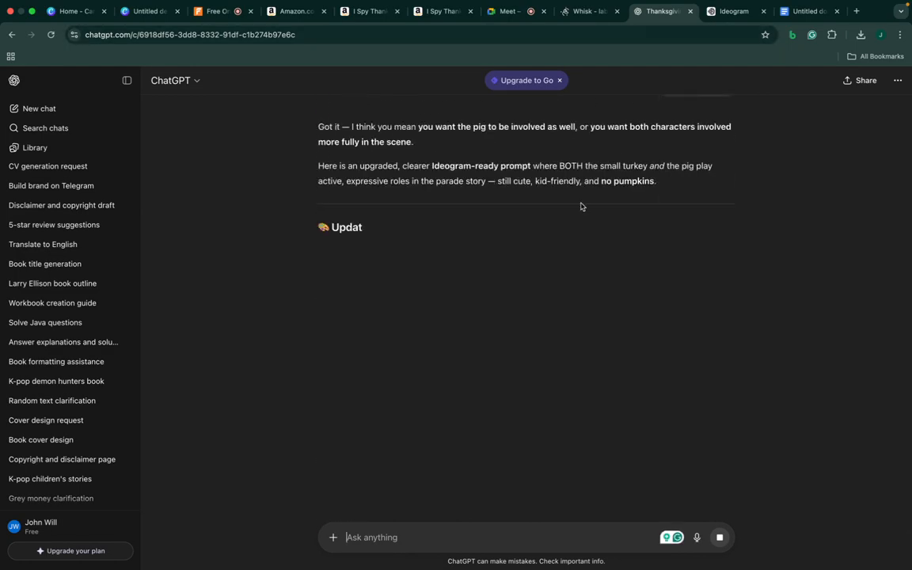
left_click(584, 12)
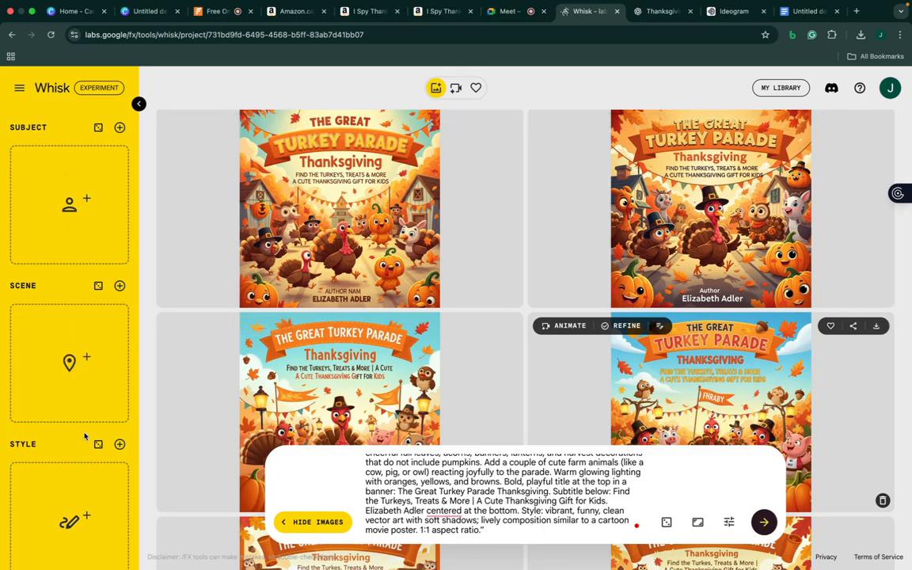
scroll(71, 491, "down", 1)
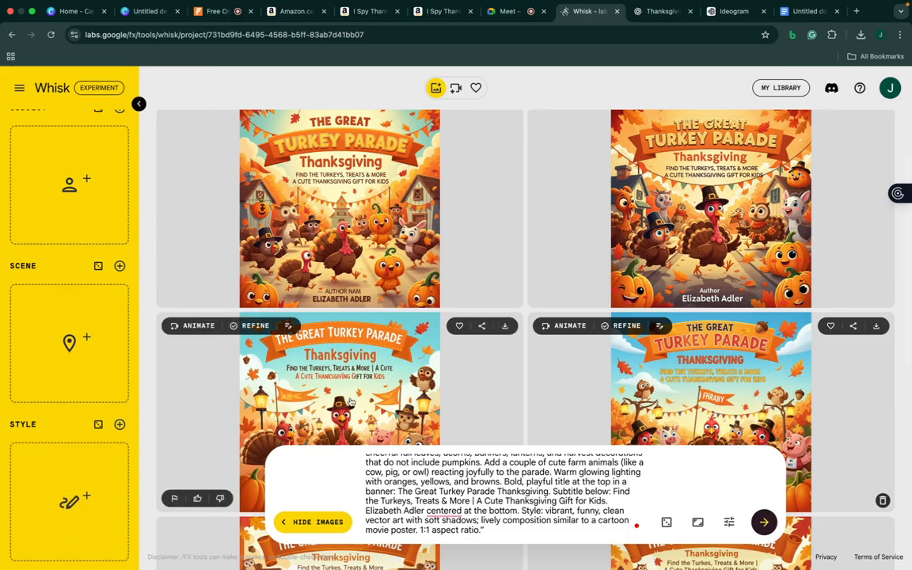
scroll(489, 344, "down", 3)
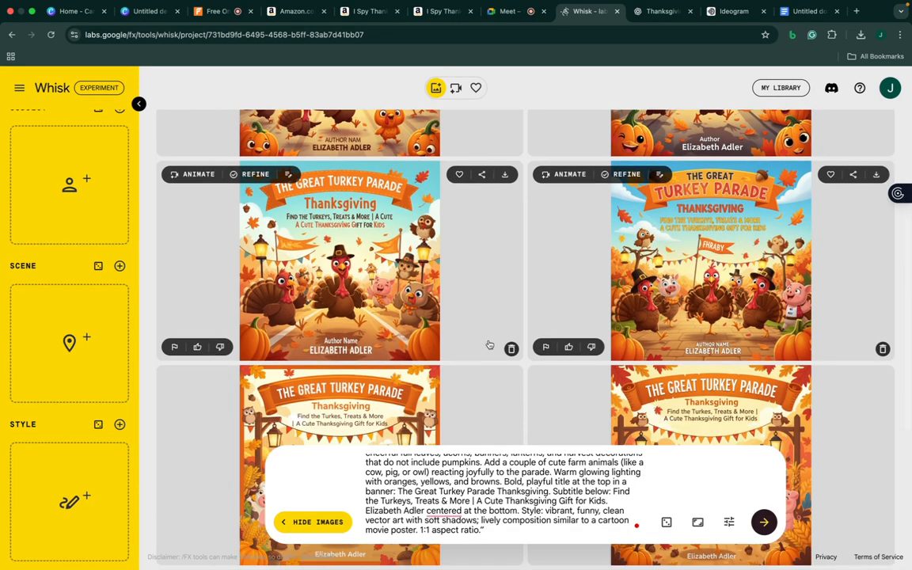
scroll(570, 299, "down", 4)
scroll(623, 269, "down", 3)
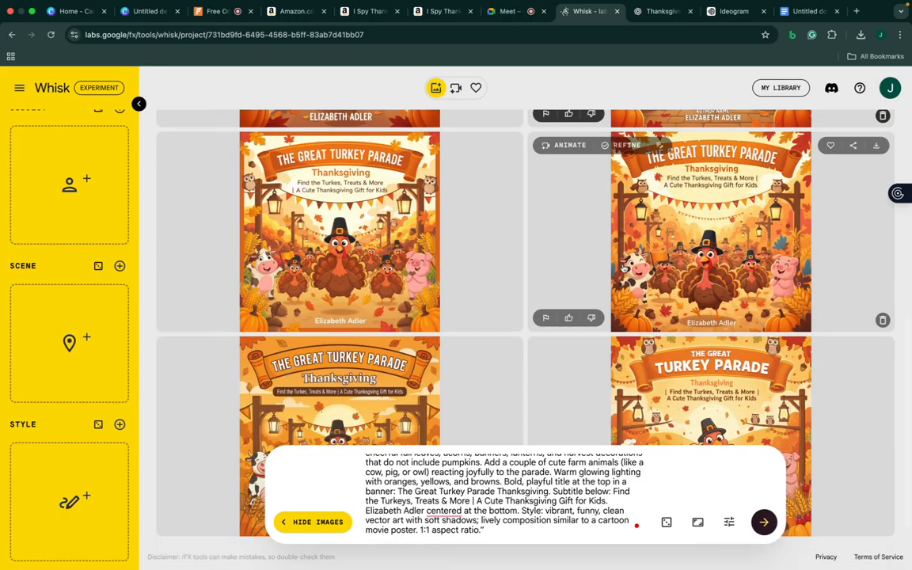
left_click(661, 13)
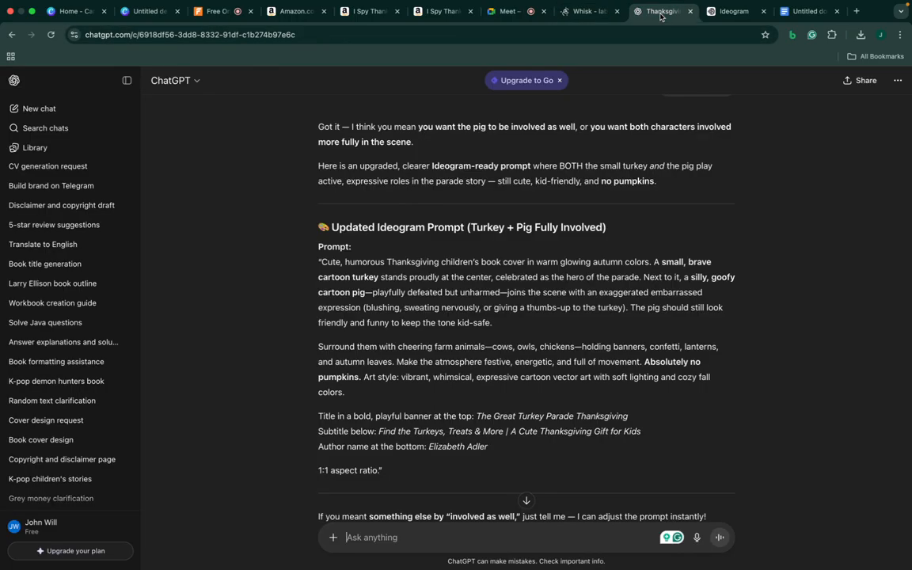
Tell ChatGPT you want a full-blown story with scenes, characters and plot, not an Ideogram prompt
scroll(474, 332, "down", 2)
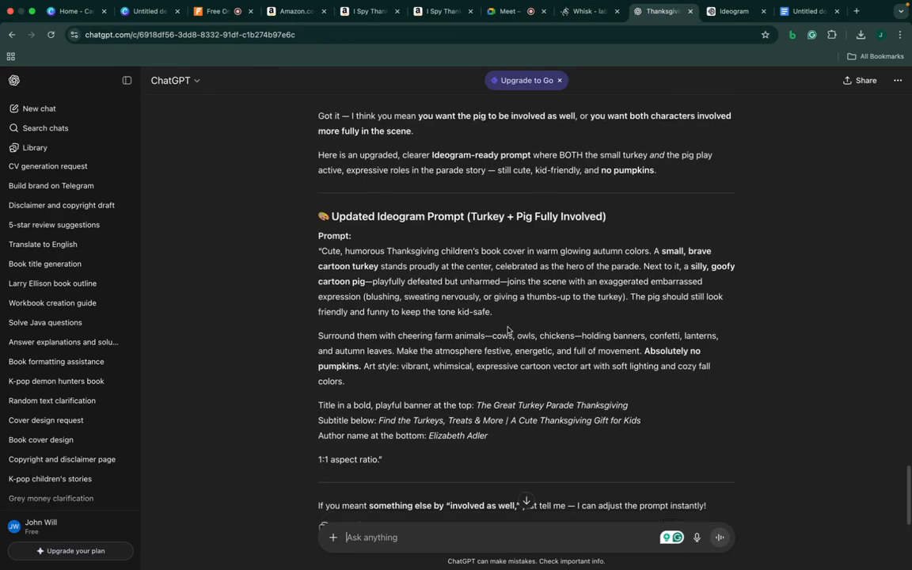
scroll(485, 238, "up", 5)
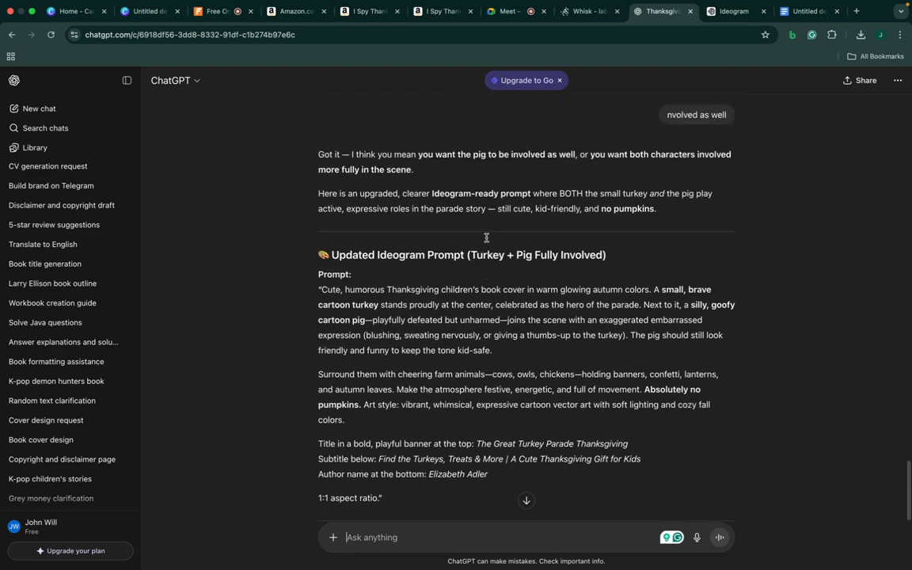
scroll(486, 241, "up", 9)
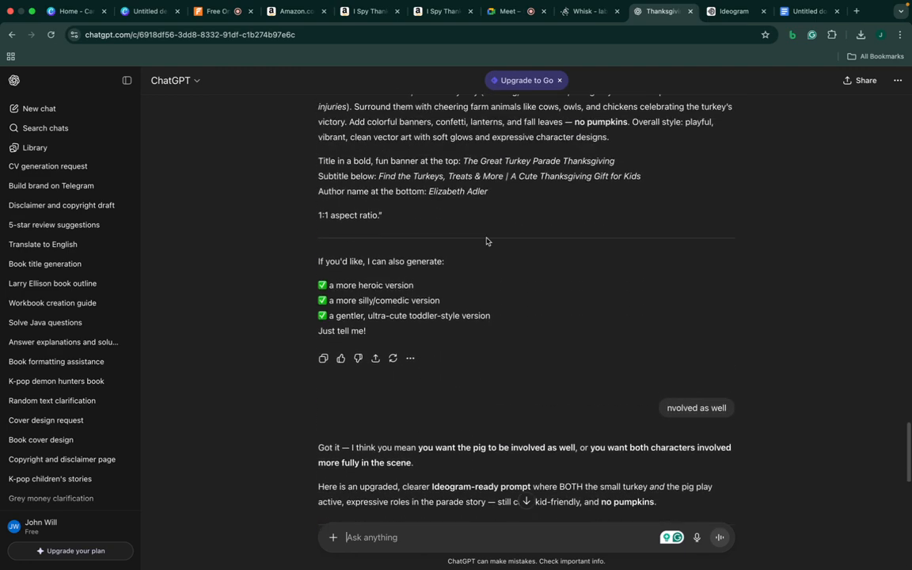
scroll(486, 242, "up", 4)
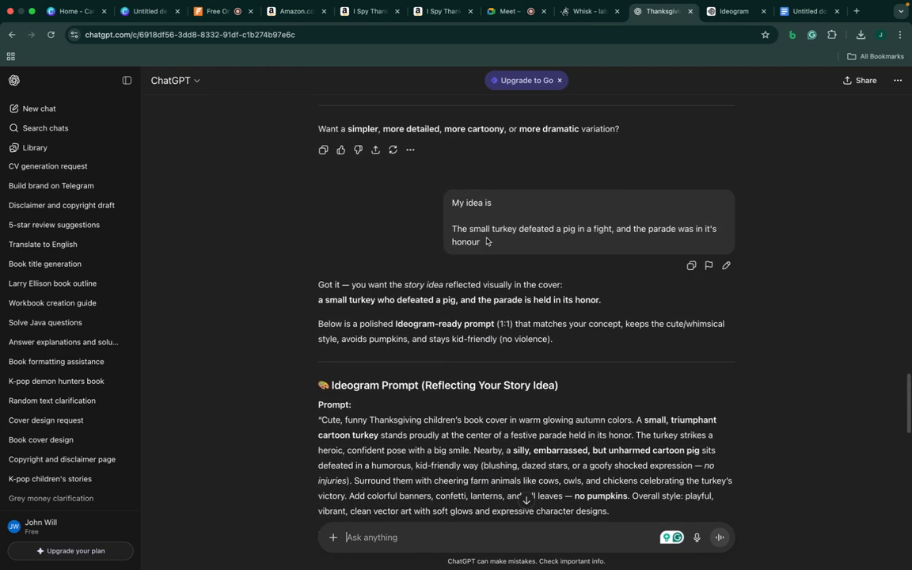
scroll(486, 242, "up", 1)
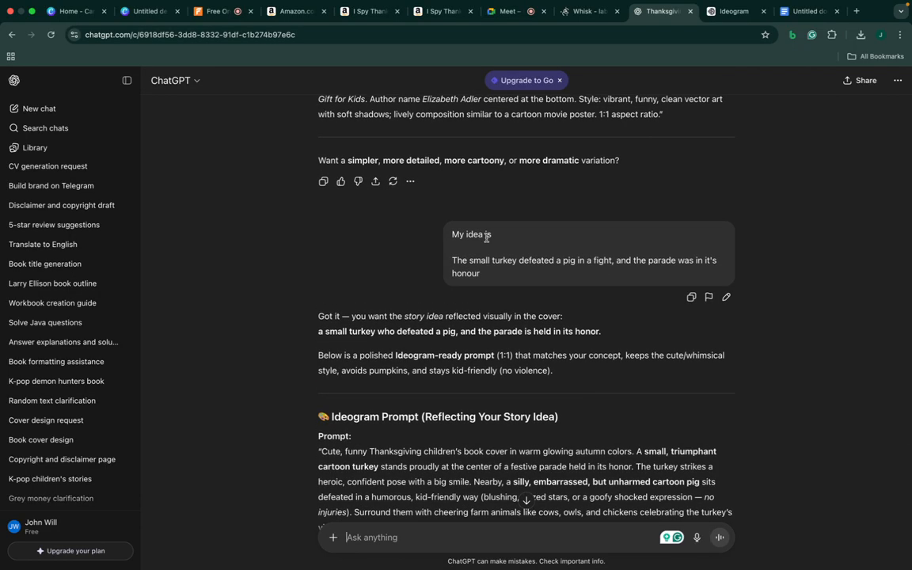
left_click(526, 500)
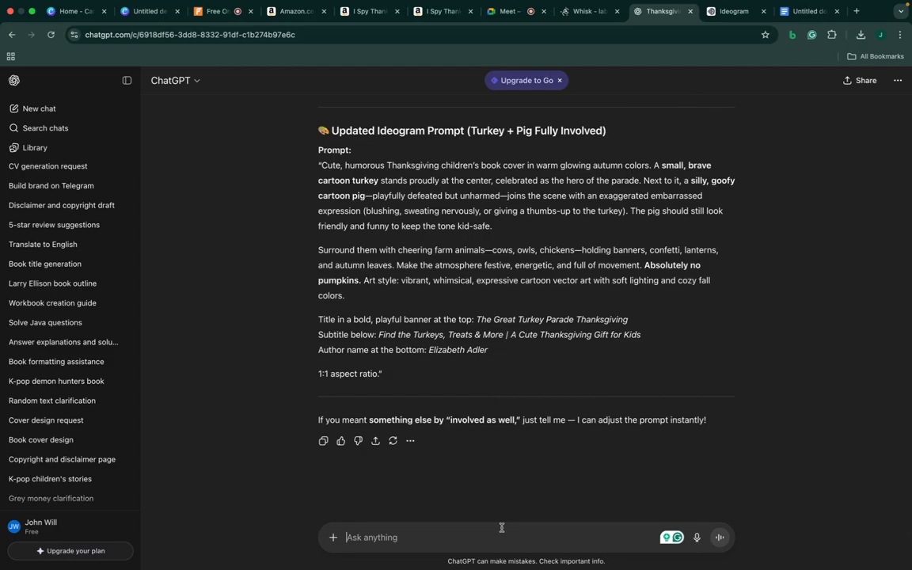
type("i want")
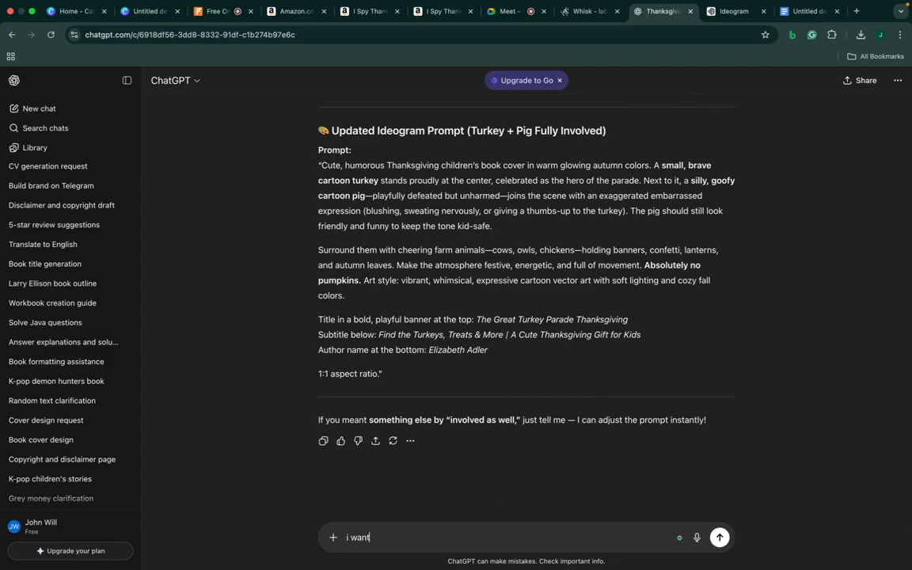
type(" a full blown story, not. ideogram prompt")
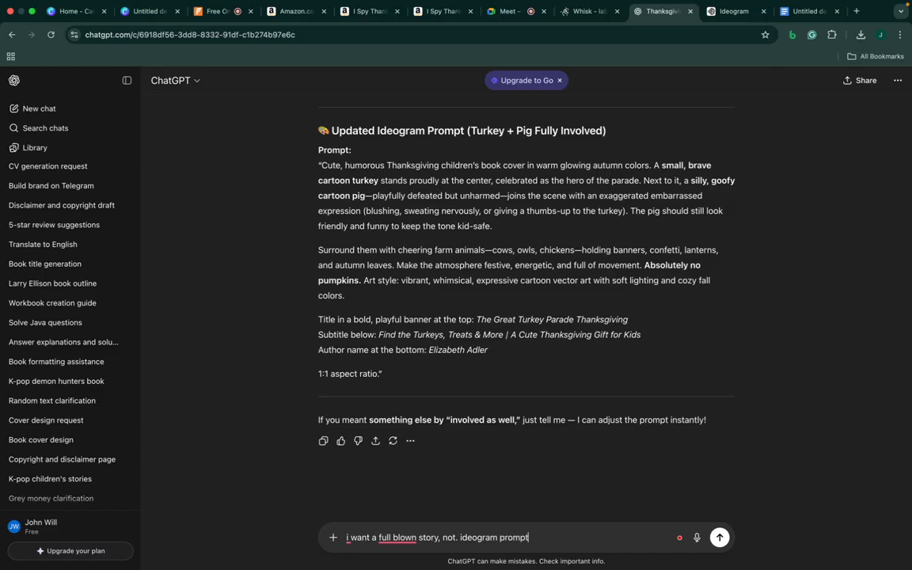
key("shift+Return")
key("shift+Return")
type("Scenes")
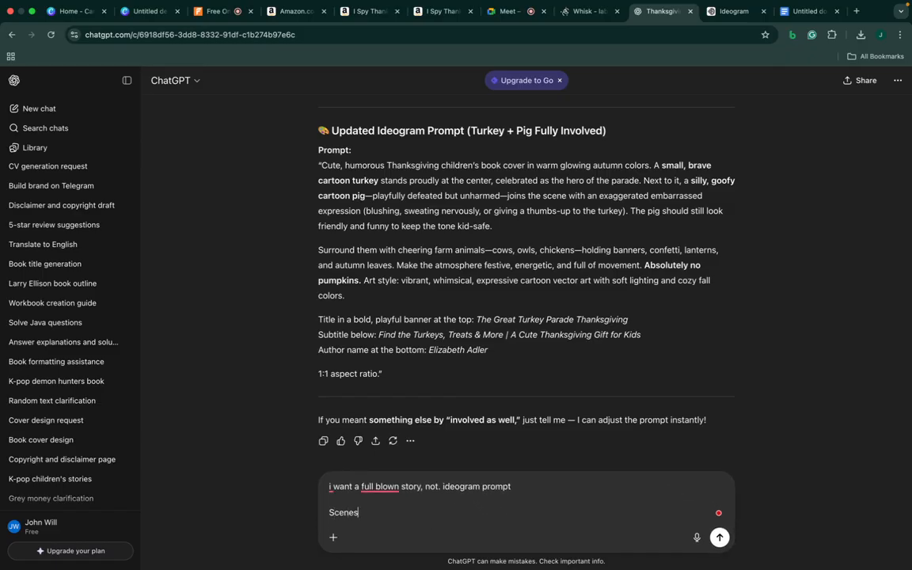
type(", characters and plot")
key("Return")
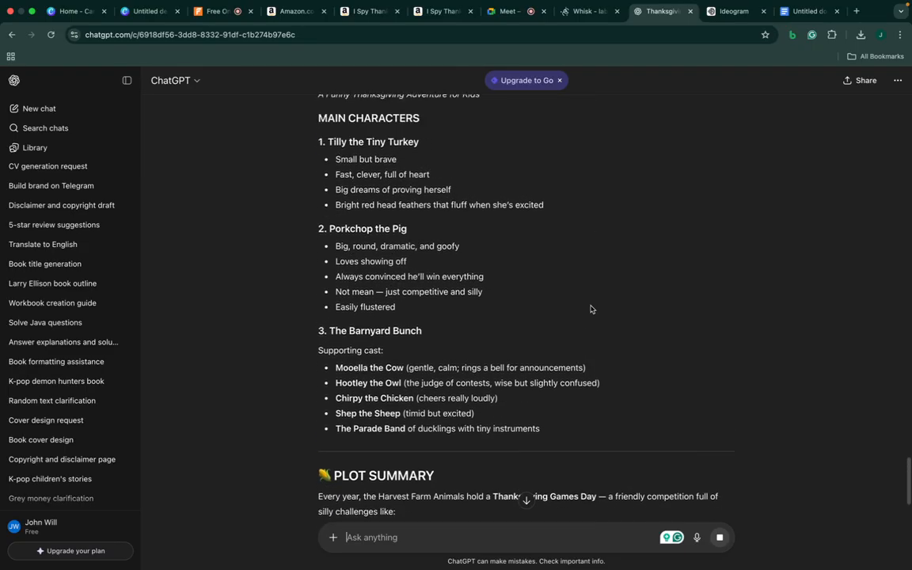
Select Tilly the Tiny Turkey's character description from the story concept and return to Whisk
scroll(590, 309, "up", 1)
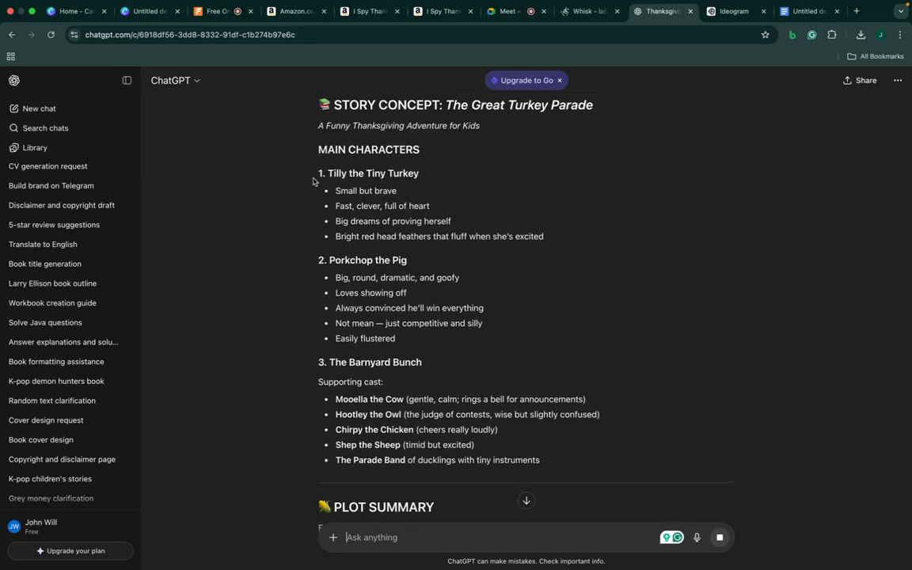
left_click_drag(327, 173, 544, 241)
key("super+c")
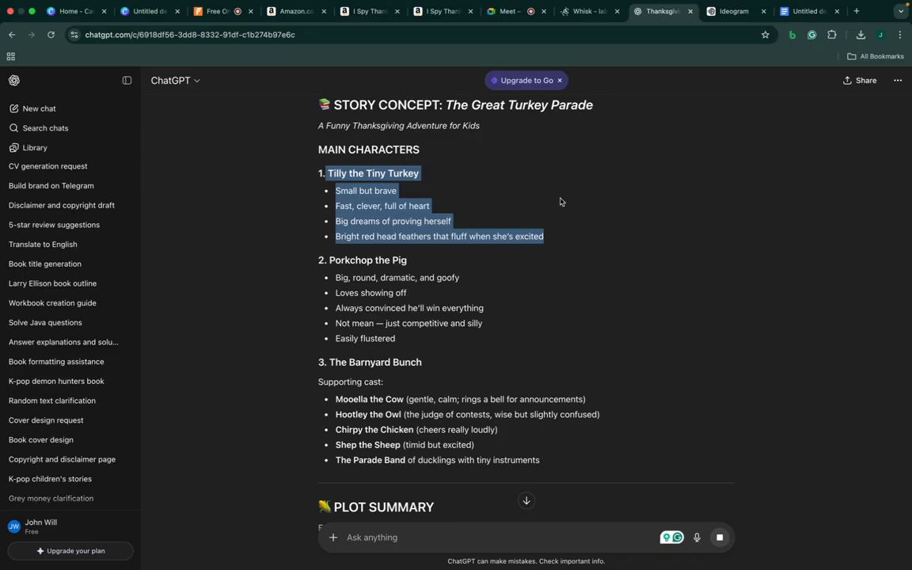
left_click(586, 11)
mouse_move(70, 159)
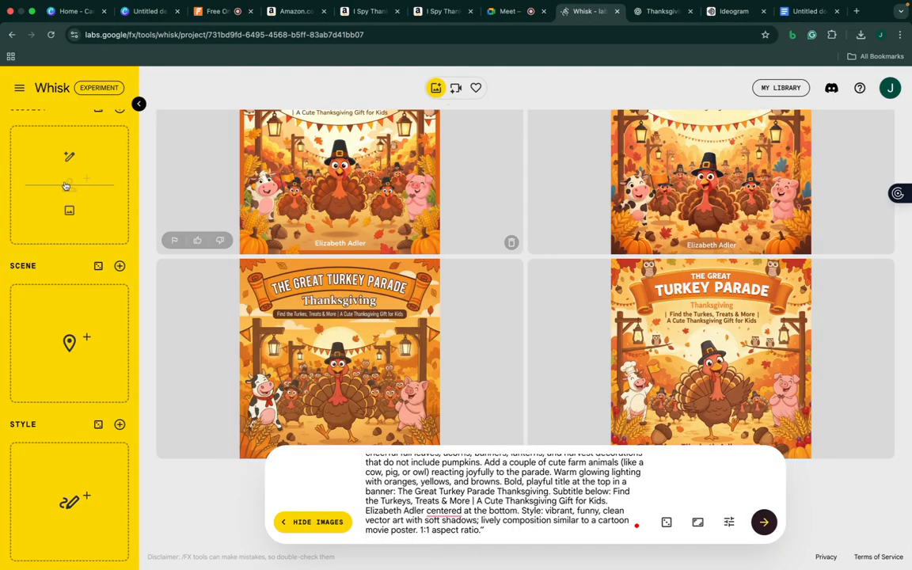
Generate a red-crested cartoon turkey subject from Tilly's pasted description
left_click(70, 153)
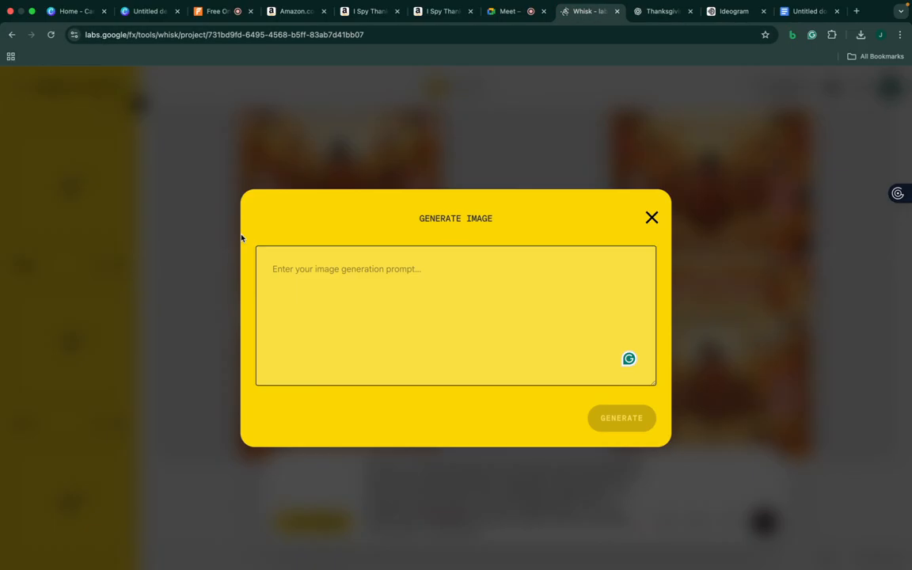
key("super+v")
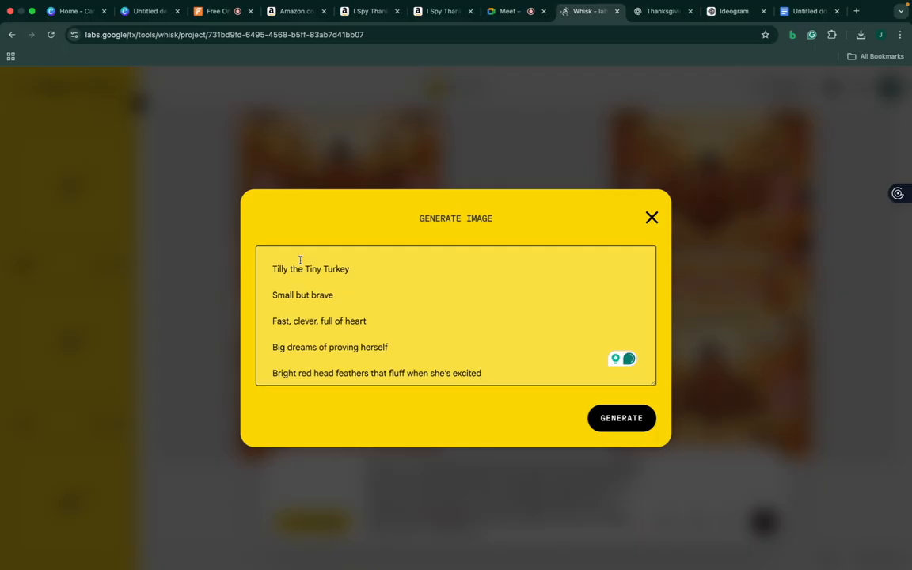
left_click(607, 422)
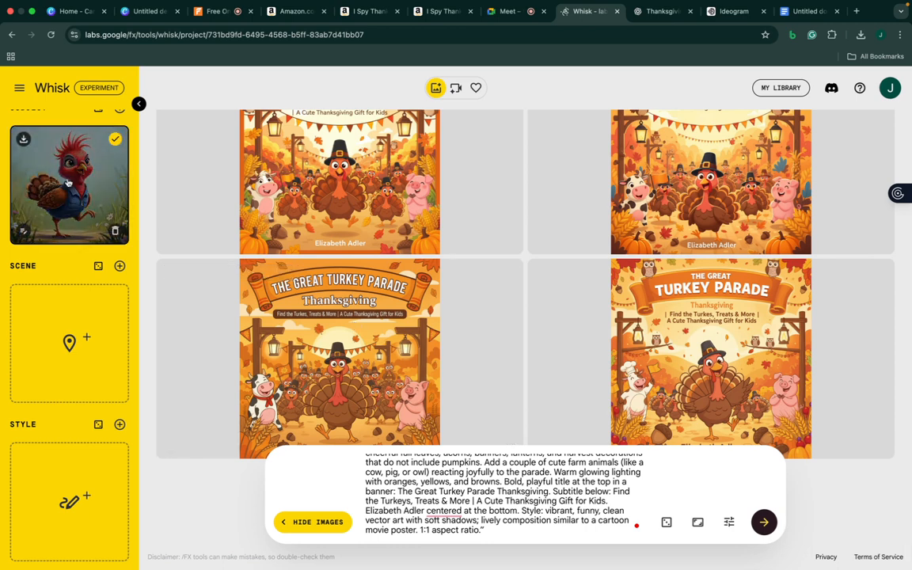
left_click(120, 112)
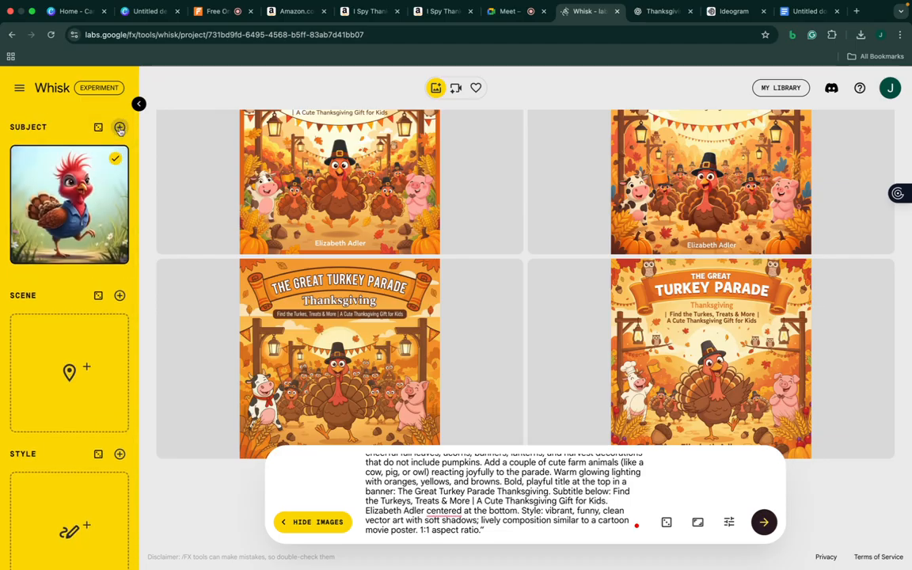
Generate a Tilly subject with brown instead of red head feathers, and delete the red-crested turkey
left_click(79, 275)
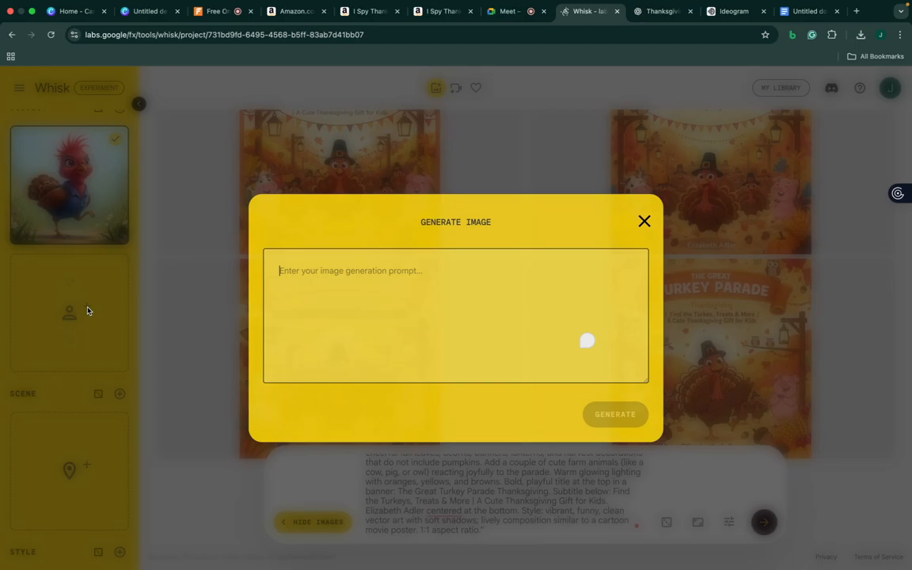
key("super+v")
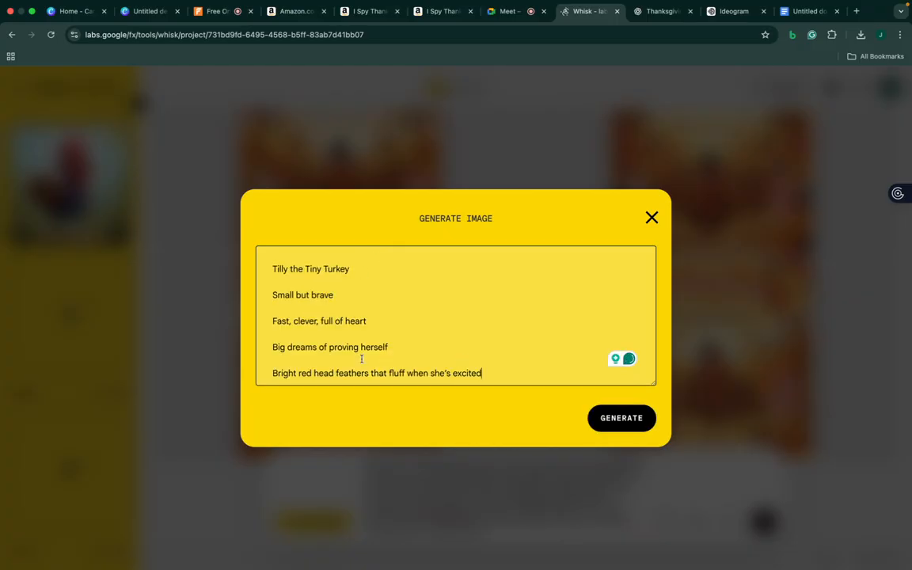
left_click(312, 373)
key("BackSpace")
key("BackSpace")
key("BackSpace")
key("BackSpace")
type("brown")
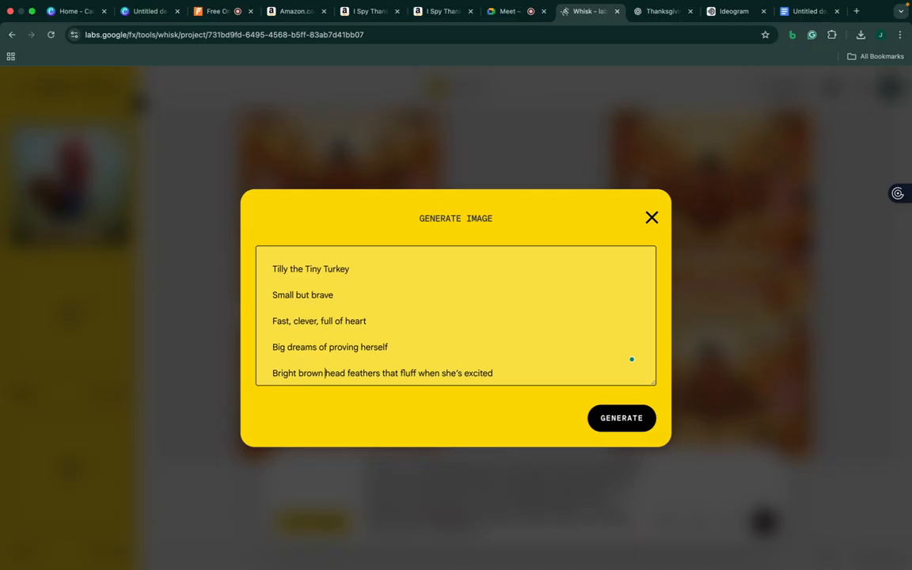
left_click(621, 418)
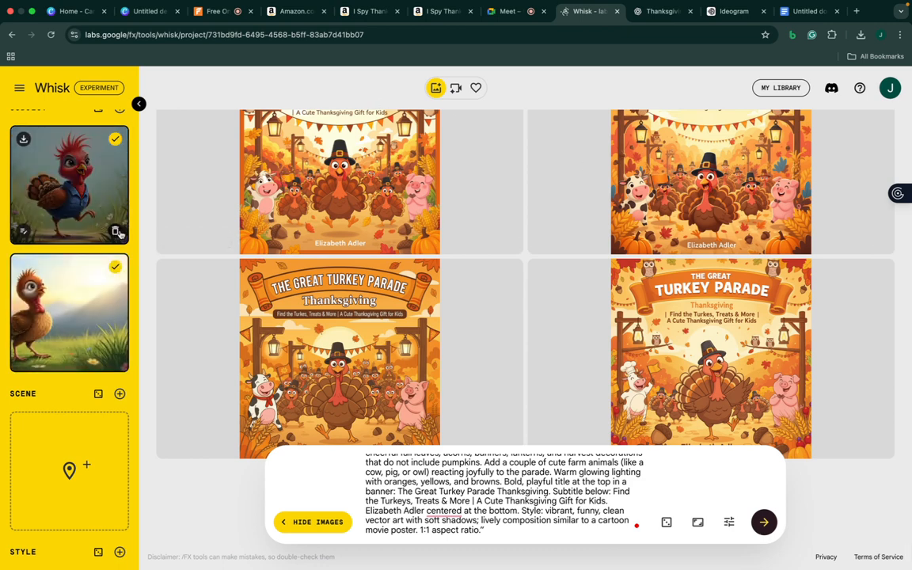
left_click(116, 231)
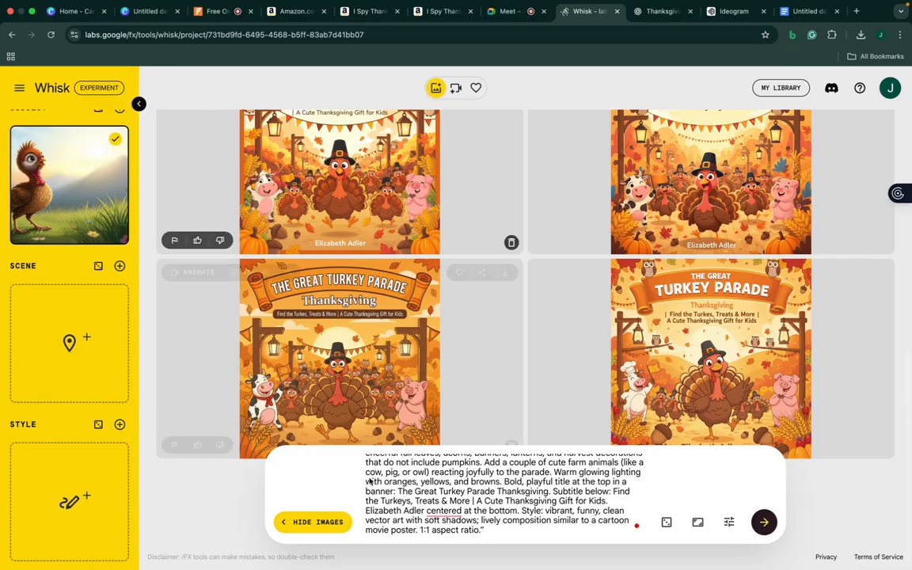
Replace the old prompt with 'turkey staring at the moon' and generate two new images
key("super+a")
key("BackSpace")
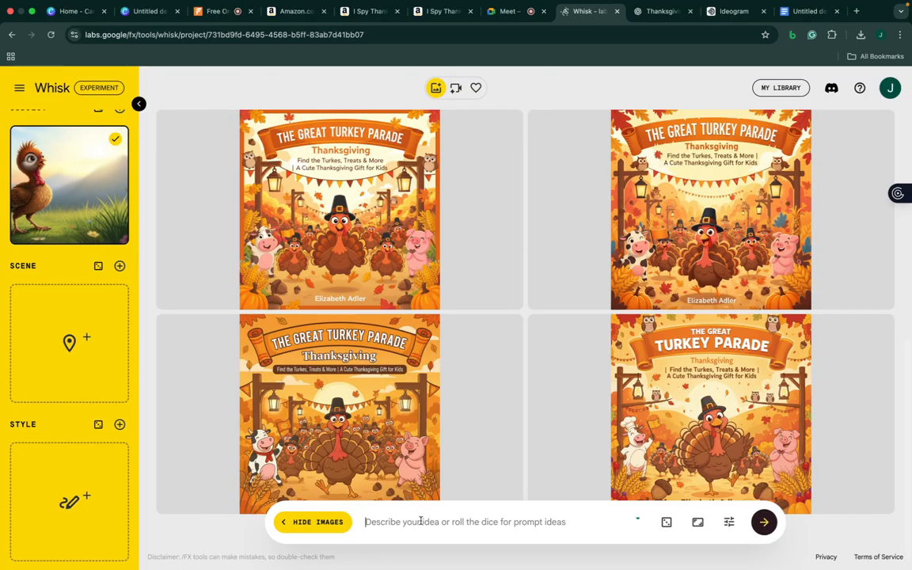
type("turkey loo")
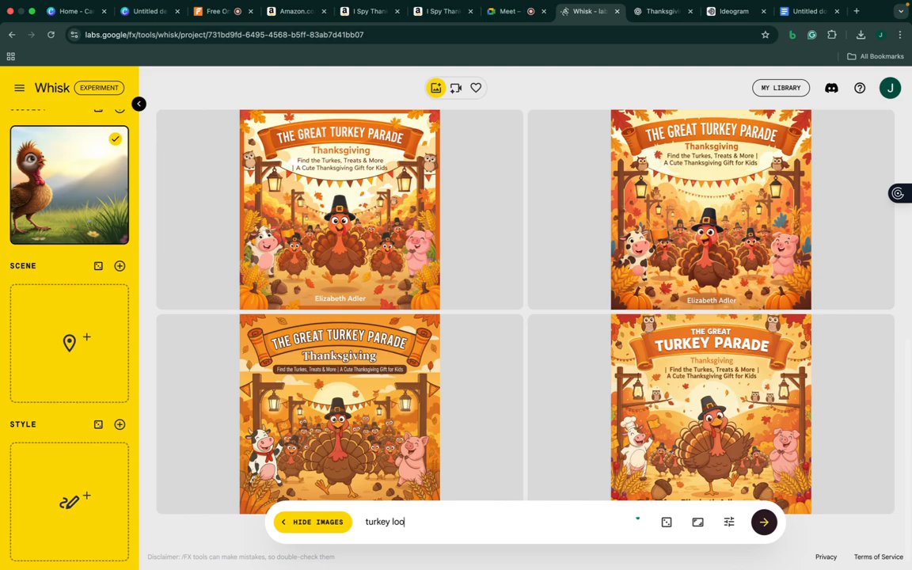
key("BackSpace")
left_click(764, 524)
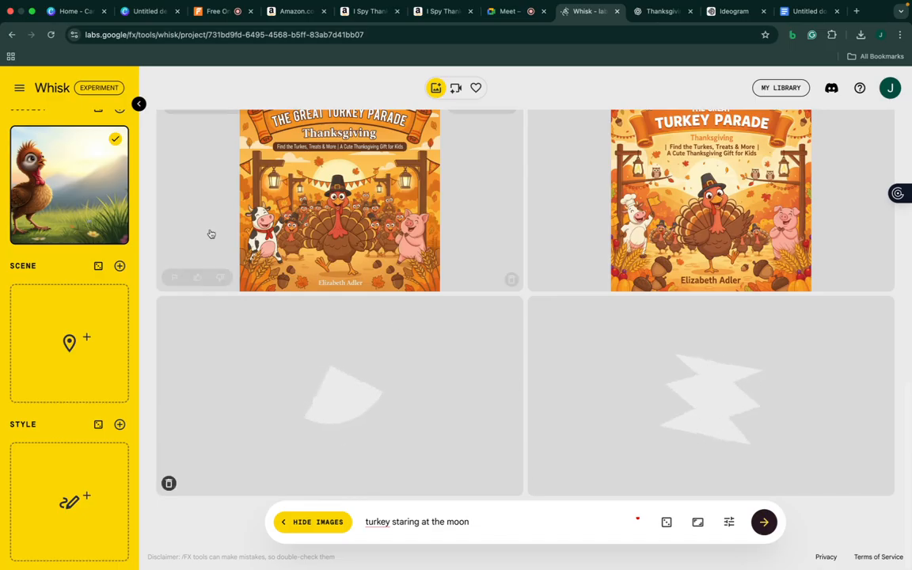
mouse_move(97, 196)
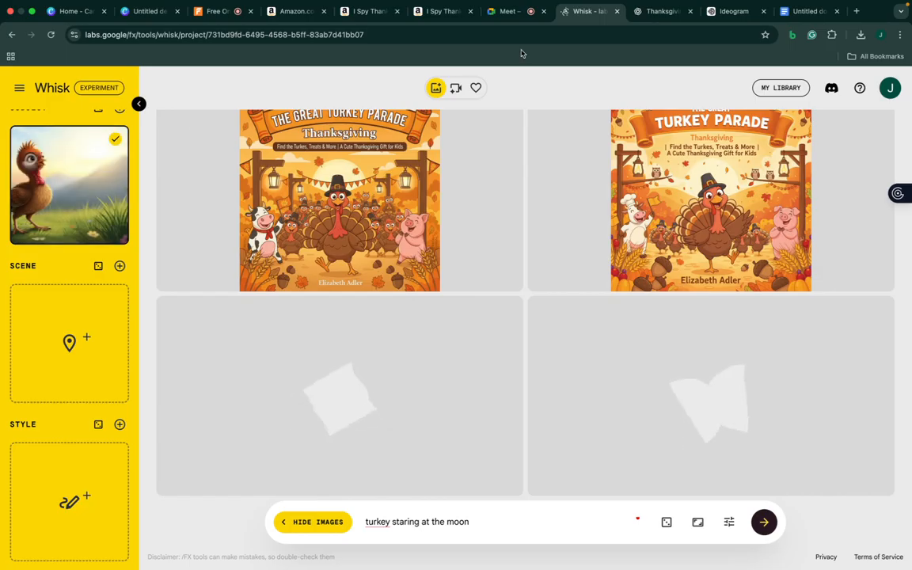
Select the Porkchop the Pig description in ChatGPT's story concept and return to Whisk
left_click(657, 11)
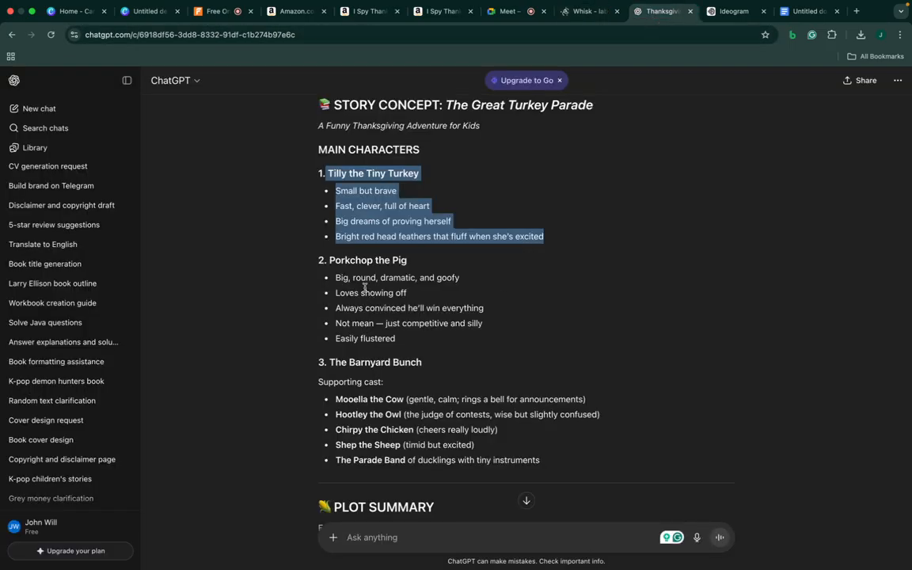
left_click(335, 260)
left_click_drag(330, 260, 400, 340)
key("super+c")
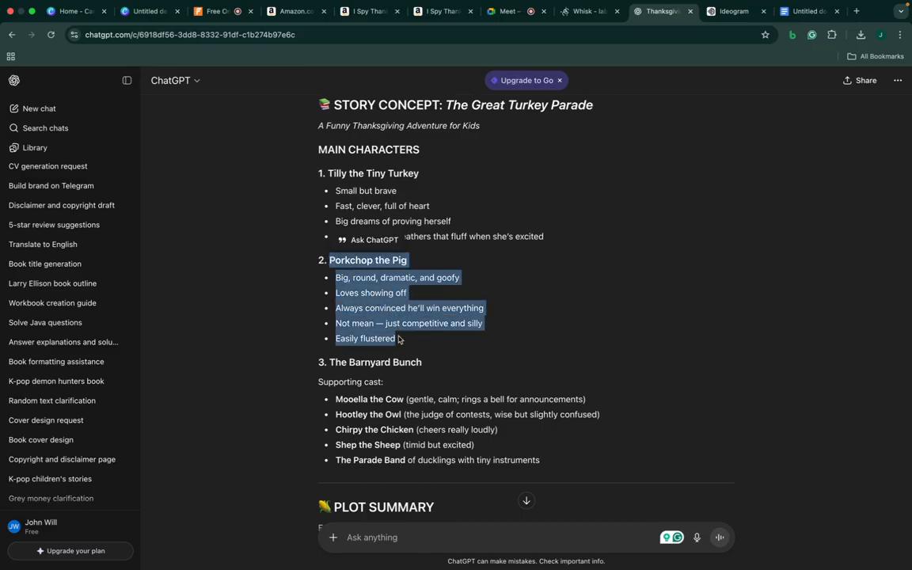
left_click(589, 13)
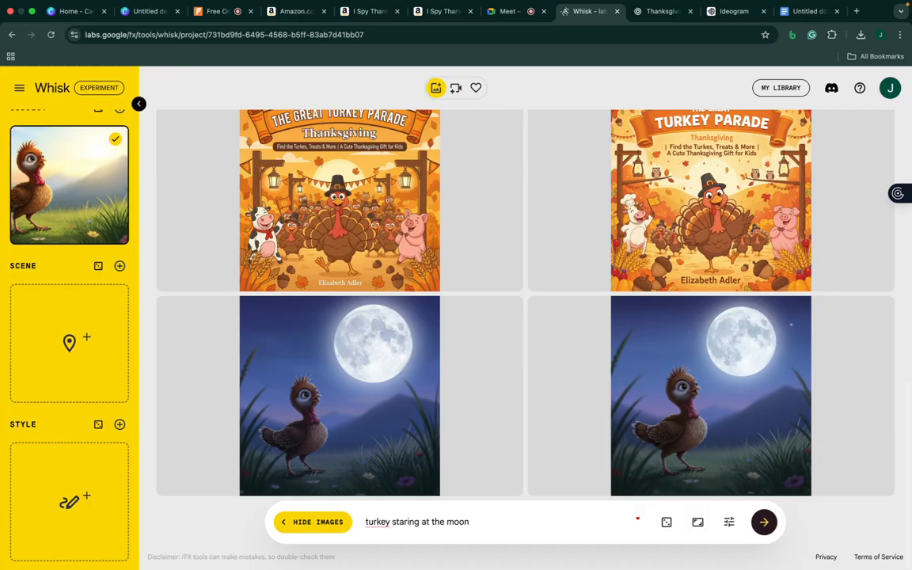
Change the prompt to 'turkey with cornstack staring at the moon' and generate
left_click(391, 521)
type("with co")
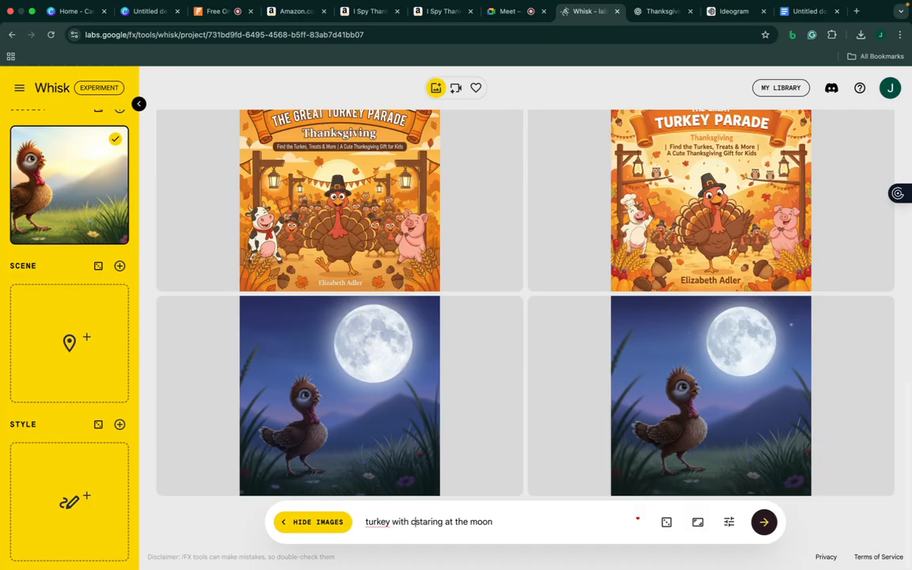
type("rnstack")
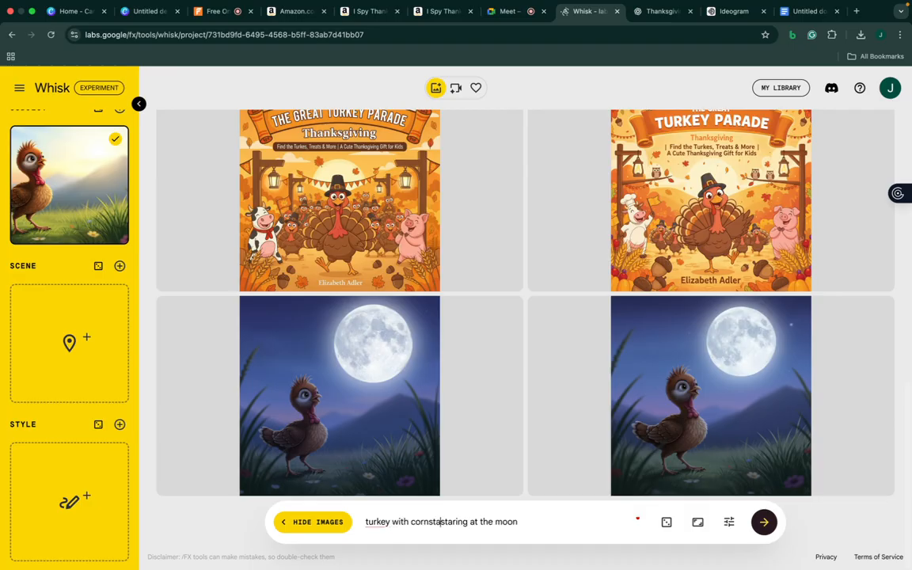
key("Return")
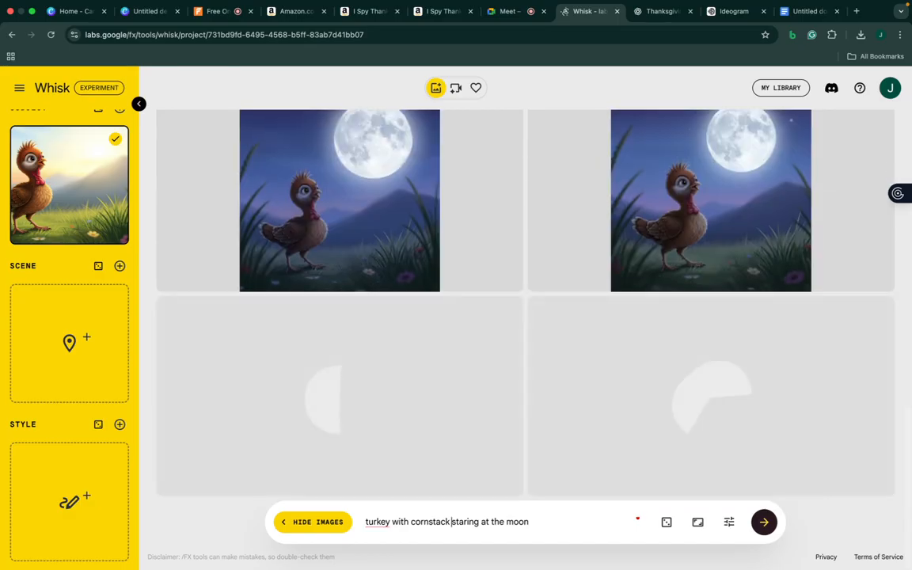
Admit the waiting participant into the Google Meet call, then check the ChatGPT and Ideogram tabs before returning to Whisk
left_click(505, 13)
left_click(842, 296)
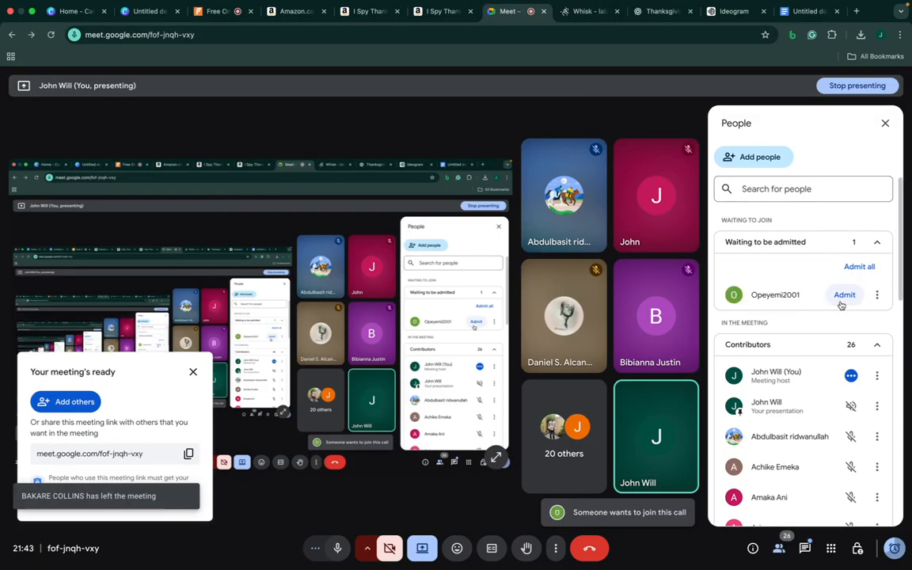
left_click(649, 11)
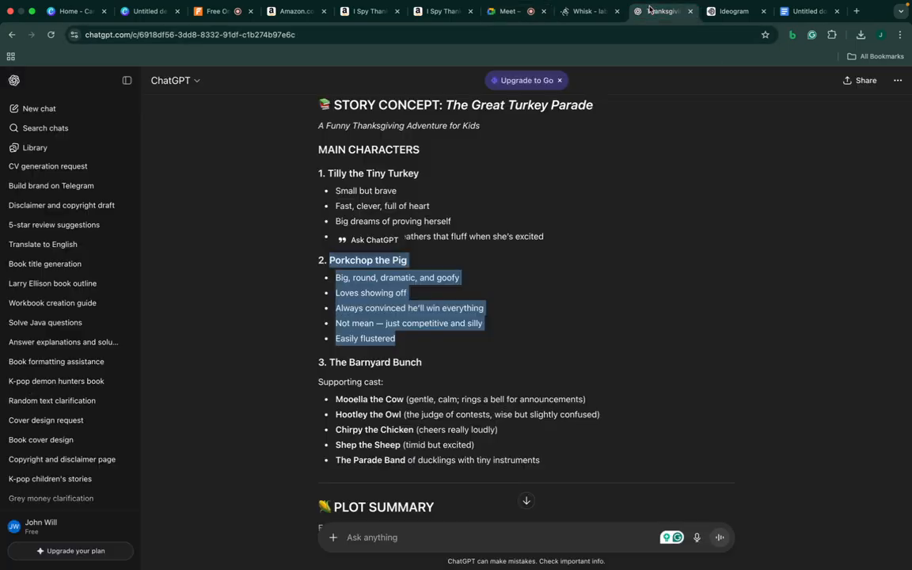
left_click(744, 12)
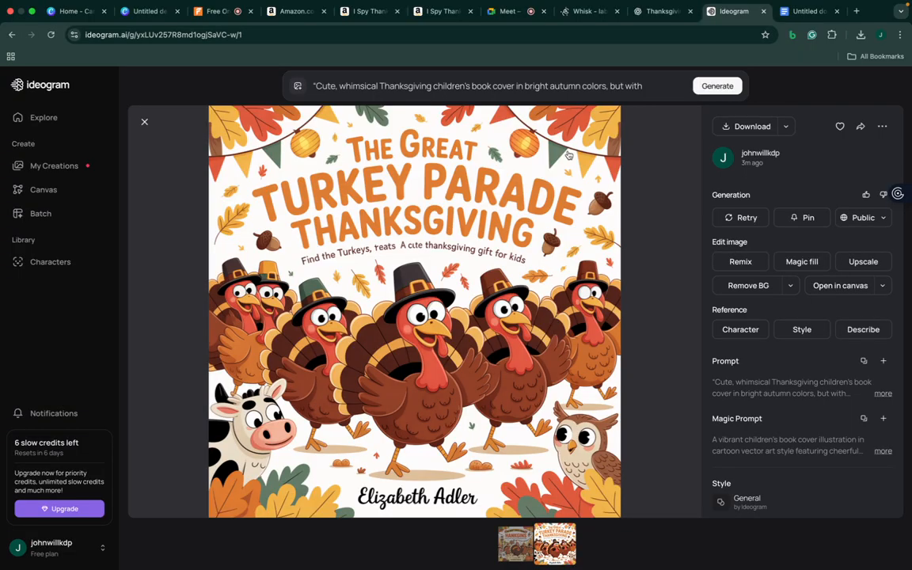
left_click(590, 16)
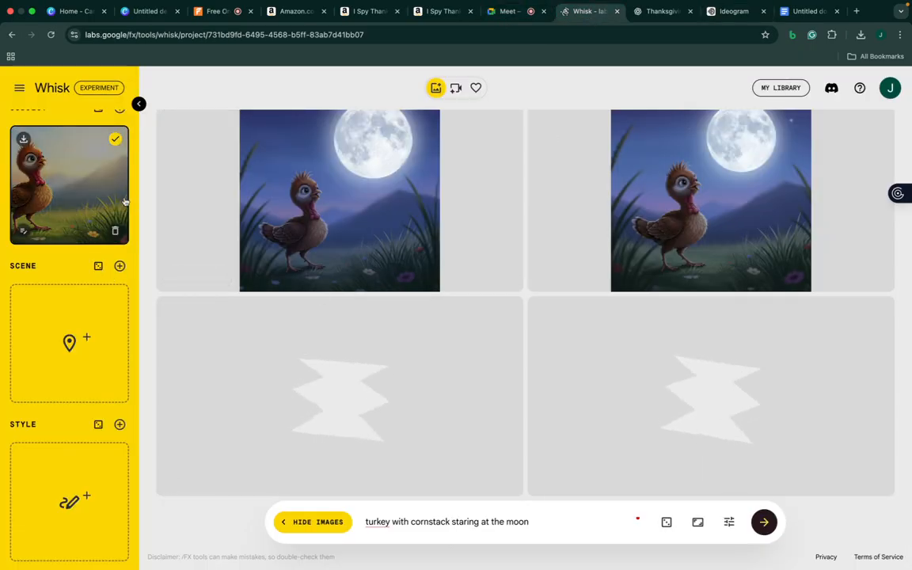
scroll(111, 197, "up", 1)
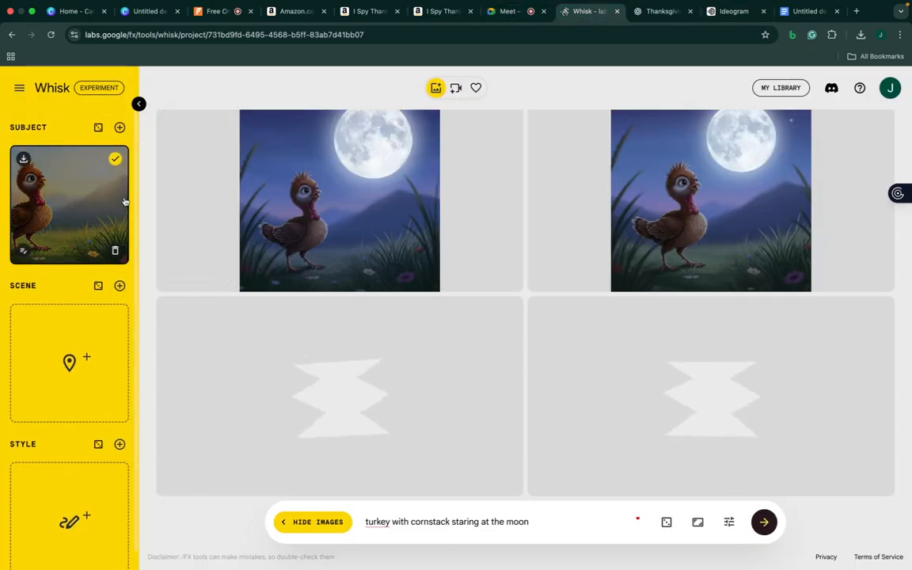
Add a subject from the pasted Porkchop the Pig description and generate it
left_click(139, 104)
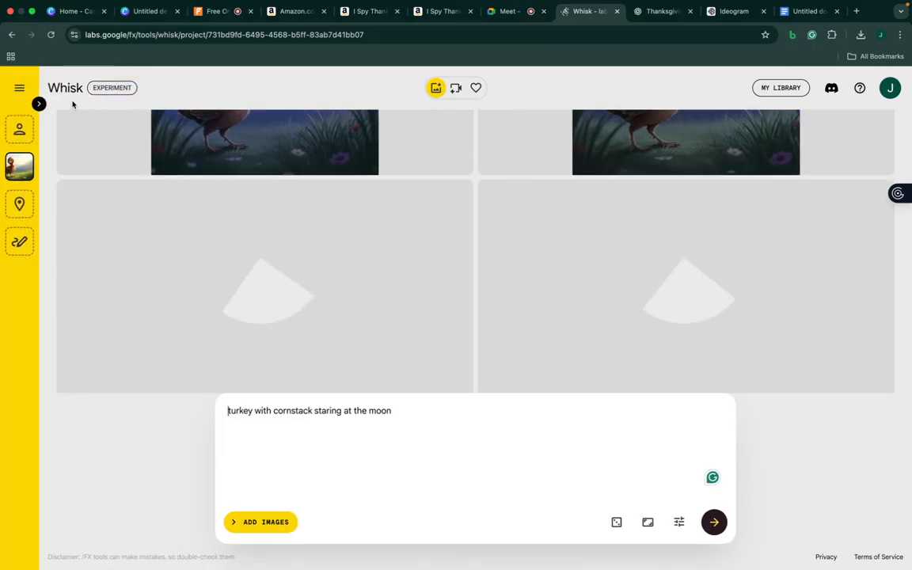
left_click(37, 103)
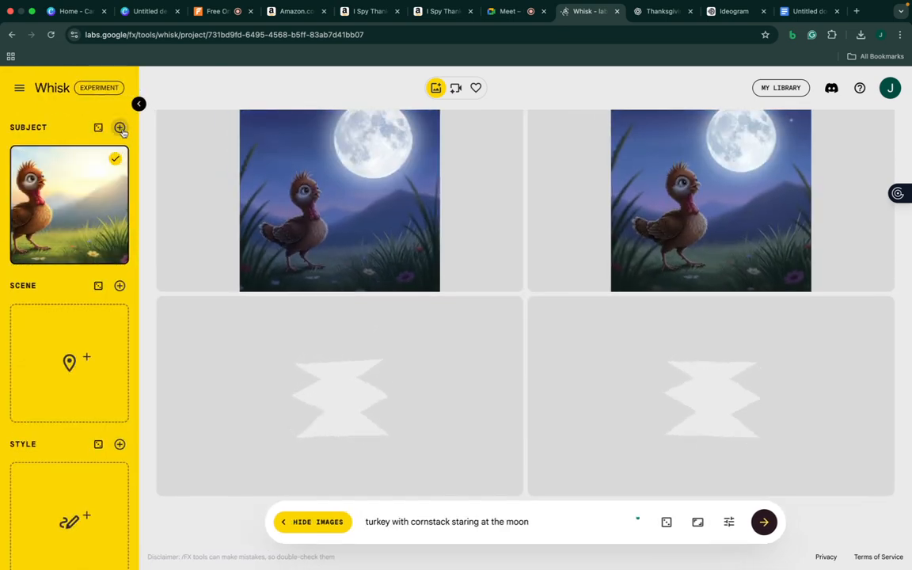
left_click(119, 128)
left_click(72, 285)
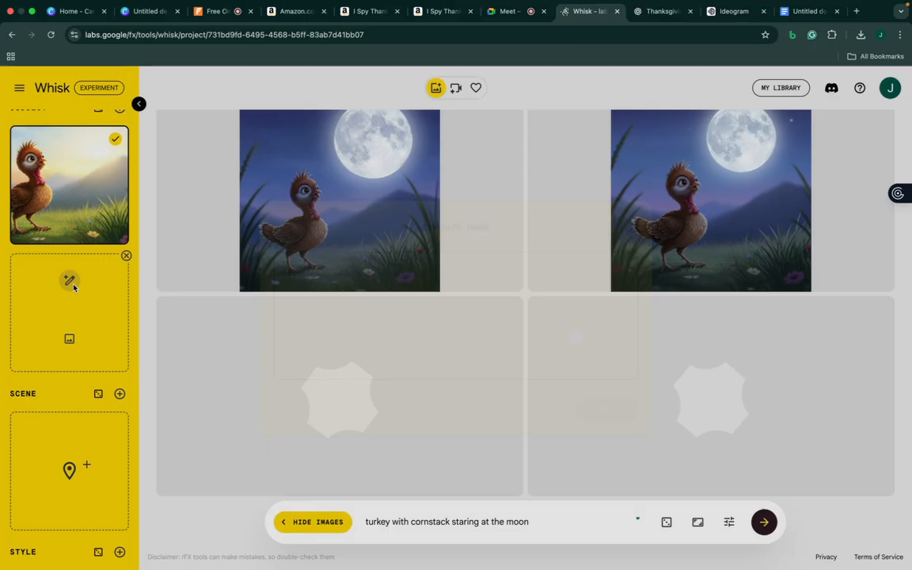
key("super+v")
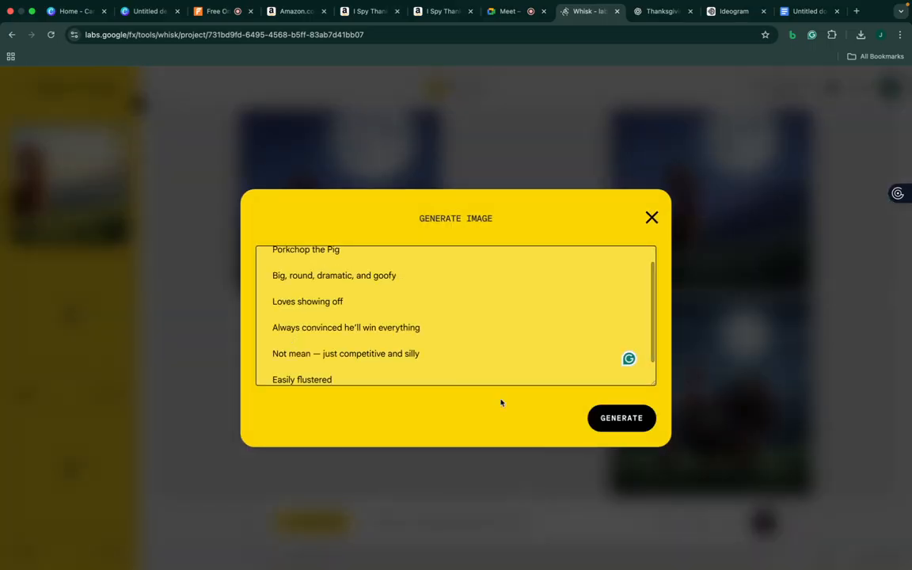
left_click(619, 420)
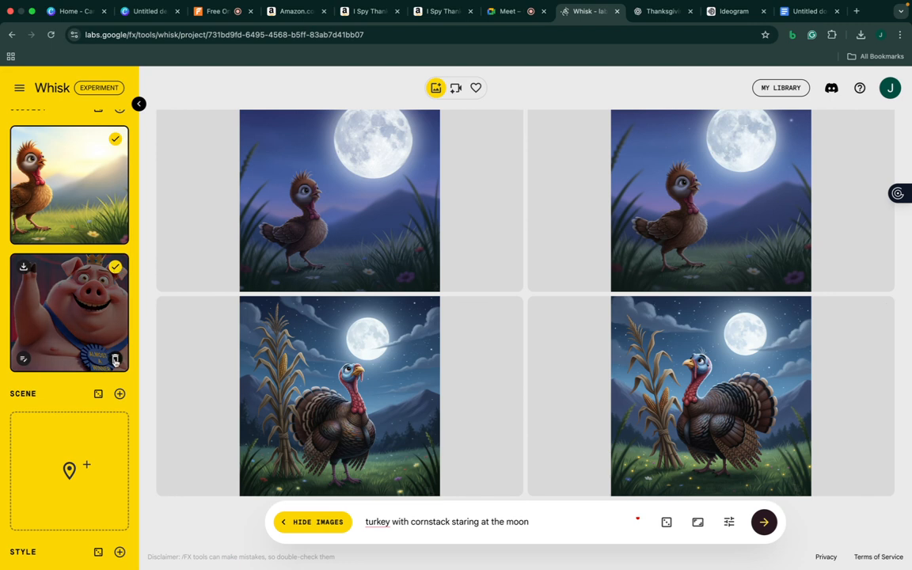
Delete the pig subject and add a fresh empty subject slot
left_click(115, 269)
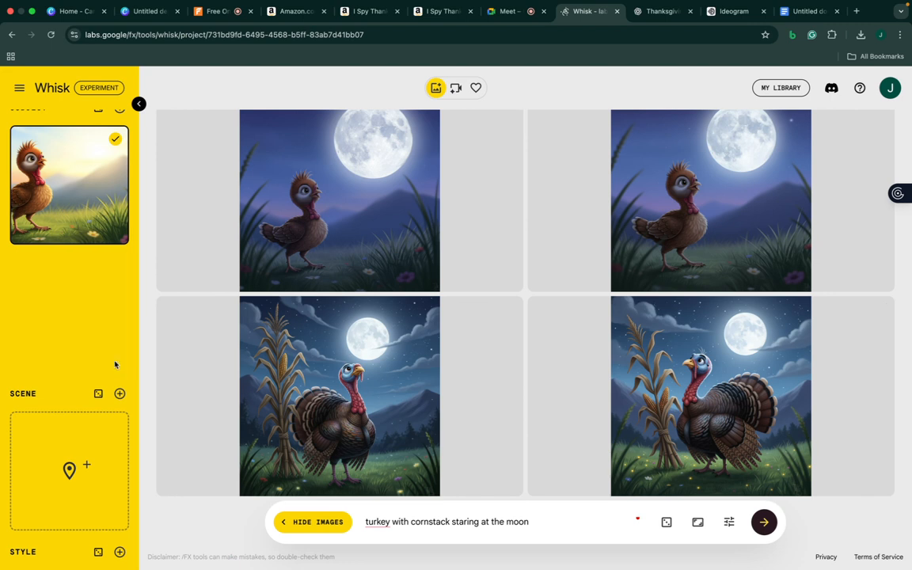
scroll(118, 158, "up", 1)
left_click(121, 126)
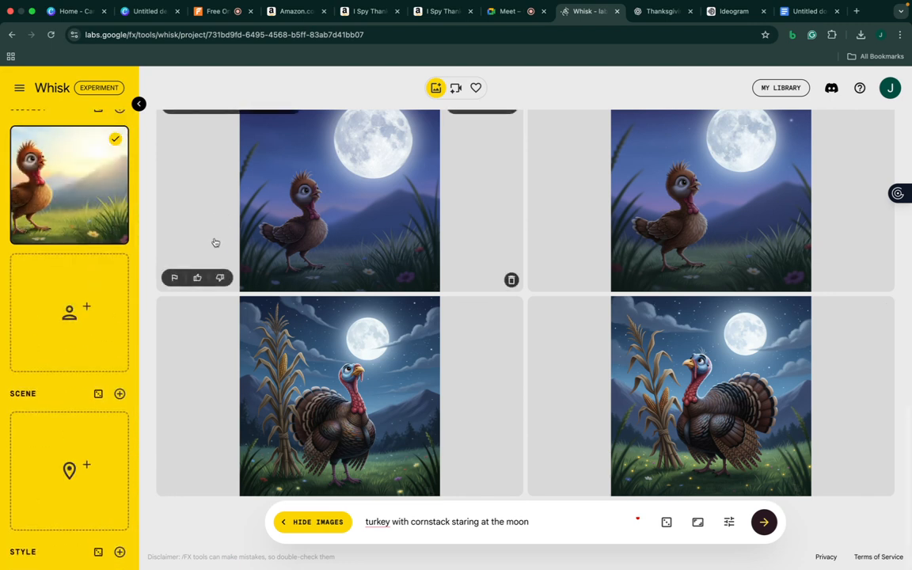
Ask ChatGPT for descriptive prompts for each character, then select the Porkchop the Pig prompt
left_click(664, 12)
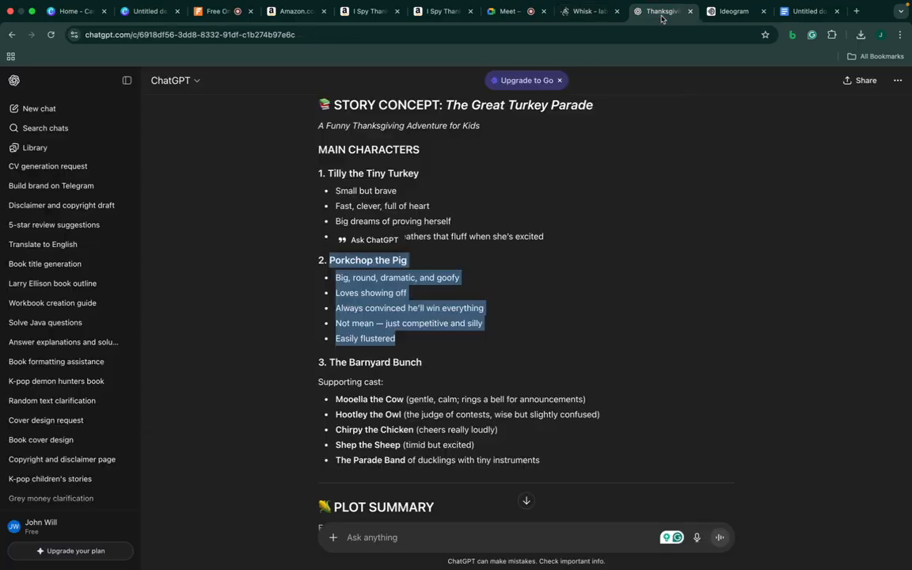
left_click(455, 546)
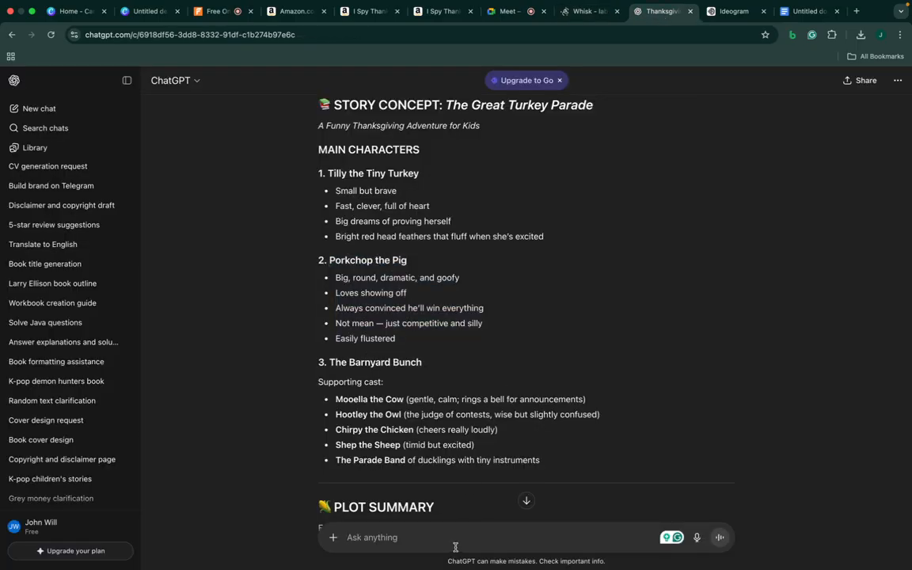
type("gl")
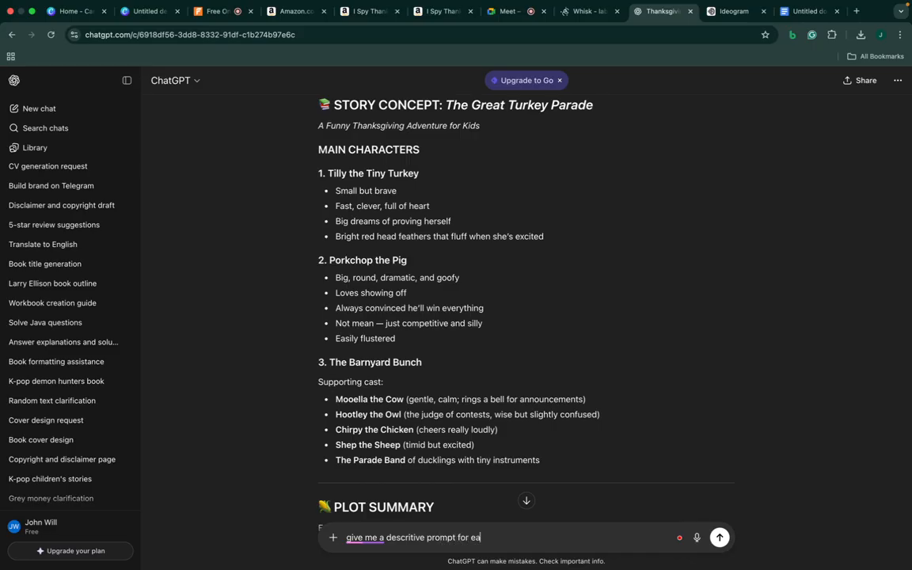
type("charcaters")
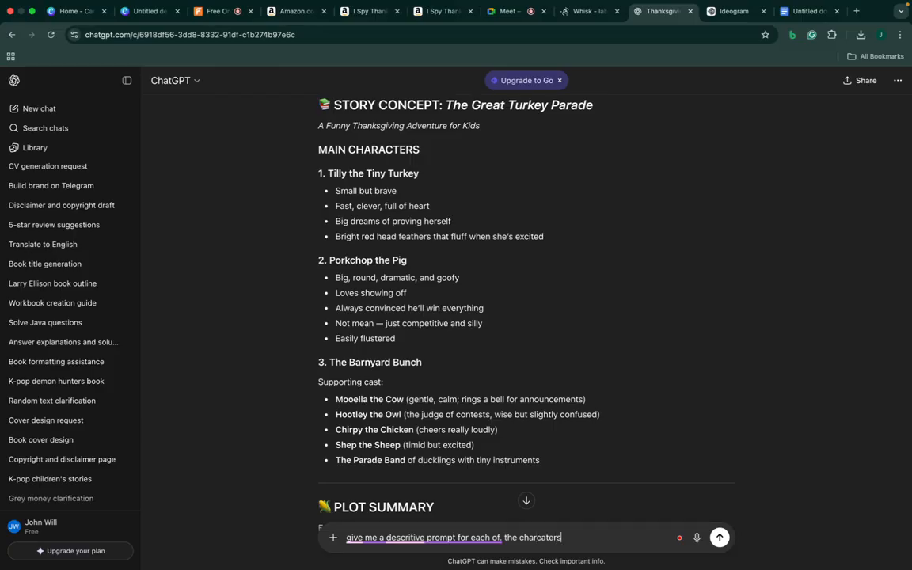
key("Return")
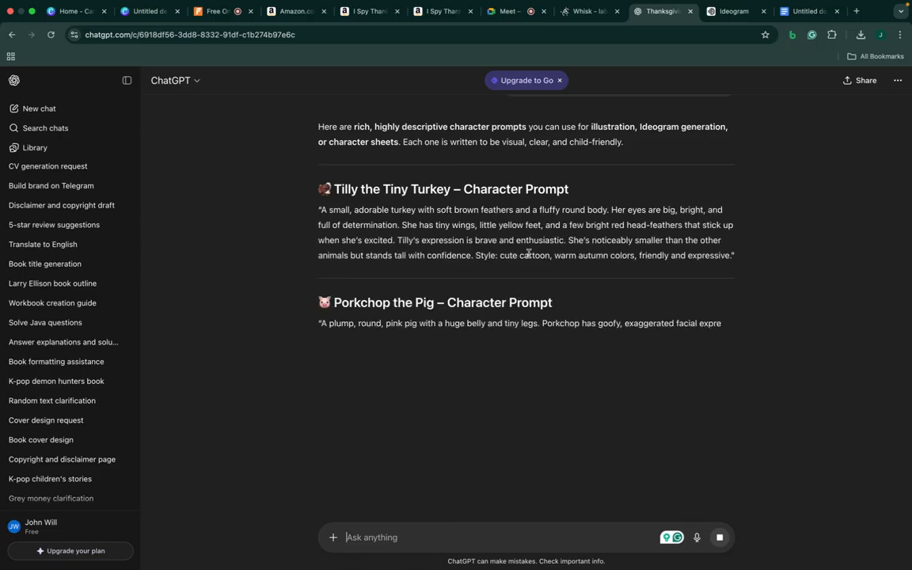
left_click_drag(319, 324, 511, 391)
key("super+c")
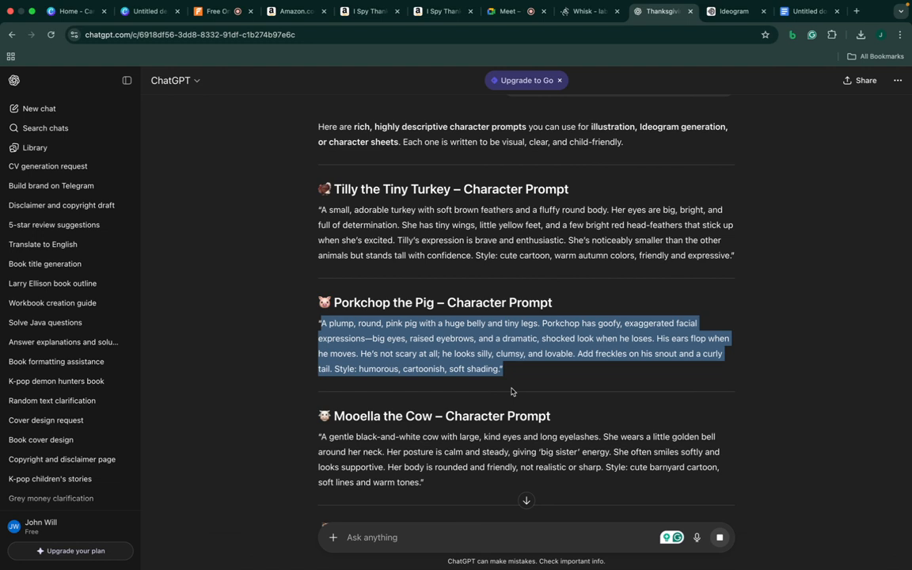
left_click(585, 12)
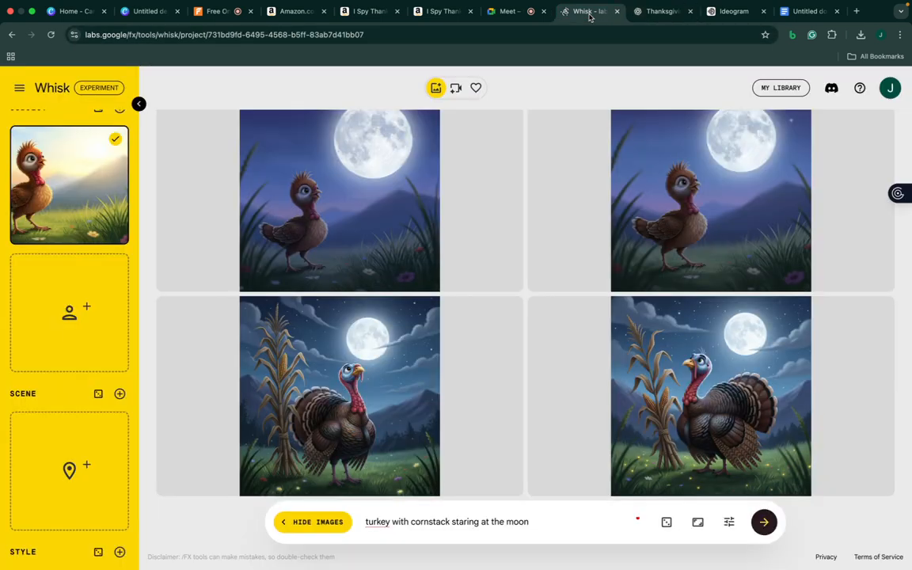
Delete the brown turkey subject and paste the Porkchop the Pig prompt into a new subject's text prompt
scroll(87, 222, "up", 1)
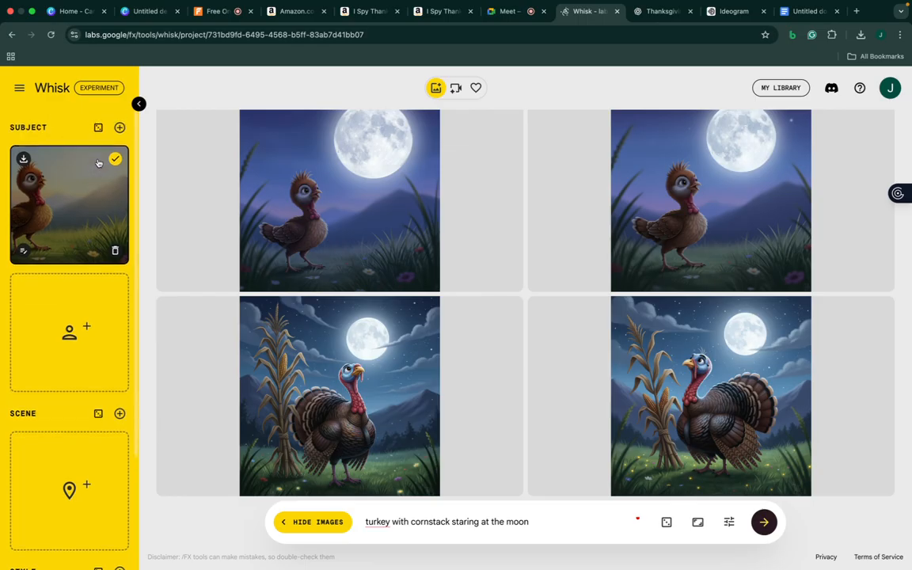
left_click(116, 252)
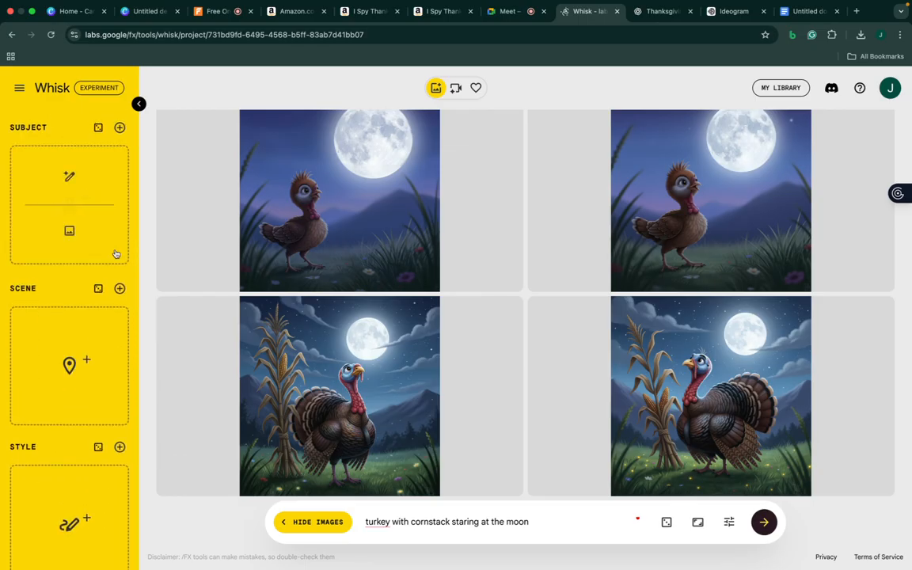
left_click(119, 127)
left_click(78, 185)
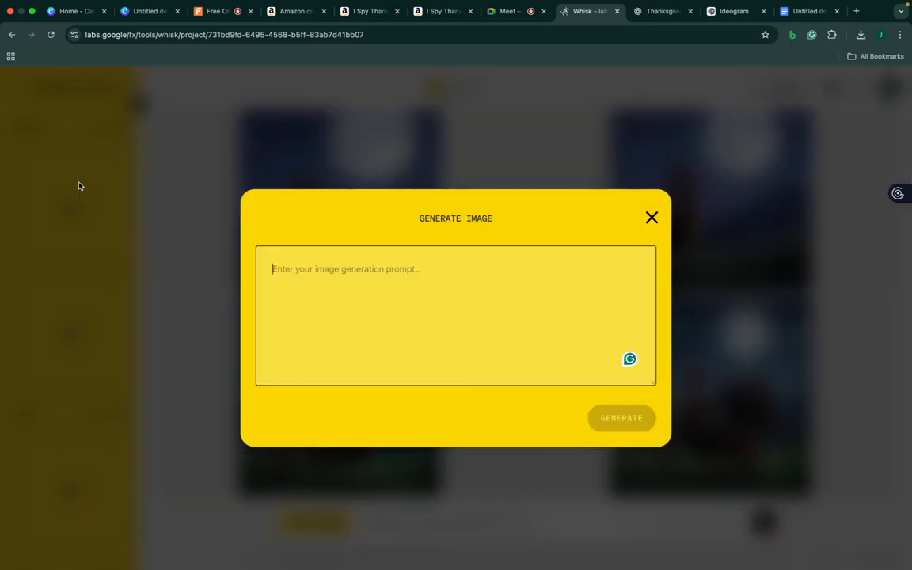
key("super+v")
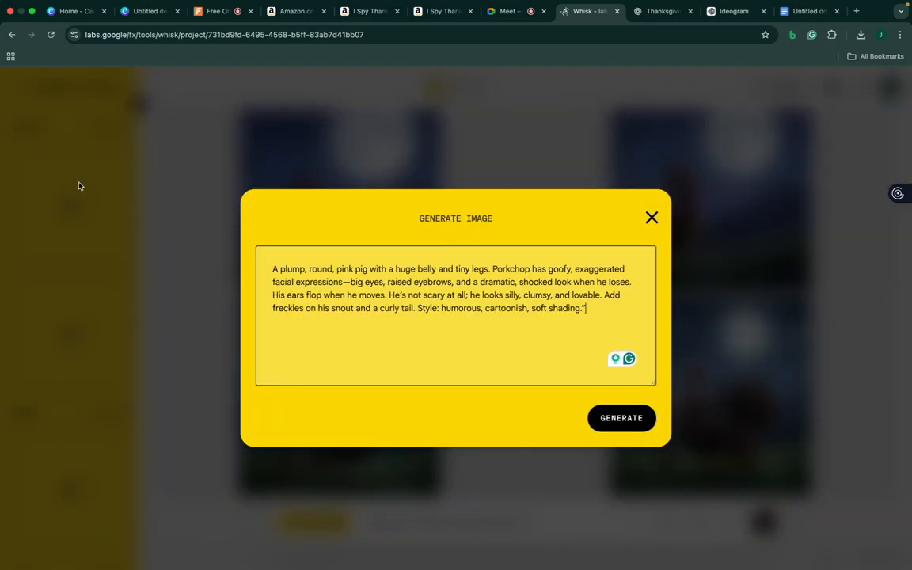
Generate the pig subject, then copy Tilly the Tiny Turkey's prompt from ChatGPT
left_click(621, 417)
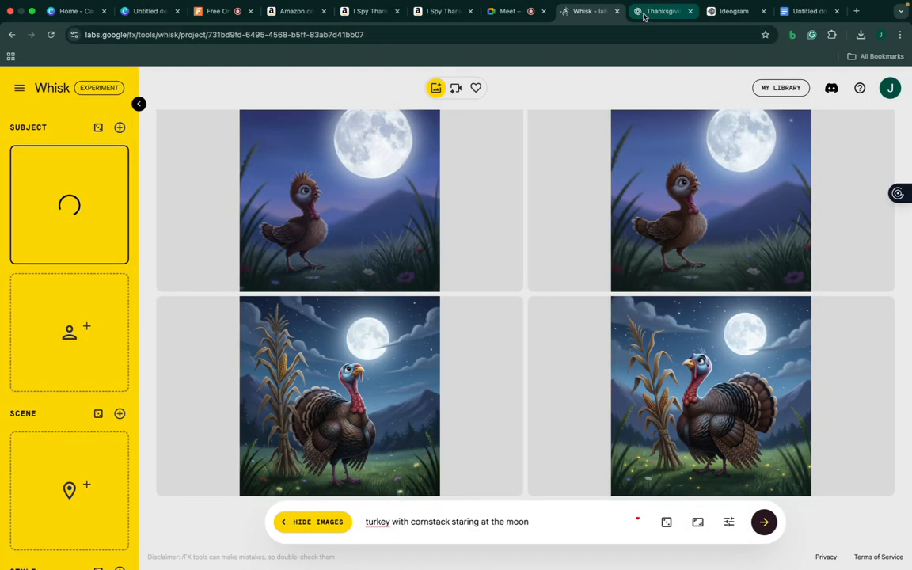
left_click(644, 14)
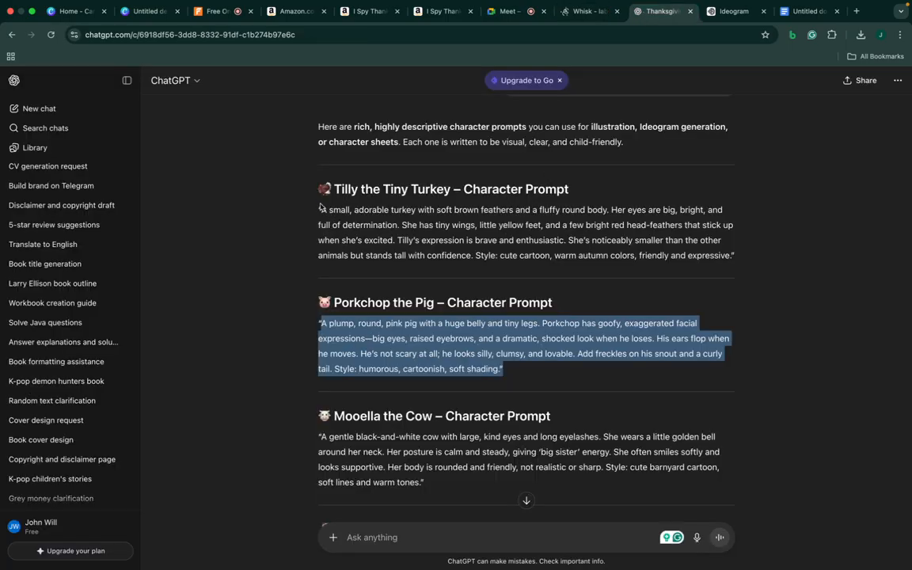
left_click_drag(319, 206, 718, 266)
key("super+c")
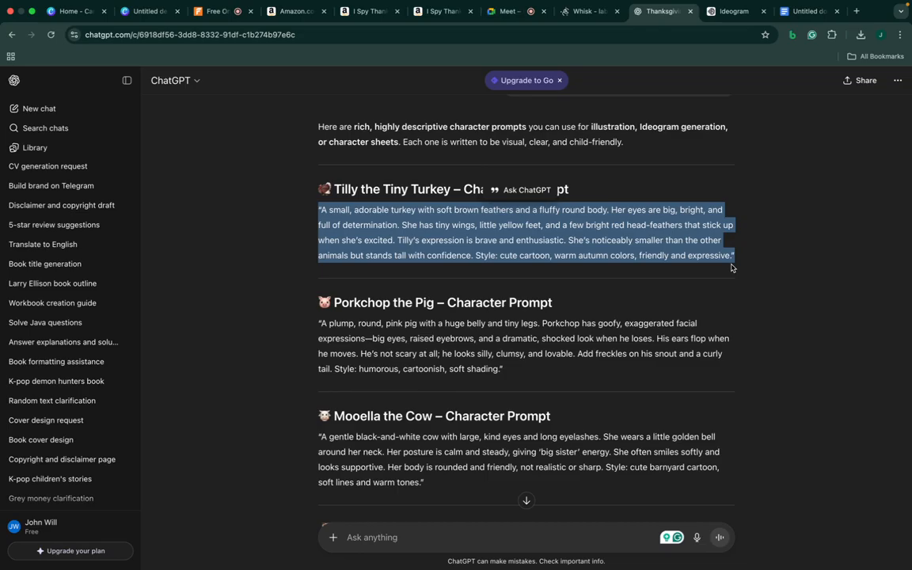
left_click(582, 12)
Paste Tilly's prompt into the subject text prompt and generate her cartoon turkey
mouse_move(114, 194)
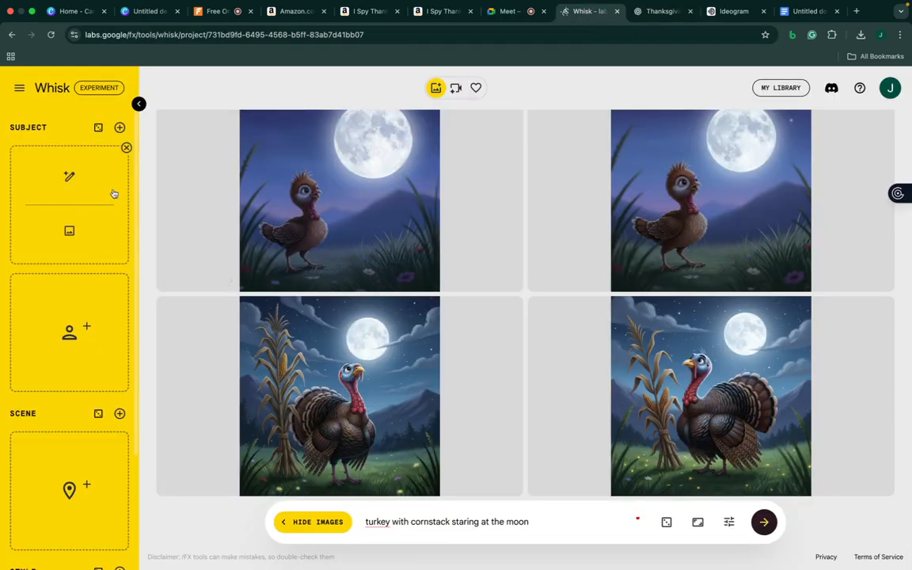
left_click(69, 171)
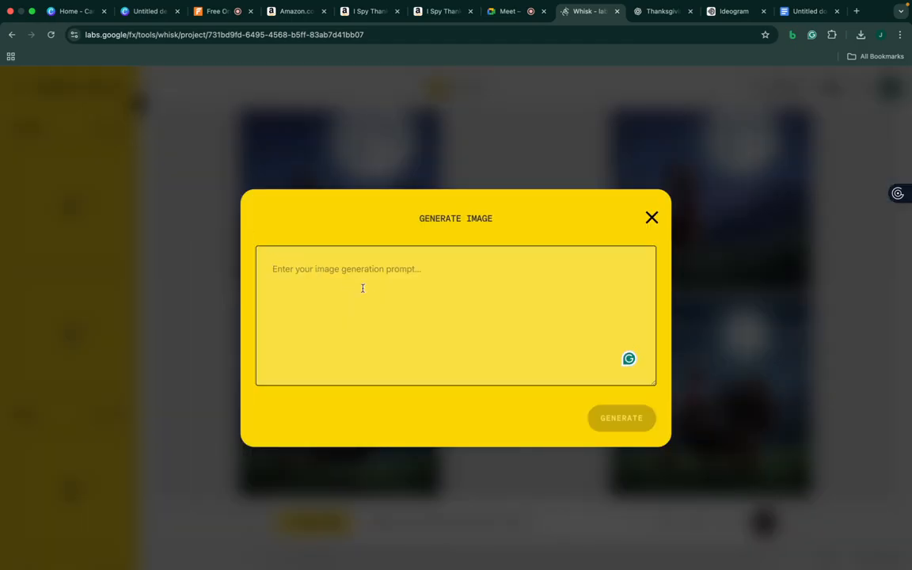
key("super+v")
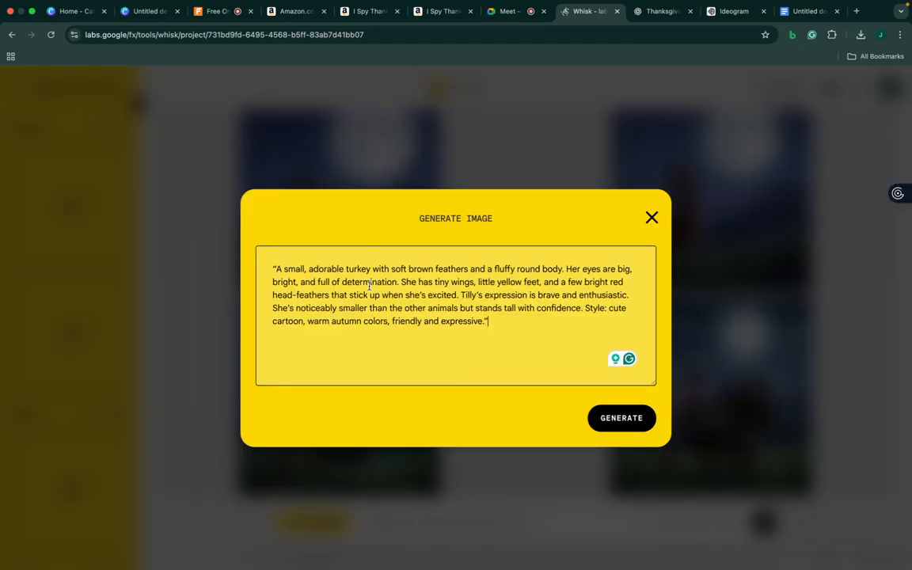
left_click(607, 410)
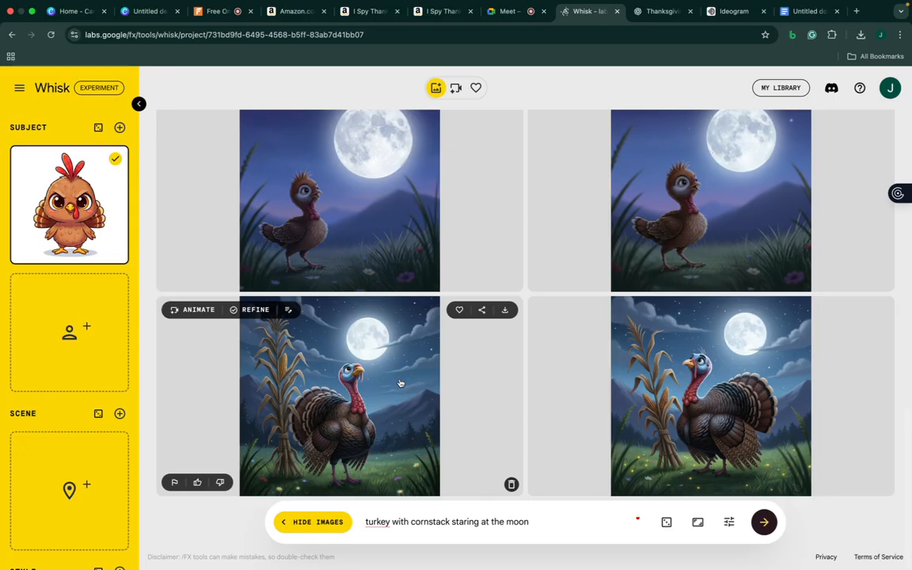
left_click(661, 11)
Paste the copied Porkchop the Pig prompt into a second Whisk subject and attempt generation
left_click(456, 316)
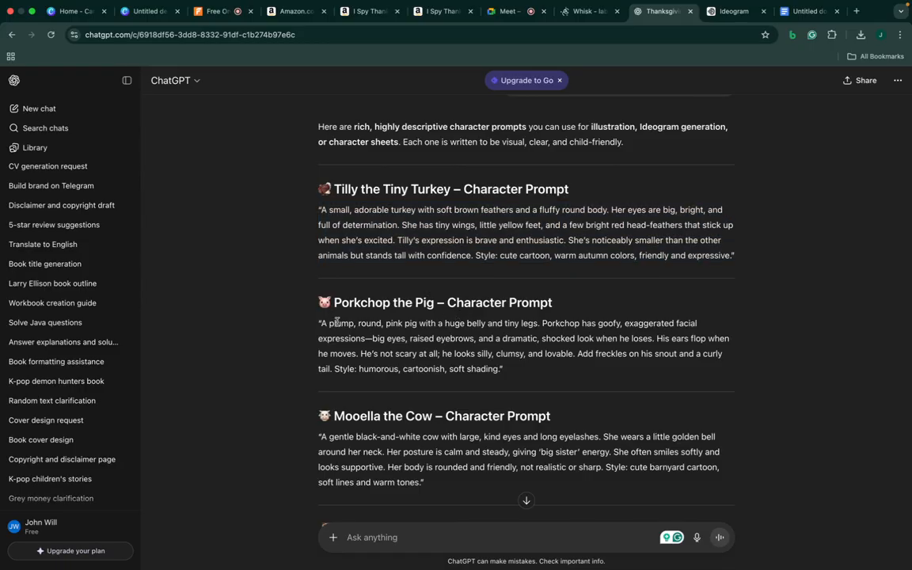
left_click_drag(316, 322, 520, 384)
key("super+c")
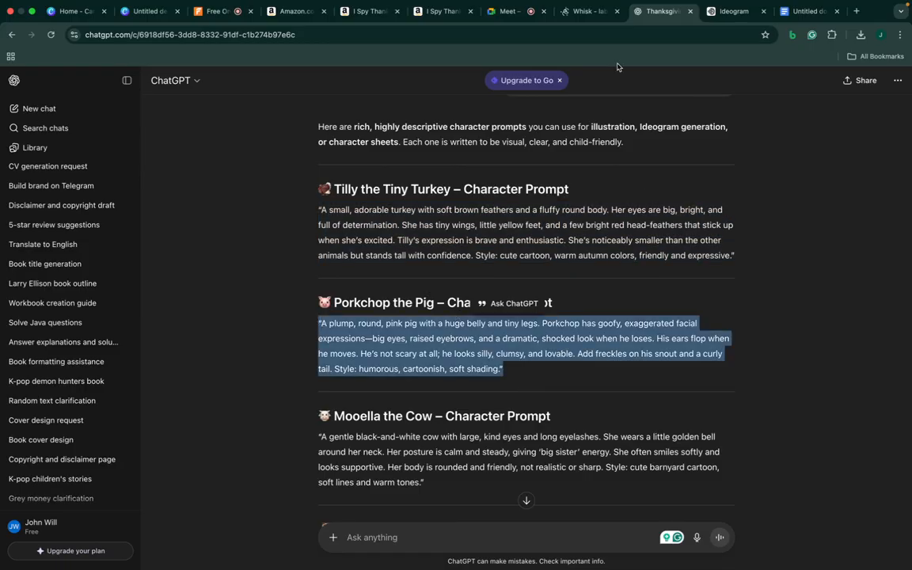
left_click(588, 11)
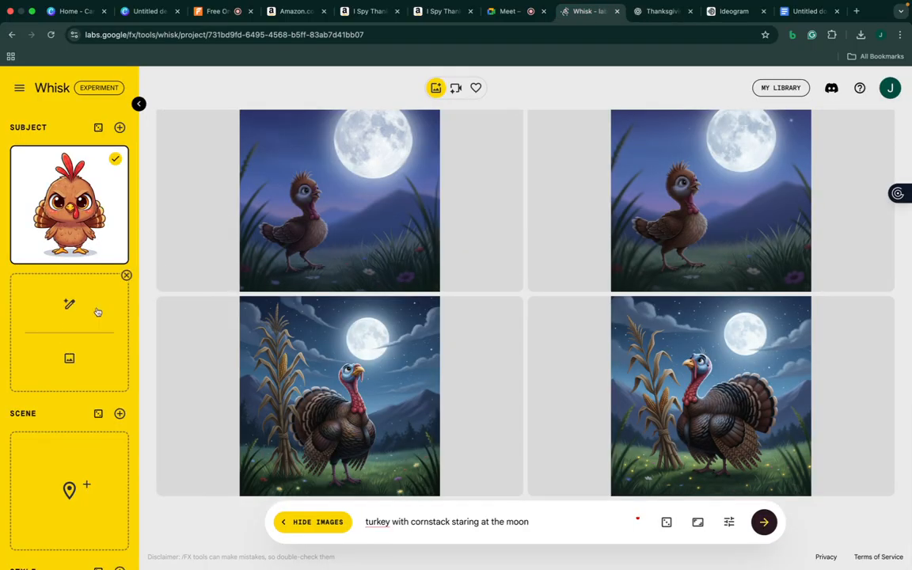
left_click(73, 305)
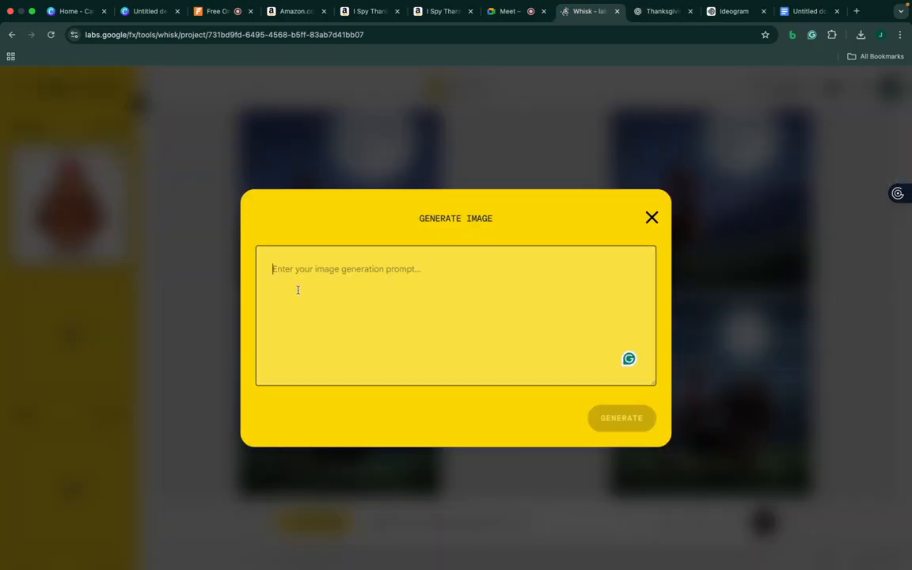
key("super+v")
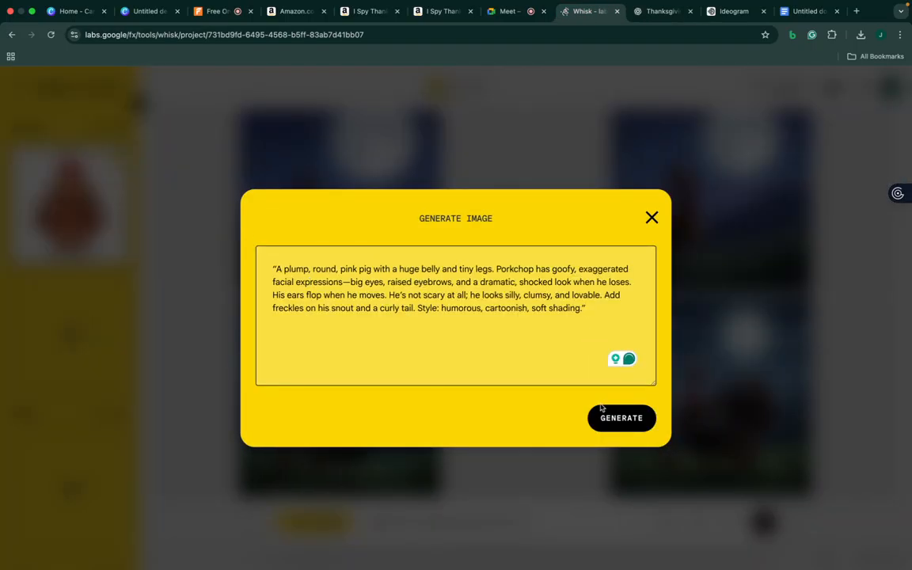
left_click(621, 417)
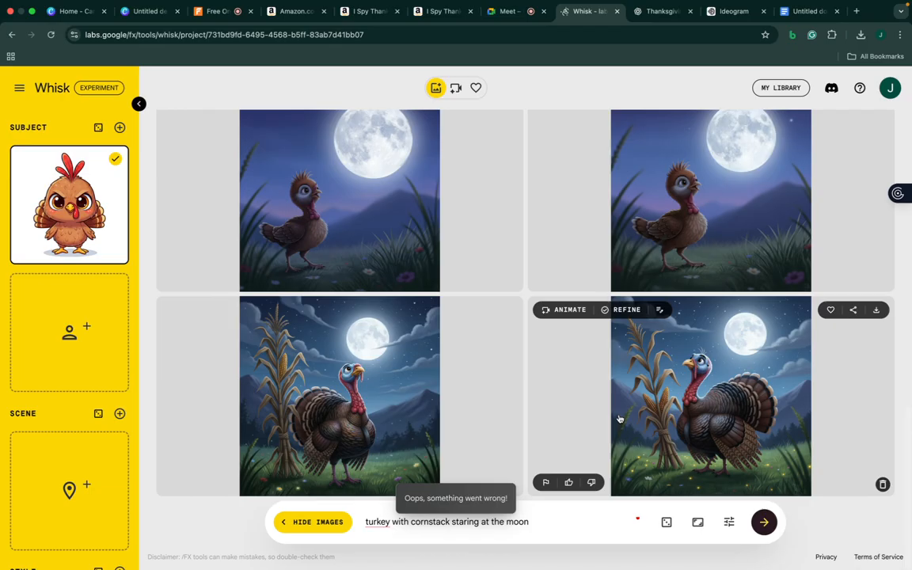
left_click(655, 22)
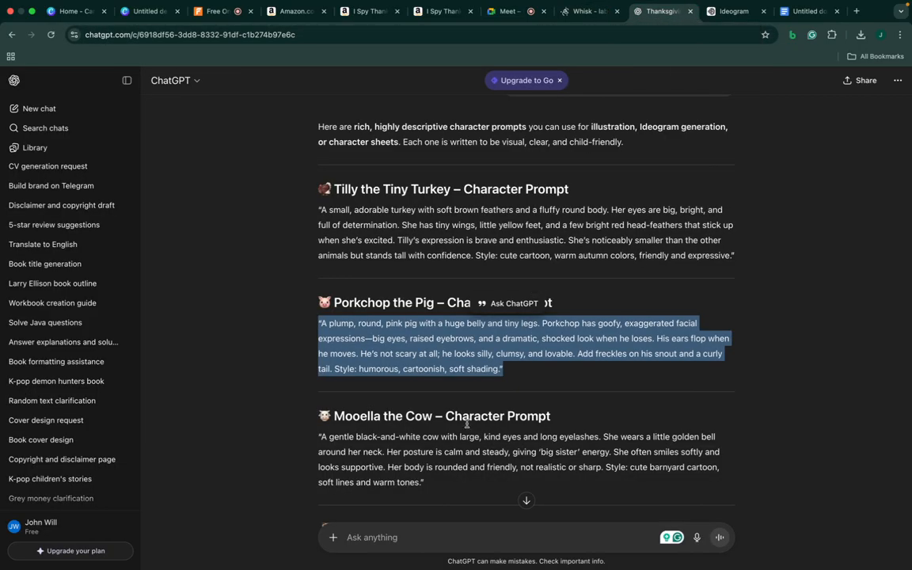
Tell ChatGPT the pig prompt breaks policy, request a milder version, and select the new Porkchop description
left_click(439, 537)
type("the")
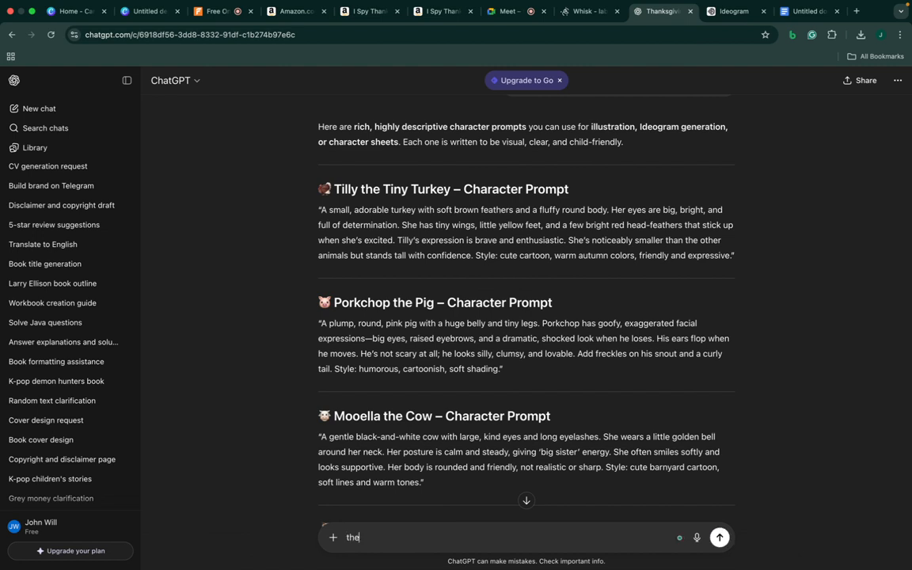
type(" promptpfor the pig is agains")
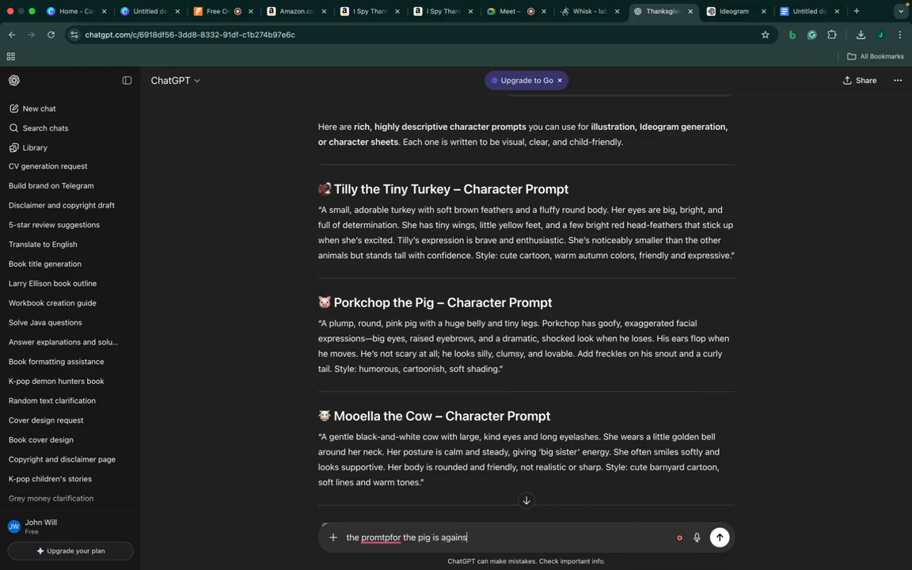
type("t policy, make it light")
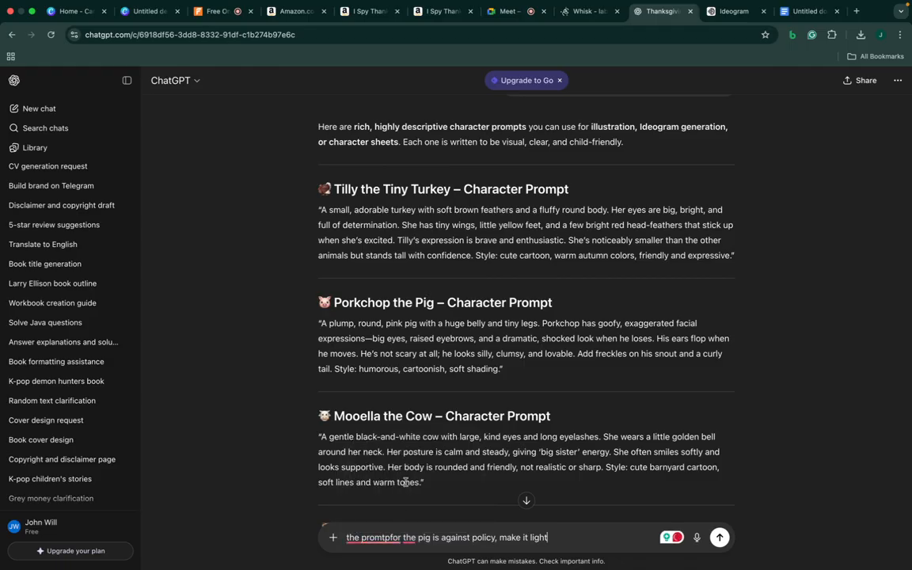
mouse_move(385, 537)
left_click(376, 462)
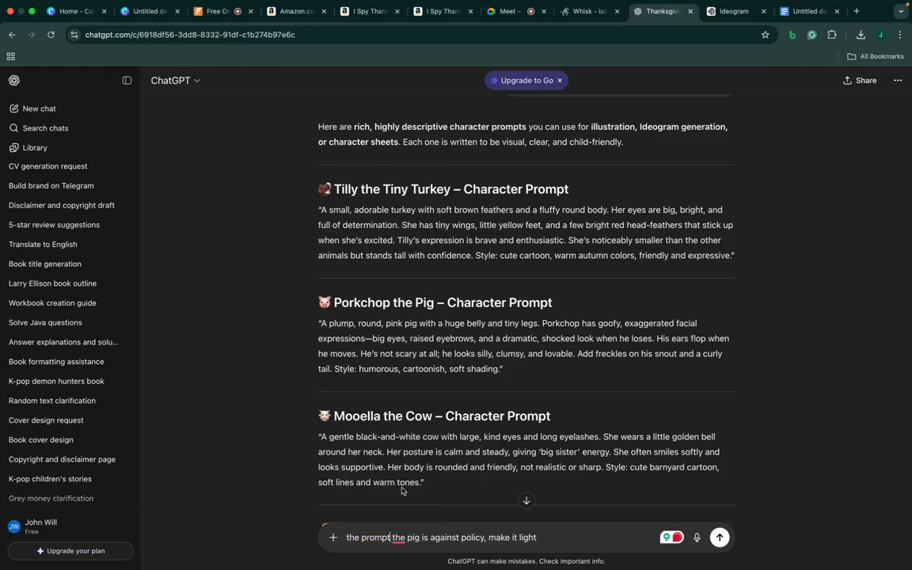
left_click(413, 496)
type("for")
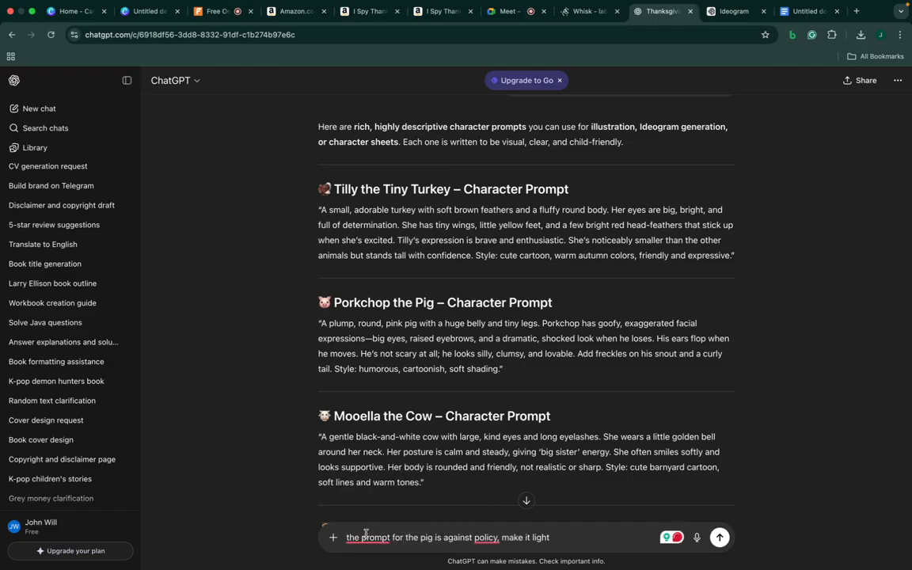
mouse_move(364, 540)
left_click(383, 480)
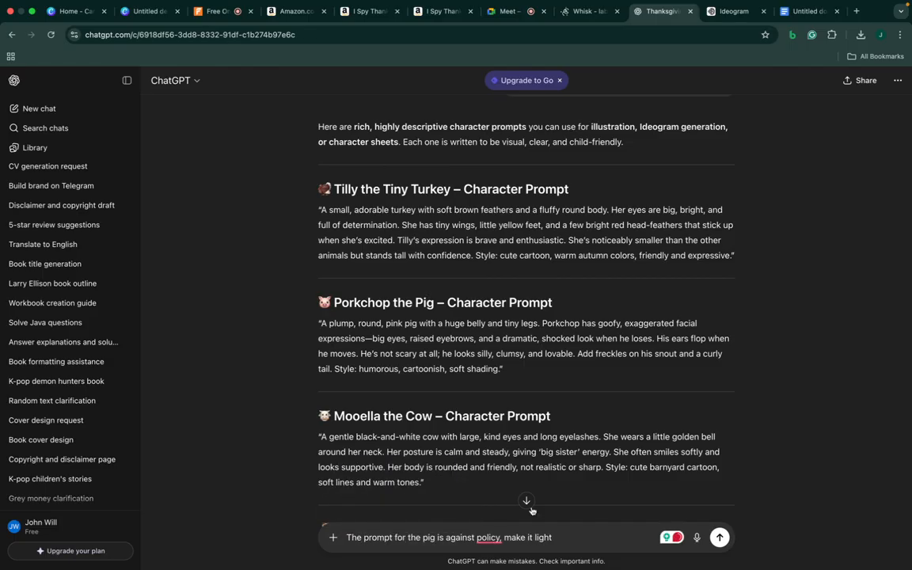
mouse_move(492, 538)
left_click(523, 481)
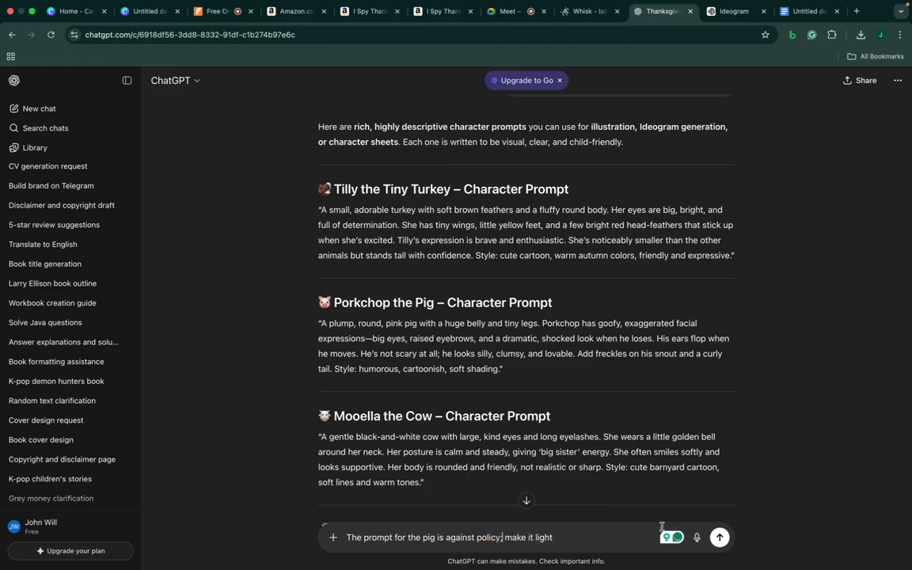
left_click(718, 537)
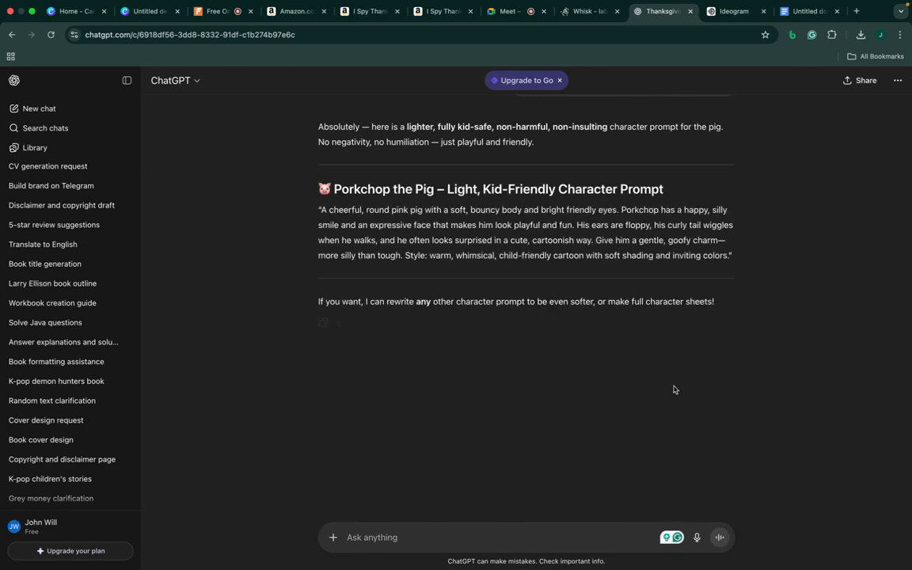
left_click_drag(319, 210, 731, 264)
key("super+c")
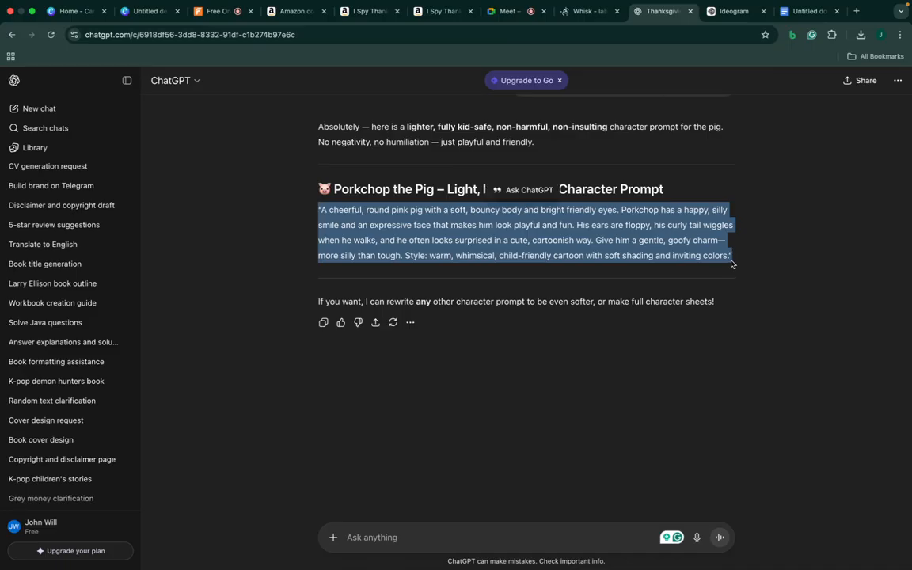
Add a second subject from the lighter Porkchop prompt, producing a round cartoon pink pig
left_click(587, 11)
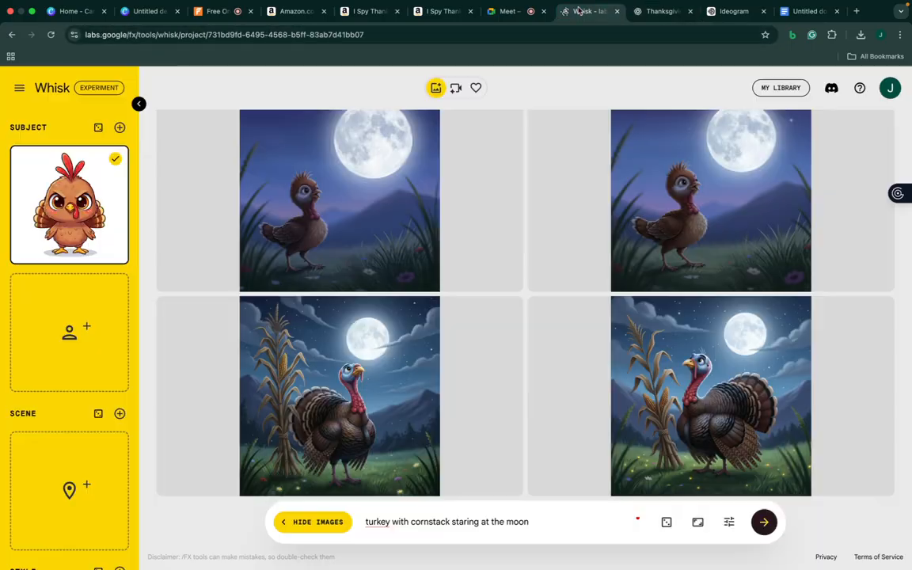
left_click(119, 127)
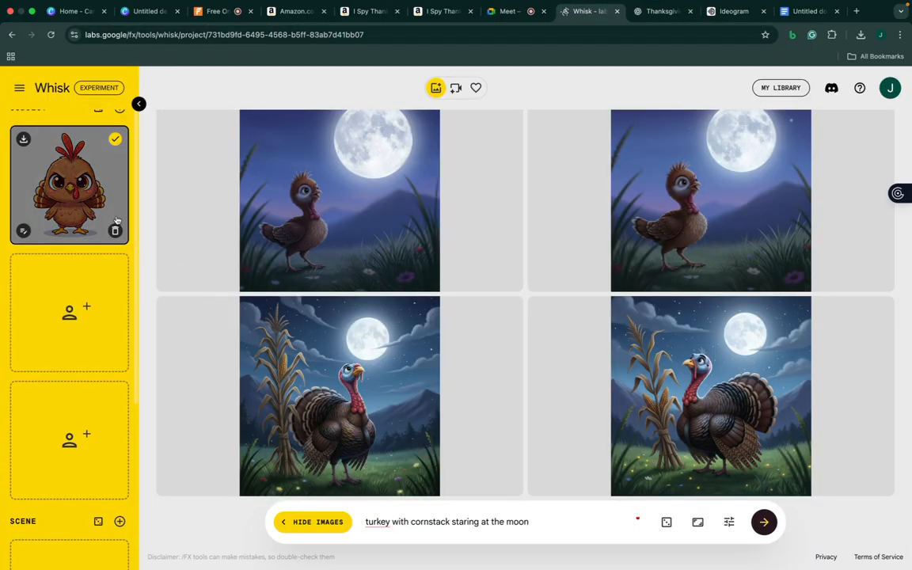
mouse_move(72, 309)
left_click(70, 280)
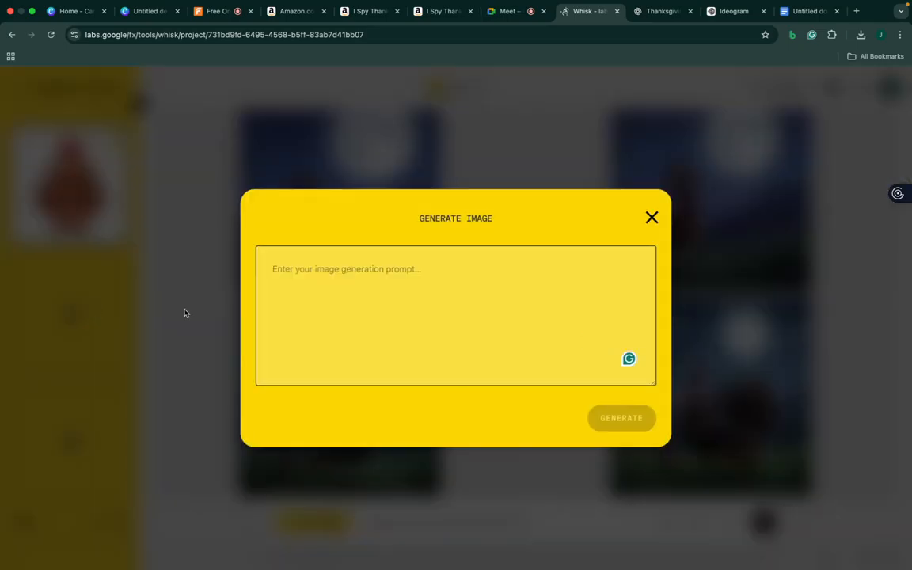
key("super+v")
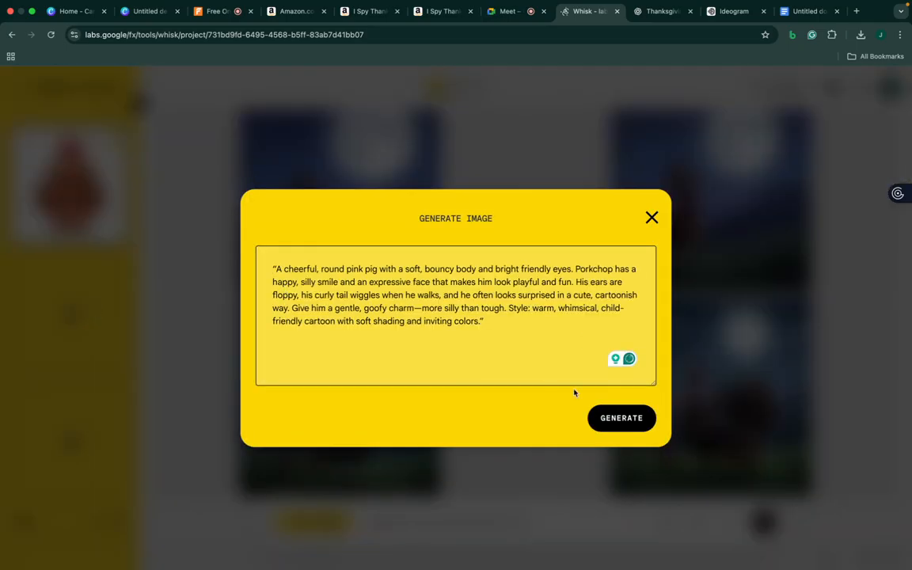
left_click(621, 418)
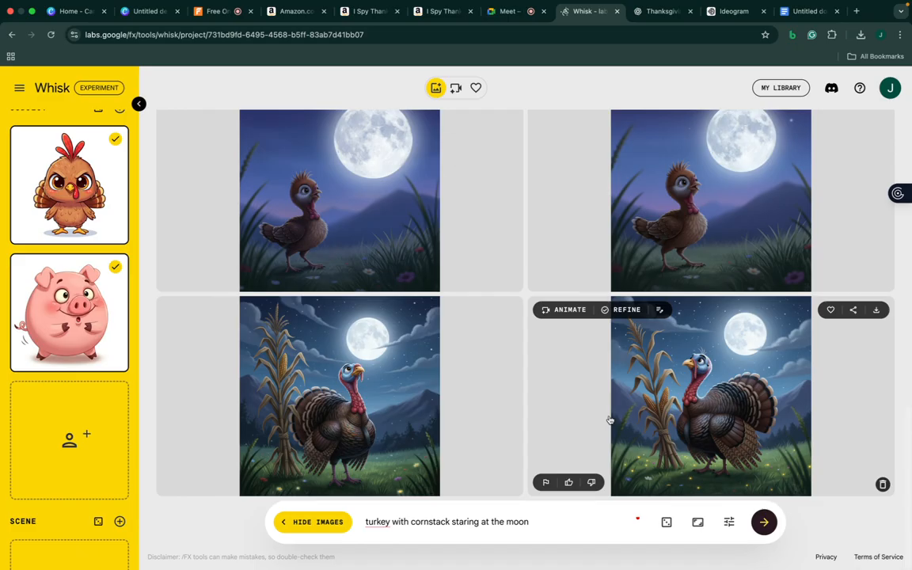
Copy ChatGPT's Duckling Parade Band description and generate it as Whisk's third subject
left_click(656, 13)
scroll(538, 224, "up", 10)
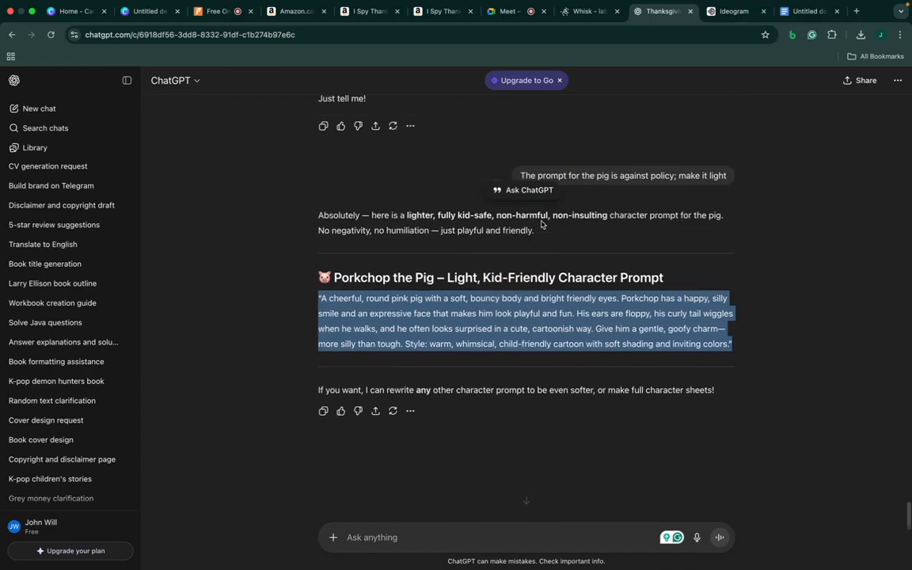
scroll(541, 221, "up", 2)
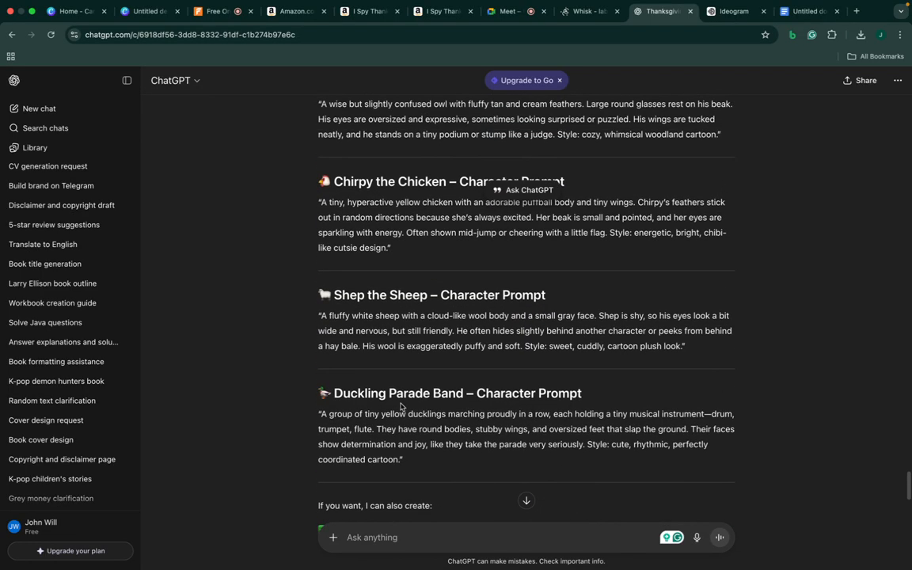
left_click_drag(319, 412, 418, 464)
key("super+c")
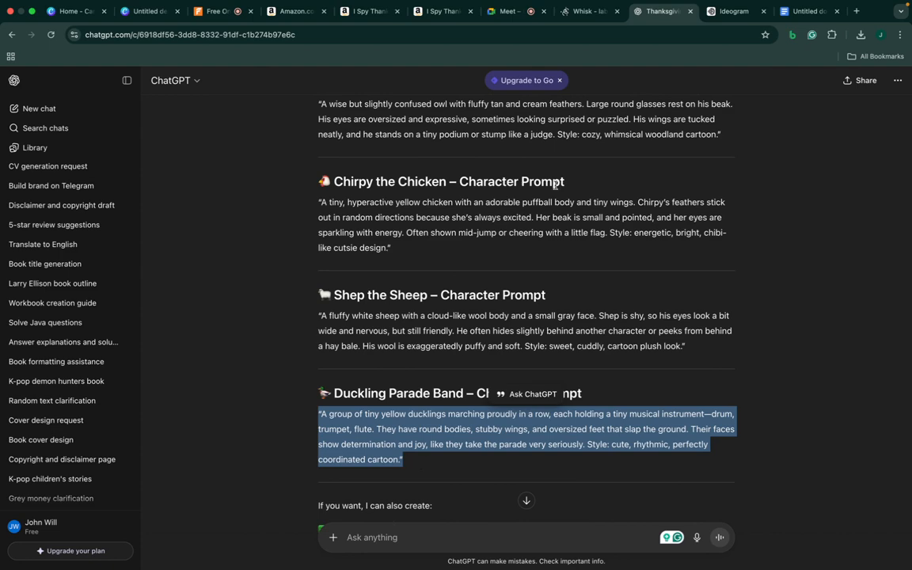
left_click(589, 11)
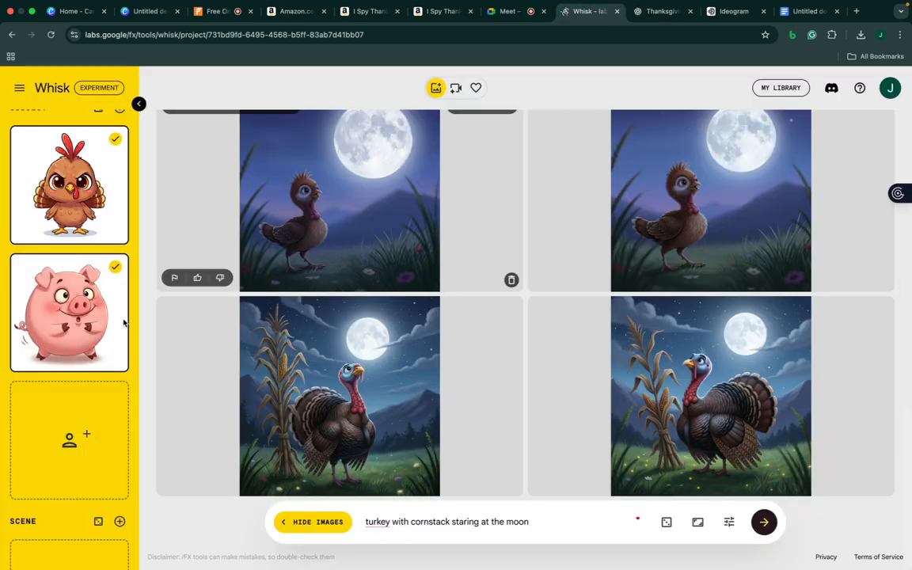
left_click(78, 410)
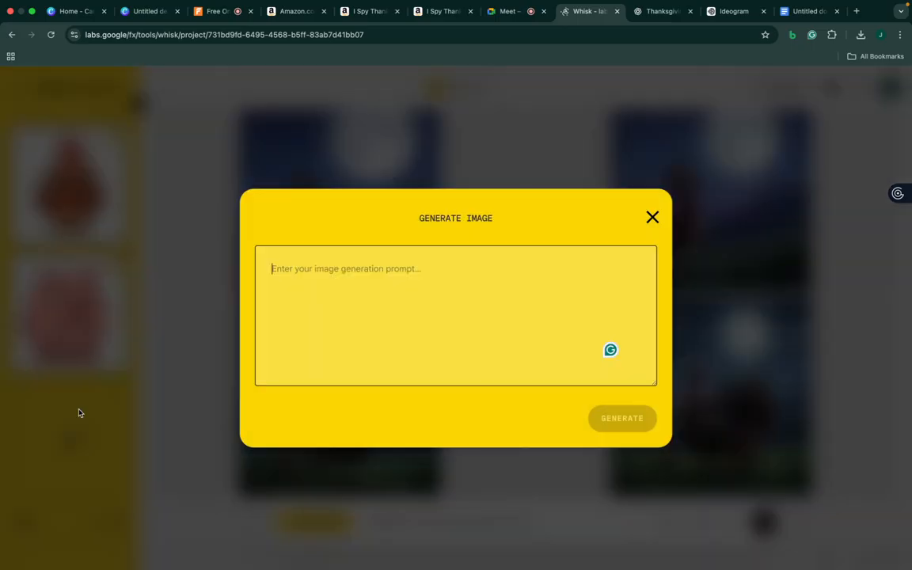
key("super+v")
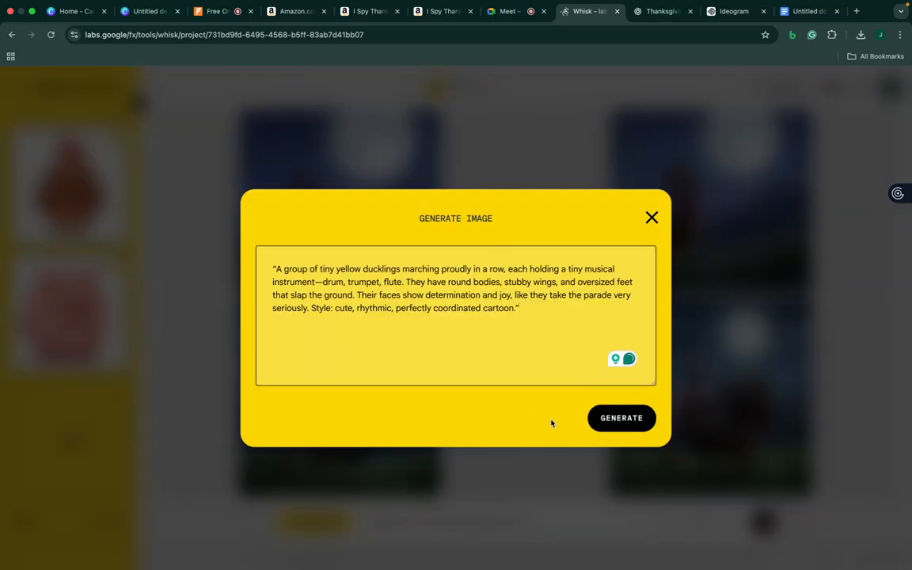
left_click(622, 418)
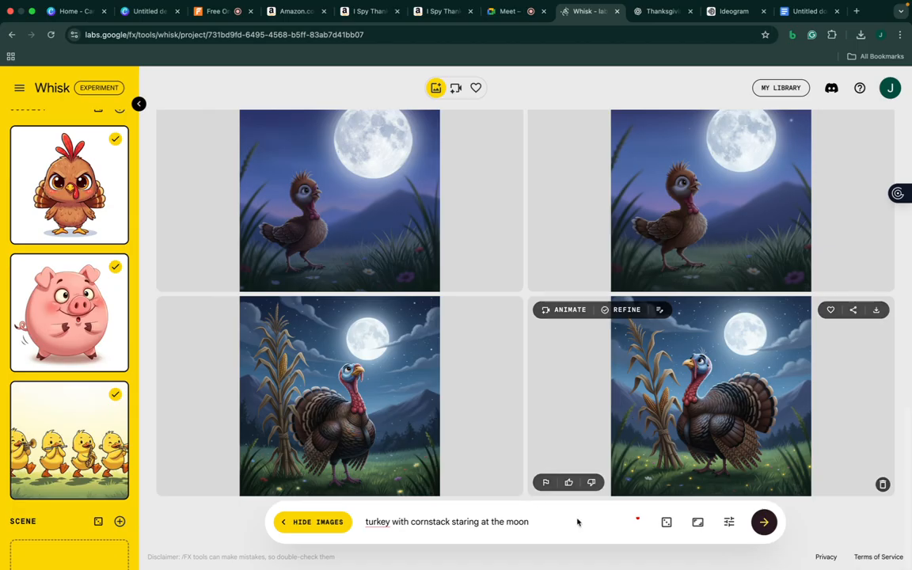
Replace the Whisk prompt with 'tiny turkey, pig and ducks together happy' and generate
triple_click(478, 522)
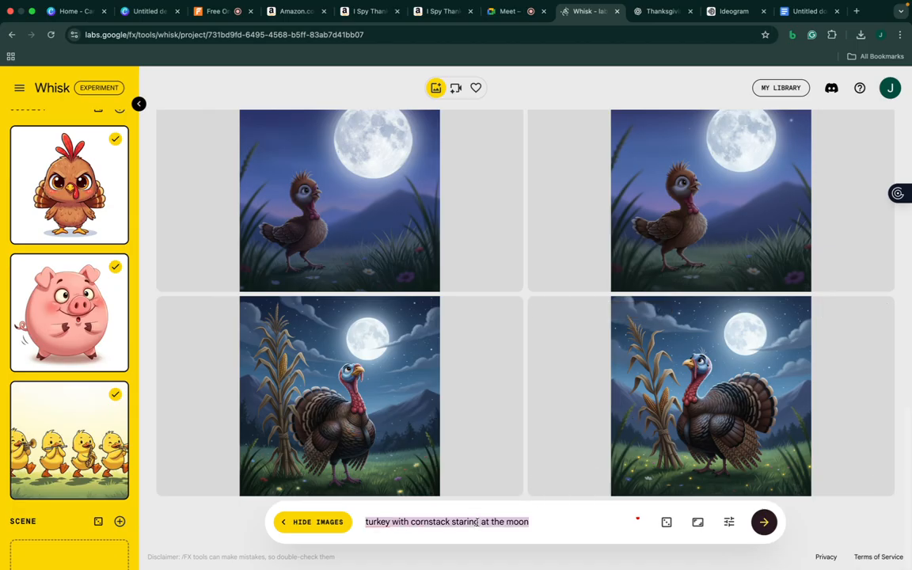
key("BackSpace")
type("tiny turkey, pig and ducks")
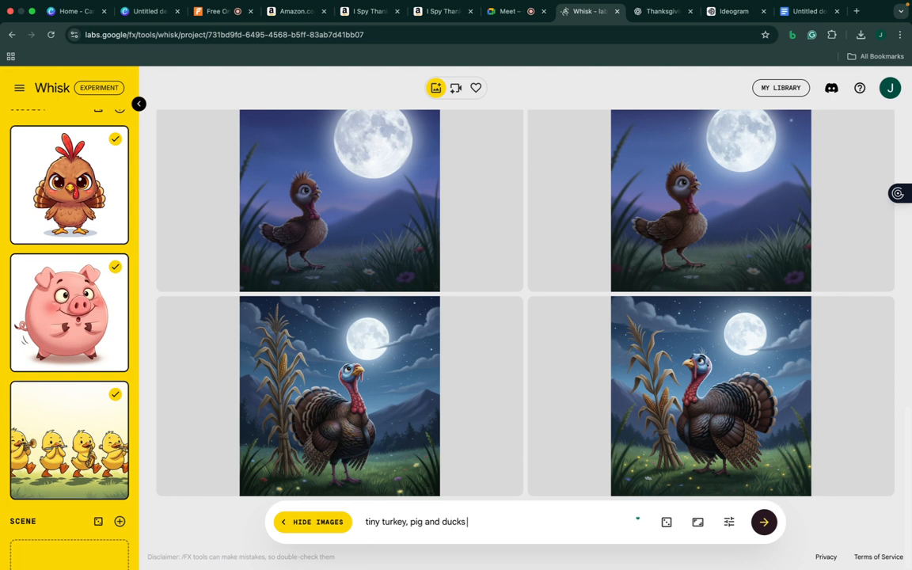
type("gether happy")
key("Return")
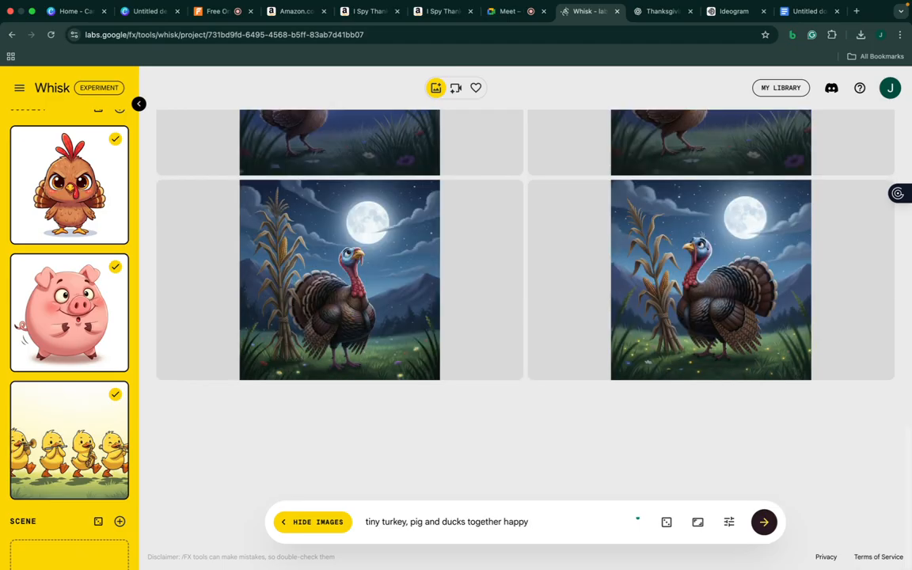
left_click(512, 19)
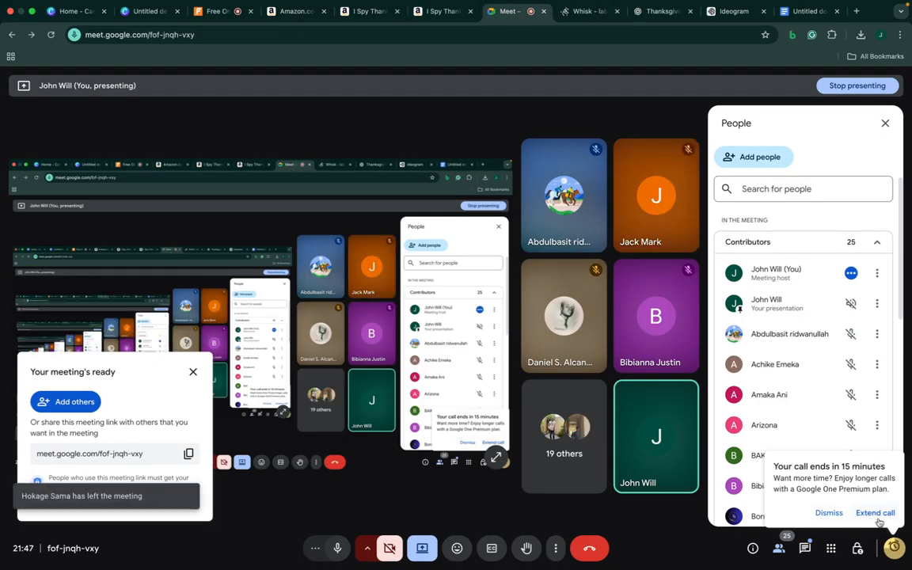
Dismiss the 'Your call ends in 15 minutes' notice and view Whisk's new parade images
left_click(829, 513)
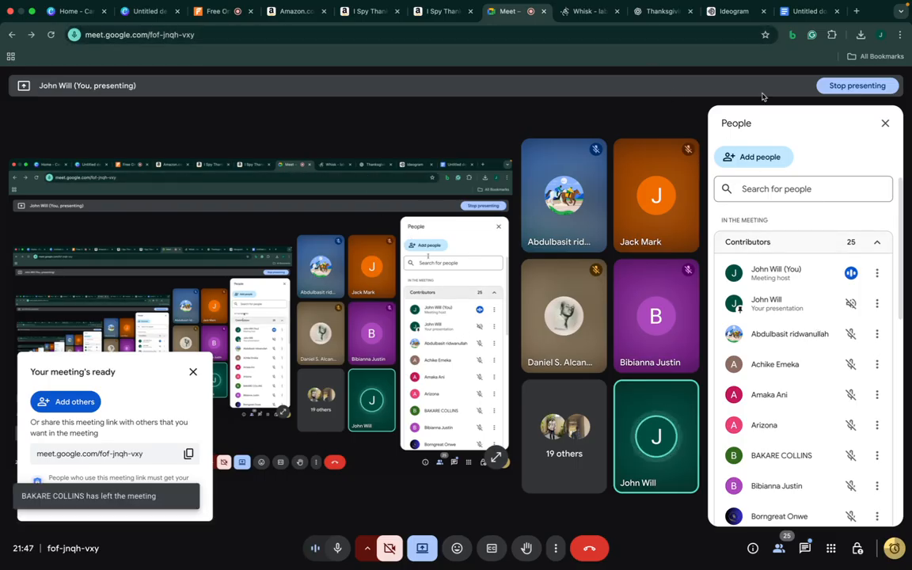
mouse_move(761, 3)
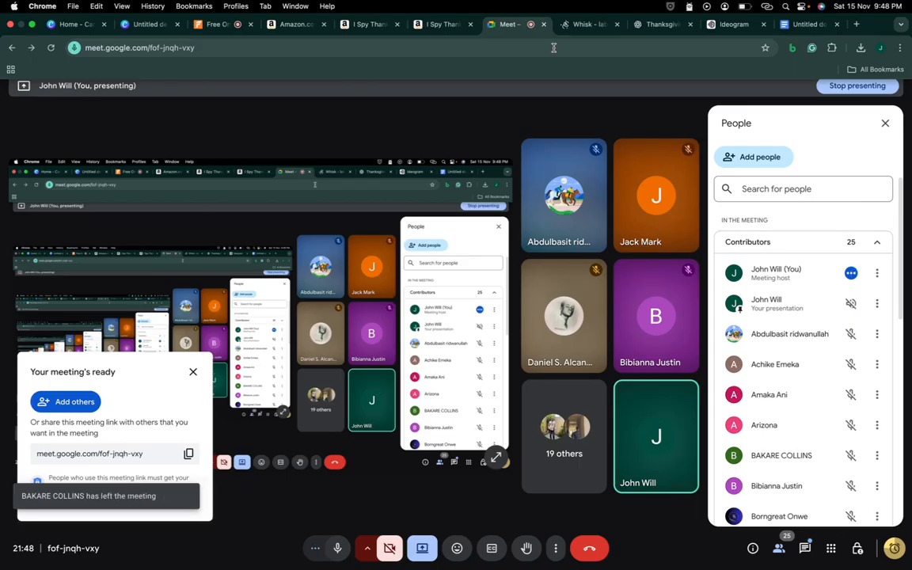
left_click(582, 24)
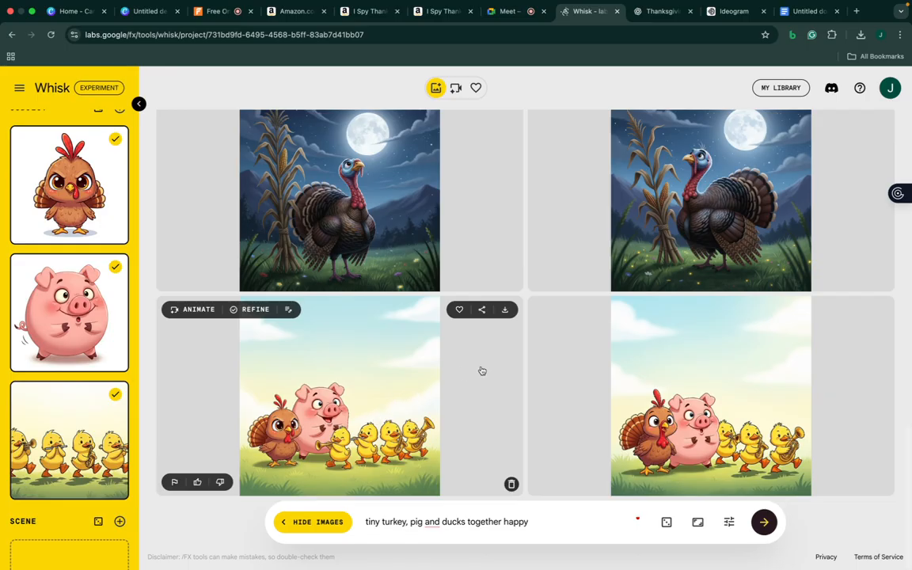
Clear the 'tiny turkey, pig and ducks together happy' text from Whisk's prompt bar
triple_click(519, 520)
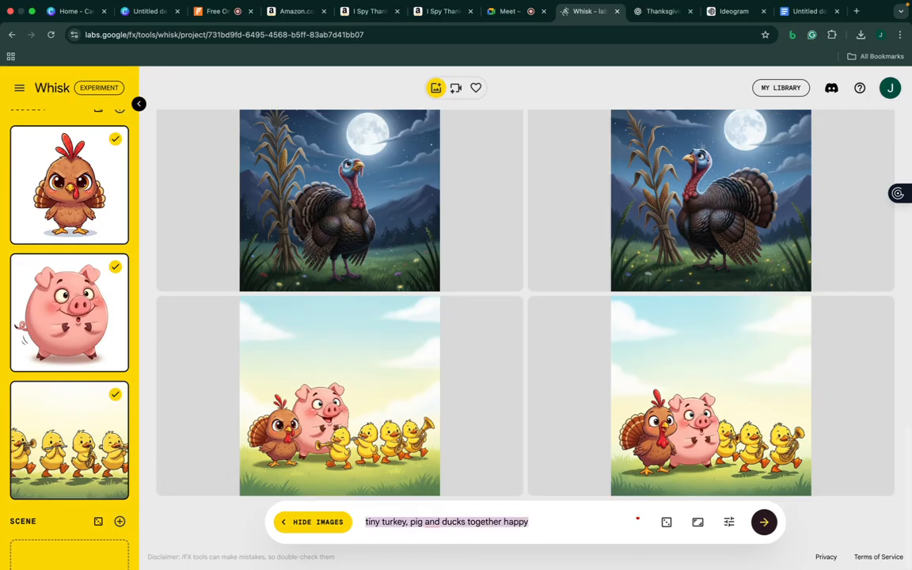
key("BackSpace")
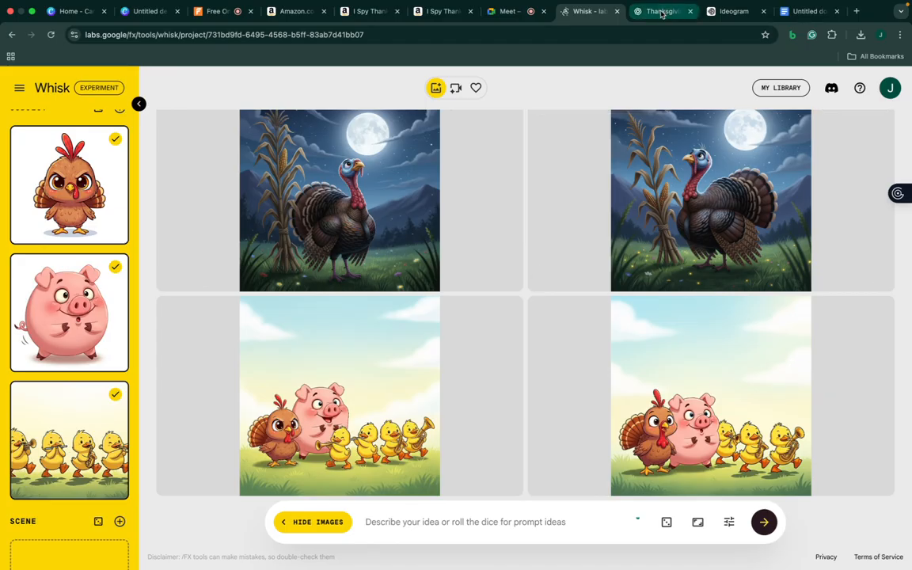
Enter Page Count 56 and start the outline with '1. Cover page'
left_click(808, 11)
left_click(372, 422)
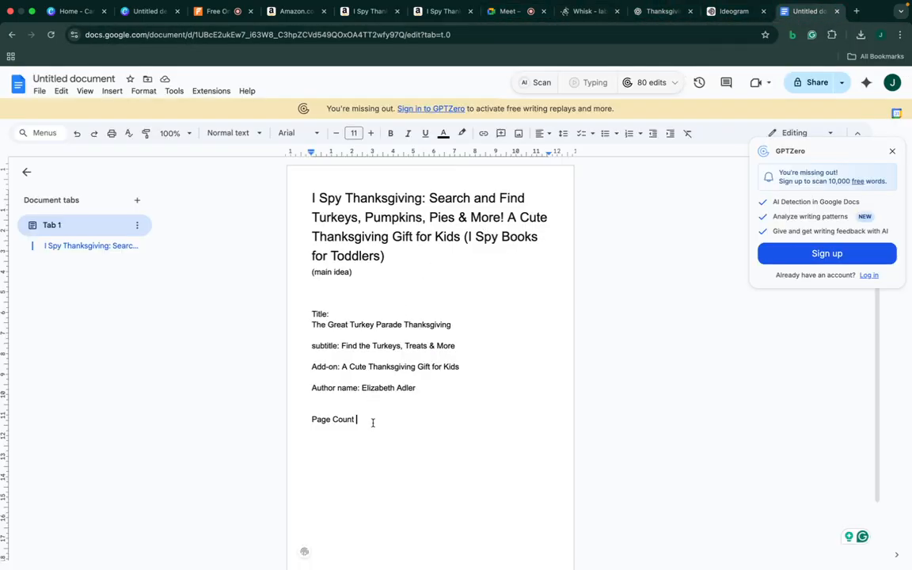
type("56")
key("Return")
key("Return")
type("1. Cover ")
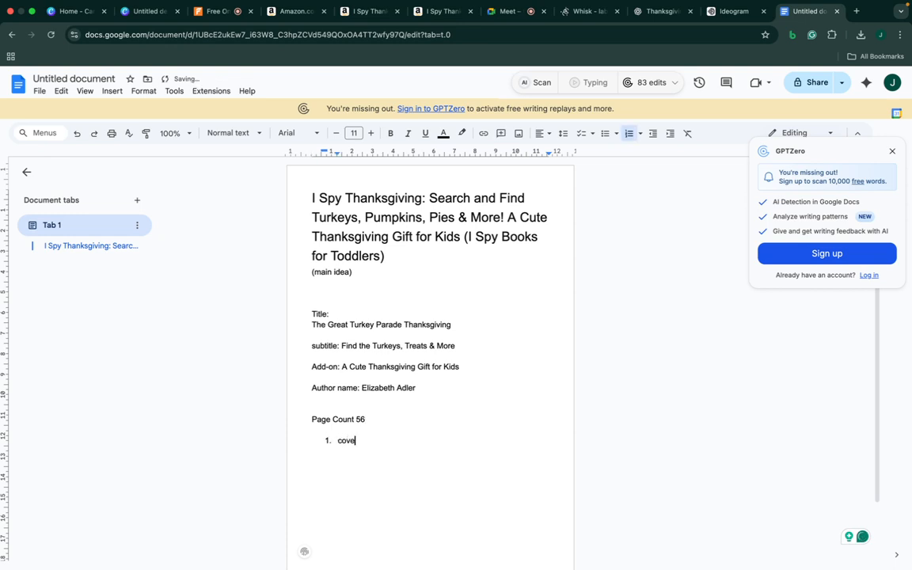
type("page")
Add outline items 'Thank you for purchasing', 'copyright page' and 'This book belongs'
key("Return")
type("Thank yo")
type("u rof")
key("BackSpace")
key("BackSpace")
key("BackSpace")
type("for")
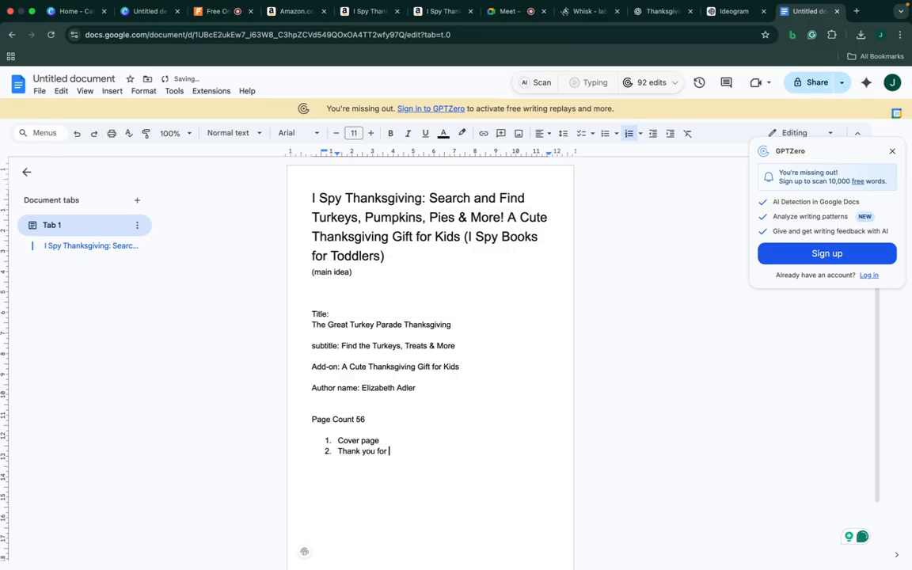
type(" purchasing")
key("Return")
type("copyright page")
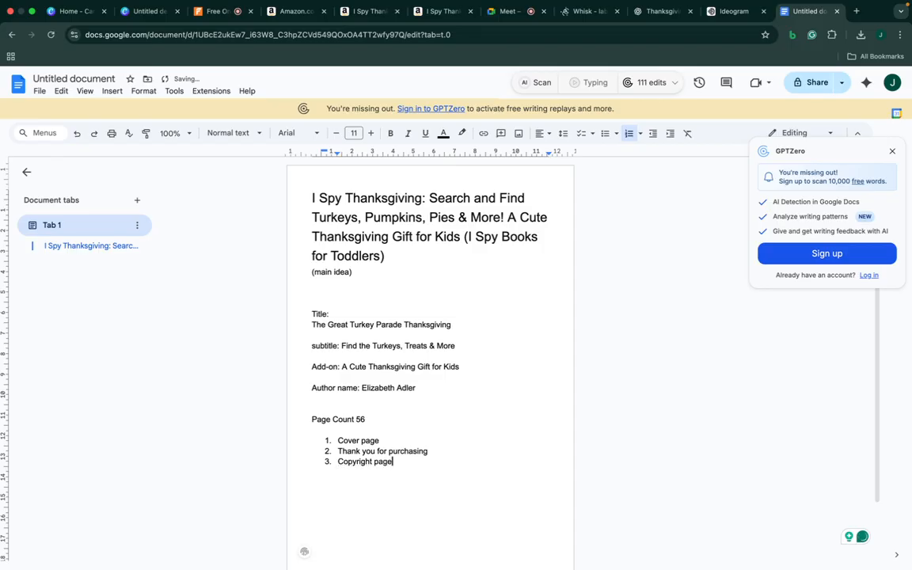
key("Return")
type("This book sbelonsg t")
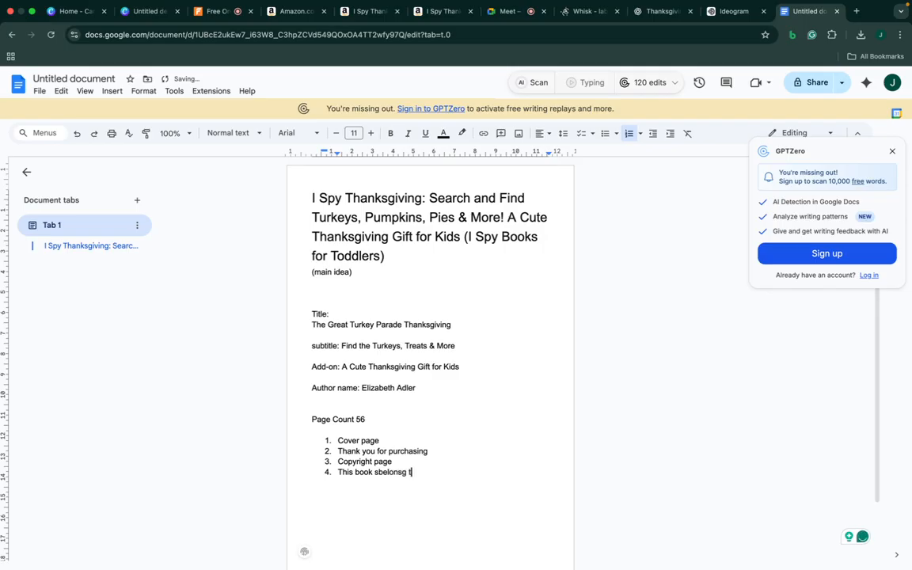
left_click(379, 473)
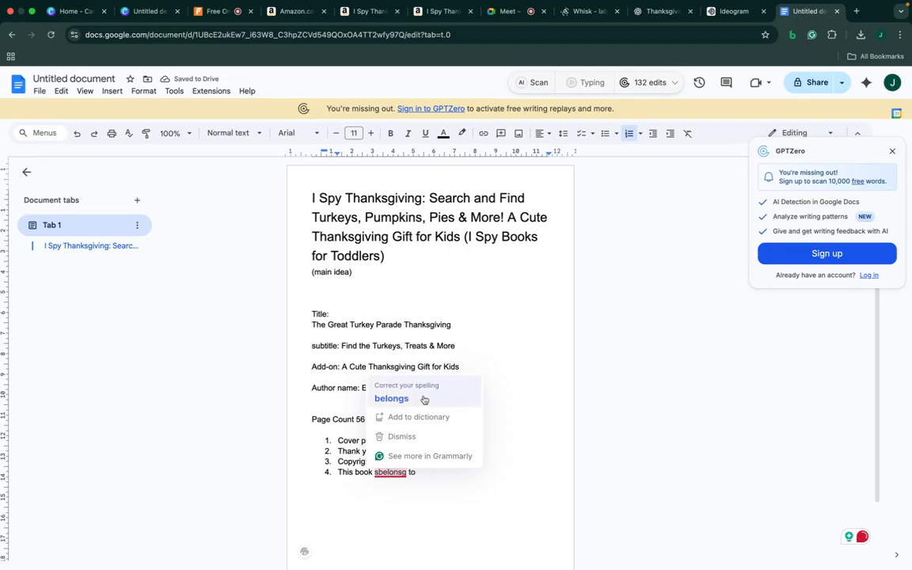
left_click(424, 400)
Add 'Table of contents', '.....content' and 'ending' items, then select the whole list
key("Return")
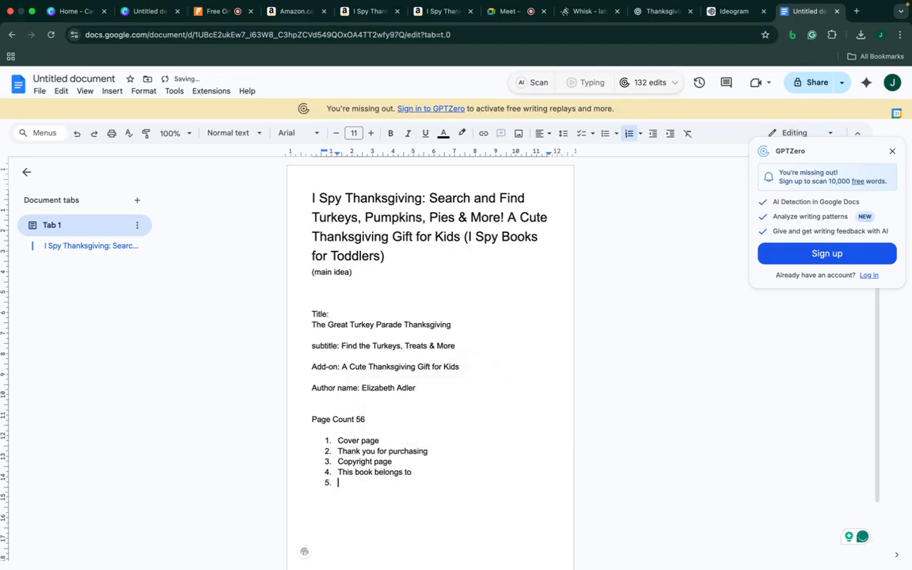
type("Table of contents")
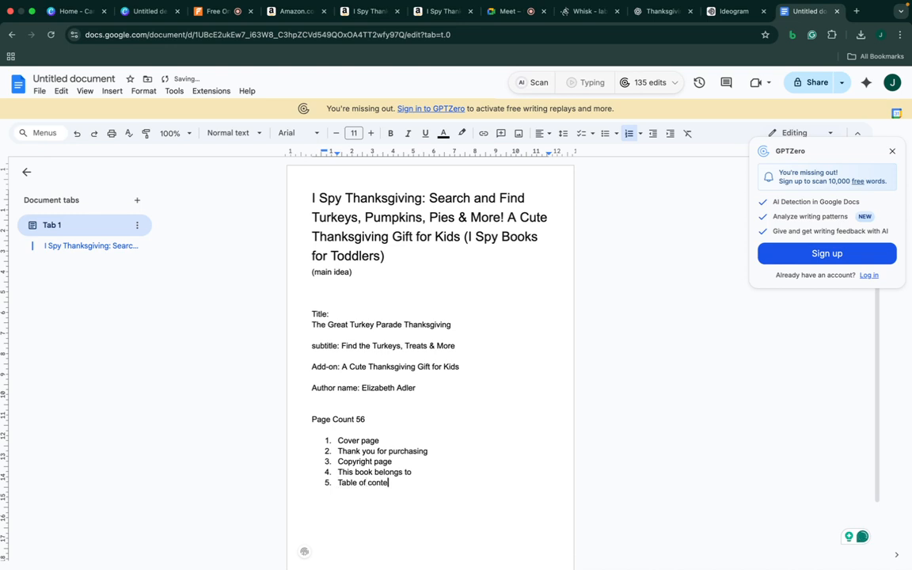
key("Return")
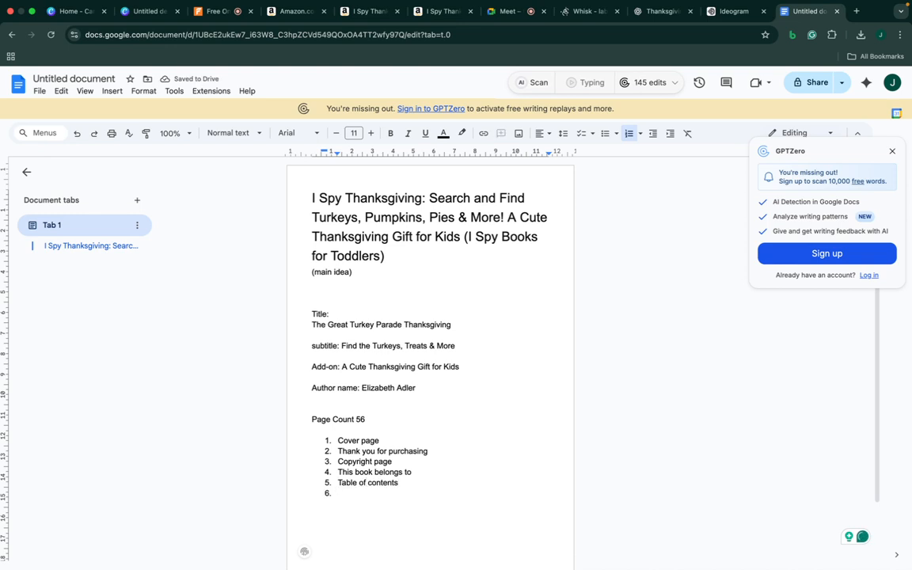
type(".....content")
key("Return")
type("end")
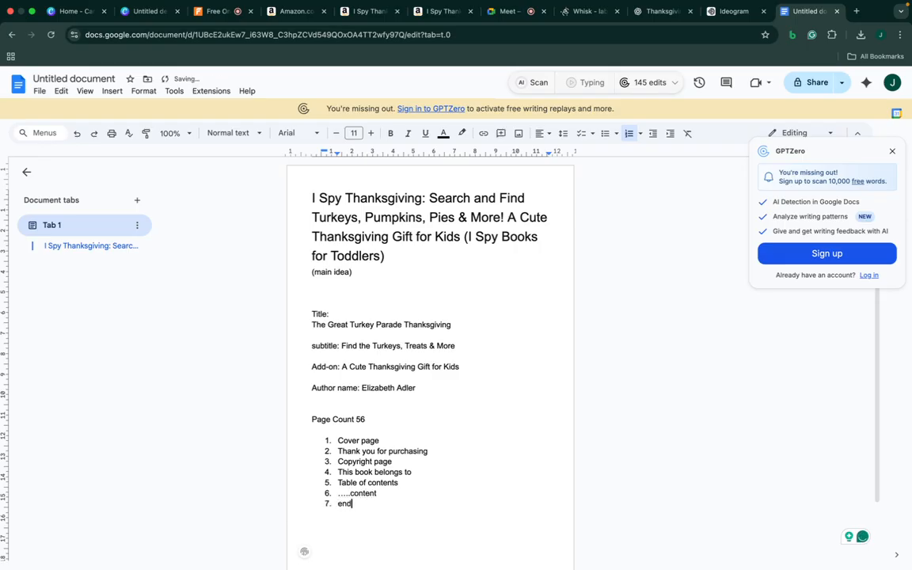
type("ing")
key("Return")
key("Return")
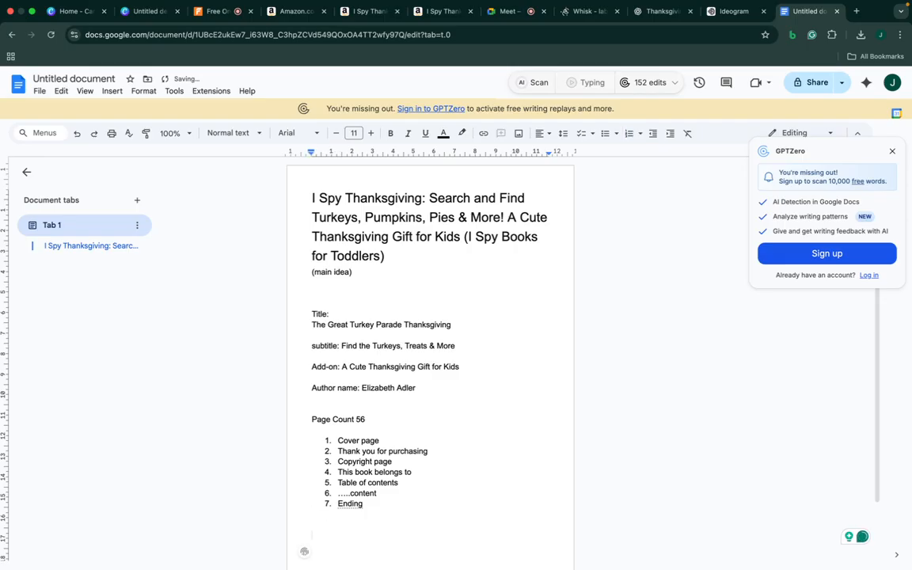
scroll(495, 311, "down", 1)
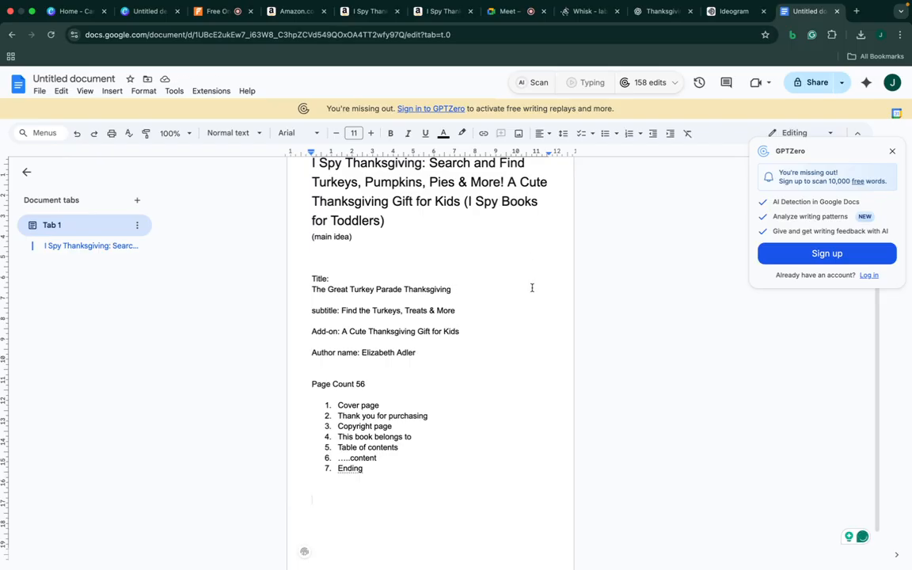
scroll(531, 287, "up", 1)
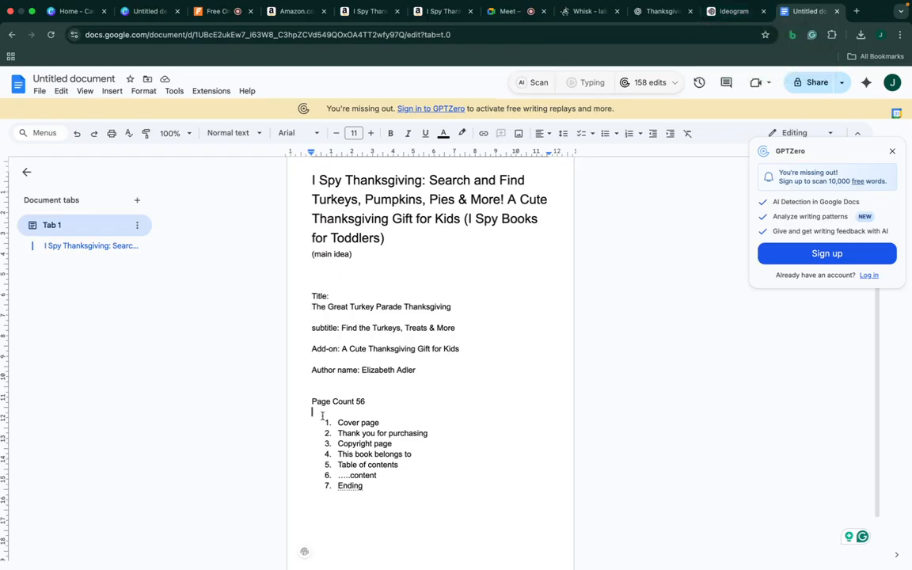
left_click_drag(314, 411, 390, 495)
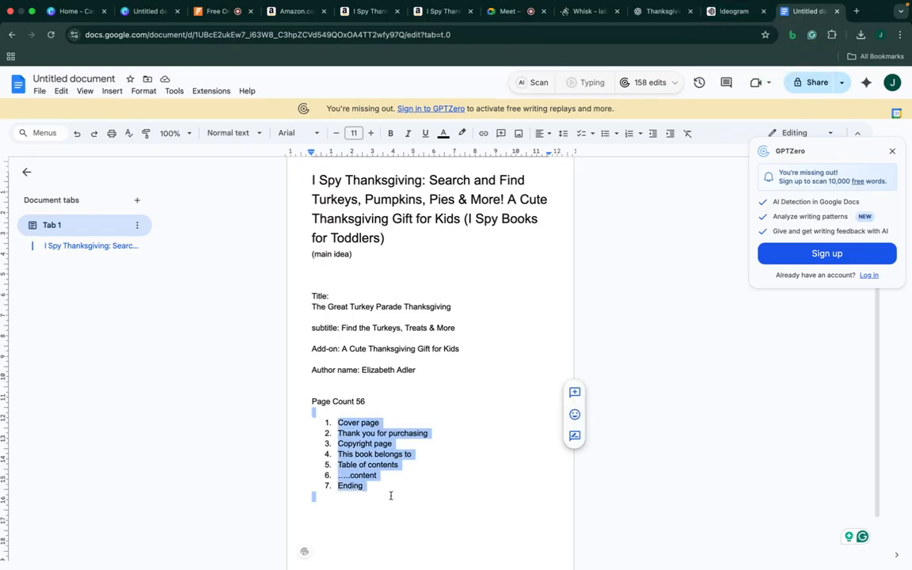
Download Whisk's bottom-left turkey, pig and duckling parade scene as a JPEG
left_click(733, 14)
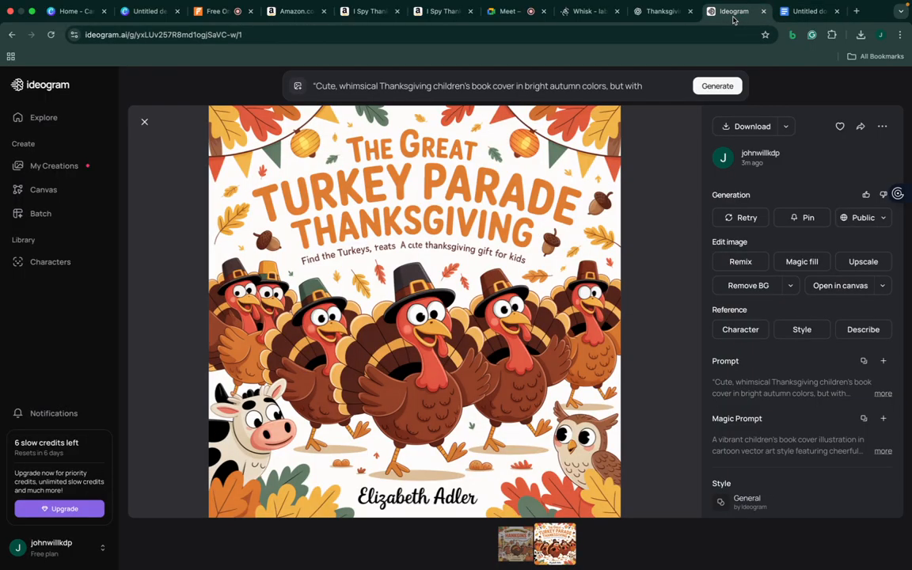
left_click(642, 14)
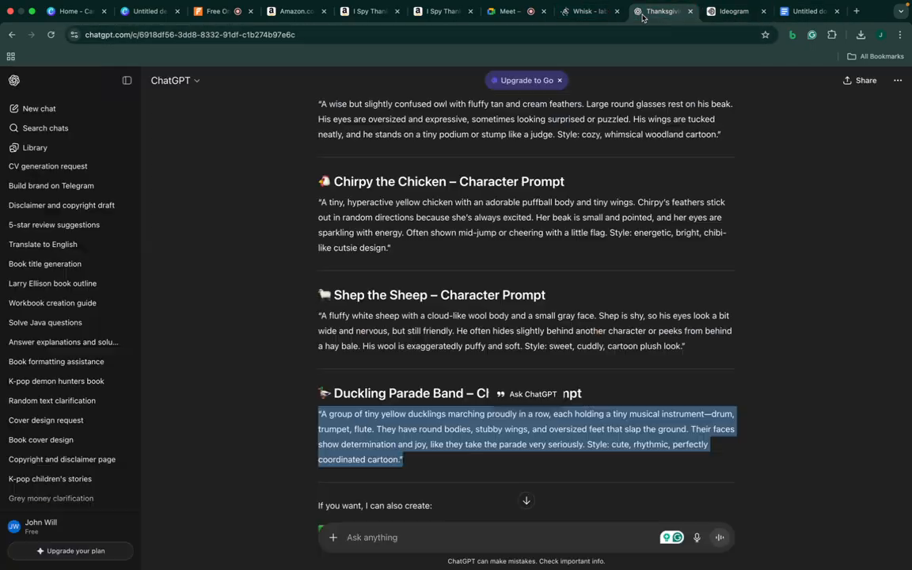
left_click(718, 19)
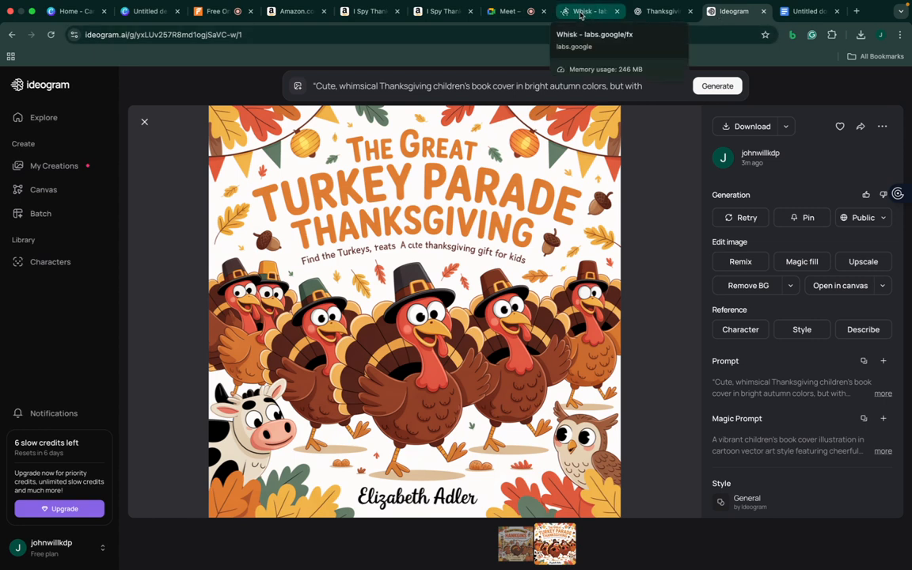
left_click(649, 20)
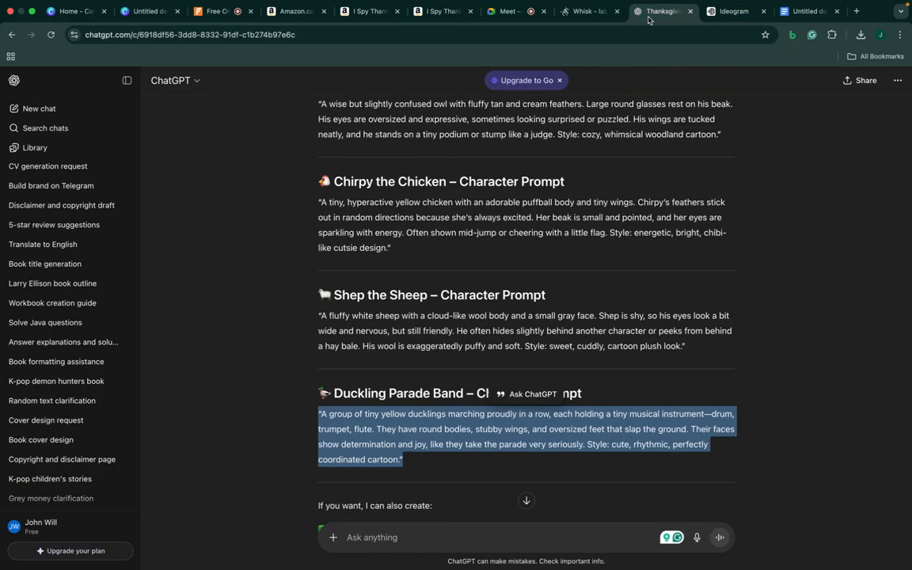
left_click(590, 11)
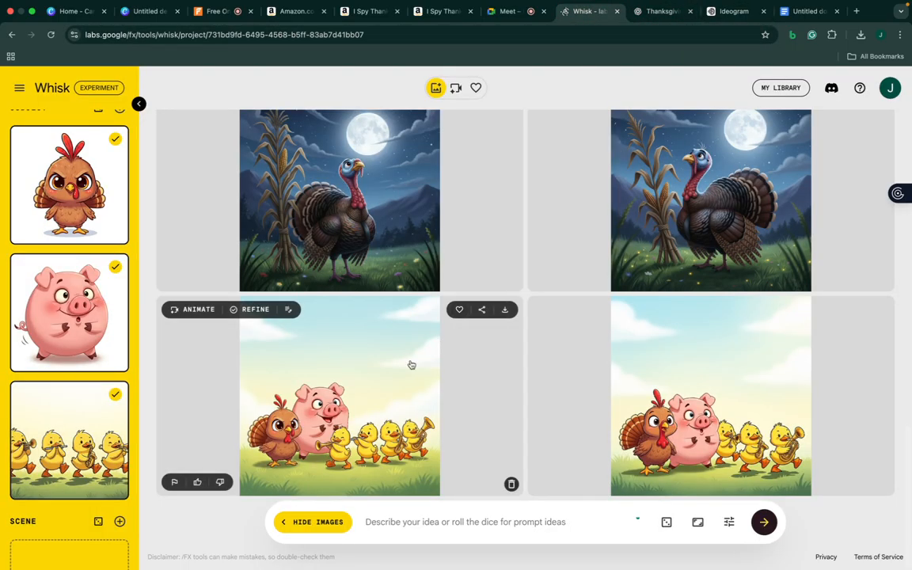
left_click(504, 311)
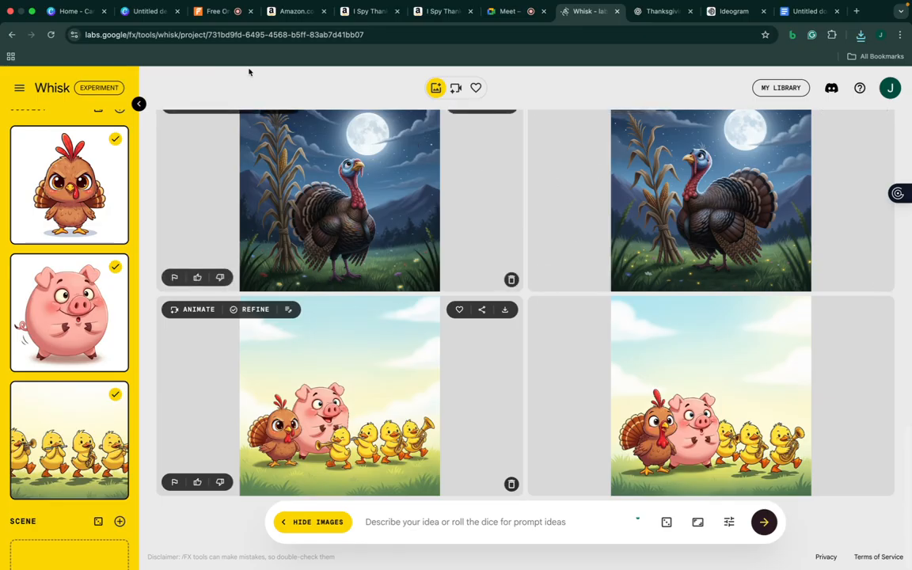
Create the 8.5 × 8.5 in Canva design named 'The Great Turkey Parade' and show Uploads
left_click(76, 16)
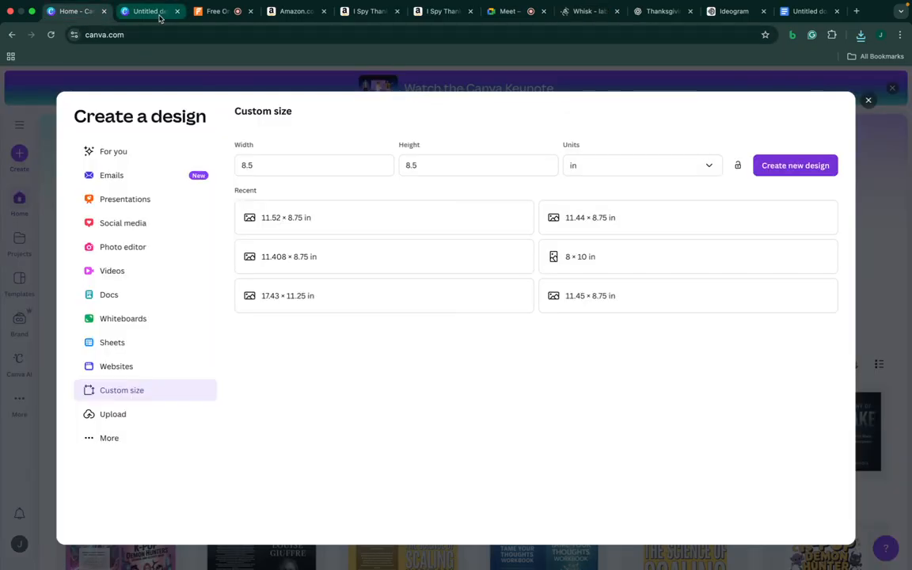
left_click(158, 15)
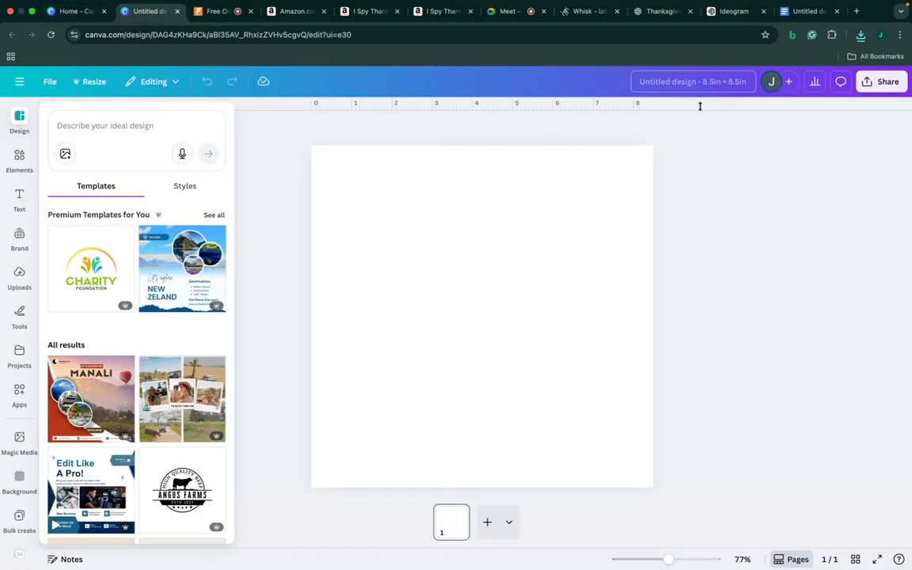
type("The Great")
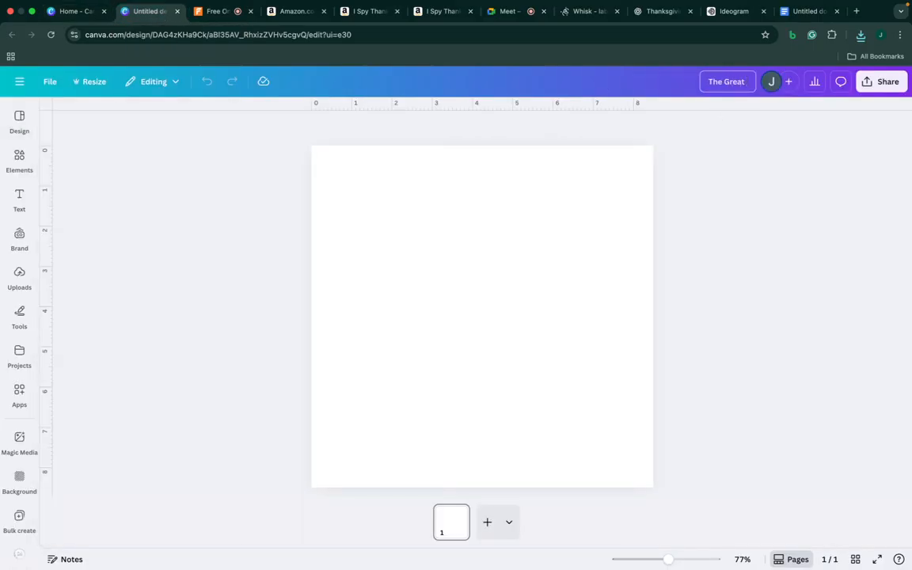
type(" Turkey Pa")
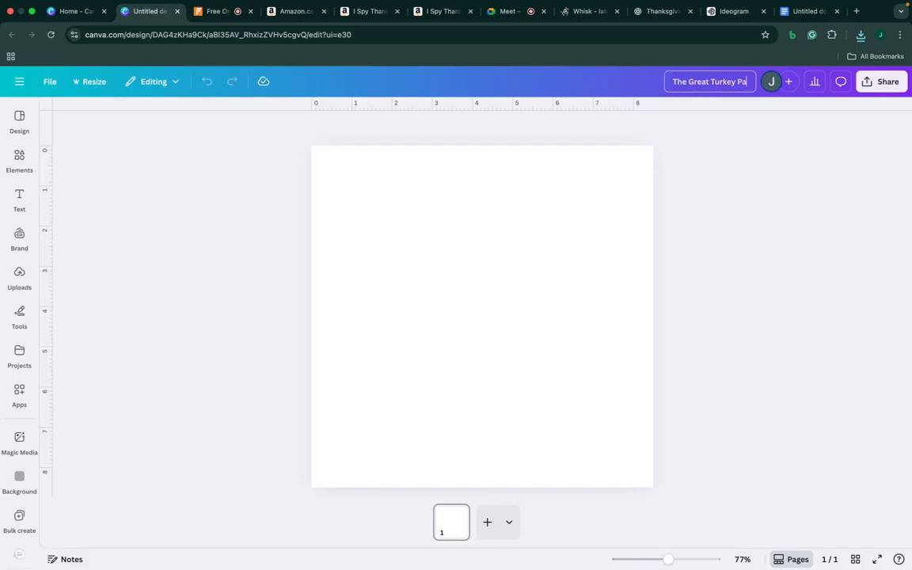
type("rade")
left_click(830, 232)
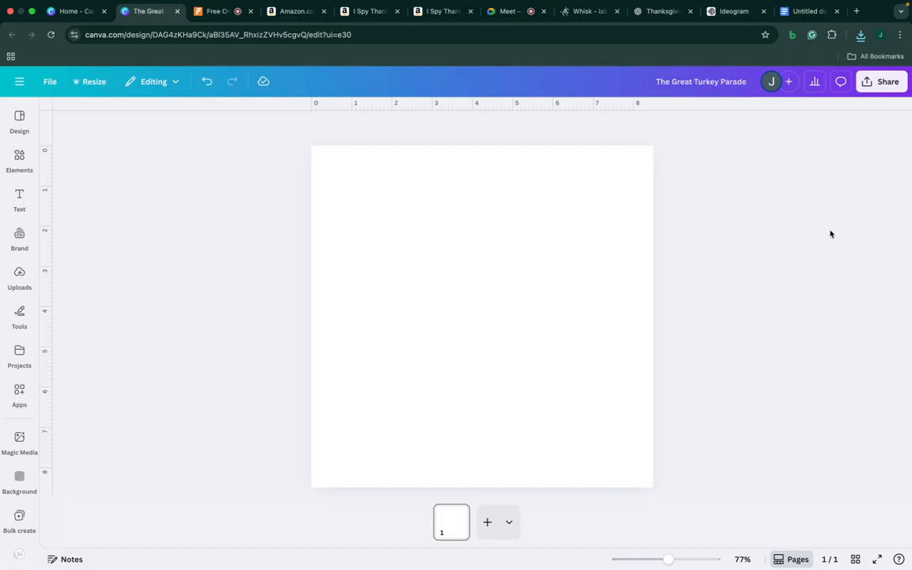
left_click(20, 274)
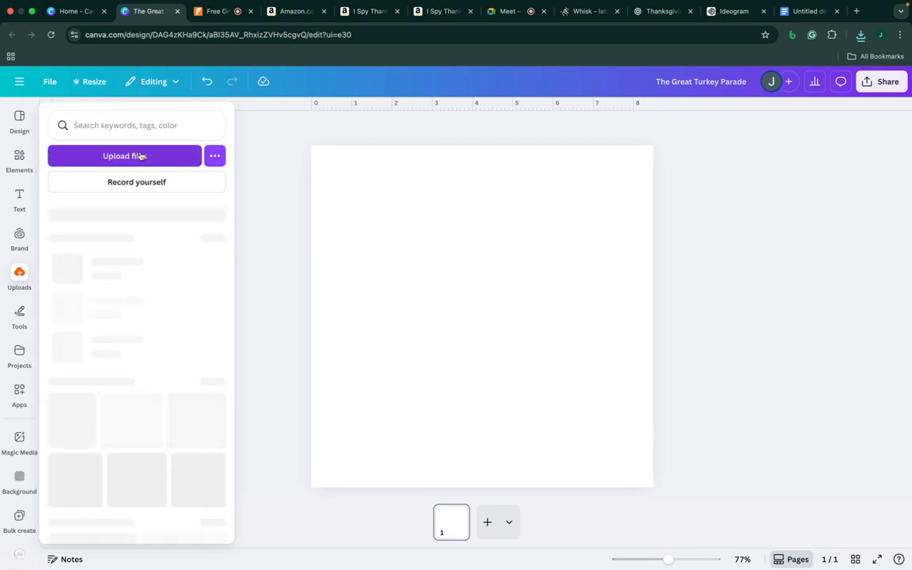
Upload the three Whisk_*.jpeg turkey parade covers from Downloads into Canva
left_click(141, 156)
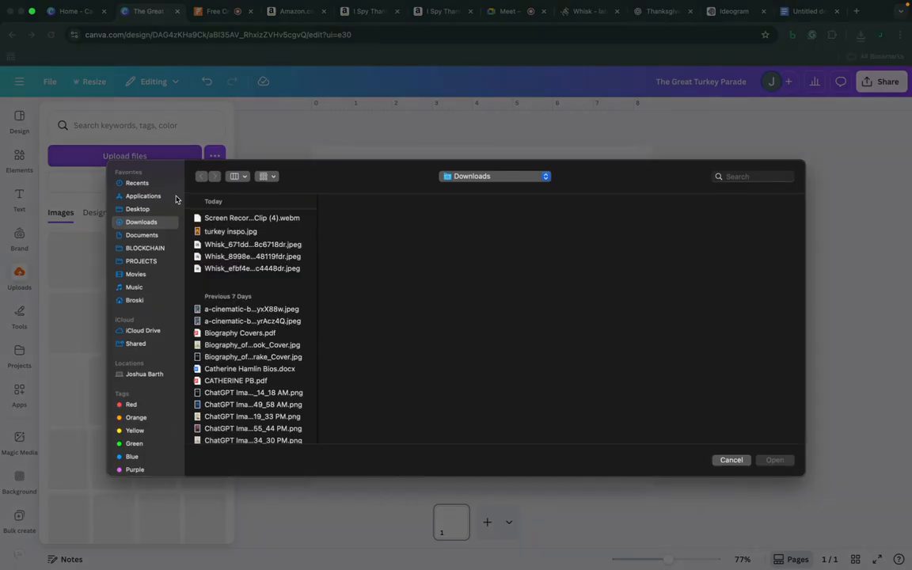
left_click(238, 233)
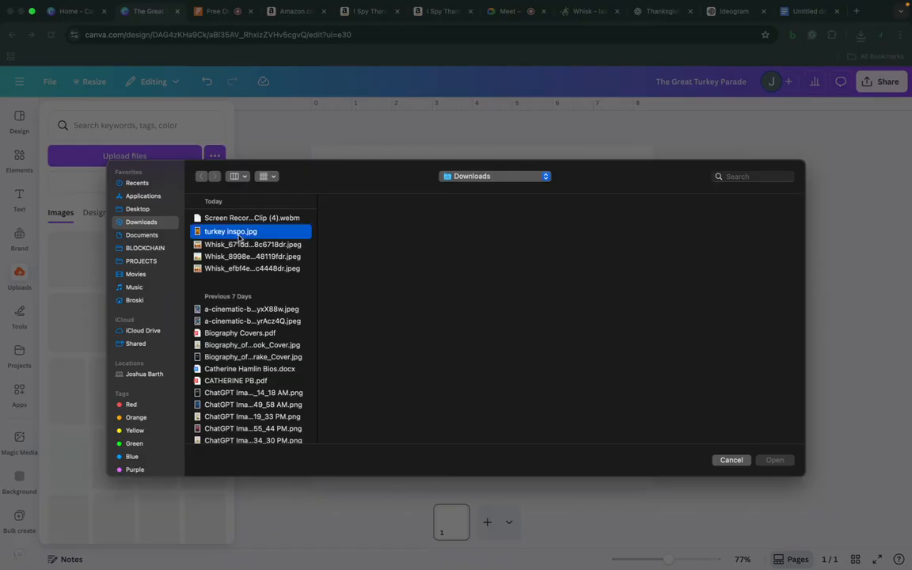
left_click(243, 246)
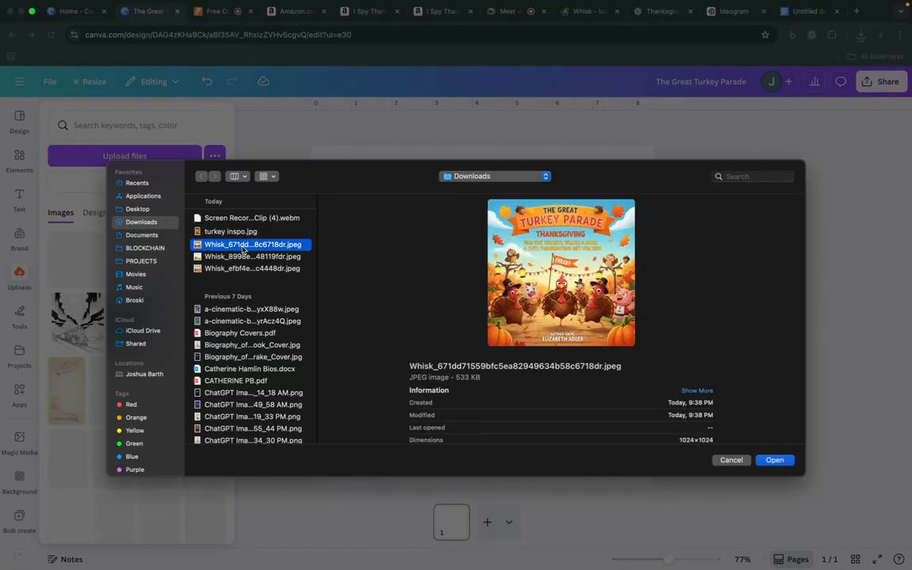
left_click(240, 257, "shift")
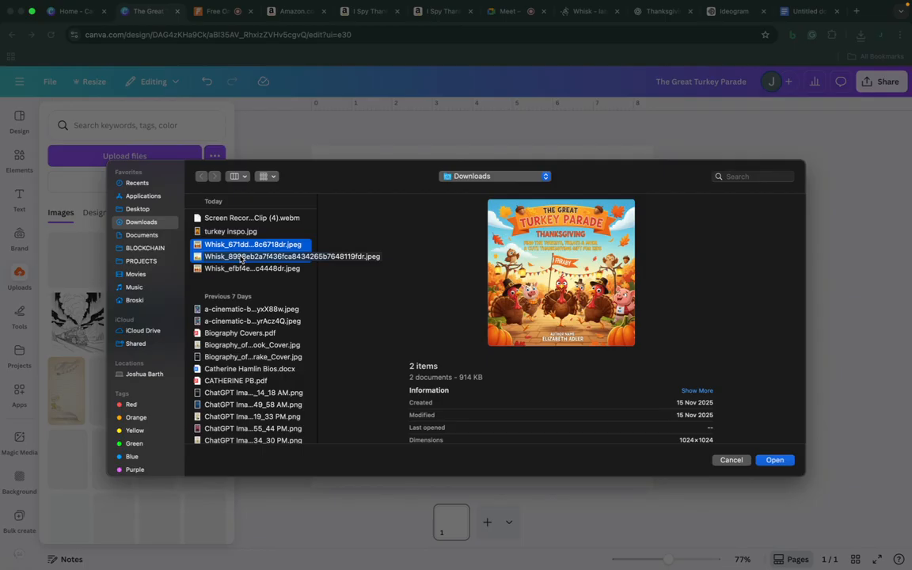
left_click(247, 270, "shift")
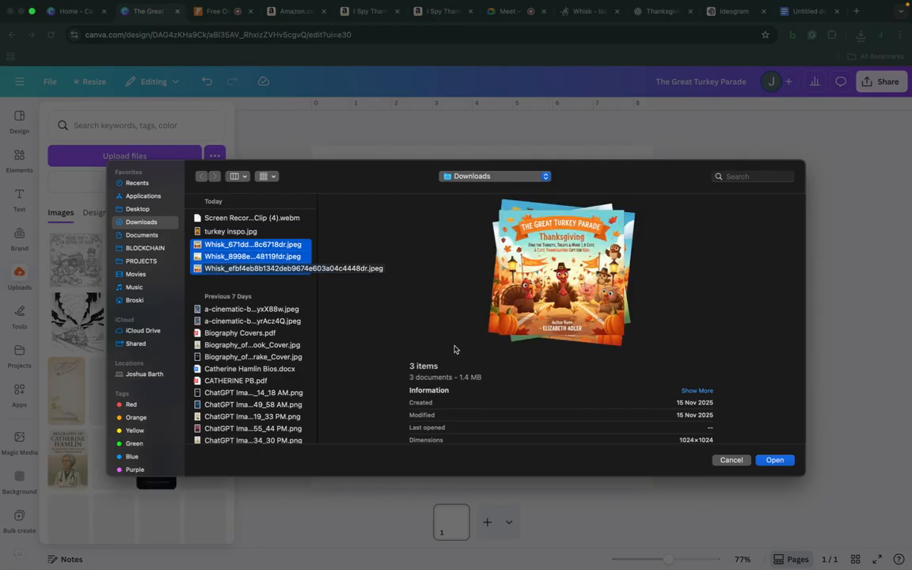
left_click(774, 460)
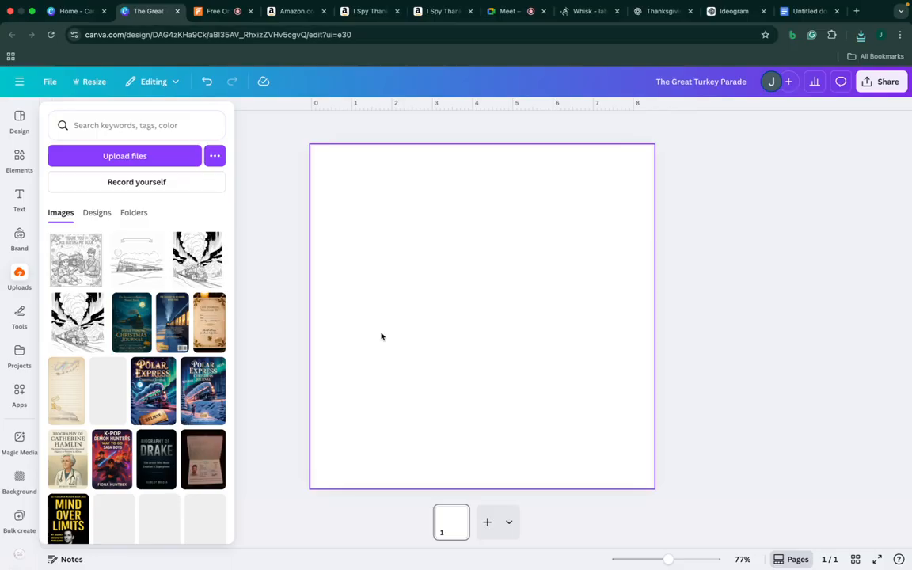
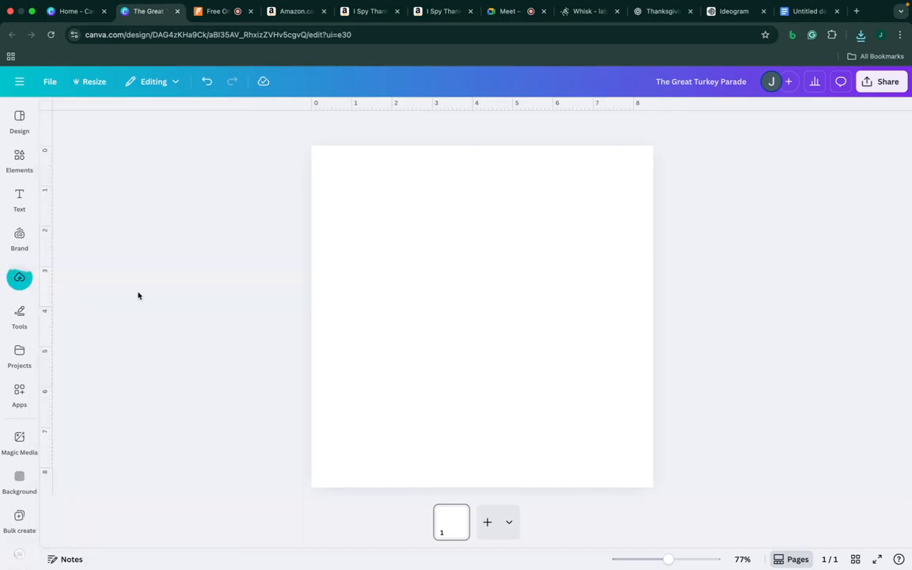
Place the uploaded turkey parade cover art on page 1
mouse_move(19, 273)
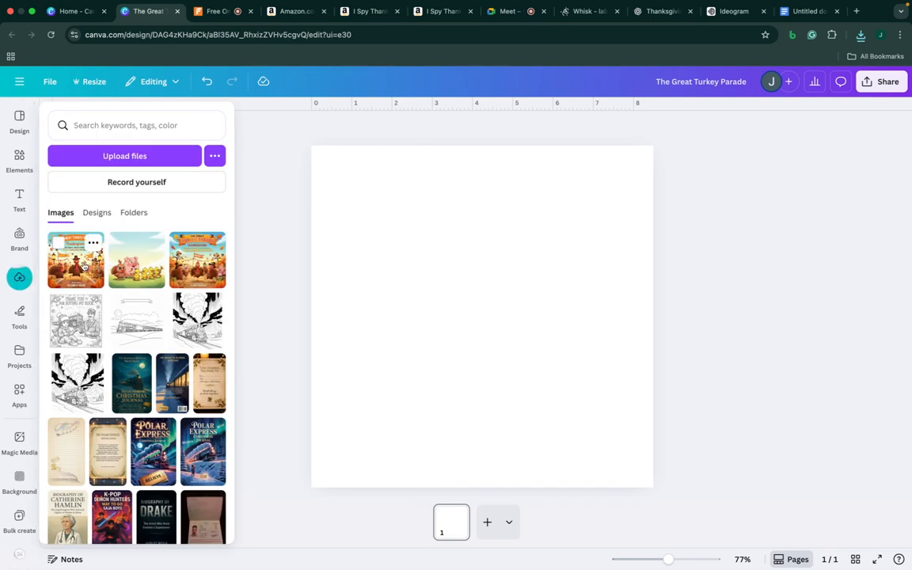
left_click(84, 266)
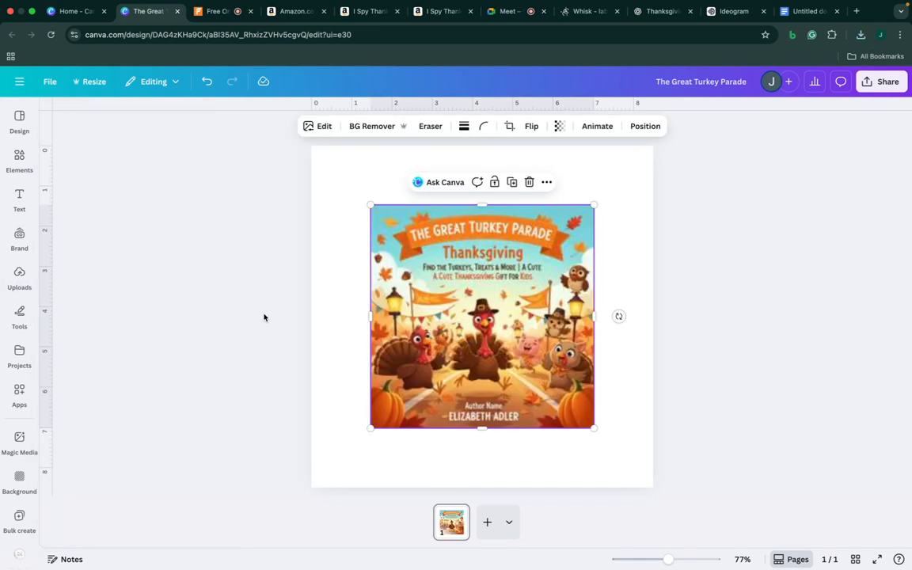
left_click(166, 314)
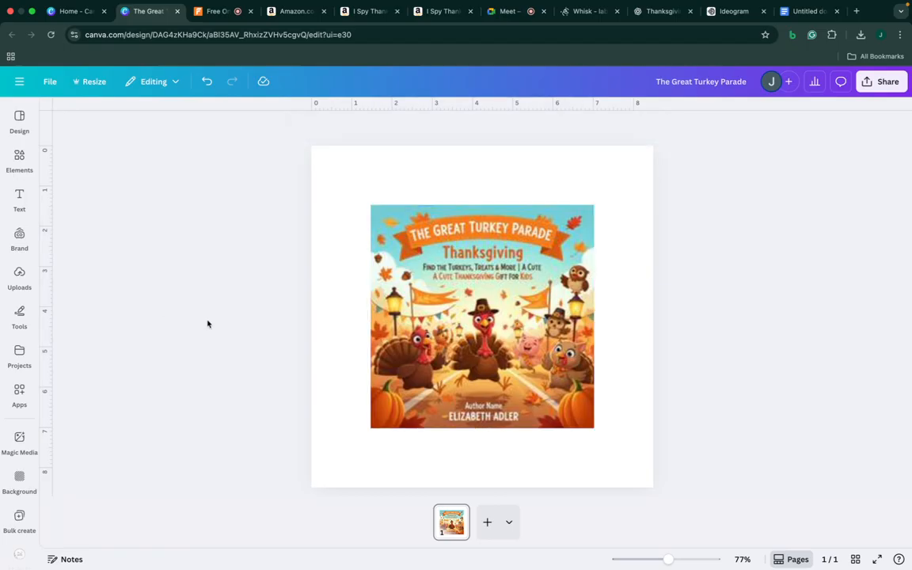
Add a second page holding the turkey, pig and ducklings upload
left_click(487, 522)
left_click(21, 273)
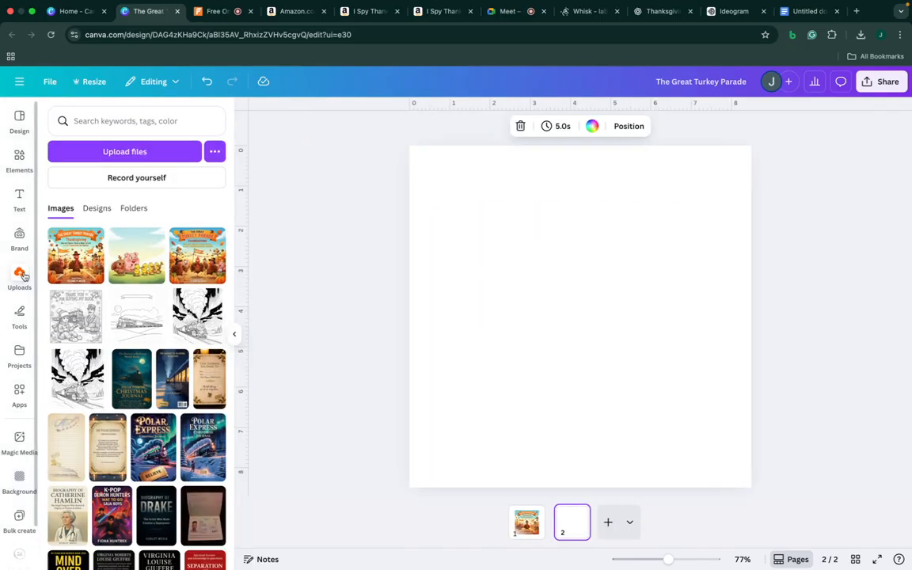
left_click(158, 259)
left_click(311, 311)
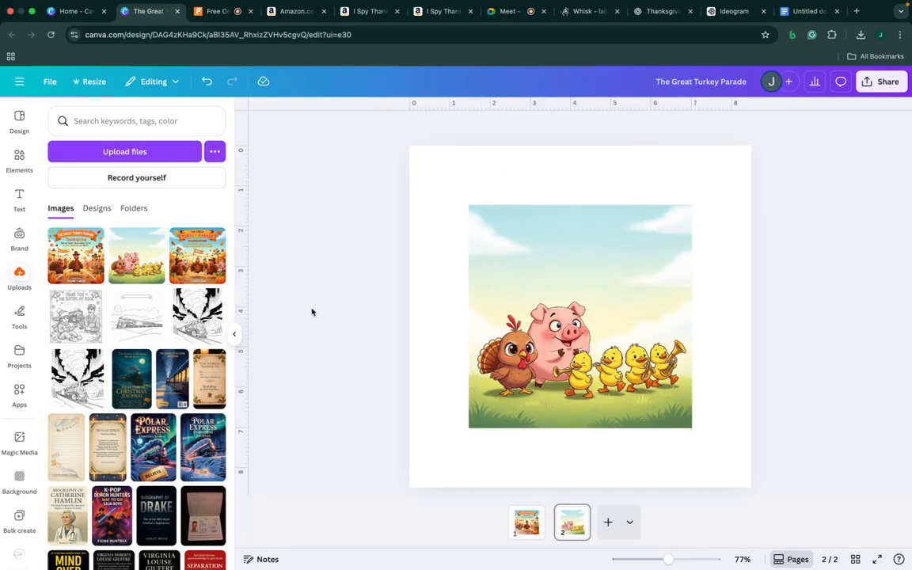
left_click(446, 483)
left_click(285, 373)
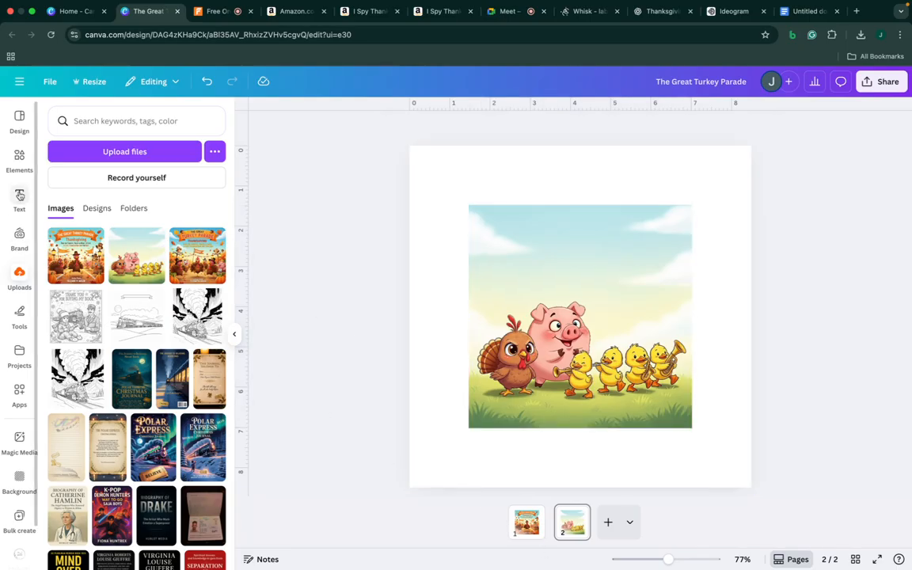
Hide the side panel and go back to the cover page
left_click(19, 196)
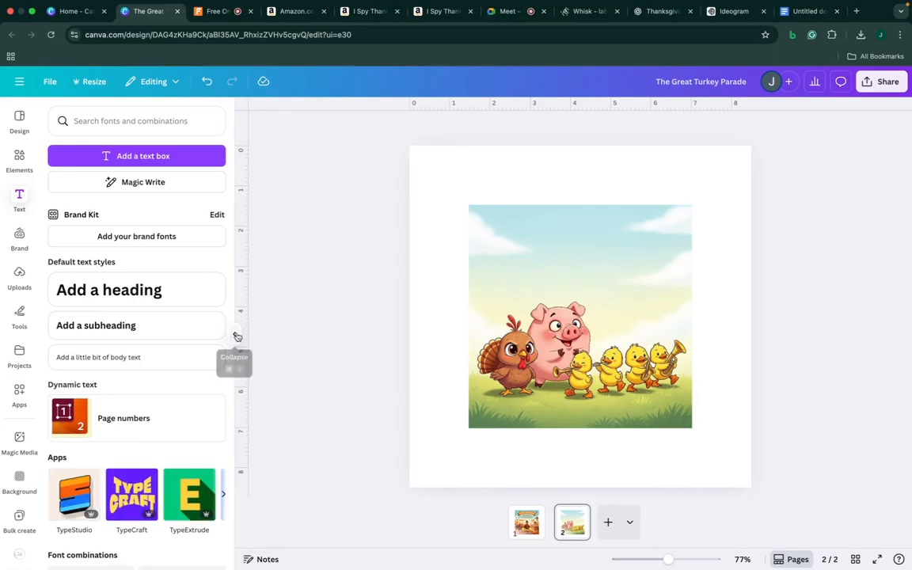
left_click(234, 333)
left_click(429, 522)
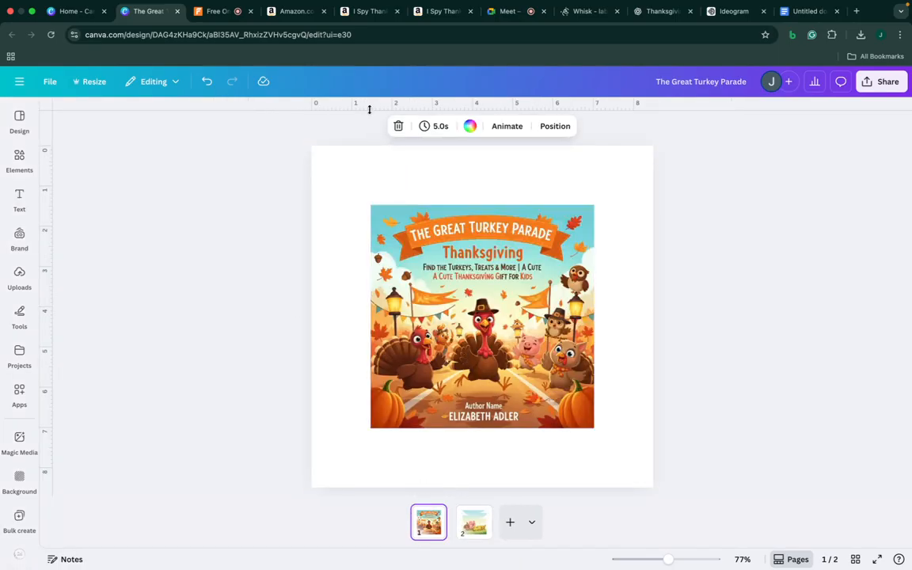
Drag ruler guides about half an inch inside the top, left, bottom and right edges of page 1
left_click_drag(369, 109, 370, 162)
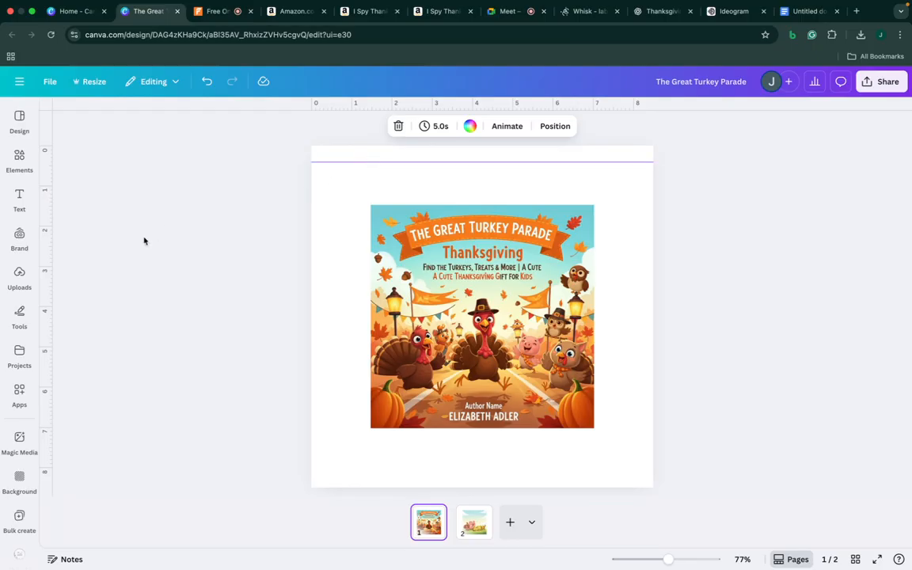
left_click_drag(48, 249, 333, 296)
left_click_drag(333, 294, 333, 294)
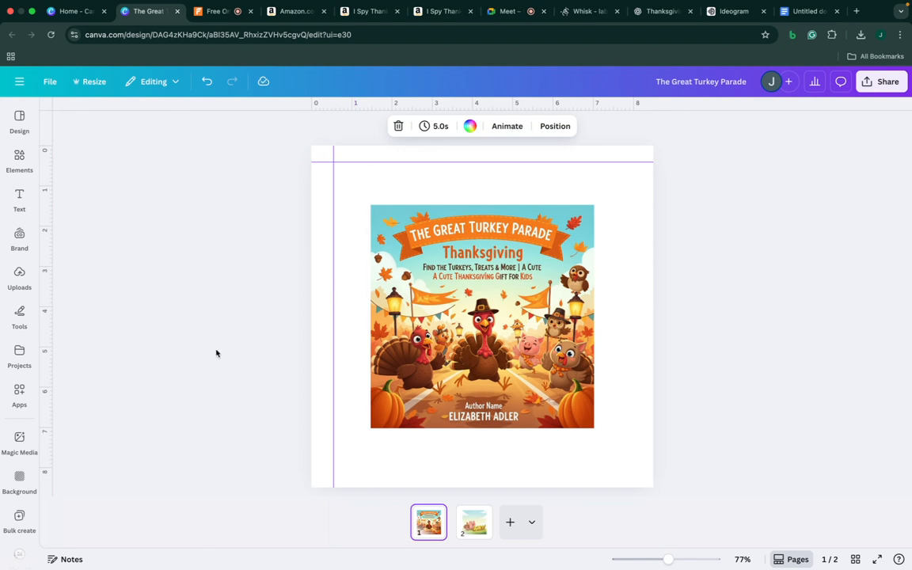
left_click_drag(364, 108, 409, 468)
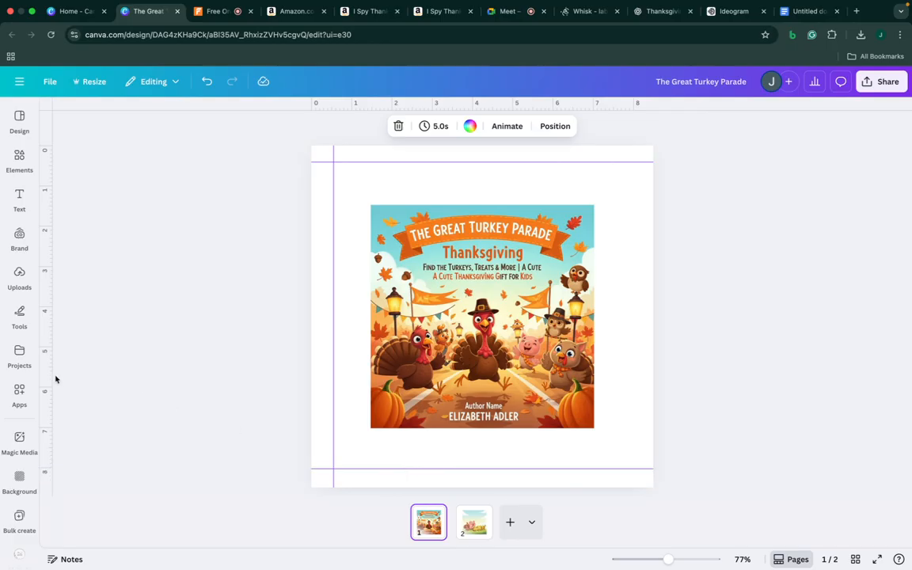
left_click_drag(49, 377, 632, 480)
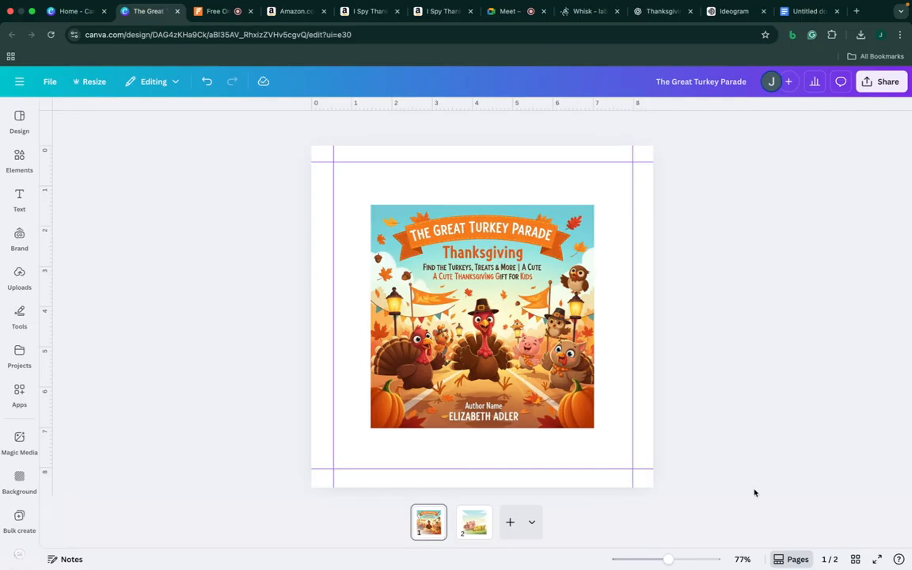
left_click(486, 324)
Resize the cover image to about 8.2 inches and centre it on page 1
left_click_drag(486, 325, 424, 265)
left_click_drag(536, 368, 647, 499)
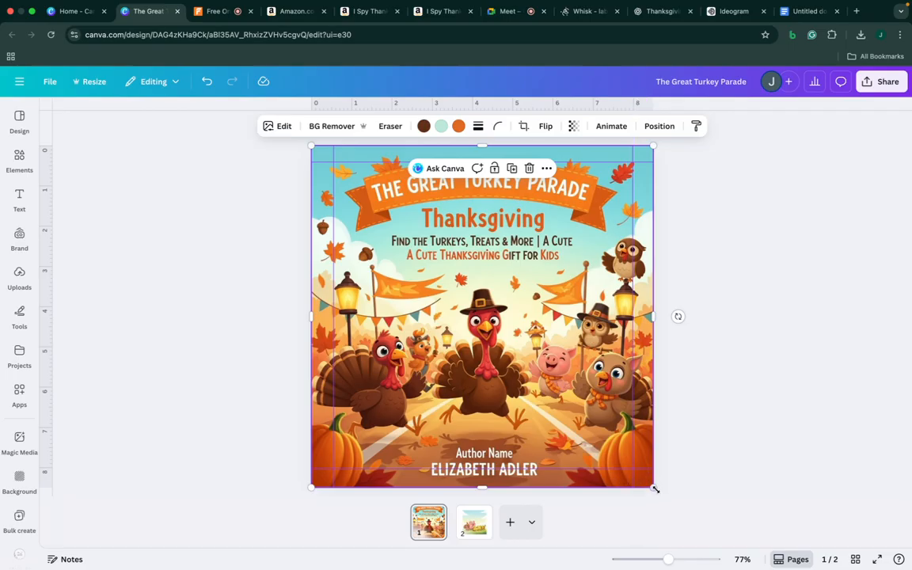
left_click_drag(652, 488, 640, 473)
left_click_drag(527, 393, 530, 396)
left_click_drag(647, 481, 644, 478)
left_click_drag(566, 430, 566, 427)
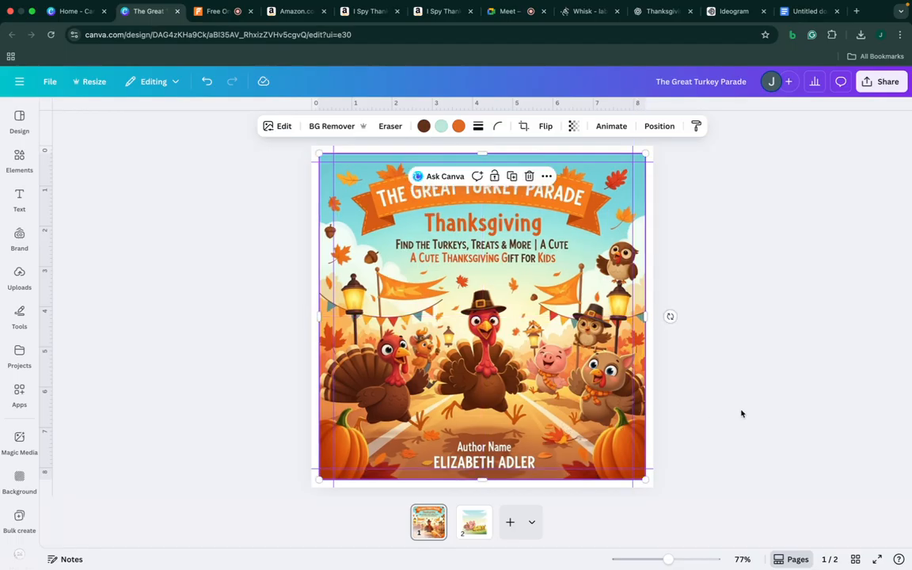
key("Up")
key("Up")
key("Up")
key("Up")
key("Up")
key("Up")
key("Up")
key("Up")
key("Up")
key("Up")
key("Up")
key("Up")
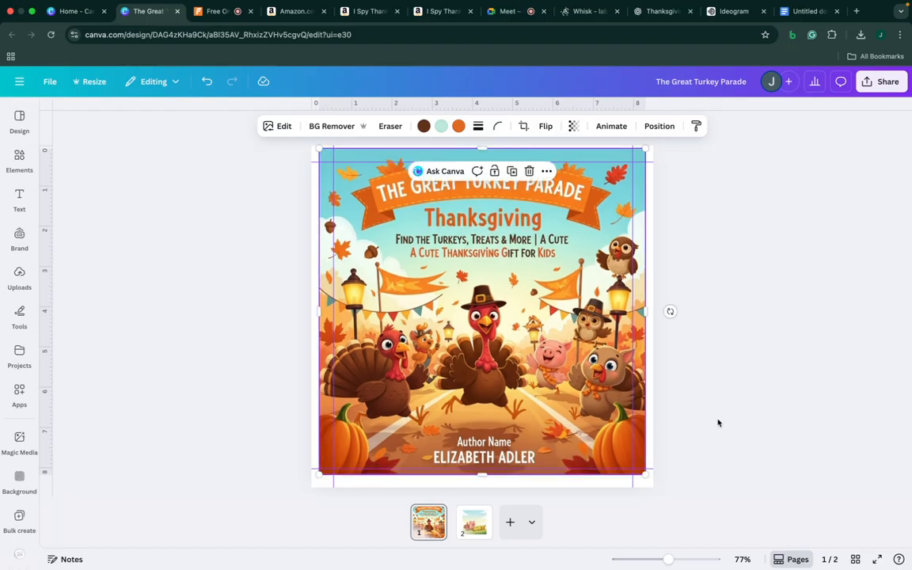
left_click(607, 484)
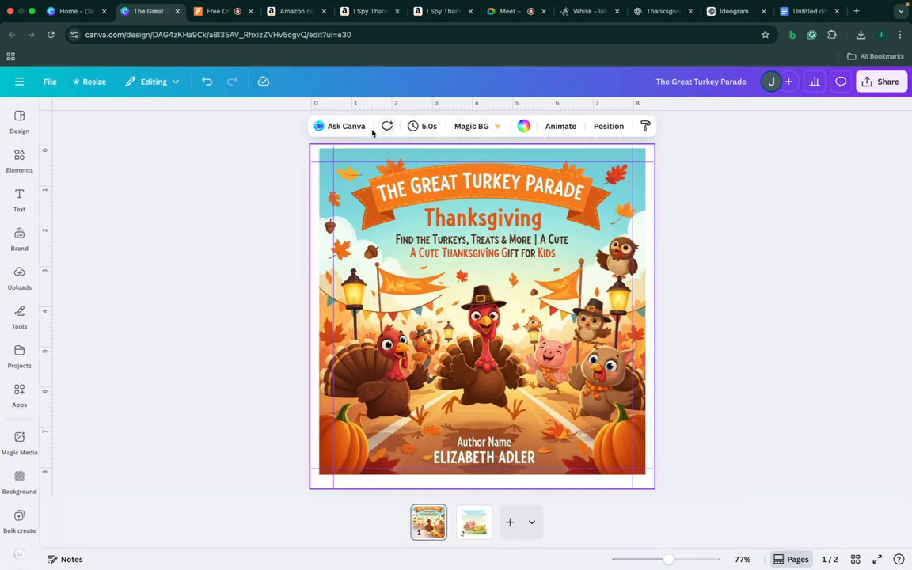
left_click(594, 260)
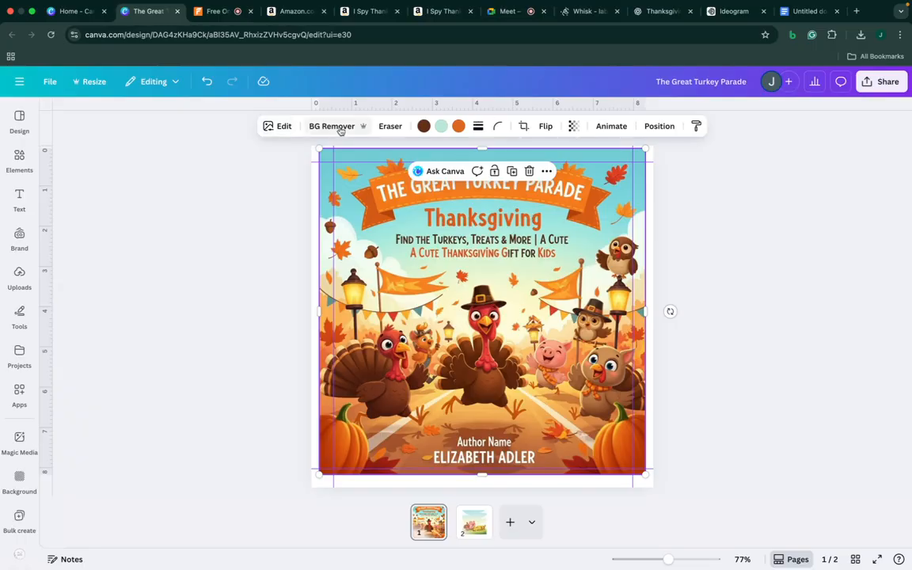
Open the cover image's Edit options and browse the AI tools to Magic Expand
left_click(281, 127)
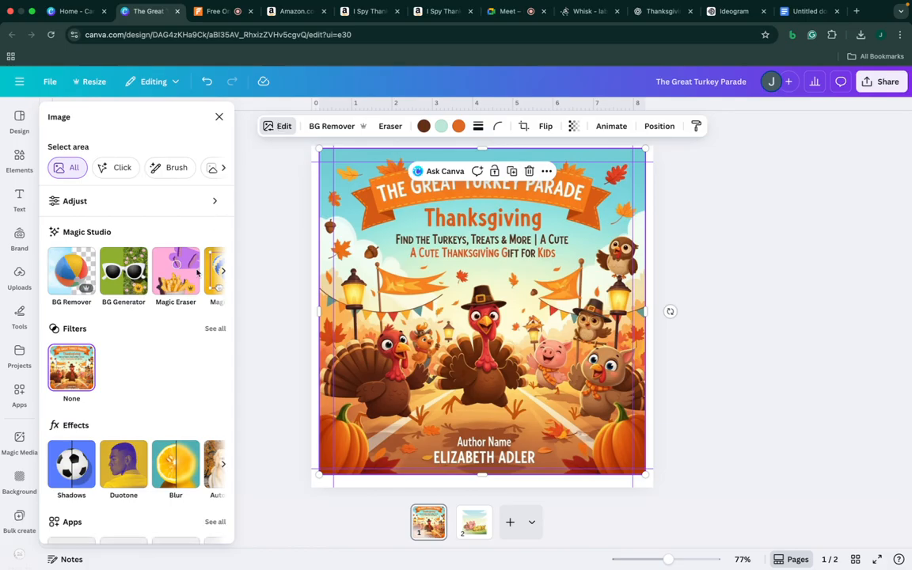
left_click(224, 272)
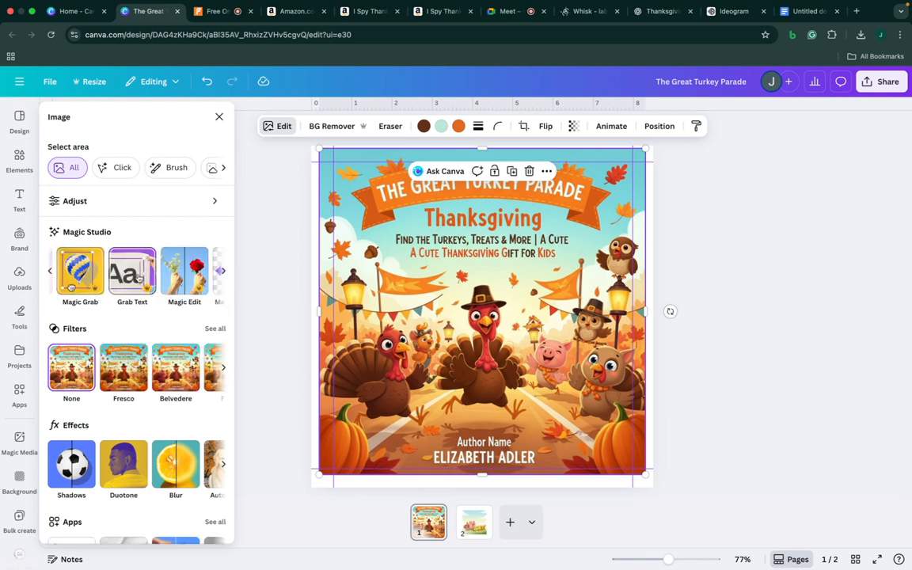
left_click(223, 272)
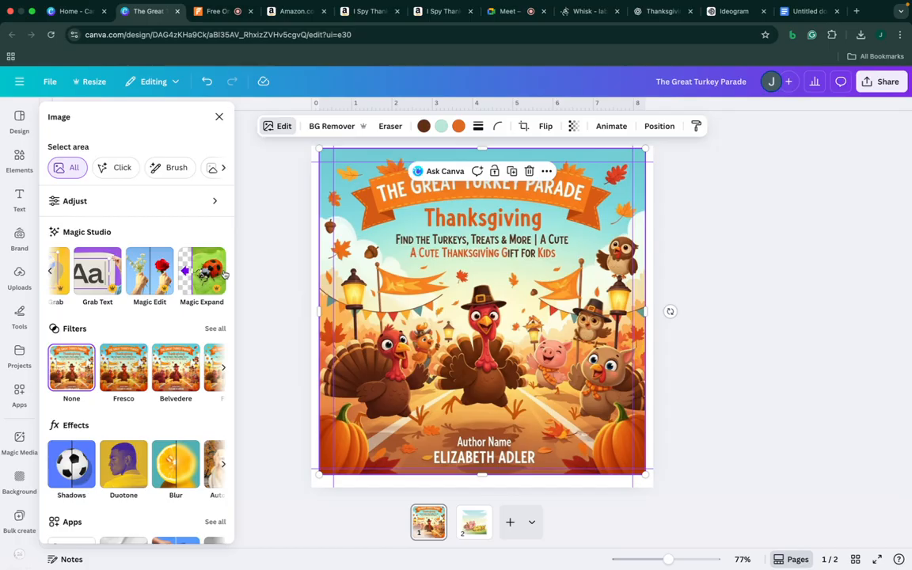
left_click(224, 273)
Magic Expand the cover art to Whole Page and accept the generated result
left_click(136, 213)
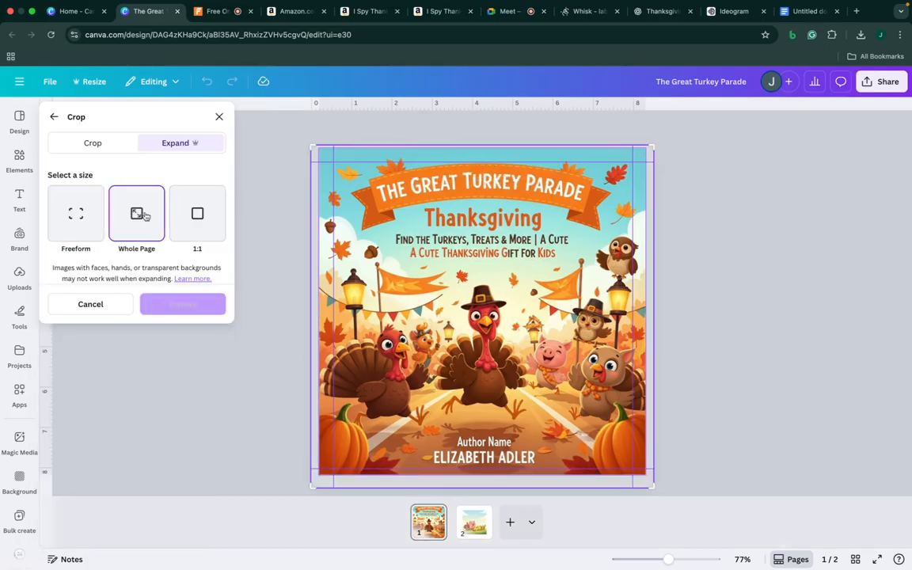
left_click(182, 304)
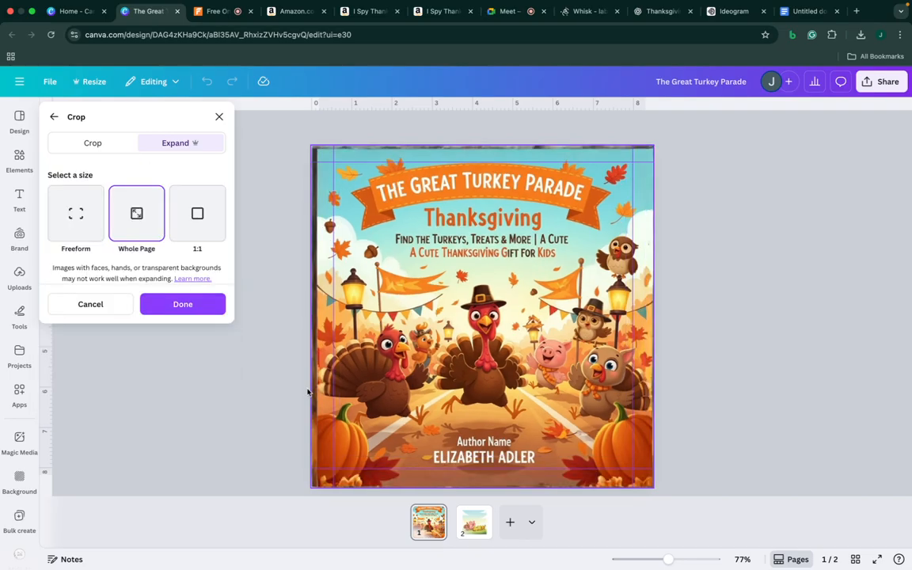
left_click(739, 365)
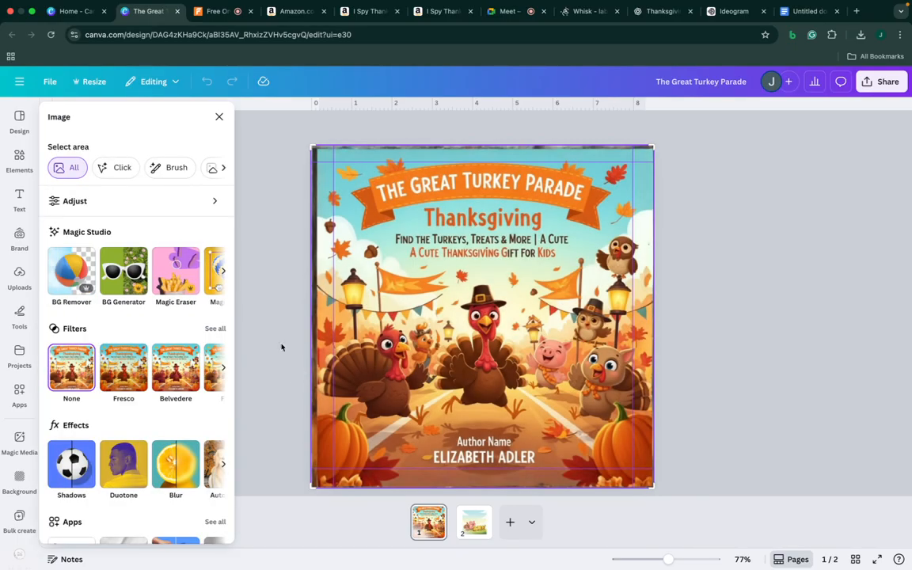
left_click(270, 334)
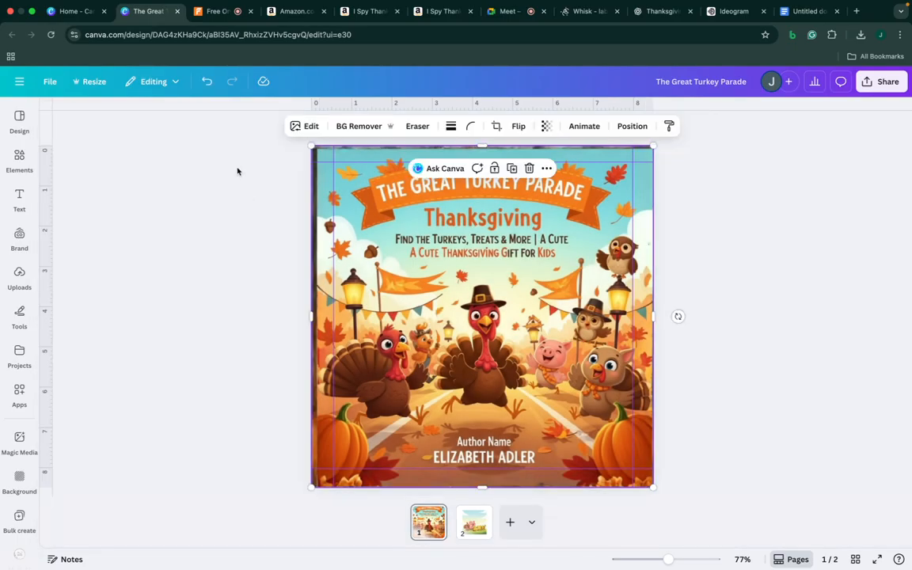
Shift and resize the expanded cover art until it sits flush with every page edge, including the left
left_click(315, 231)
left_click(705, 385)
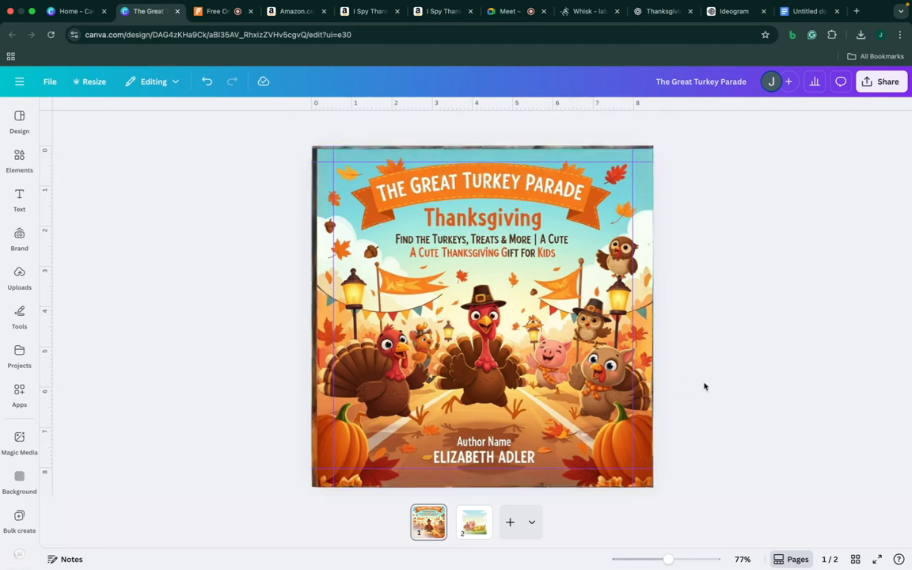
left_click(611, 364)
left_click_drag(619, 378, 614, 371)
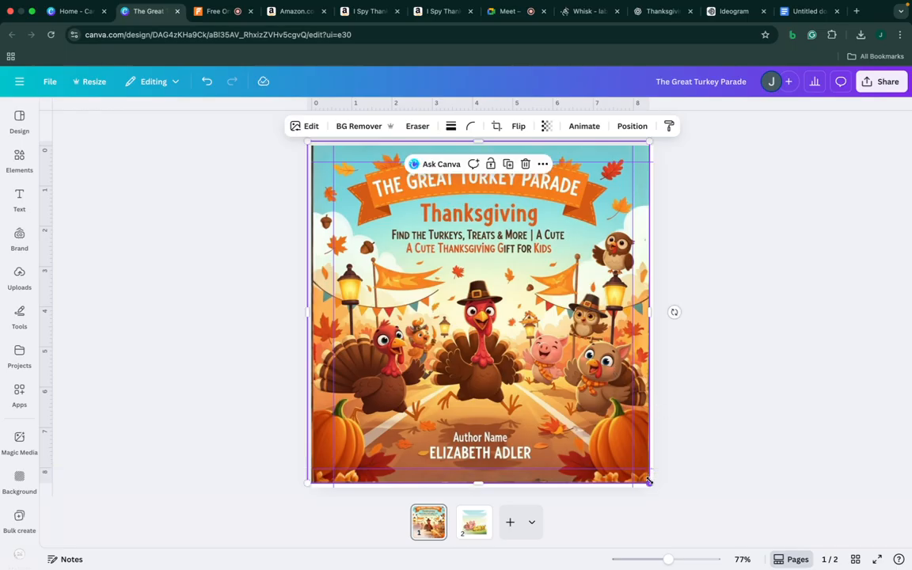
left_click_drag(649, 481, 653, 484)
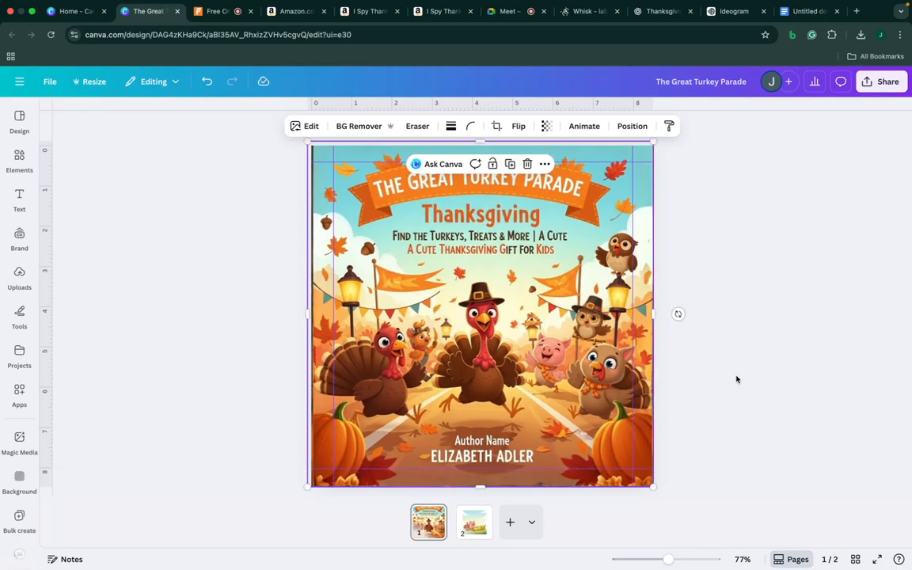
left_click_drag(638, 376, 607, 348)
left_click_drag(308, 314, 302, 315)
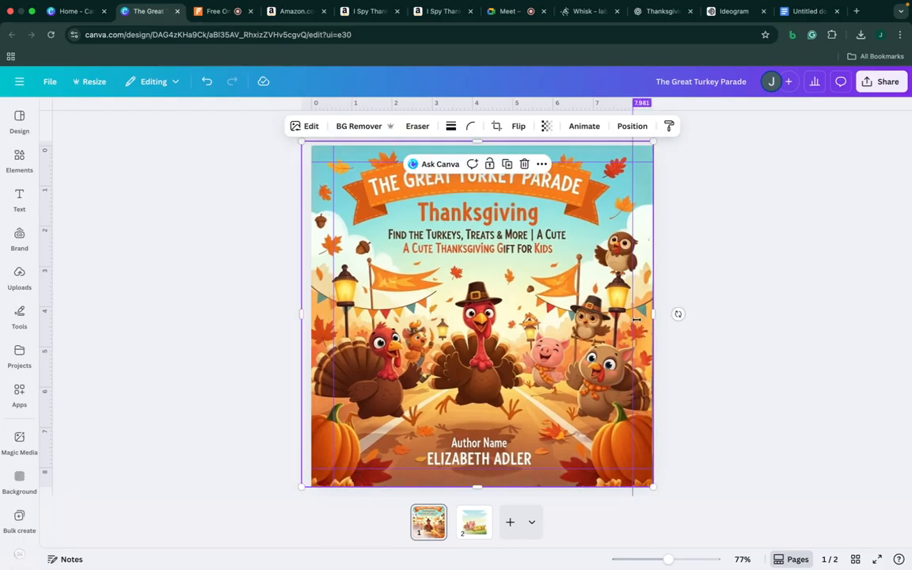
left_click(762, 312)
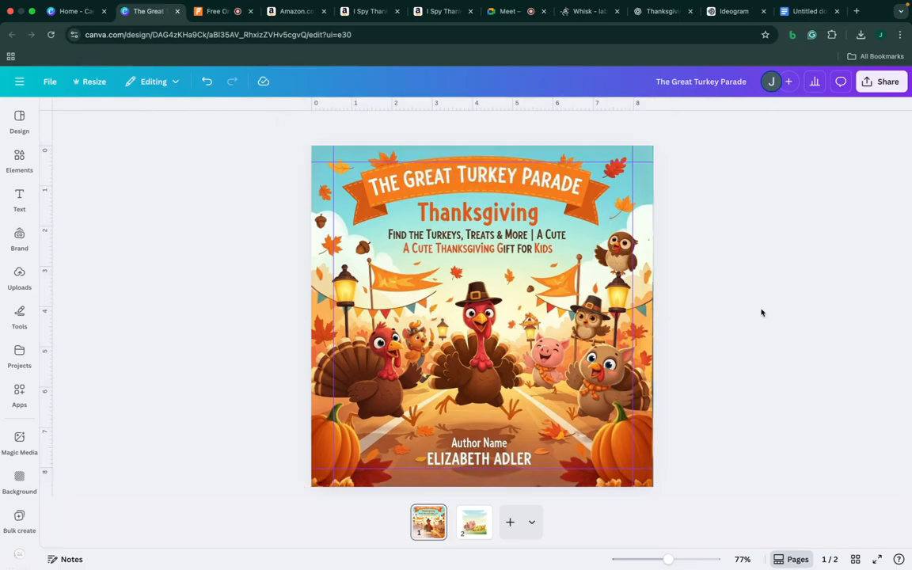
Enlarge the page 2 parade picture to 7.5 × 7.5 in within the margins
right_click(474, 522)
left_click(420, 348)
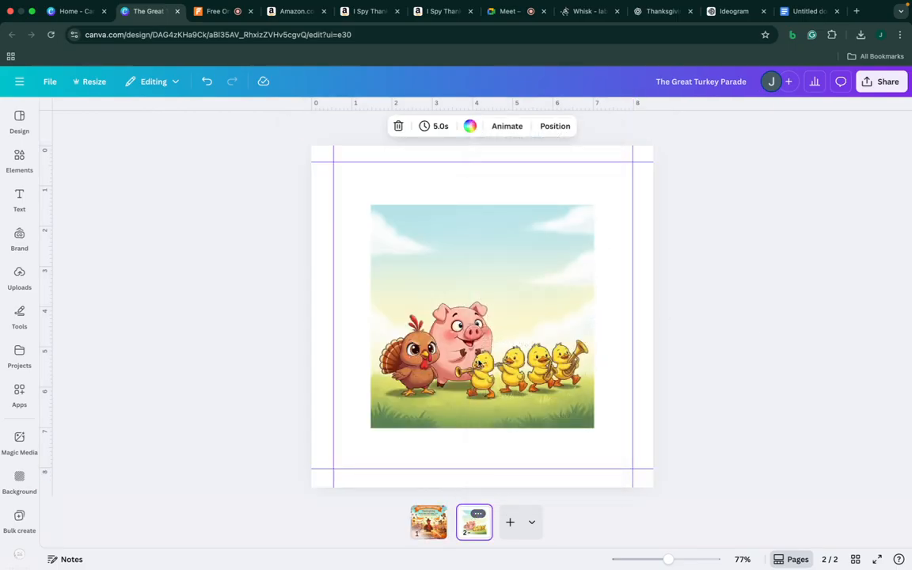
left_click(478, 363)
left_click_drag(511, 378, 471, 336)
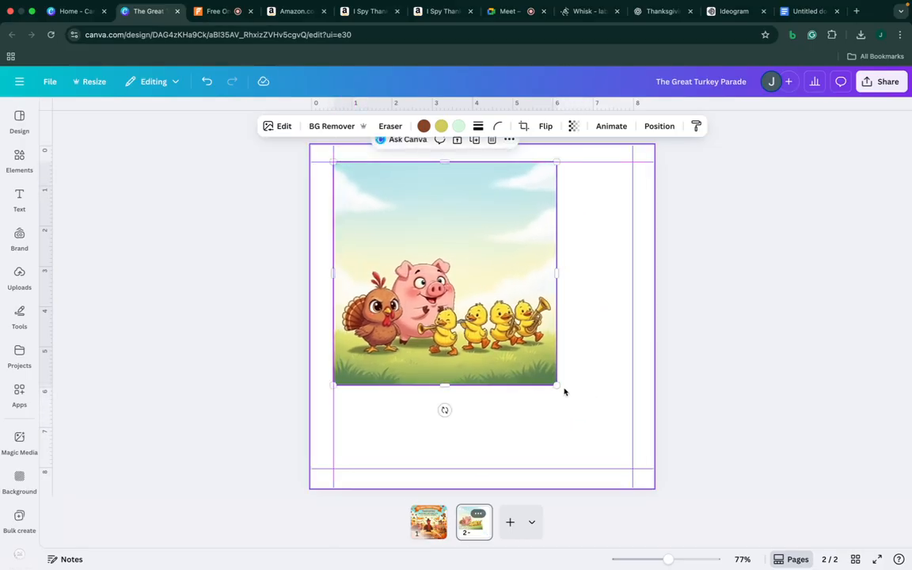
left_click_drag(557, 385, 632, 473)
left_click_drag(616, 425, 604, 420)
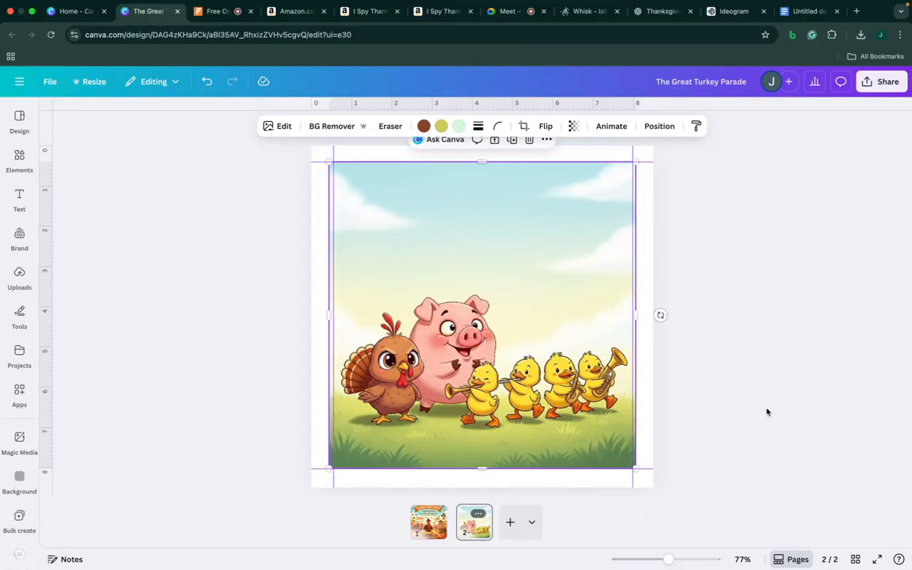
left_click(785, 409)
Set page 2's background colour to olive green
left_click(648, 457)
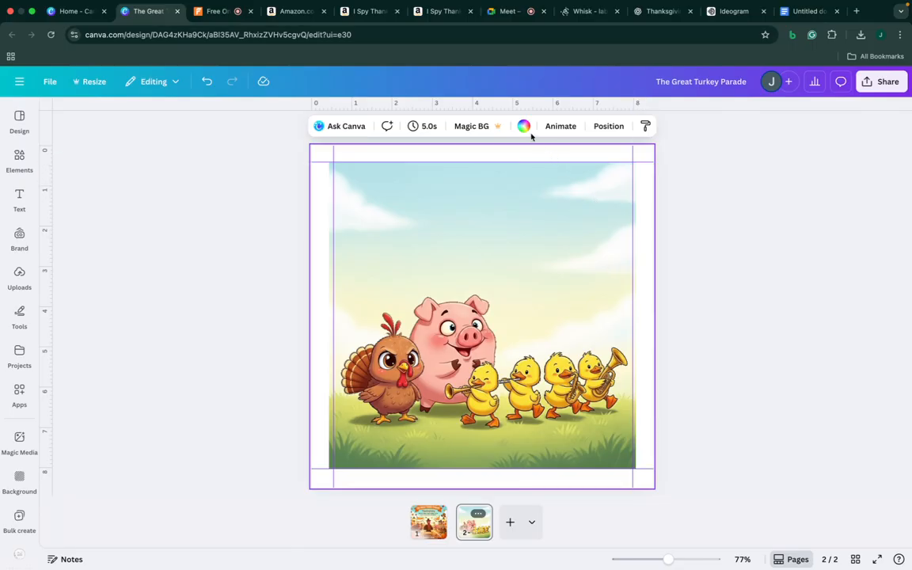
left_click(523, 128)
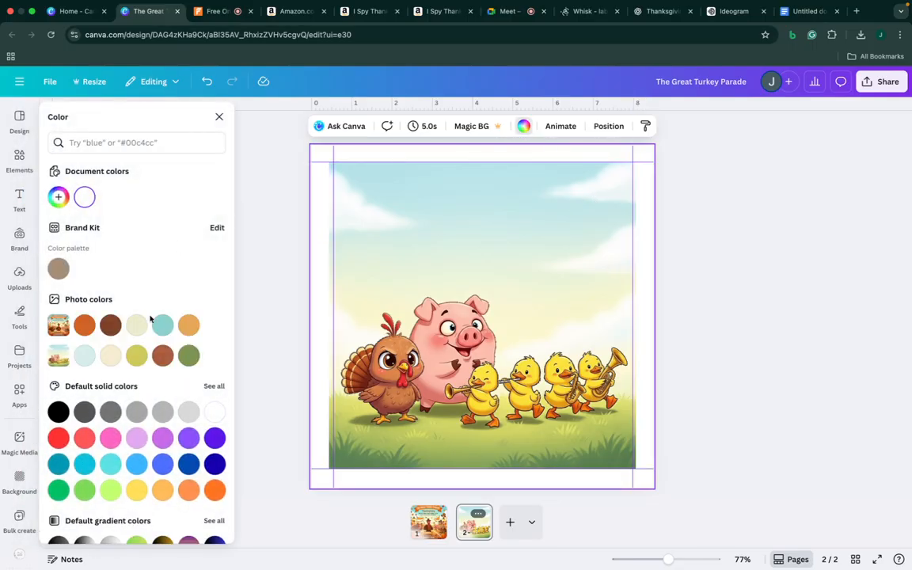
left_click(188, 355)
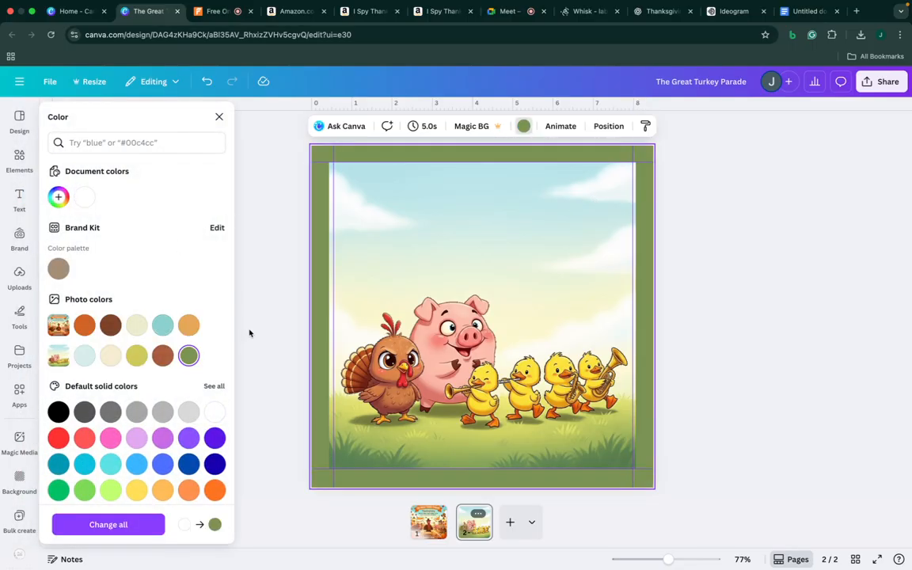
left_click(253, 336)
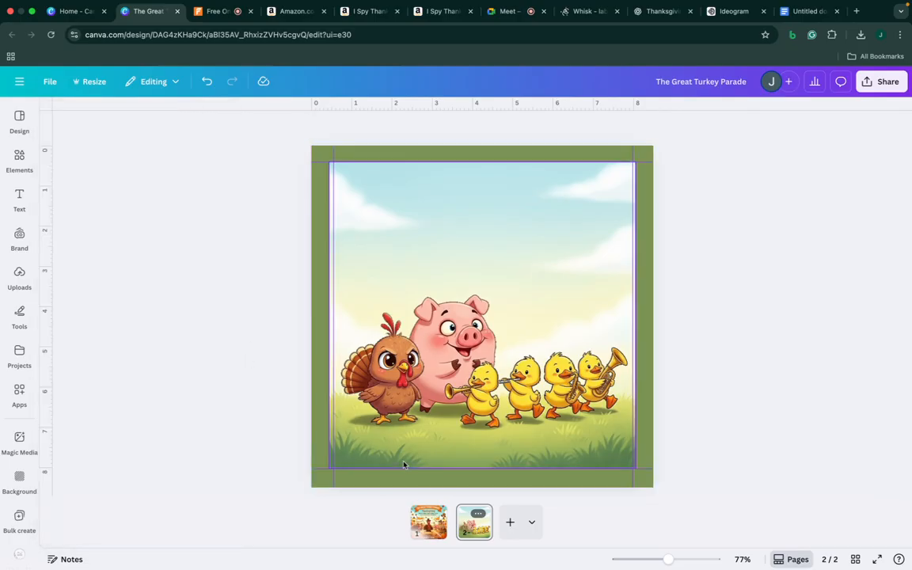
Add a third page with a white background
left_click(523, 523)
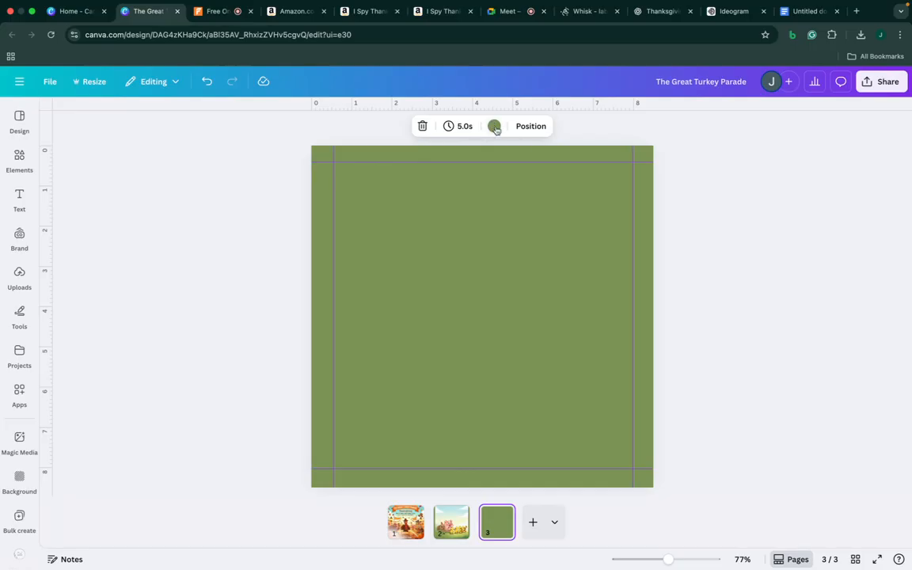
left_click(109, 200)
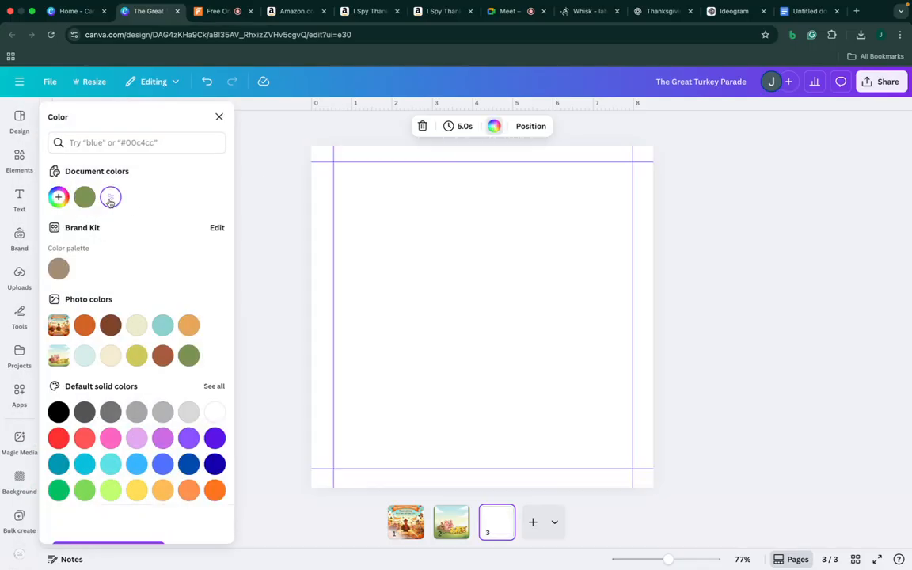
left_click(263, 257)
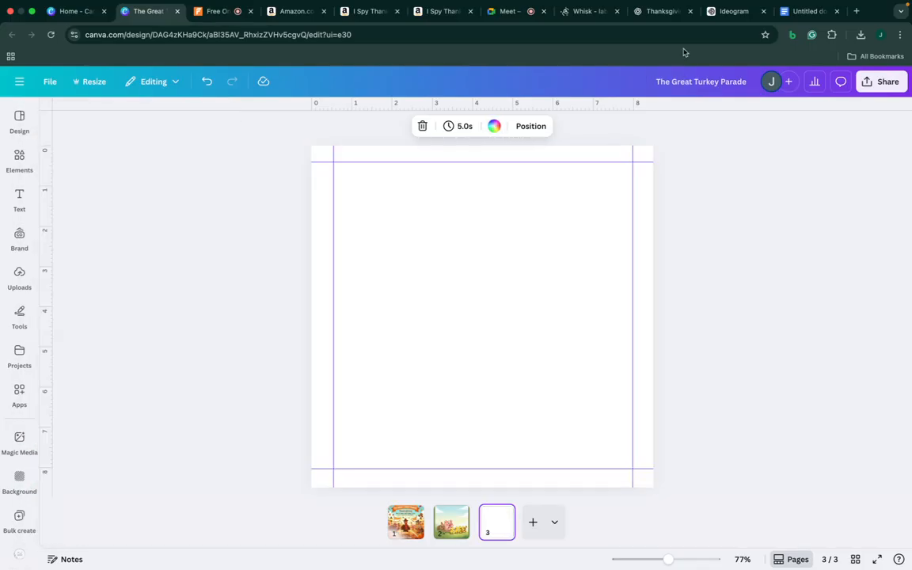
Paste the page list and ask for a prompt per page of a 56-page book, keeping storyline and characters
left_click(714, 12)
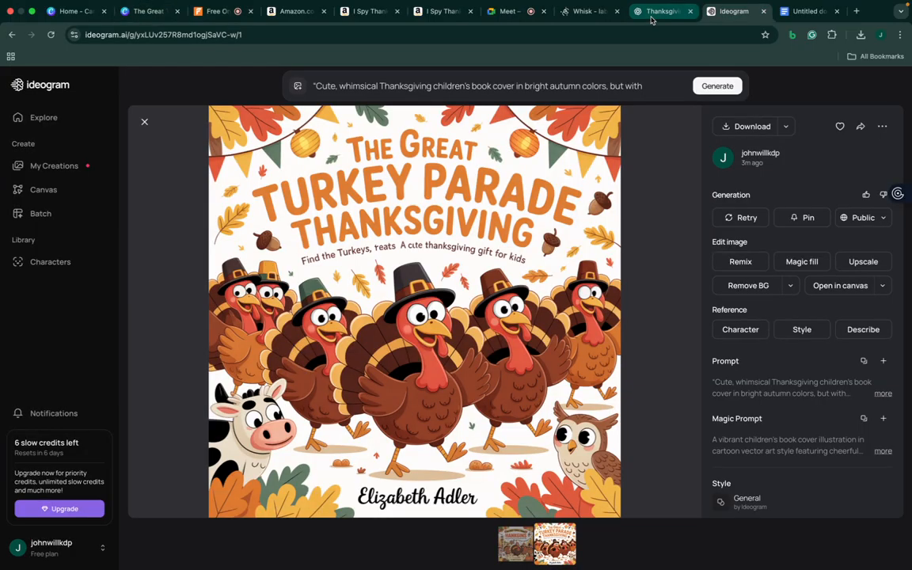
left_click(651, 18)
left_click(443, 362)
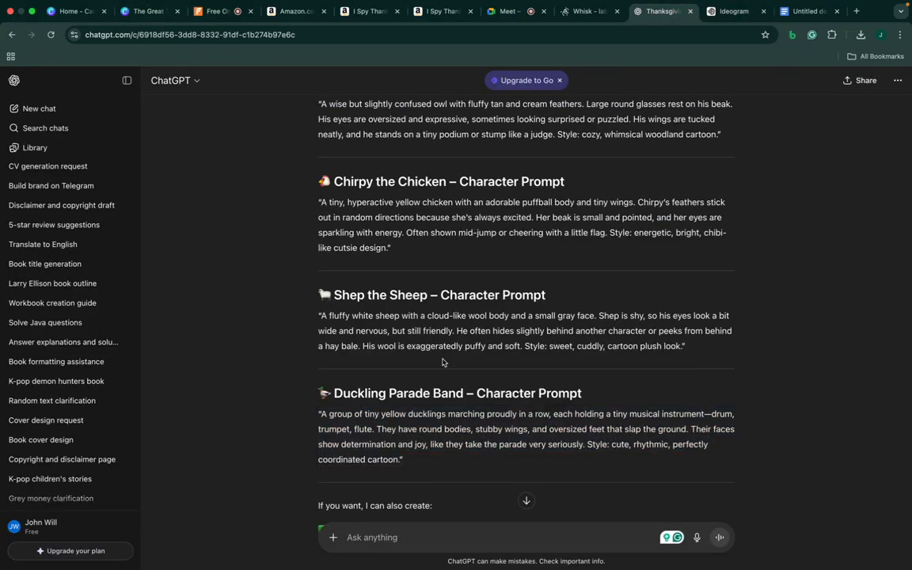
scroll(506, 383, "down", 10)
scroll(507, 388, "up", 3)
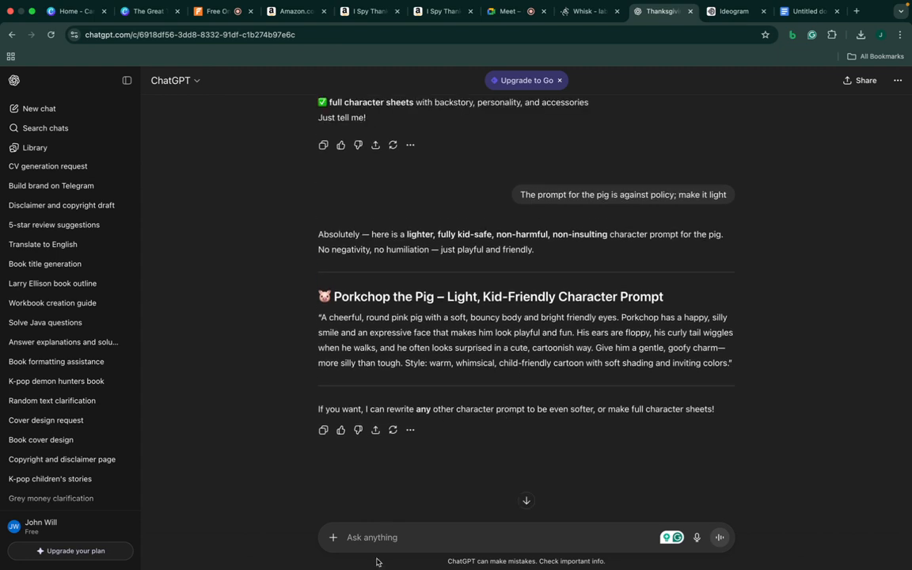
left_click(394, 537)
type("Cover page Thank you for purchasing Copyright page This book belongs to Table of contents .....content Ending")
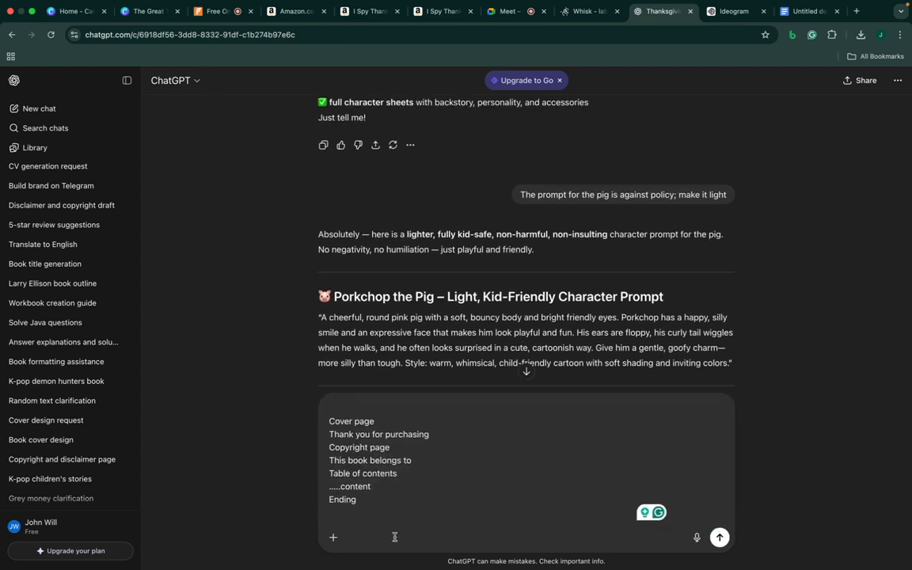
key("shift+Return")
key("shift+Return")
key("shift+Return")
key("shift+Return")
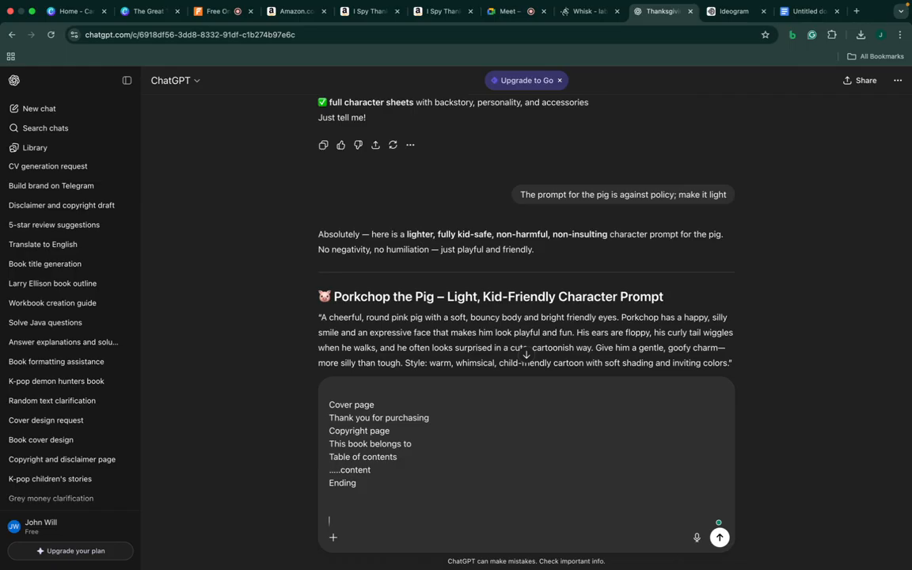
type("Generate the prompts for every")
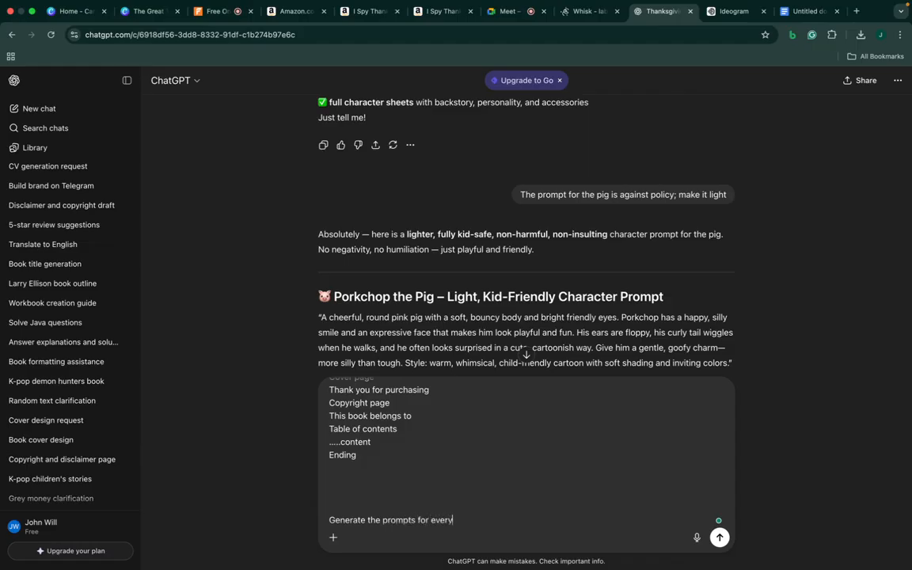
type("gle one of this page, page count 56, main")
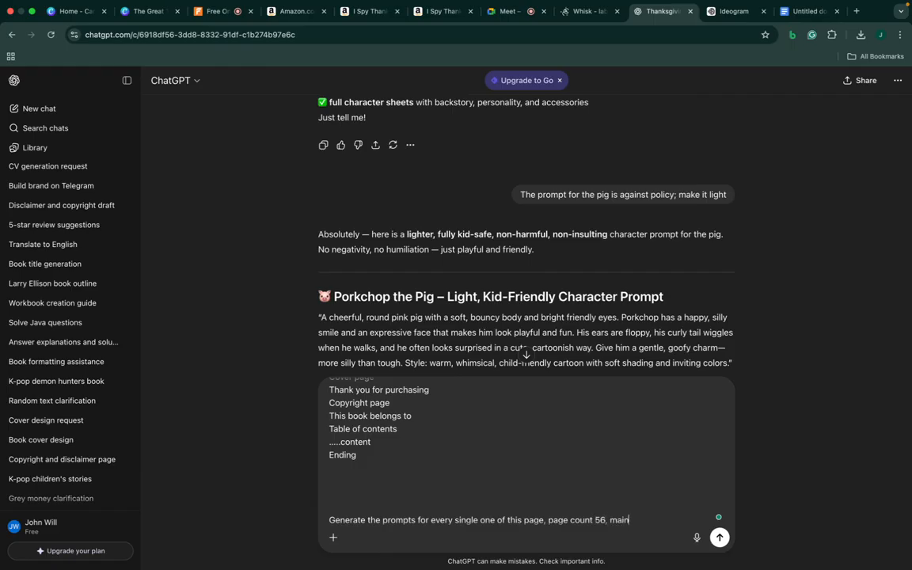
type("tain storyline. and characters")
key("Return")
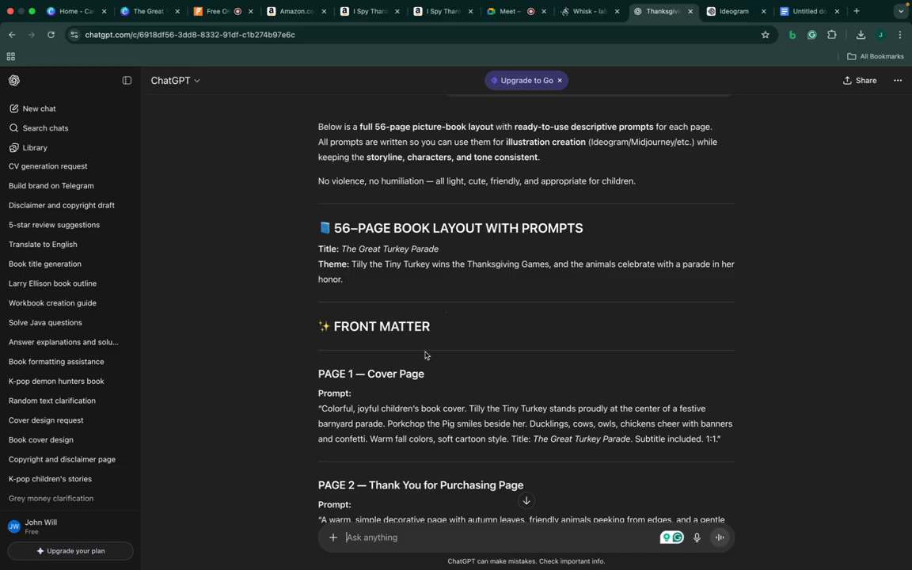
Highlight the PAGE 2 thank-you prompt in the 56-page layout and go to Whisk
scroll(419, 321, "down", 3)
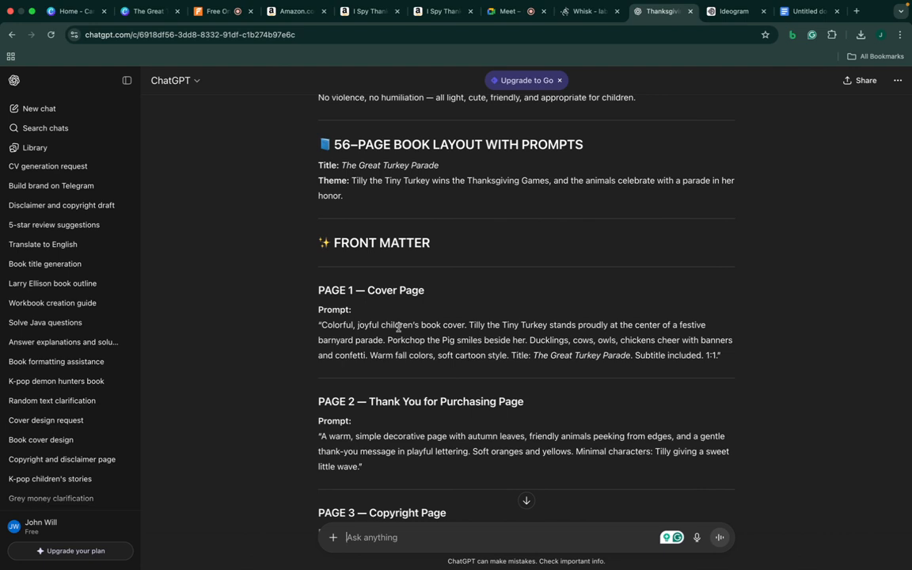
scroll(382, 385, "down", 3)
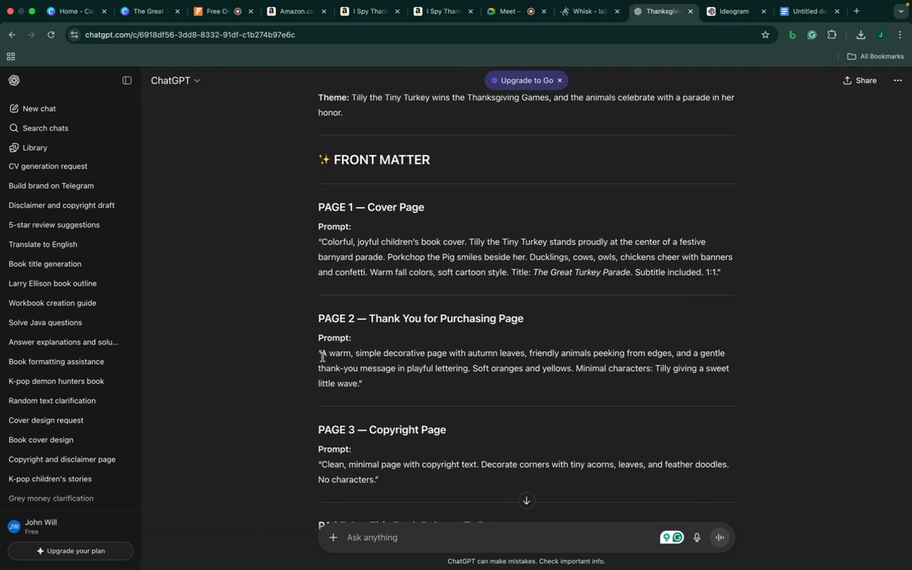
left_click_drag(318, 354, 367, 391)
key("super+c")
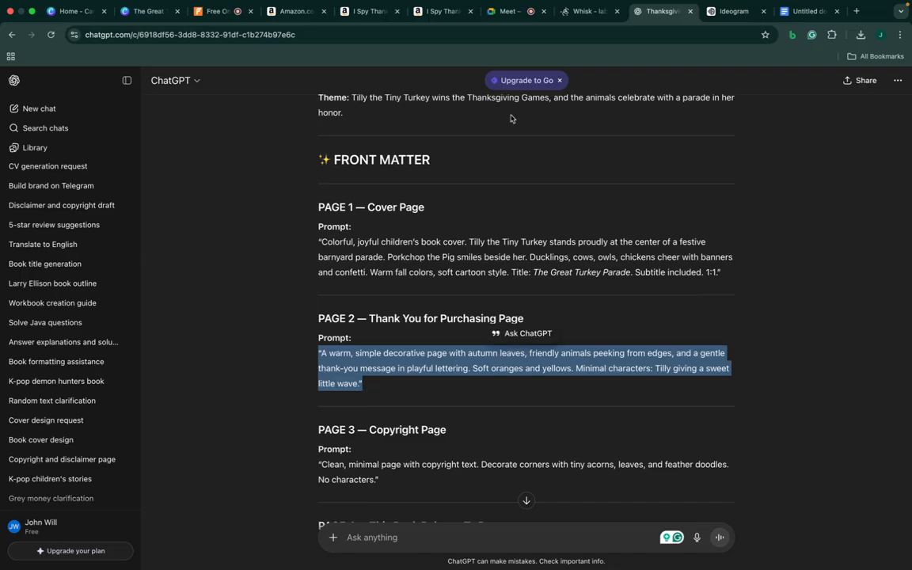
left_click(584, 12)
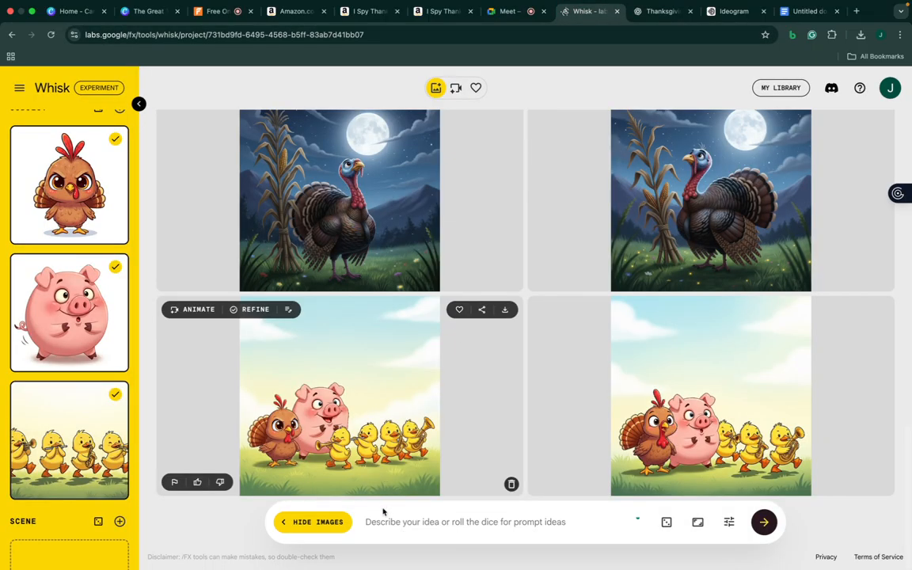
Generate thank-you page images from the pasted prompt and download the orange-bordered 'Thank you!' one
left_click(372, 519)
key("super+v")
key("Return")
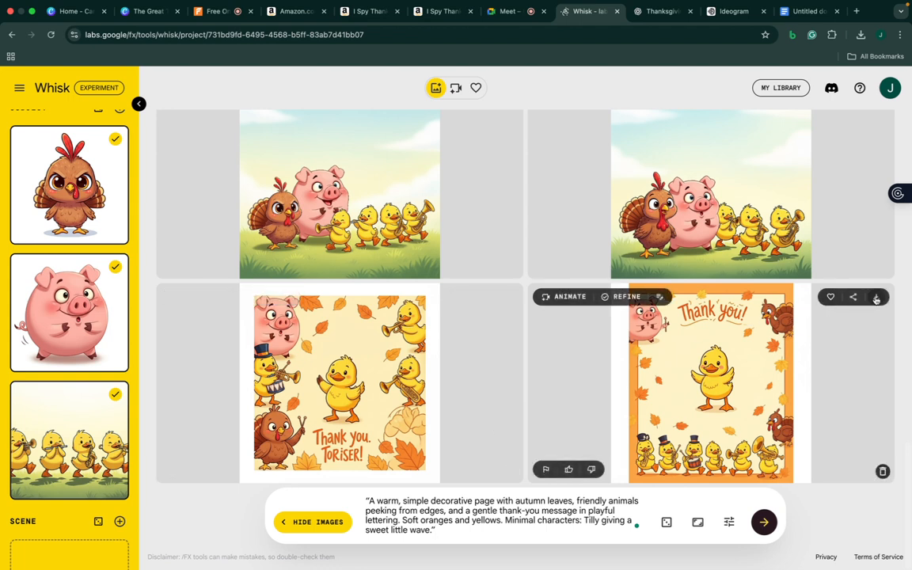
left_click(876, 298)
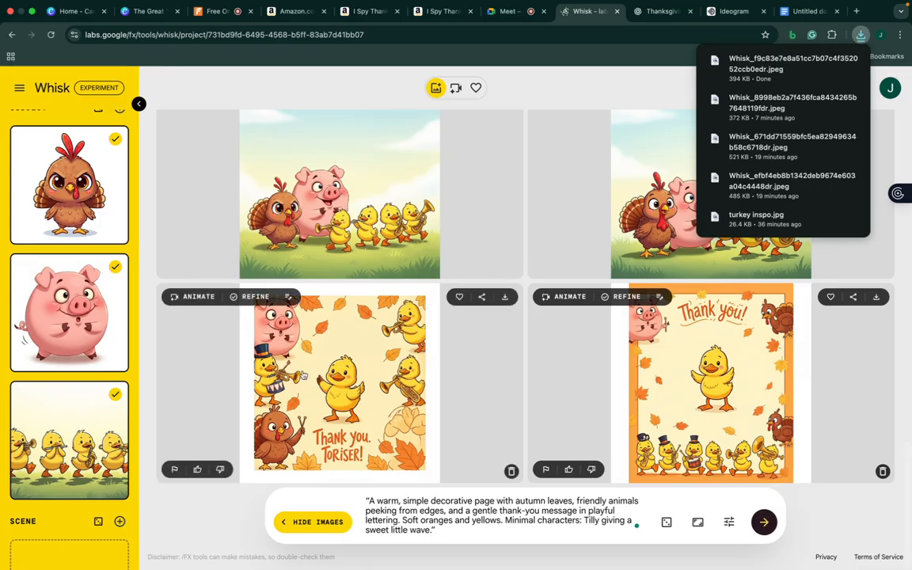
Drop the duck band, pig and turkey subjects and regenerate without references, then return to ChatGPT
left_click(116, 396)
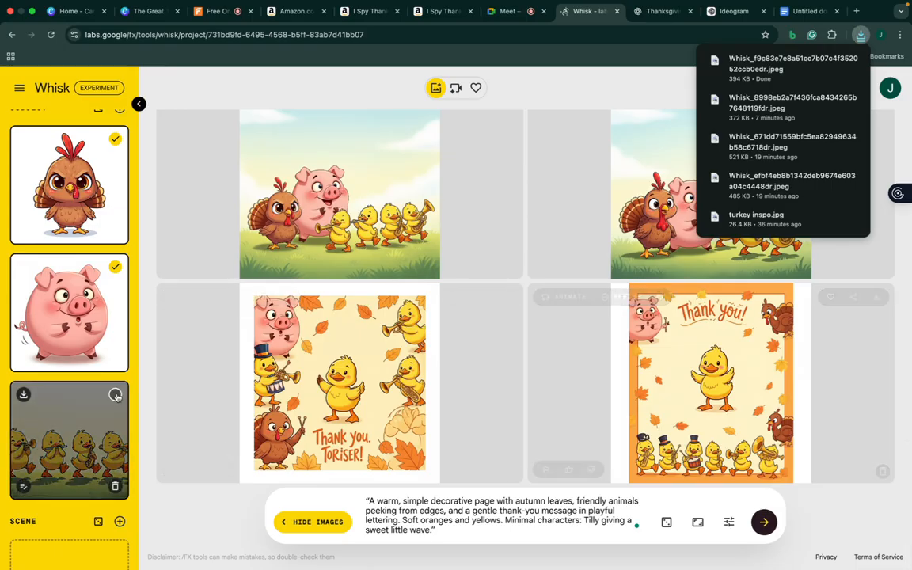
left_click(115, 267)
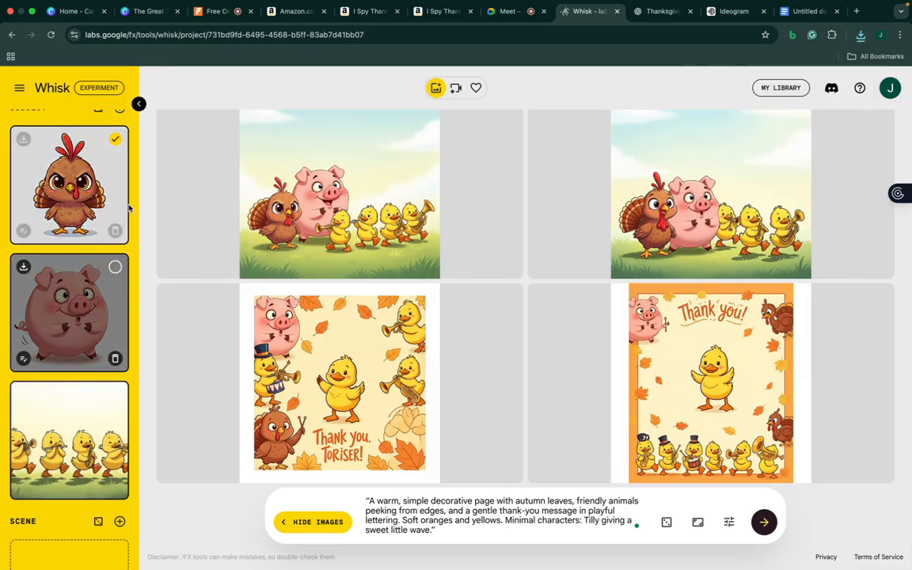
left_click(115, 139)
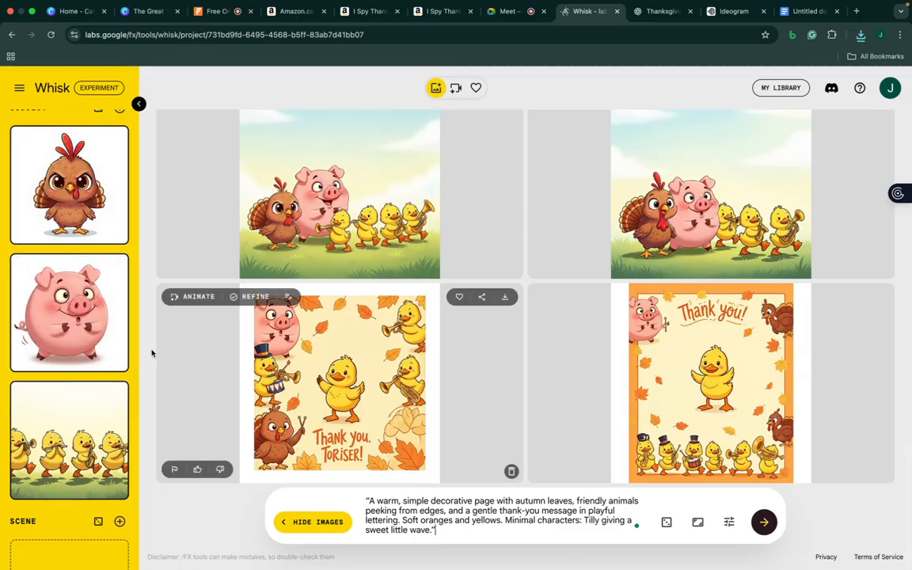
left_click(764, 523)
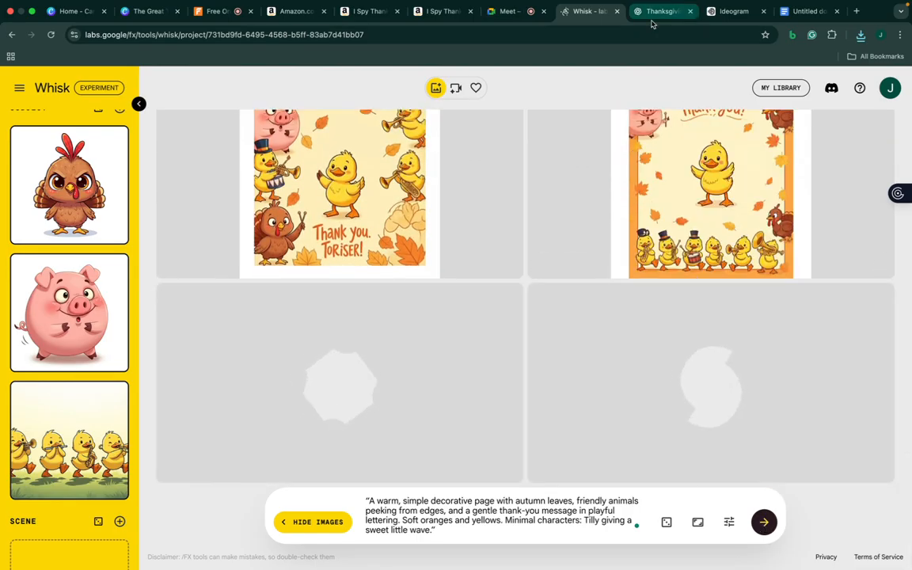
left_click(652, 14)
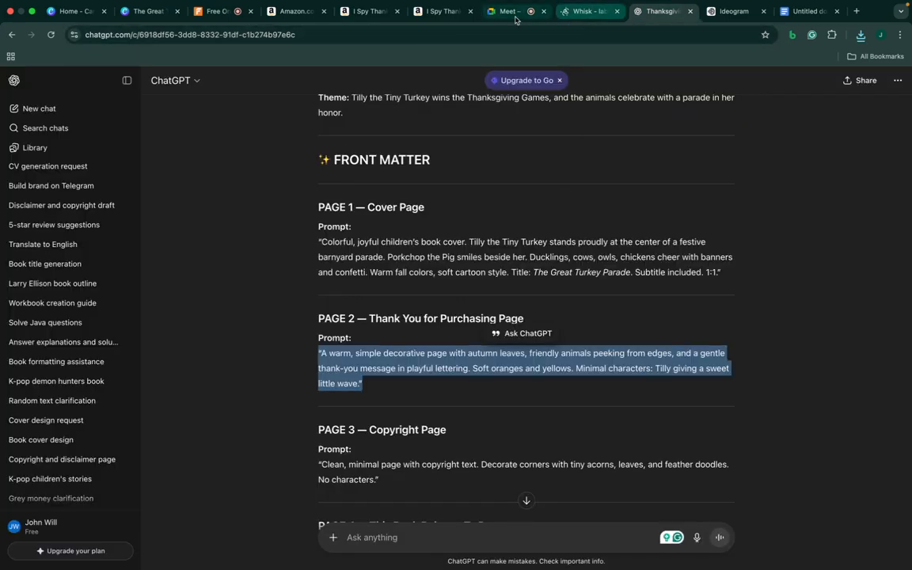
Select the PAGE 3 copyright page prompt with acorn, leaf and feather doodles, then return to Whisk
scroll(501, 367, "down", 2)
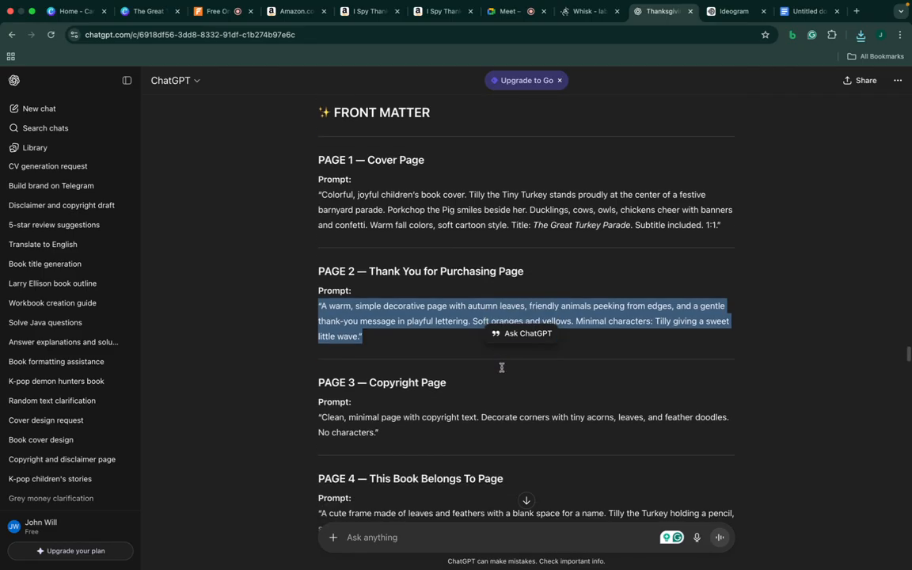
scroll(501, 367, "down", 4)
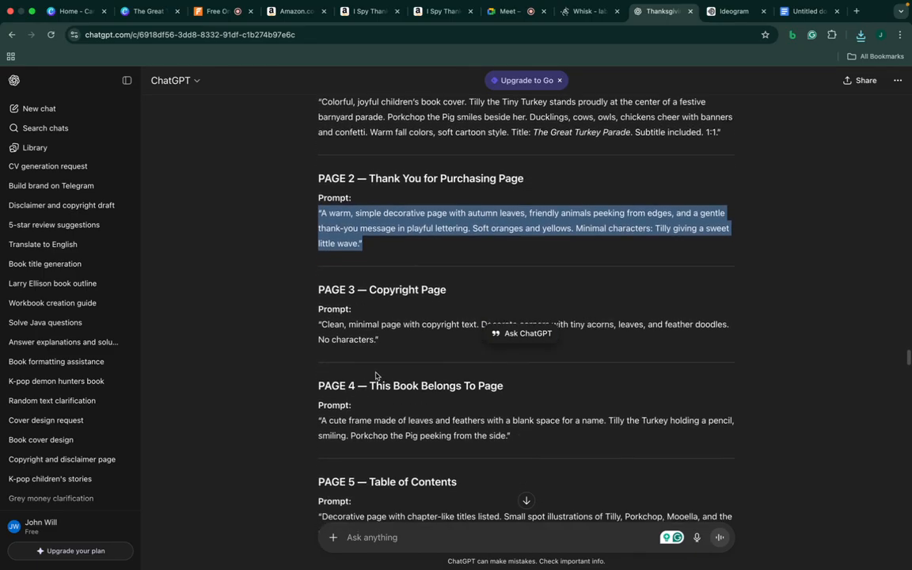
scroll(384, 349, "down", 3)
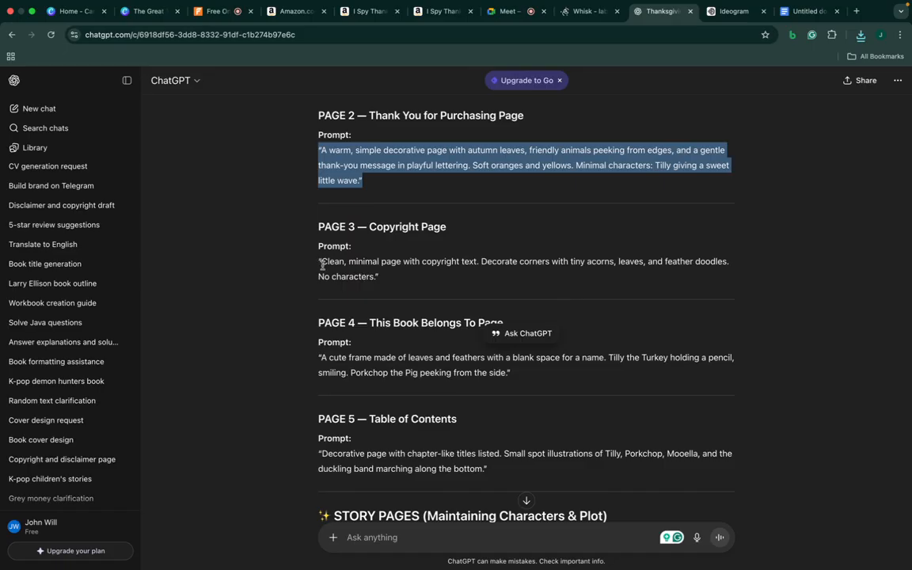
left_click_drag(317, 263, 383, 277)
key("super+c")
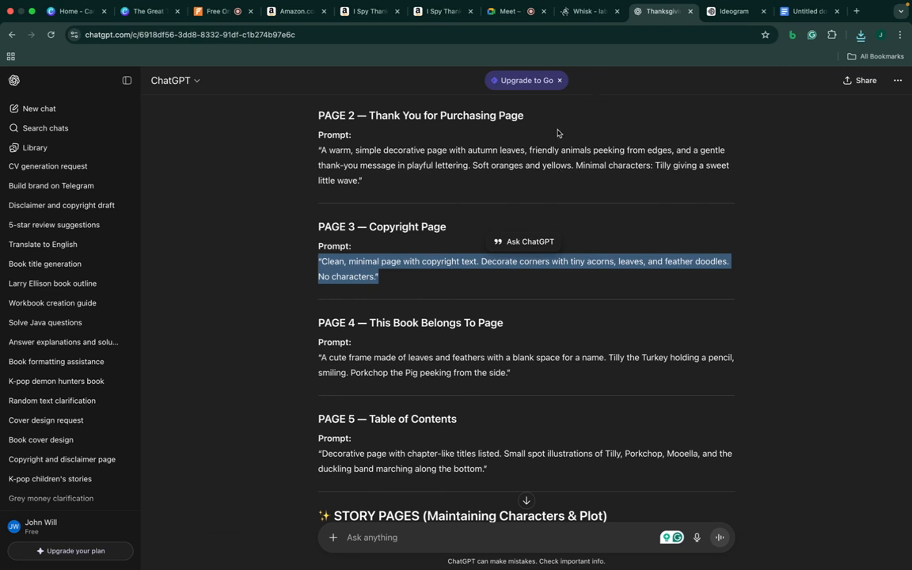
left_click(586, 19)
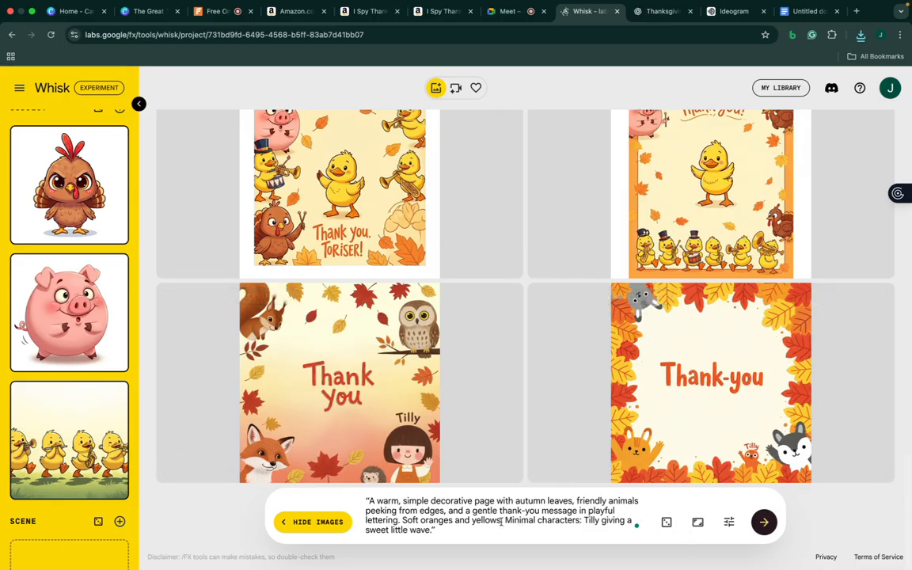
Replace the Whisk prompt with the copyright page prompt, dropping the minimal characters sentence
left_click_drag(505, 520, 510, 543)
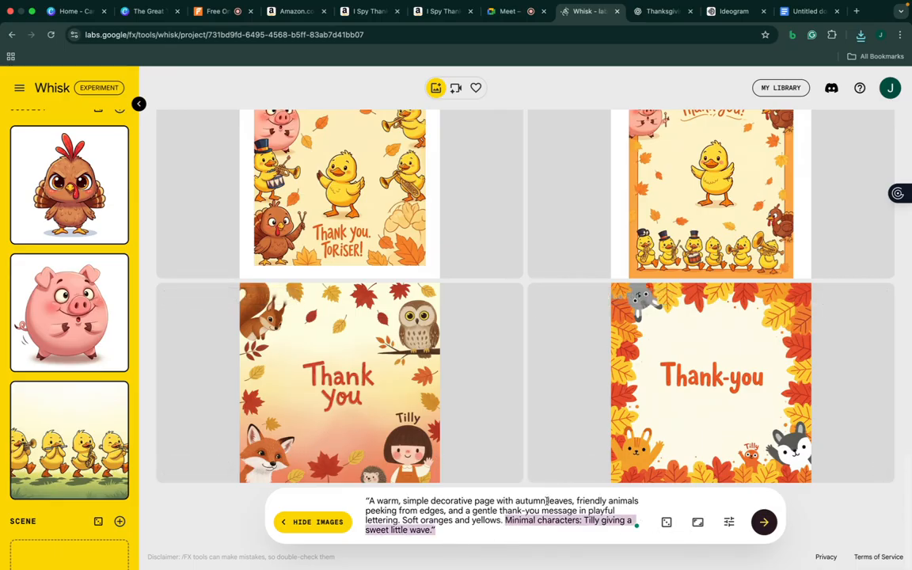
key("BackSpace")
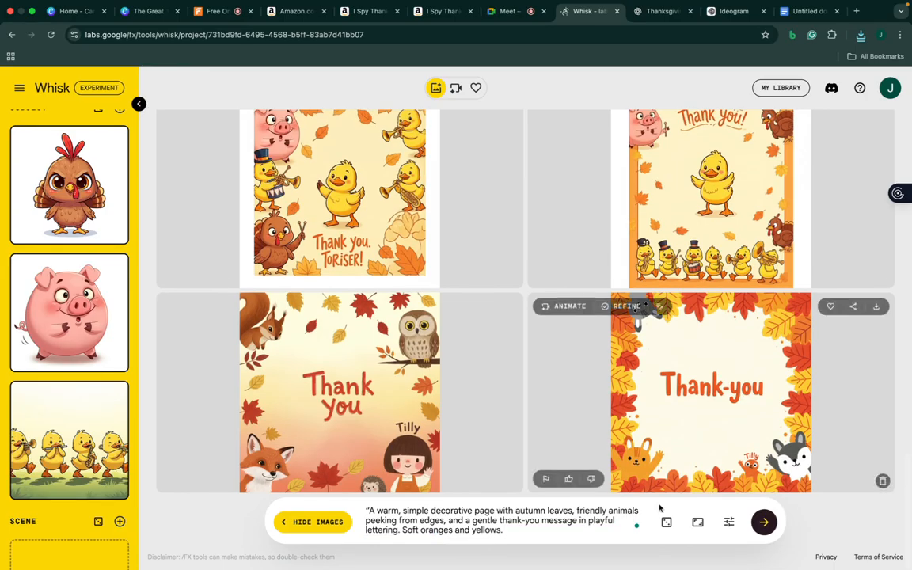
triple_click(475, 531)
key("super+v")
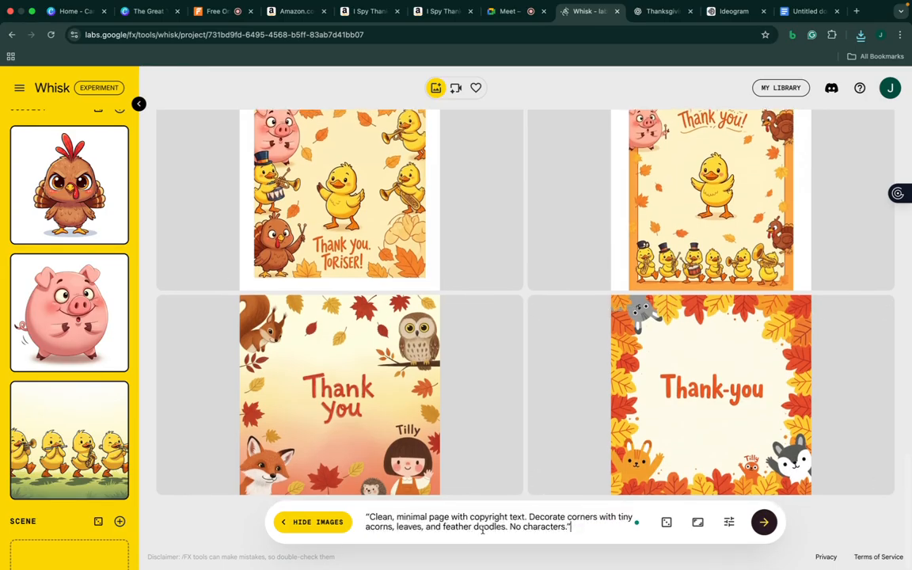
Generate the acorn-and-leaf doodle copyright page images and download the first one
left_click(762, 523)
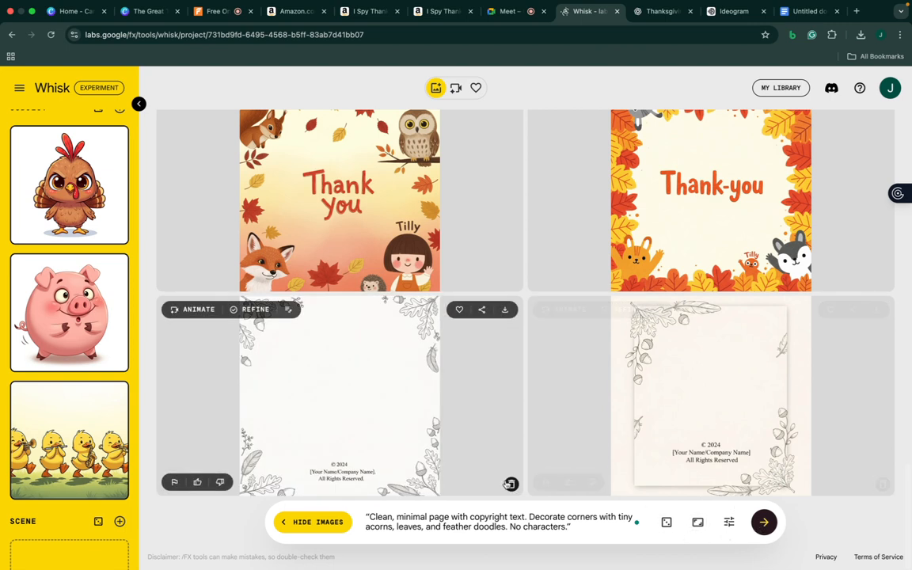
left_click(505, 309)
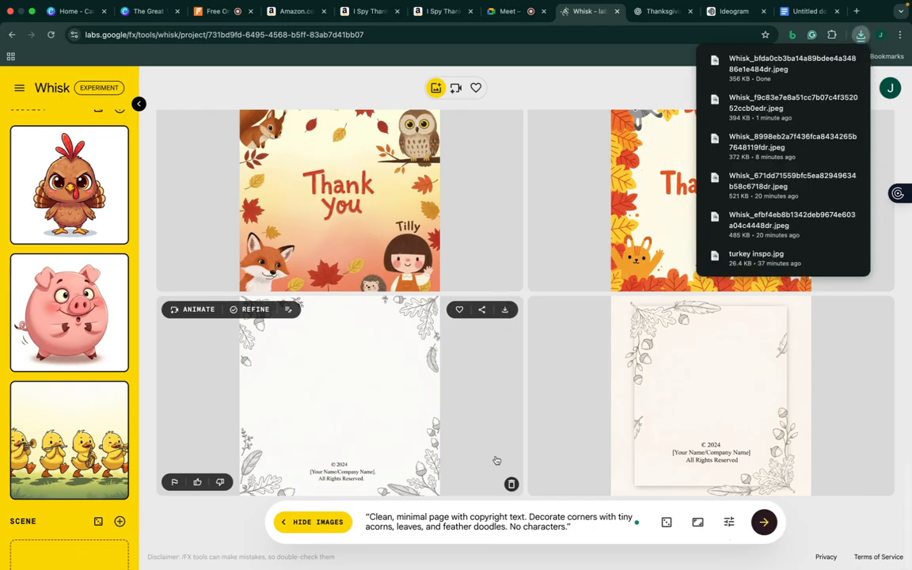
left_click(661, 11)
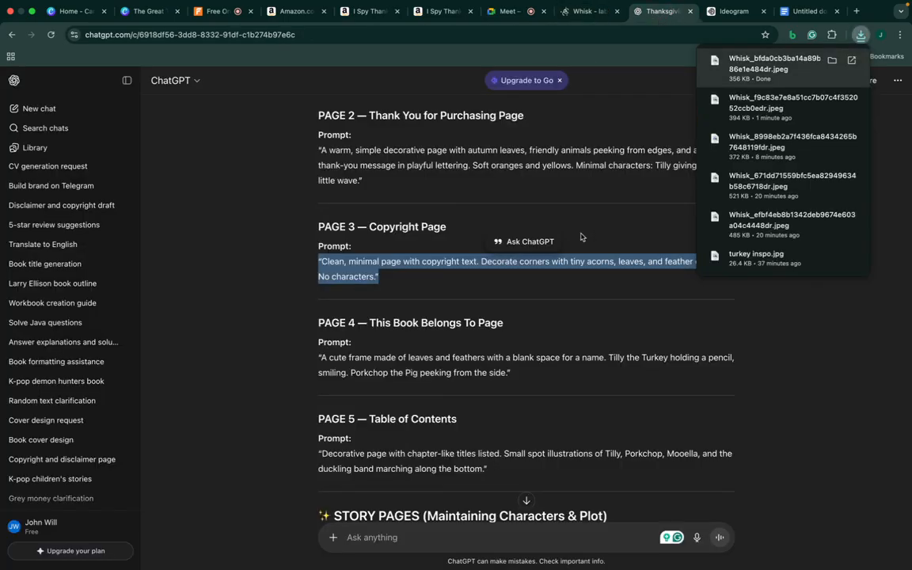
Ask ChatGPT to generate copyright page text for The Great Turkey Parade
left_click(455, 546)
type("gen")
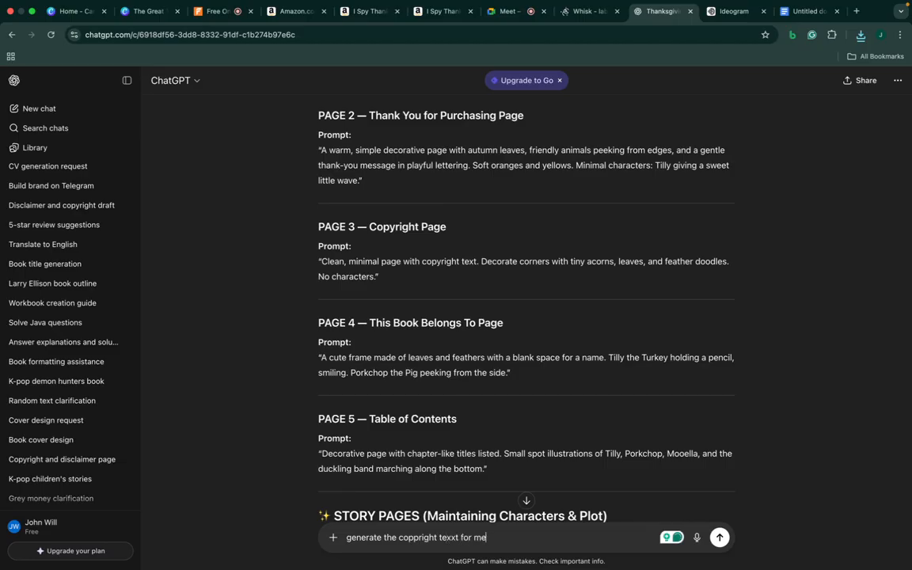
key("Return")
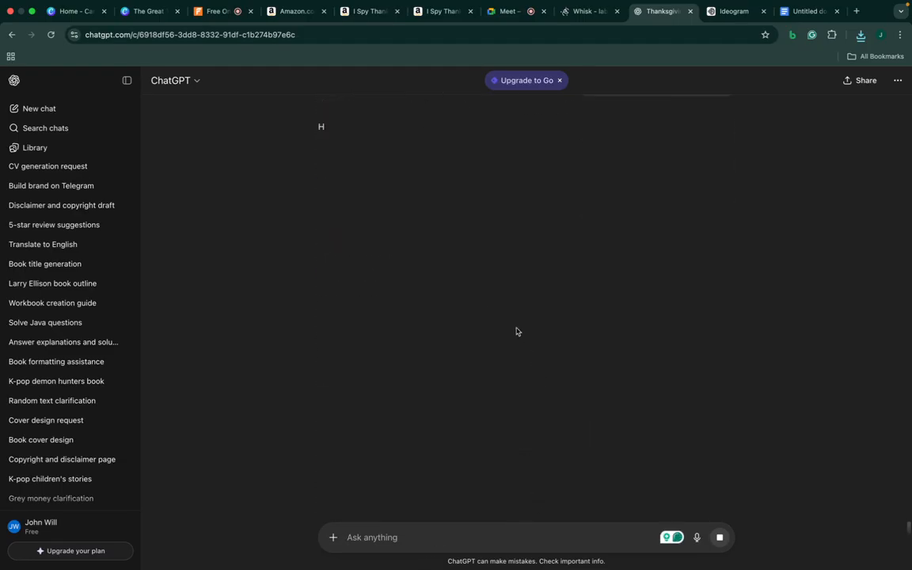
left_click(587, 12)
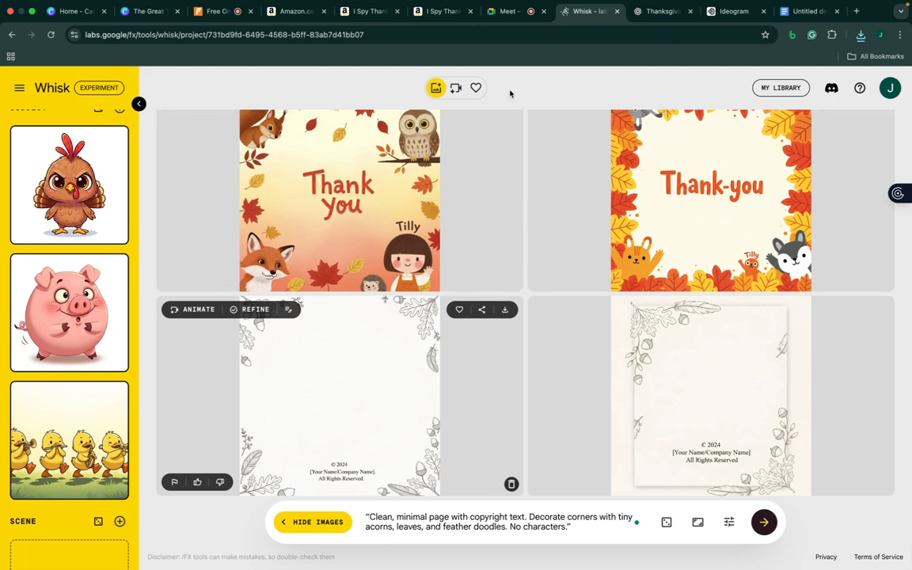
Check the Google Meet call and the Whisk and Amazon tabs, ending on the Canva book
left_click(145, 17)
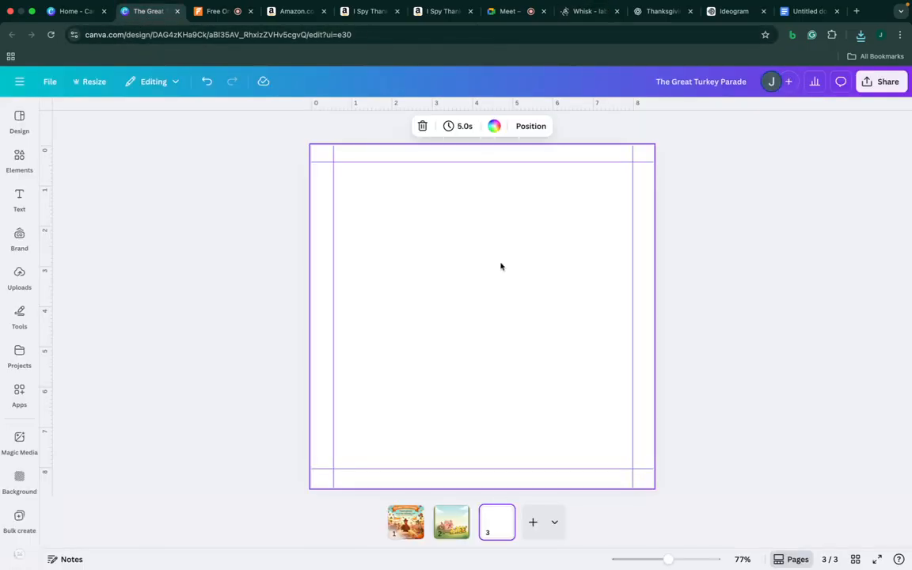
left_click(506, 16)
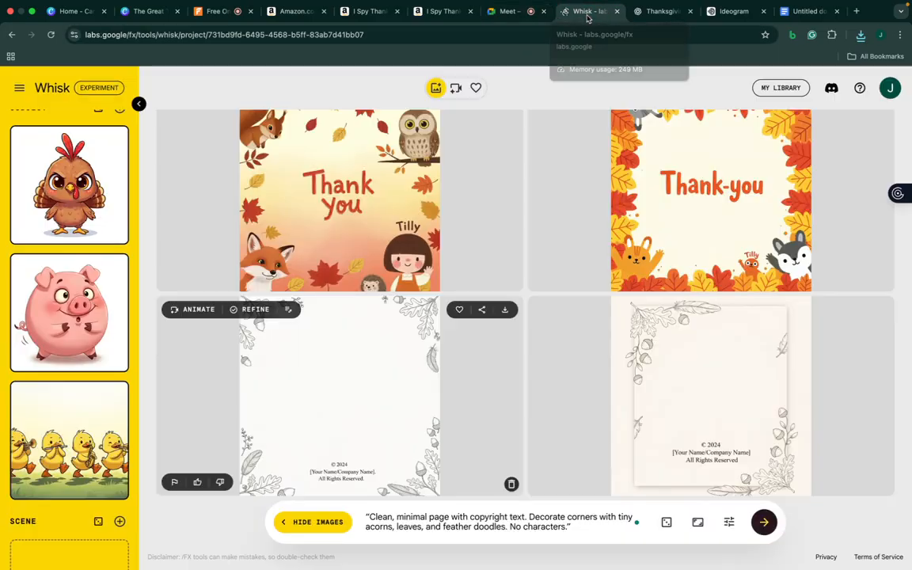
left_click(587, 14)
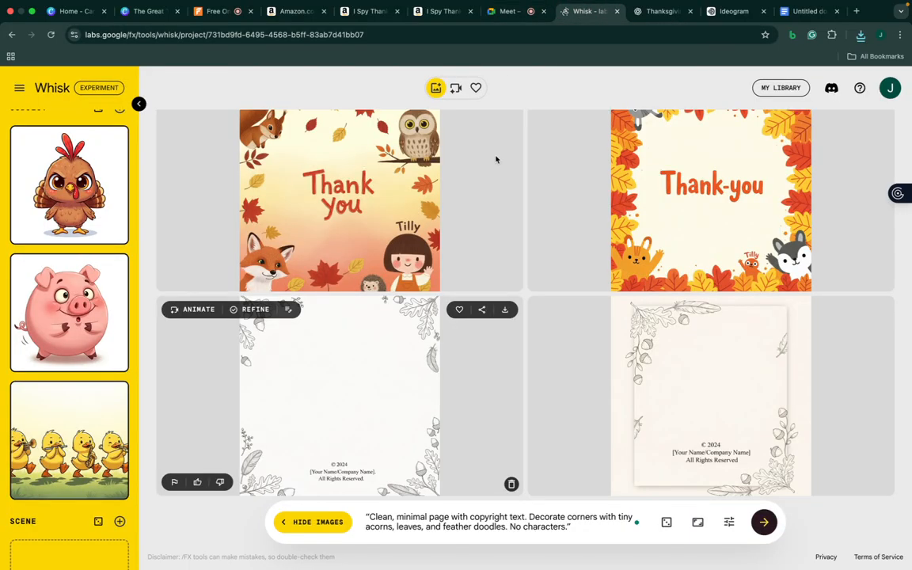
left_click(366, 16)
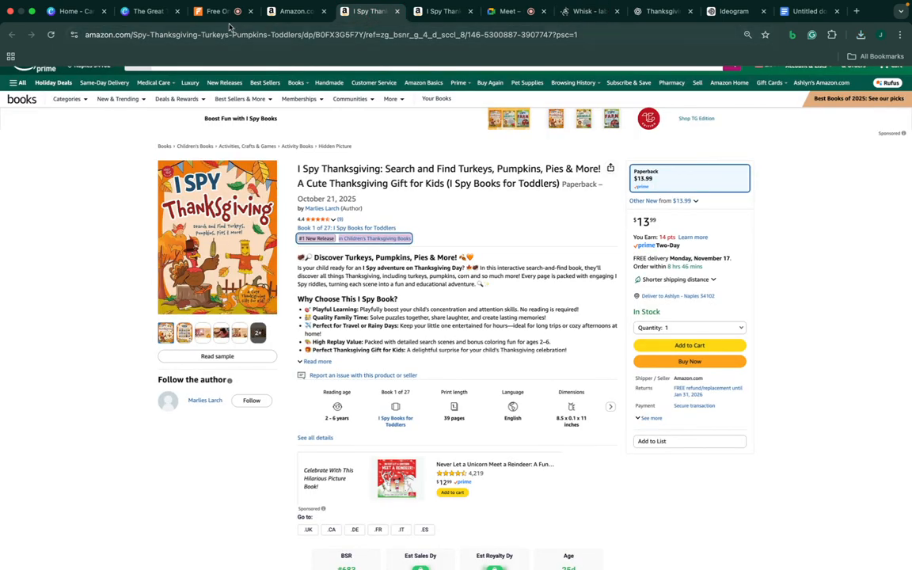
left_click(147, 11)
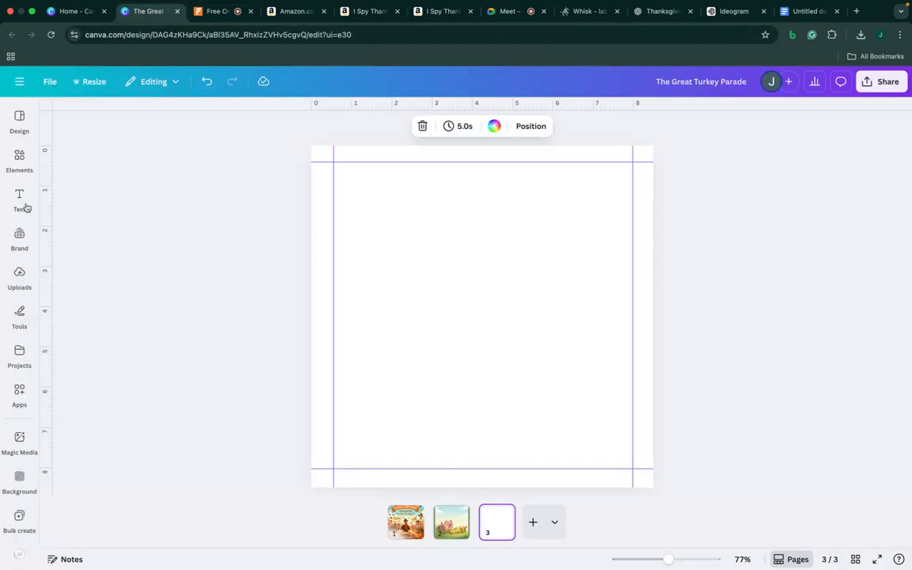
Upload the 'Thank you!' duck image and the doodle-cornered copyright page image from Downloads
left_click(19, 273)
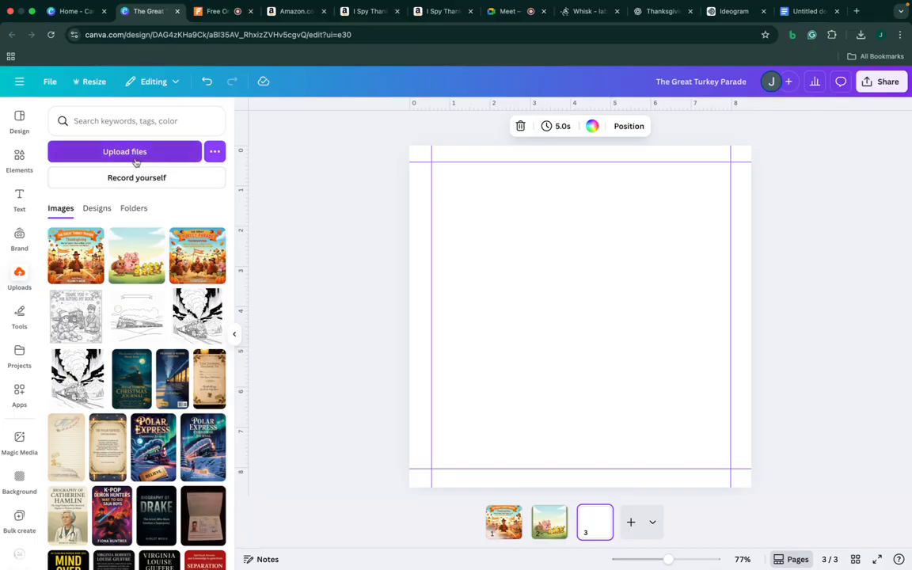
left_click(139, 155)
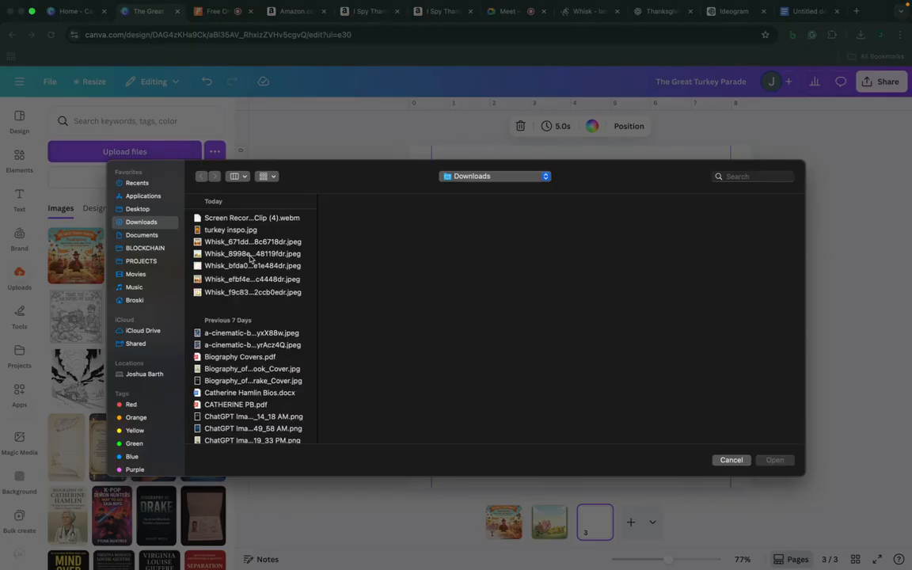
left_click(253, 291)
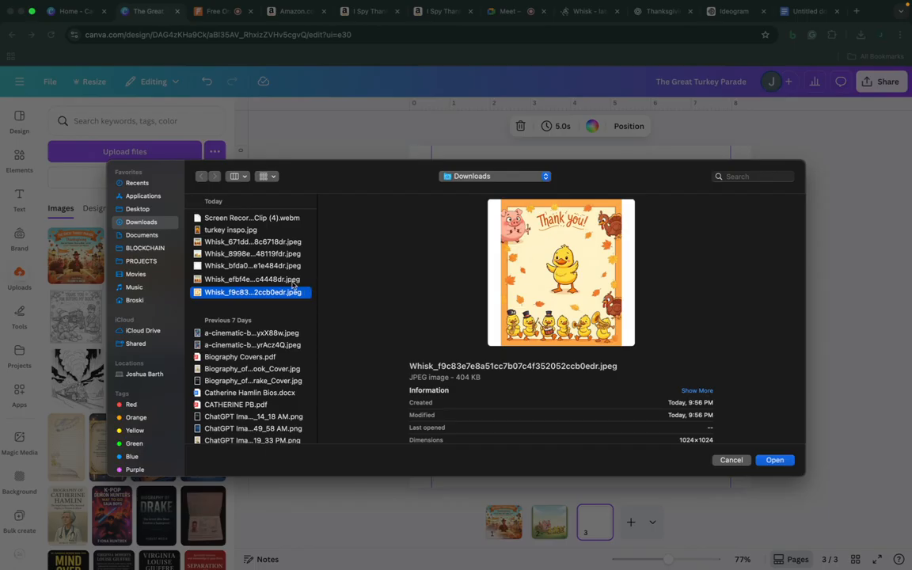
left_click(292, 281, "shift")
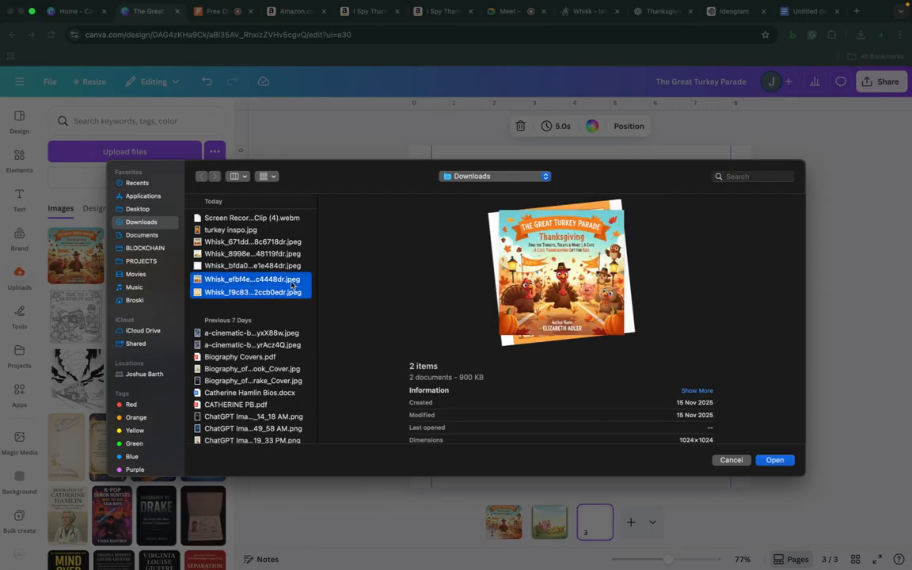
left_click(288, 281, "super")
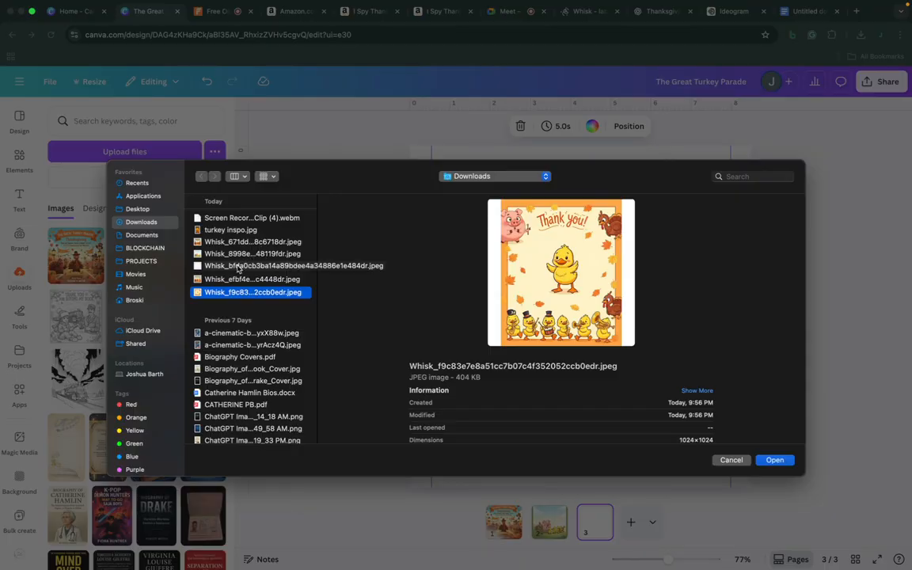
left_click(237, 268, "super")
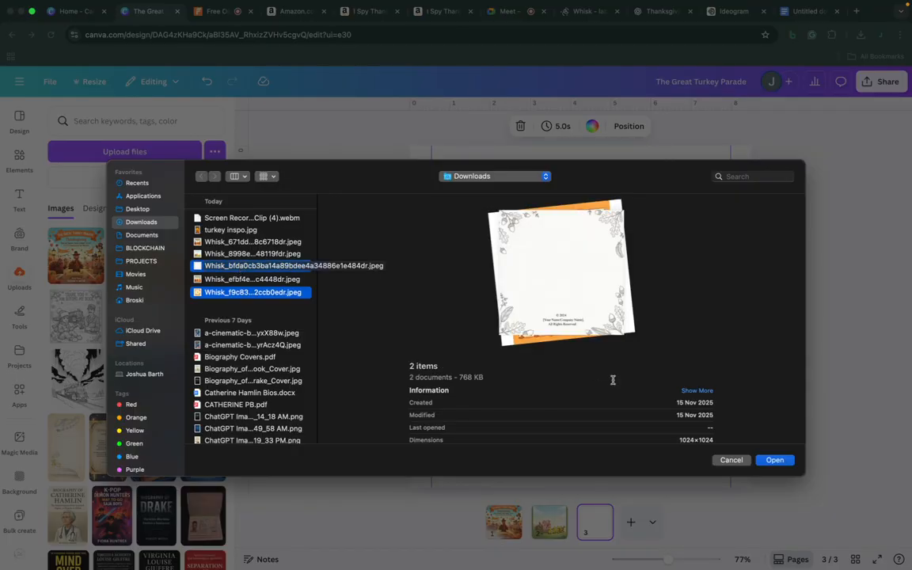
left_click(774, 459)
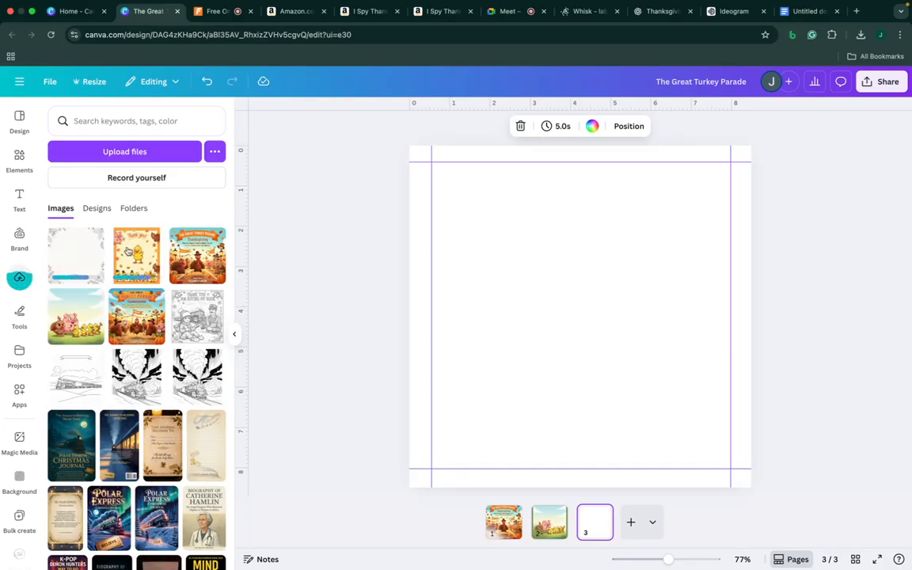
Fill page 3 with the duckling 'Thank you!' image
left_click(118, 234)
left_click_drag(576, 327, 509, 262)
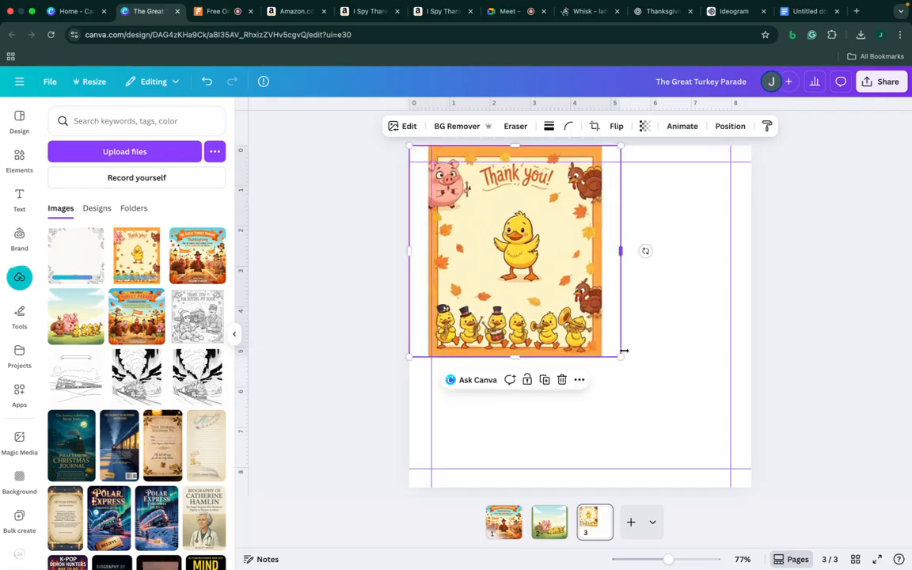
left_click_drag(621, 357, 755, 477)
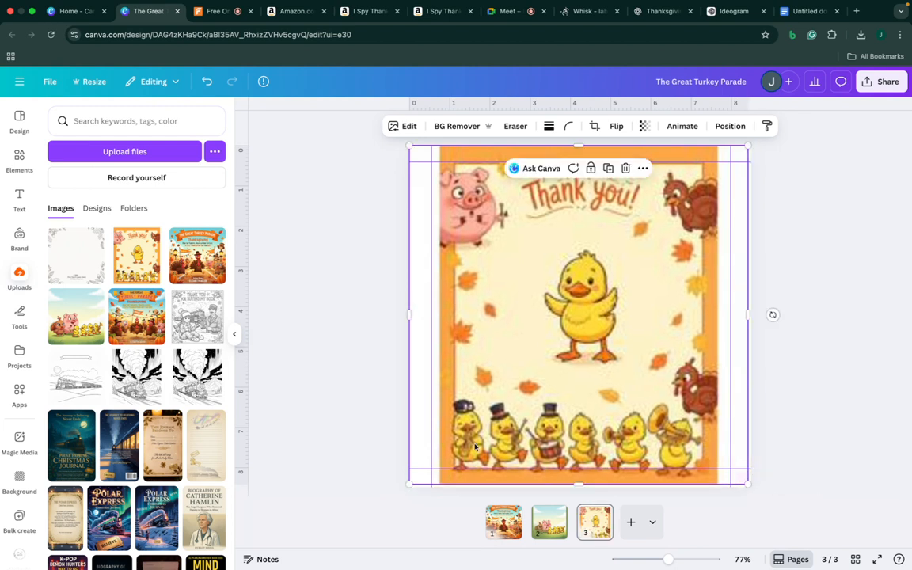
Add page 4 and stretch the leafy copyright border image to cover it
left_click(631, 521)
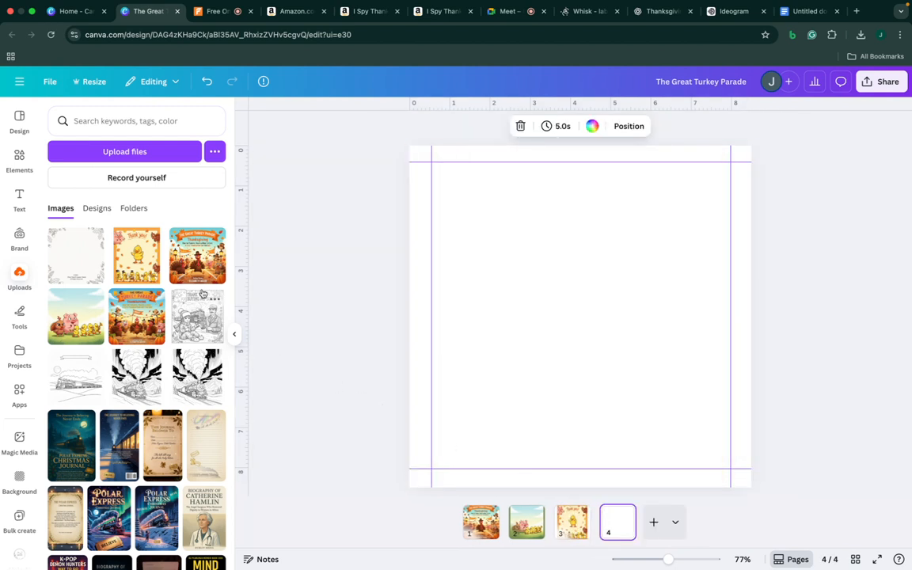
left_click(80, 264)
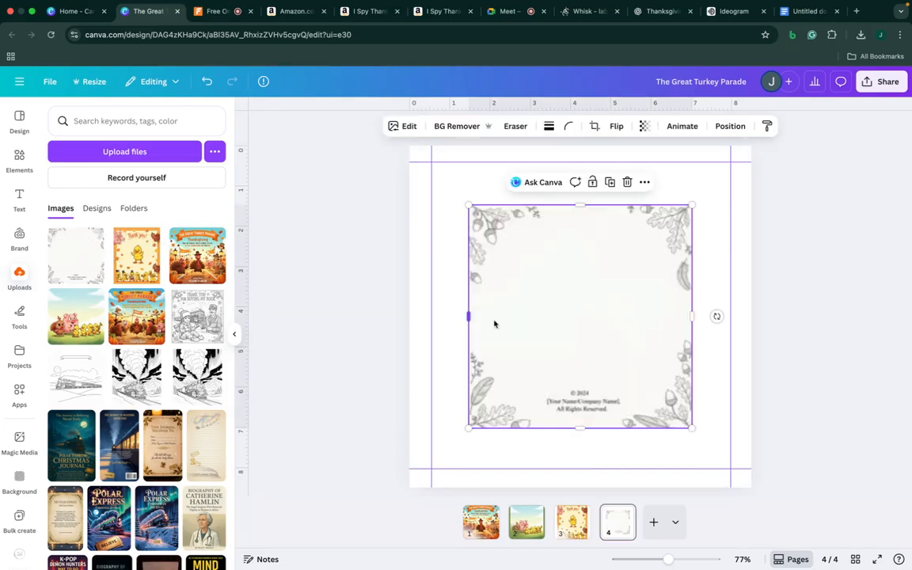
left_click_drag(544, 340, 486, 282)
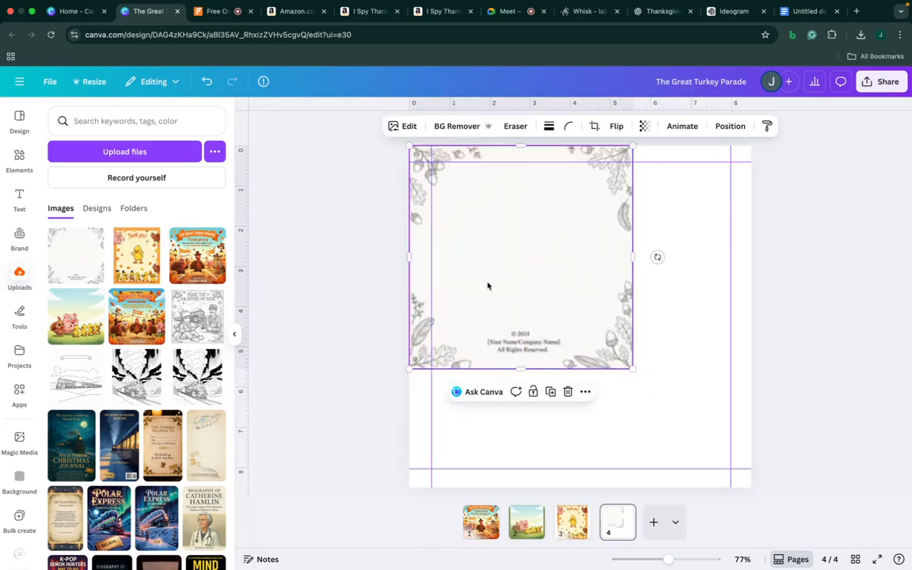
left_click_drag(631, 368, 750, 486)
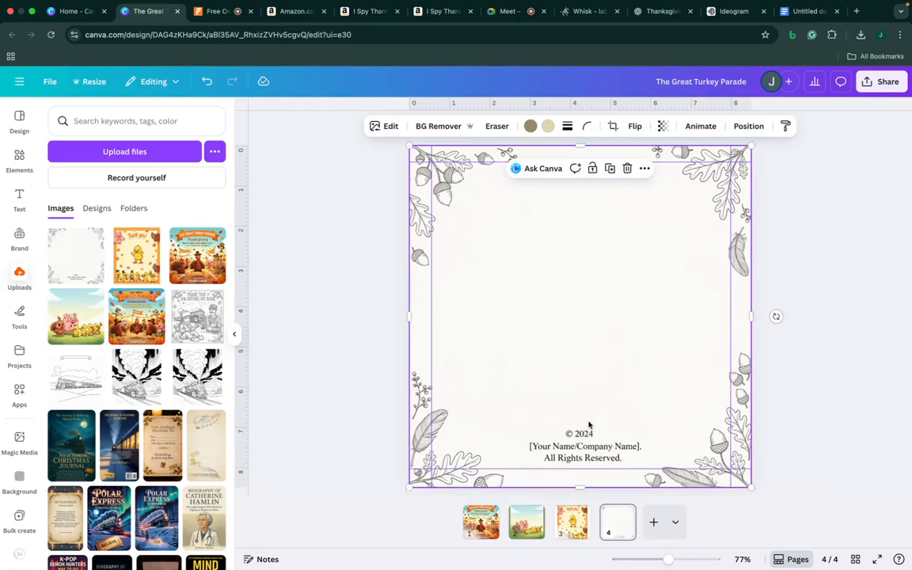
left_click(314, 294)
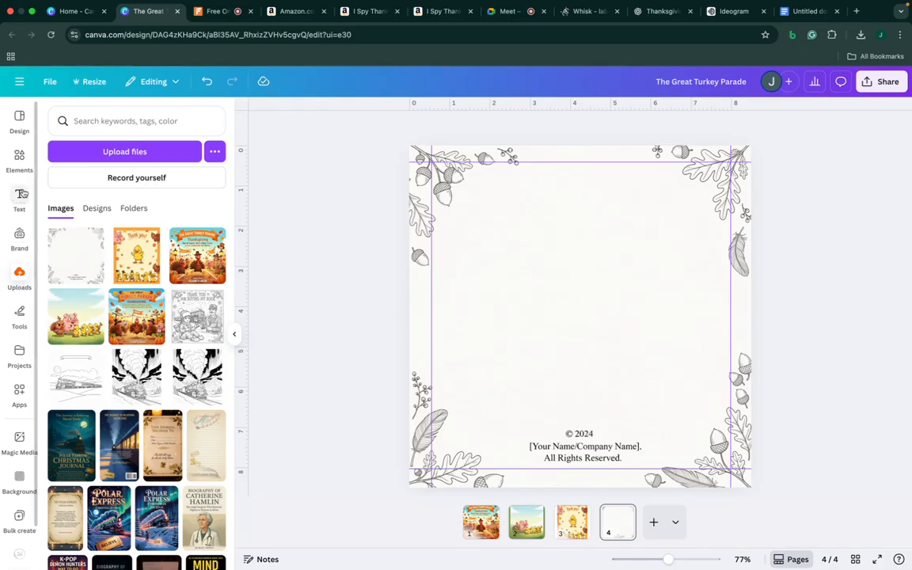
Cover page 4's placeholder copyright lines with a white box about 3.3 by 1.5
left_click(19, 158)
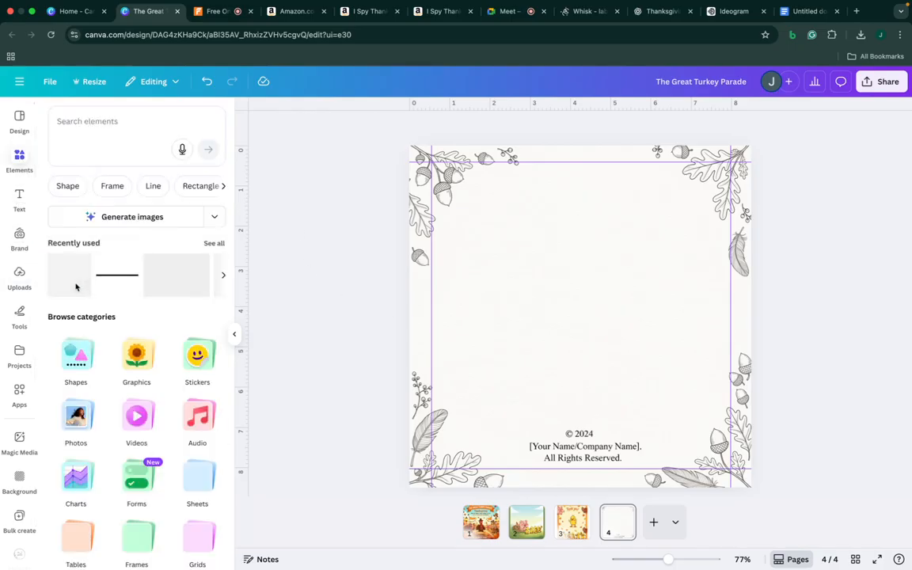
left_click(75, 290)
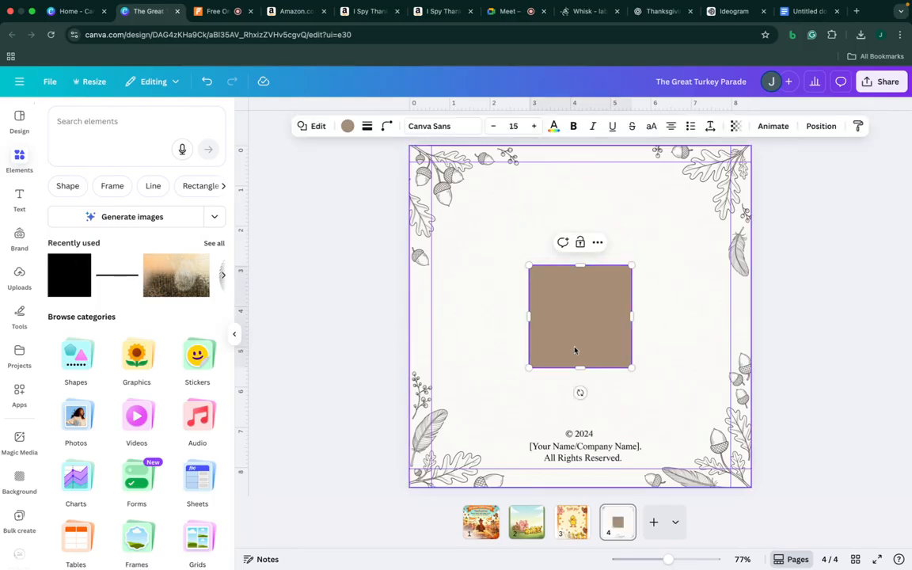
left_click(567, 342)
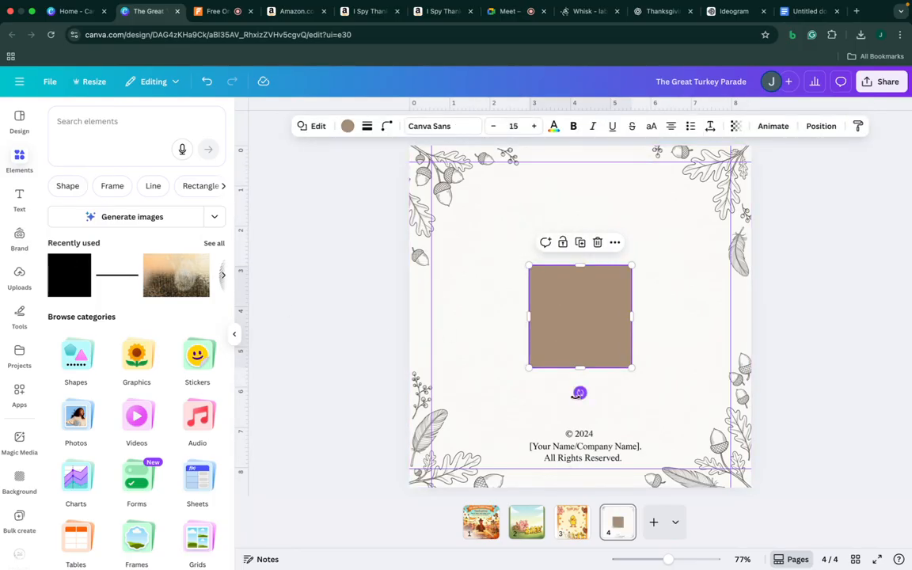
left_click(347, 128)
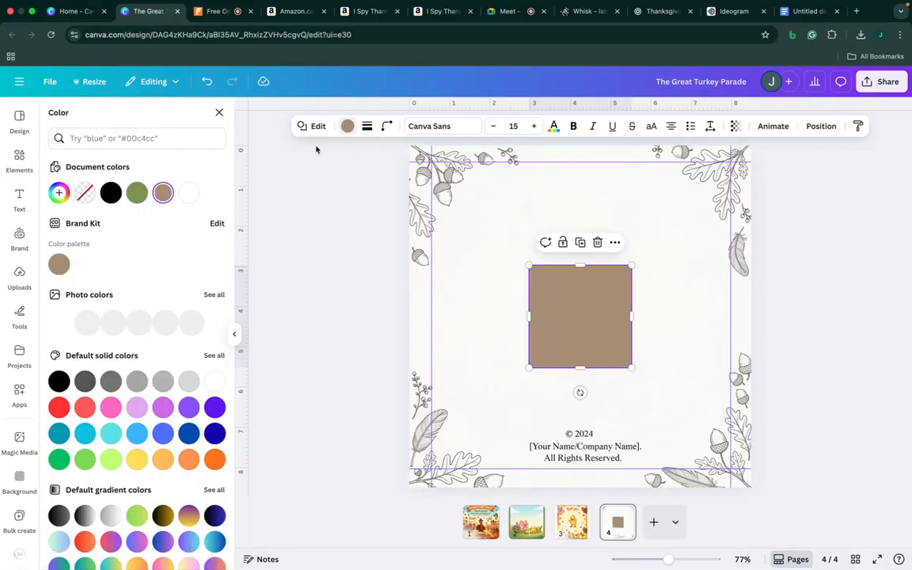
left_click(85, 320)
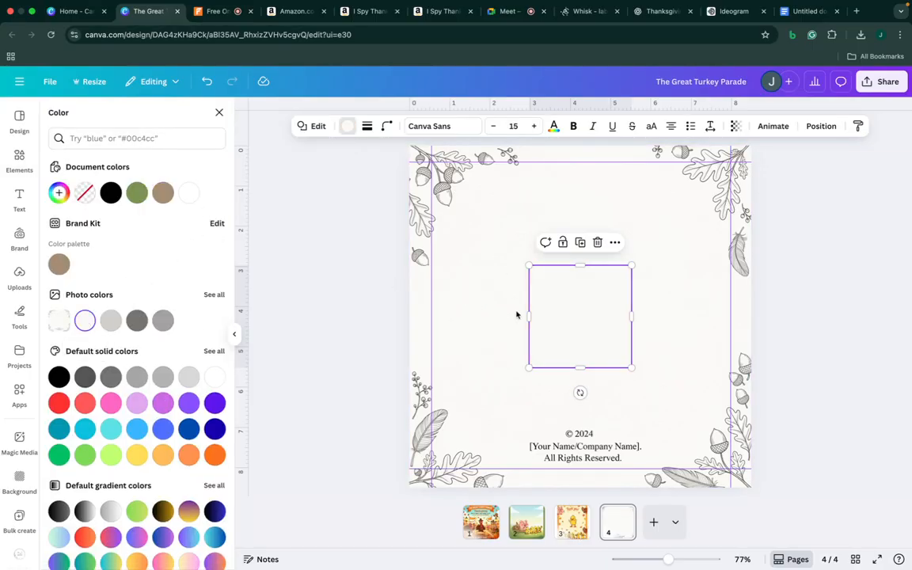
left_click_drag(568, 322, 564, 409)
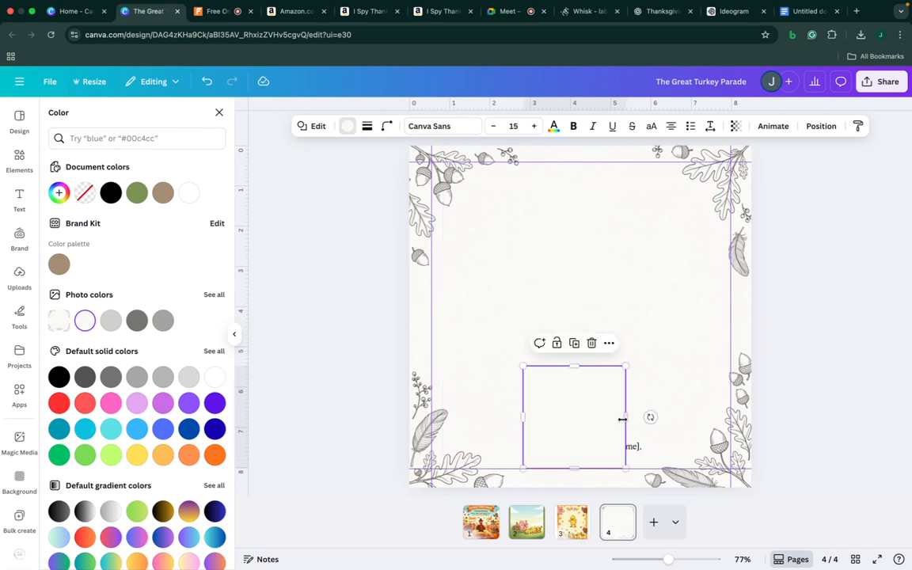
left_click_drag(626, 417, 656, 417)
left_click_drag(590, 365, 580, 429)
left_click(668, 370)
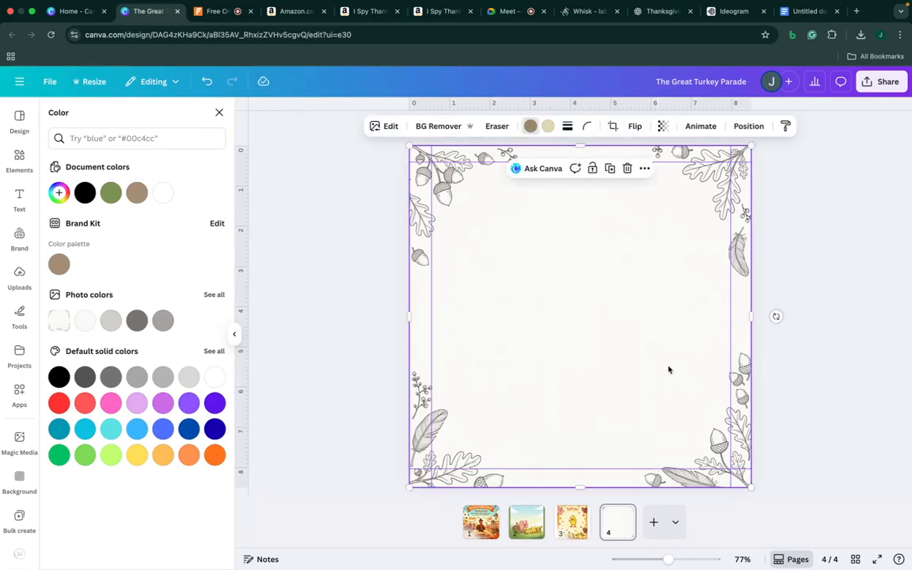
Copy ChatGPT's copyright text, from the book title through the fiction disclaimer
left_click(837, 348)
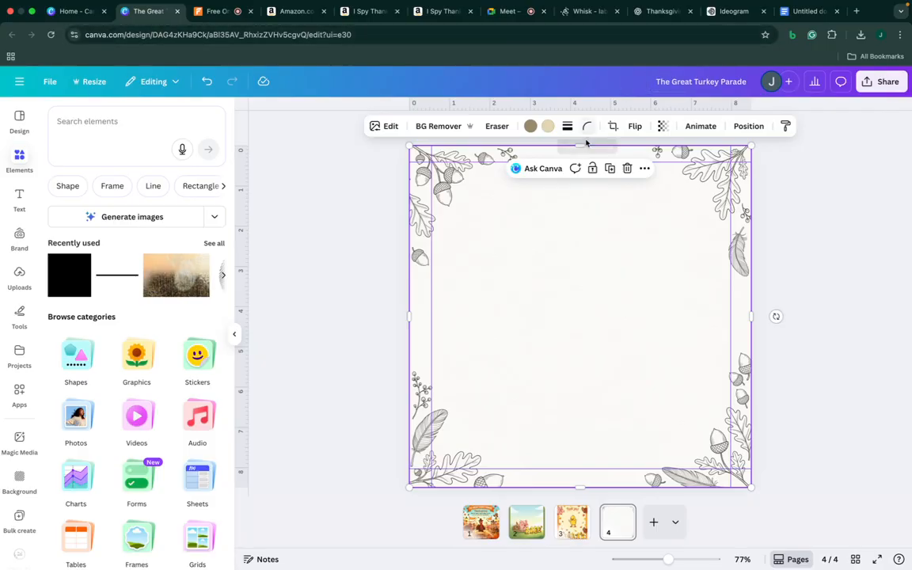
left_click(651, 12)
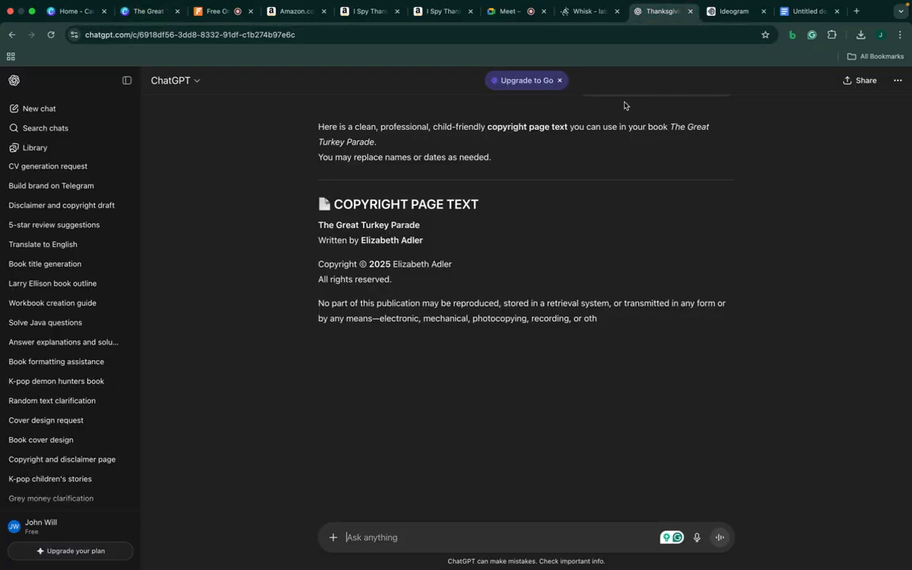
left_click_drag(317, 225, 466, 418)
key("super+c")
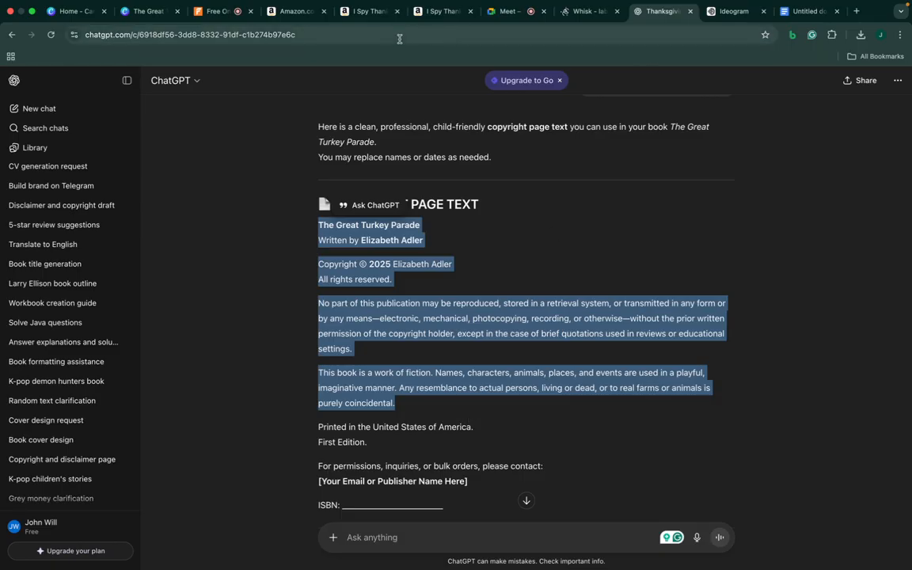
left_click(149, 11)
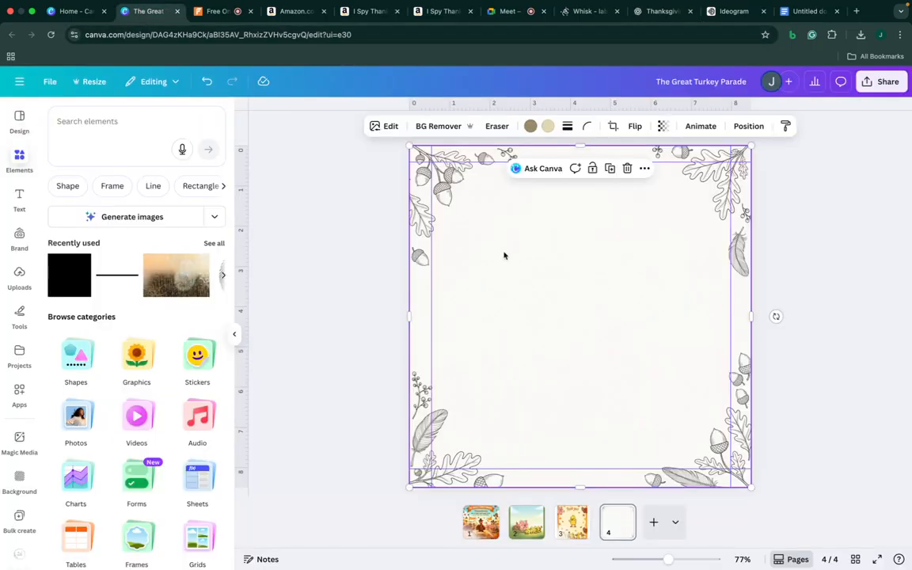
key("super+v")
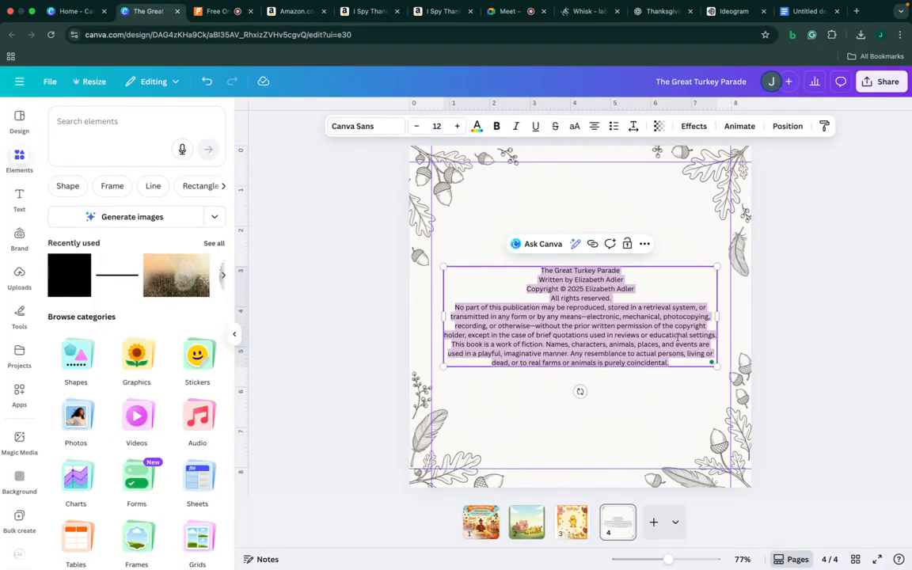
left_click_drag(715, 318, 662, 316)
left_click(822, 336)
left_click_drag(558, 298, 585, 208)
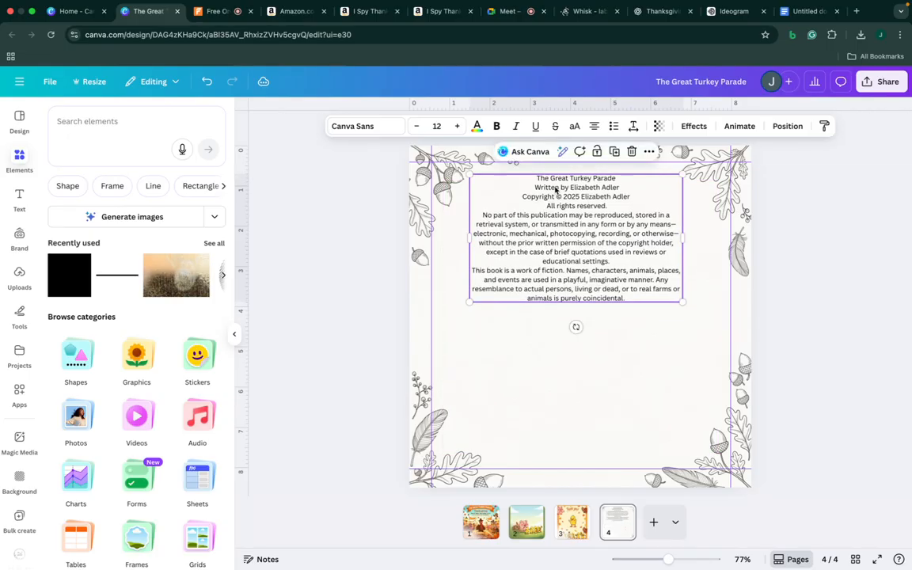
left_click(387, 128)
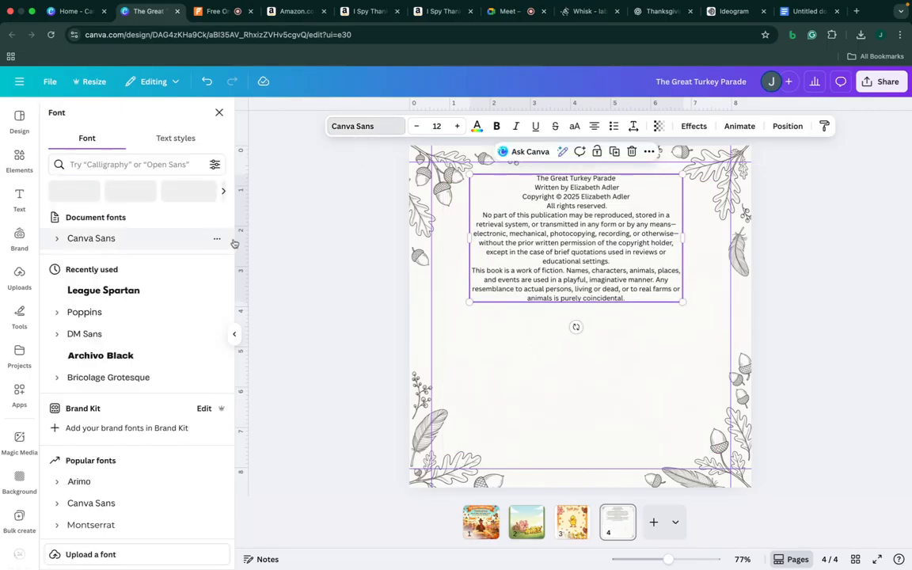
left_click(121, 313)
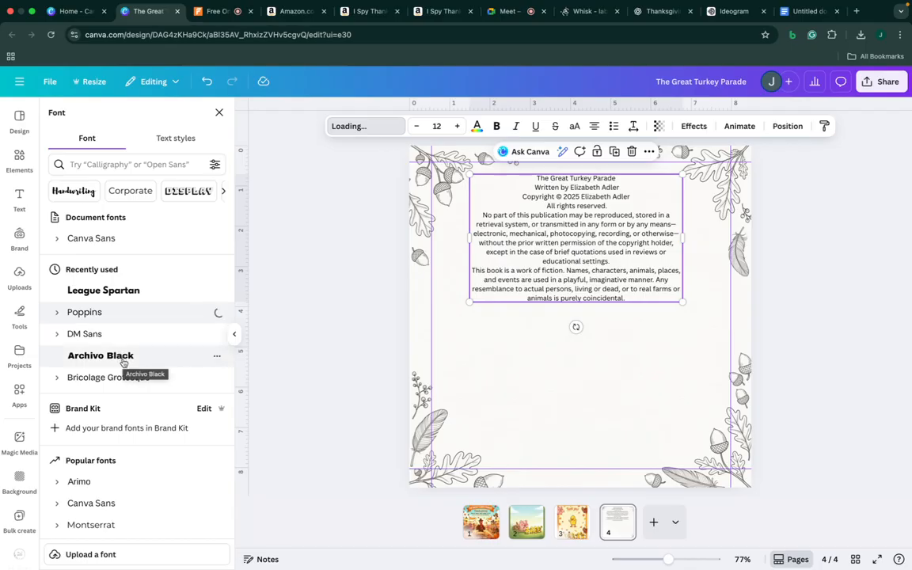
scroll(130, 467, "down", 5)
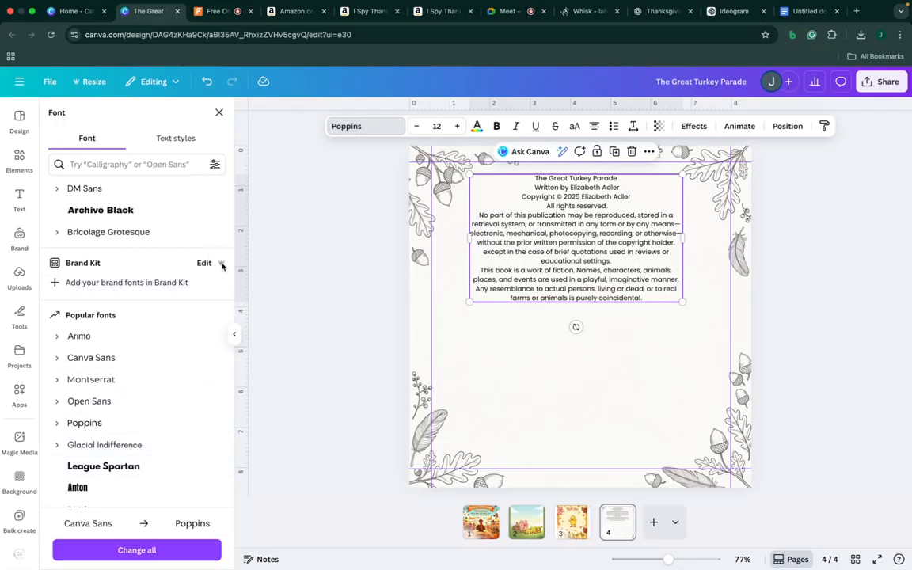
scroll(125, 346, "down", 8)
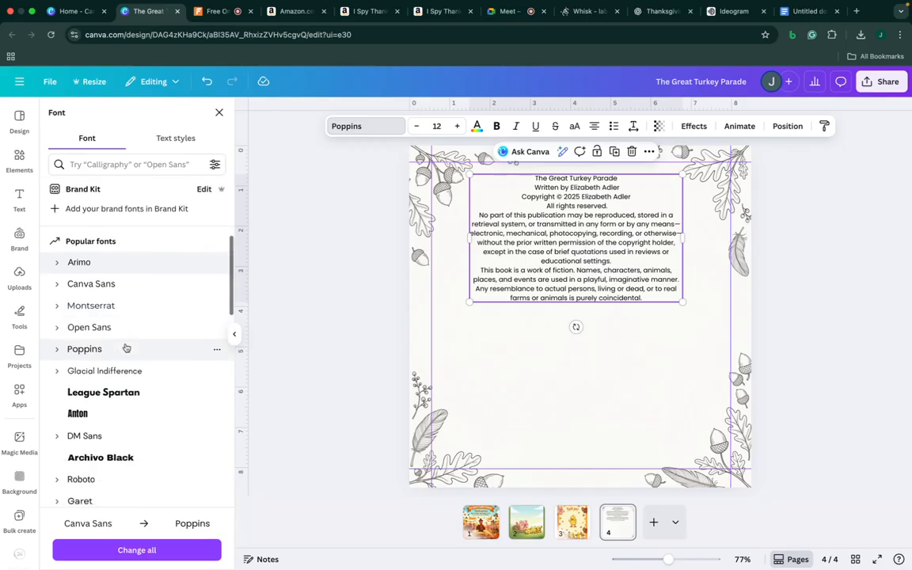
scroll(126, 347, "down", 4)
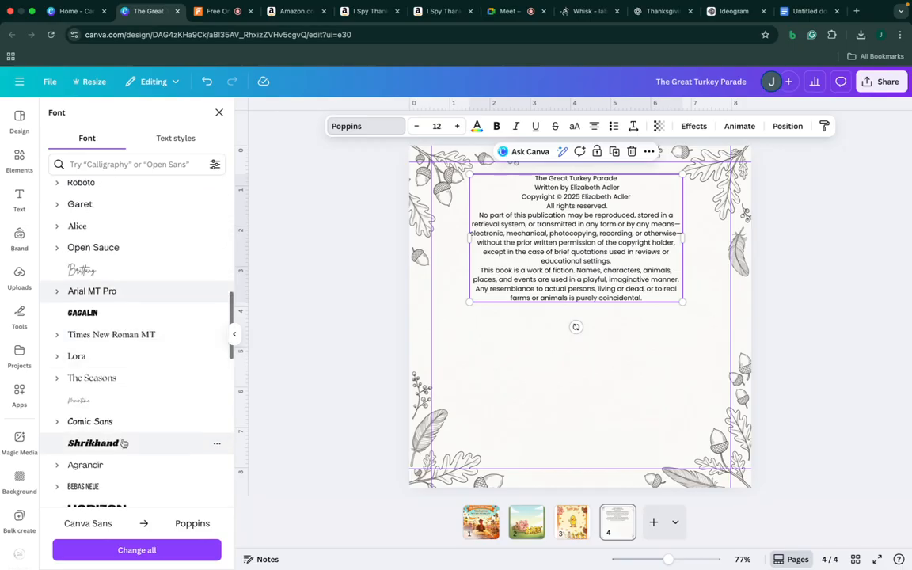
scroll(138, 406, "up", 12)
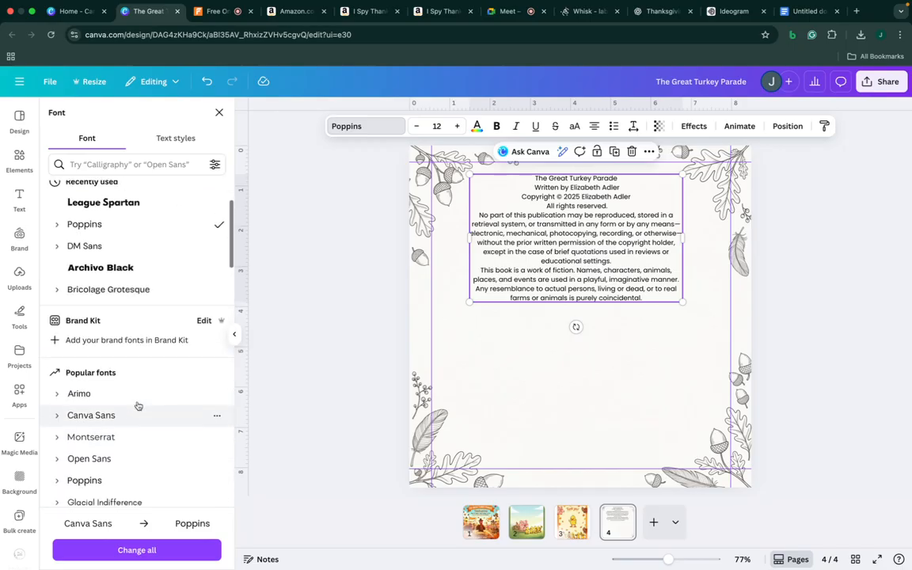
scroll(138, 405, "up", 1)
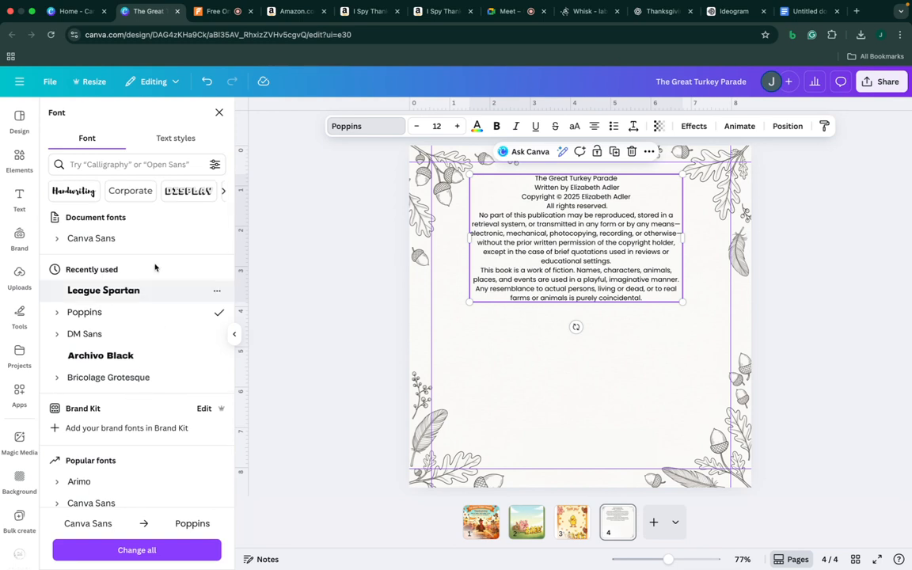
left_click(137, 165)
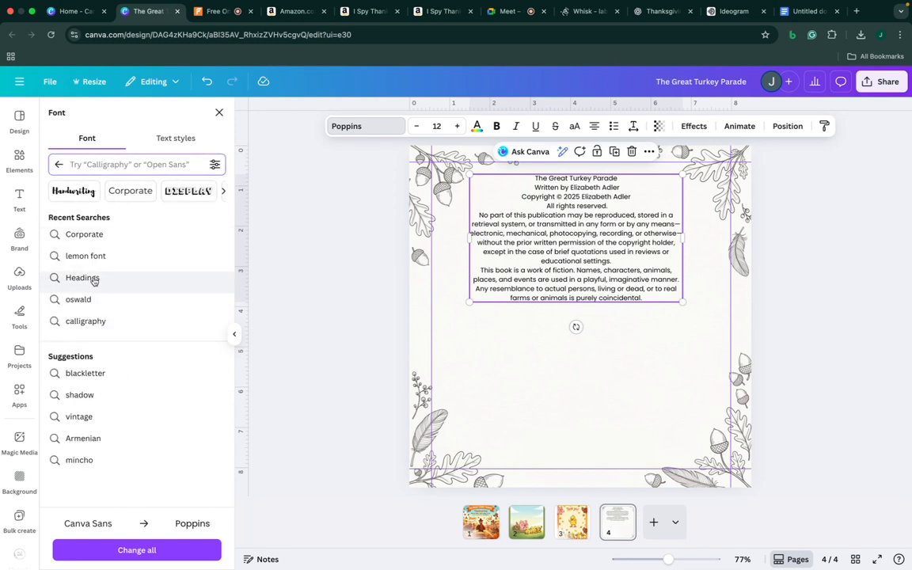
left_click(117, 325)
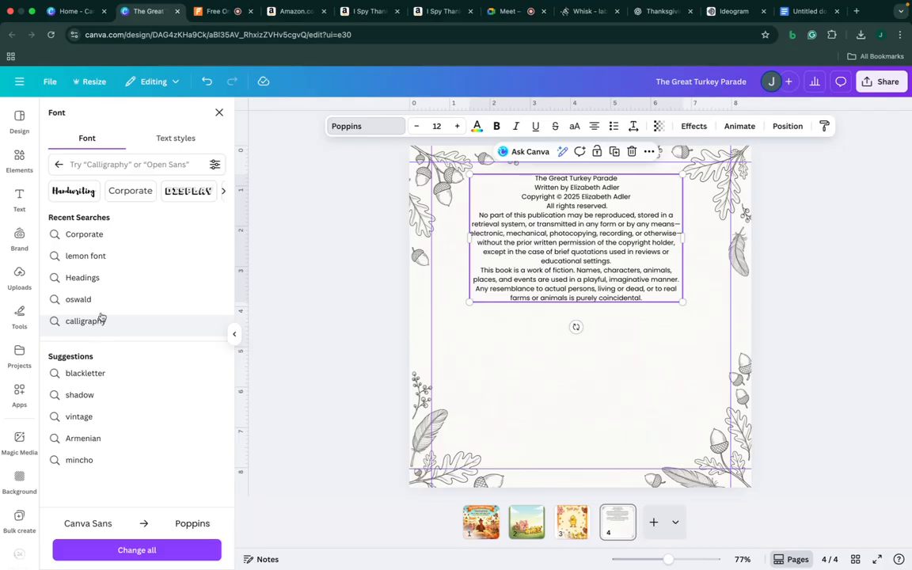
left_click(125, 164)
type("c")
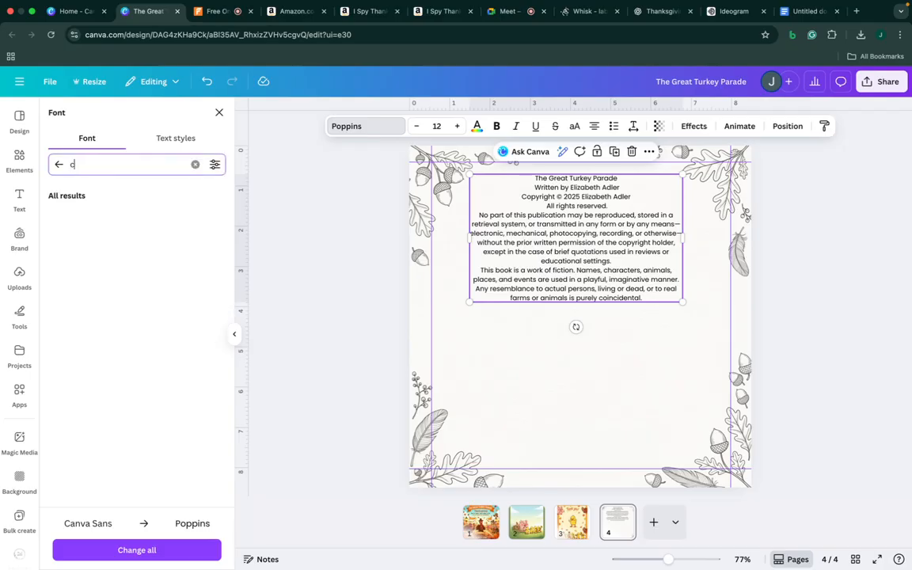
type("alligraphy")
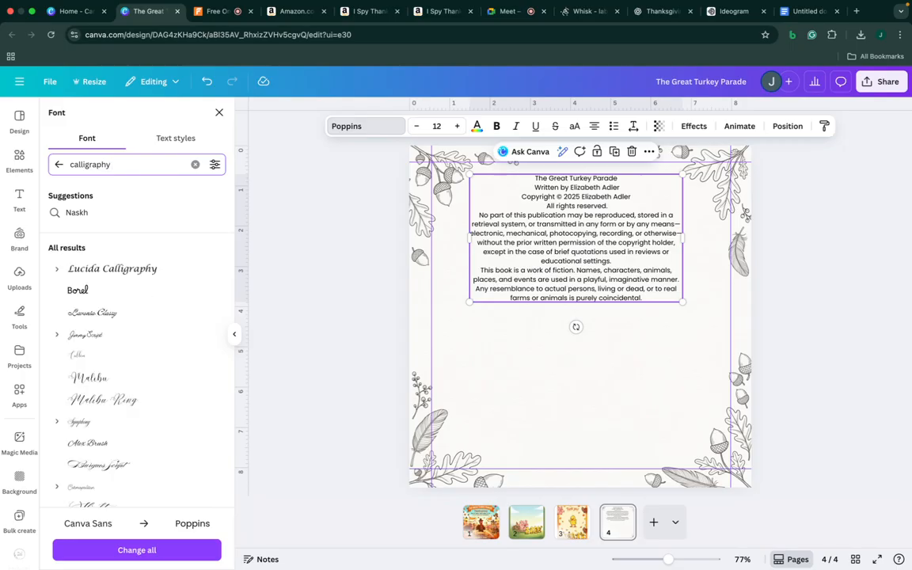
type(" children")
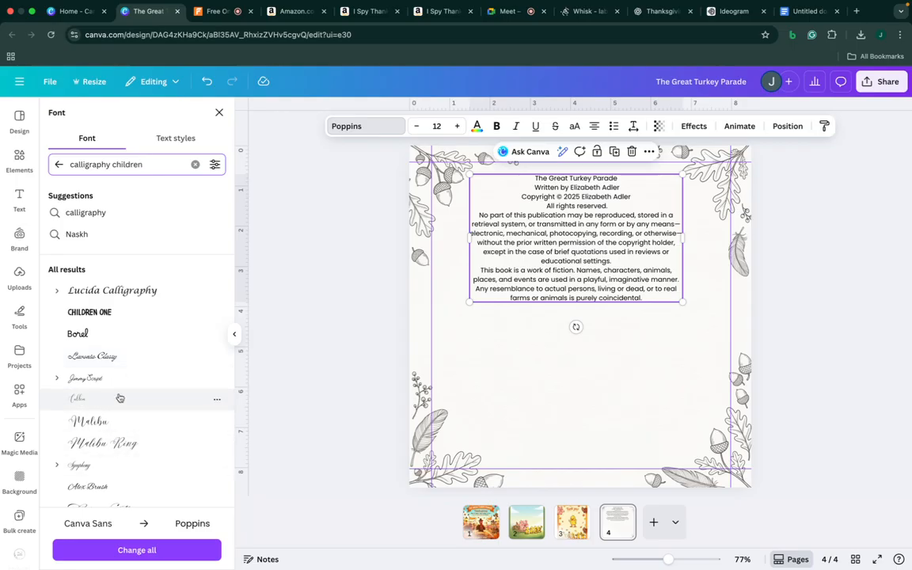
scroll(119, 399, "down", 1)
scroll(118, 399, "down", 5)
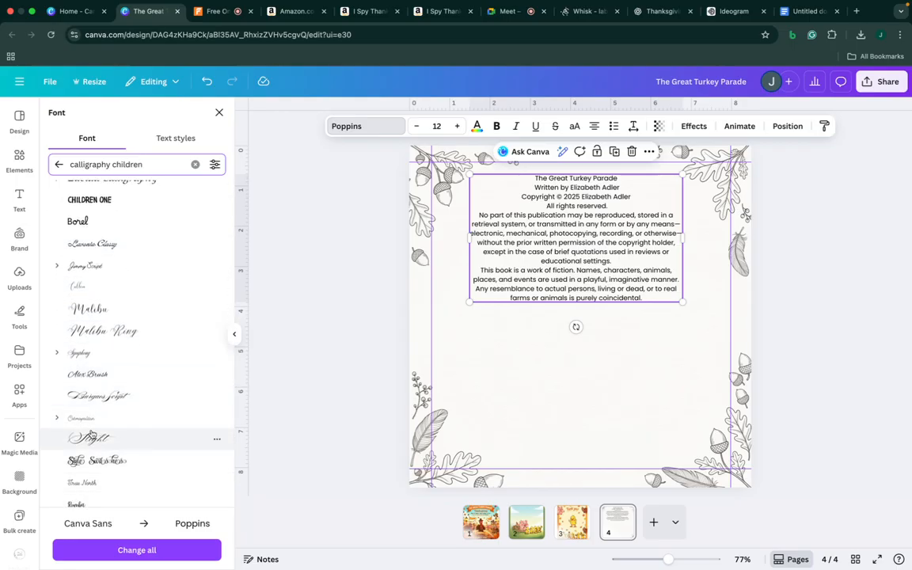
scroll(92, 434, "down", 3)
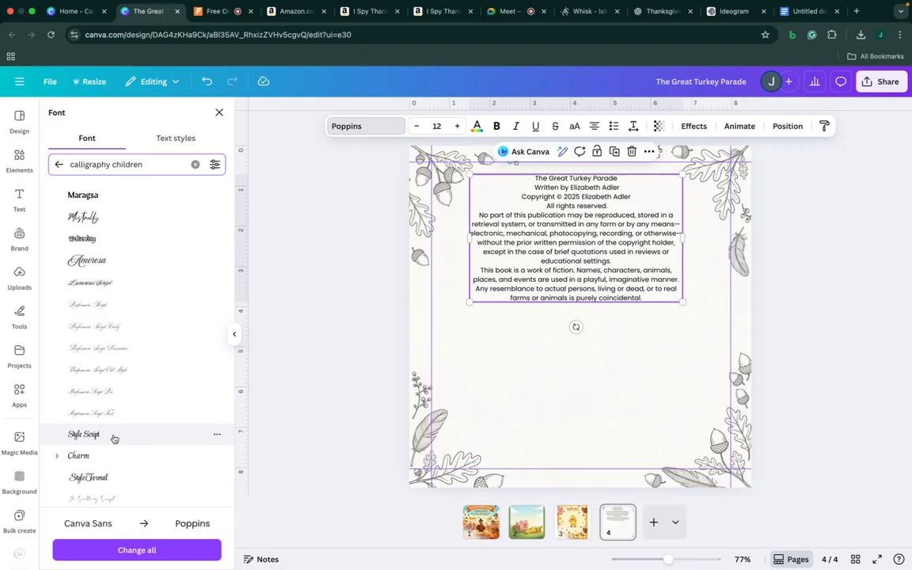
left_click(93, 458)
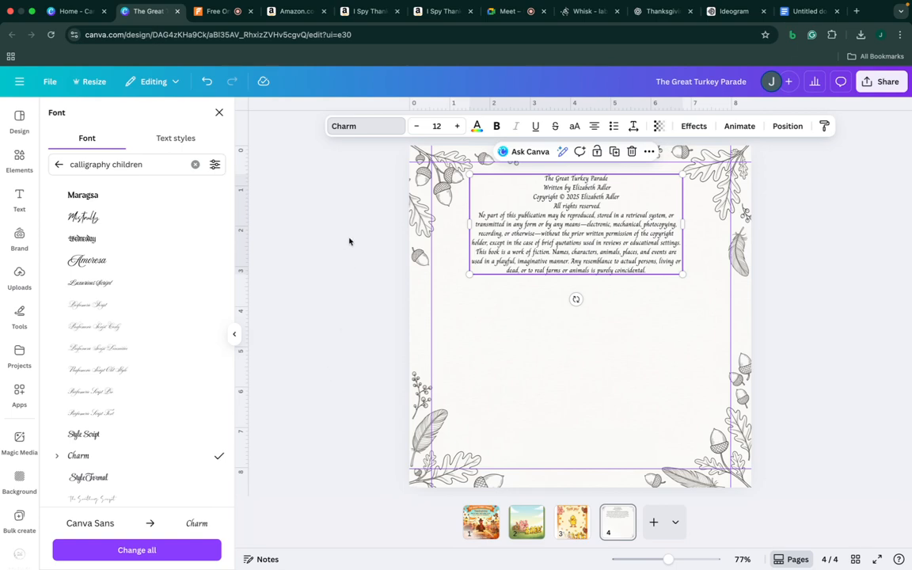
left_click(220, 112)
left_click(206, 83)
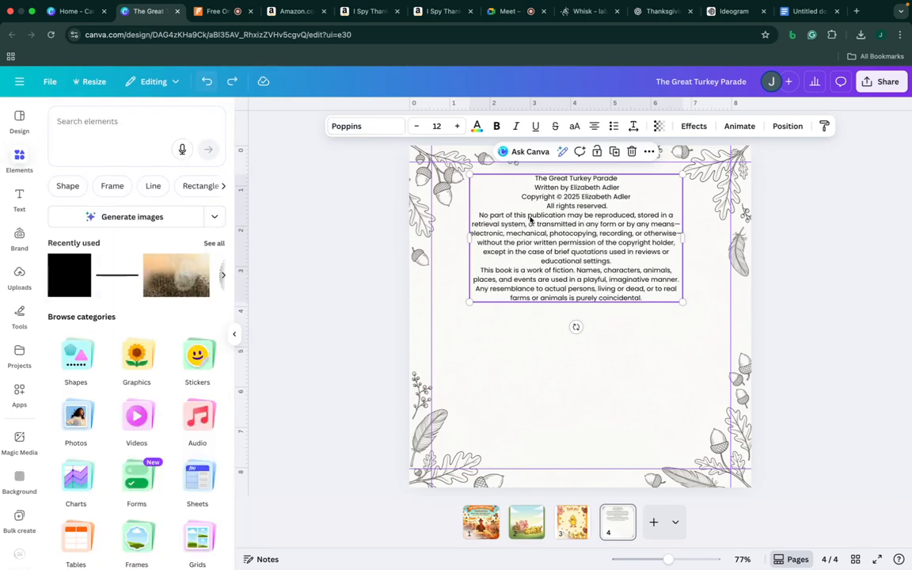
Enlarge and center the copyright text, narrow its box, tilt it -10° and scale to 16.4
left_click_drag(684, 301, 700, 318)
left_click_drag(625, 250, 608, 258)
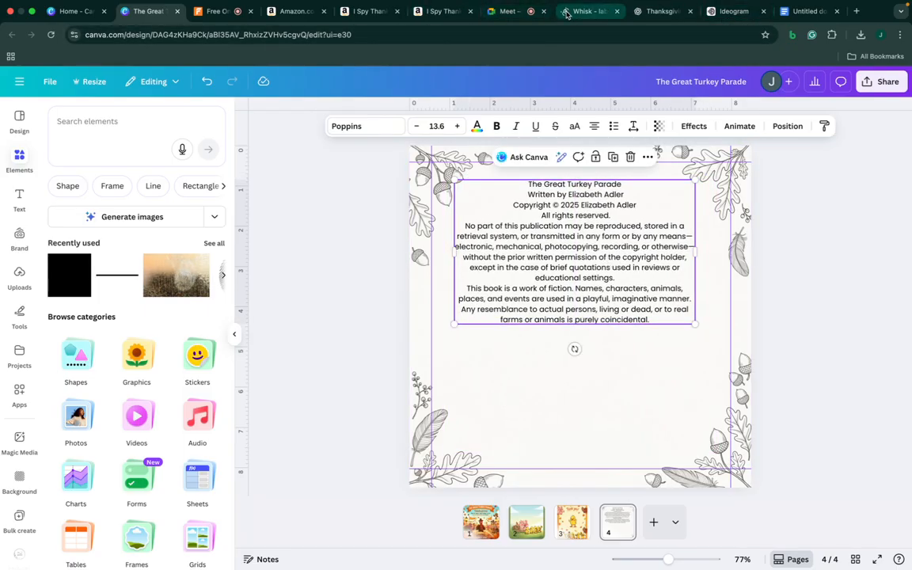
left_click(639, 14)
scroll(432, 385, "down", 5)
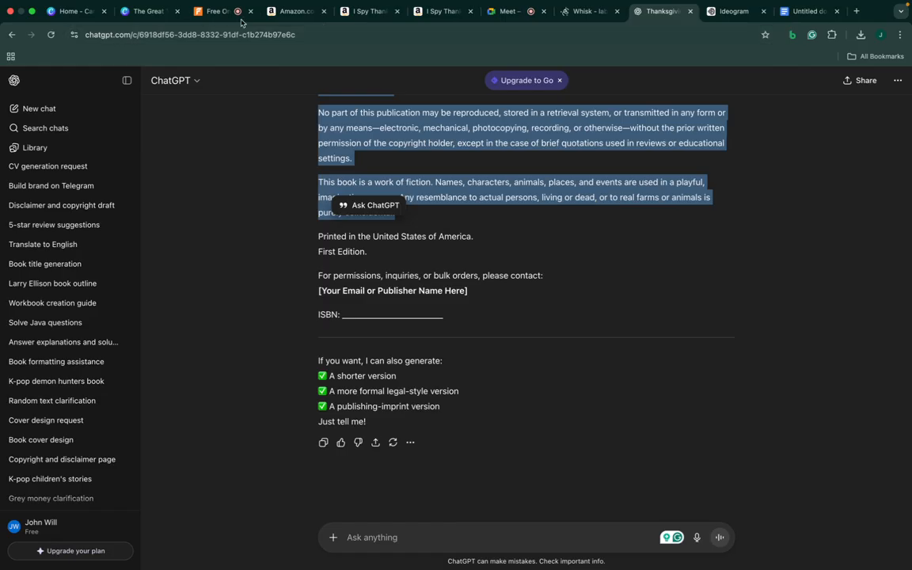
left_click(149, 13)
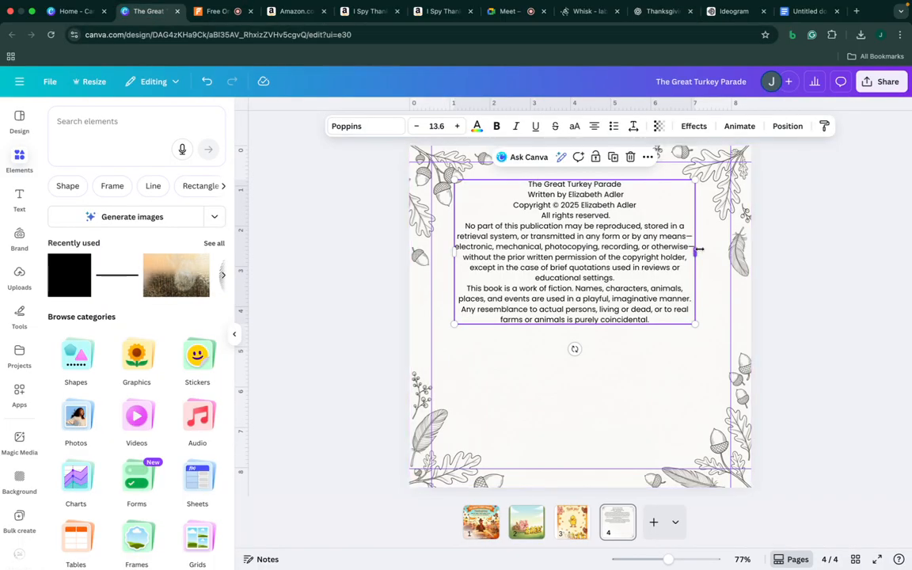
left_click_drag(691, 248, 661, 245)
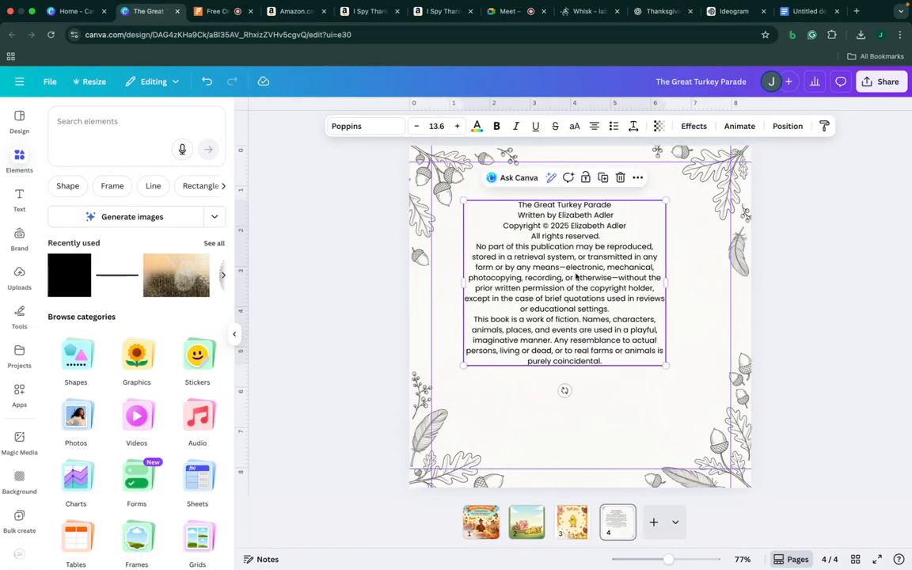
left_click_drag(555, 370, 576, 389)
left_click_drag(674, 353, 717, 383)
left_click_drag(654, 311, 642, 318)
Add blank lines after 'All rights reserved.' and before the fiction paragraph, then reposition the box
double_click(650, 331)
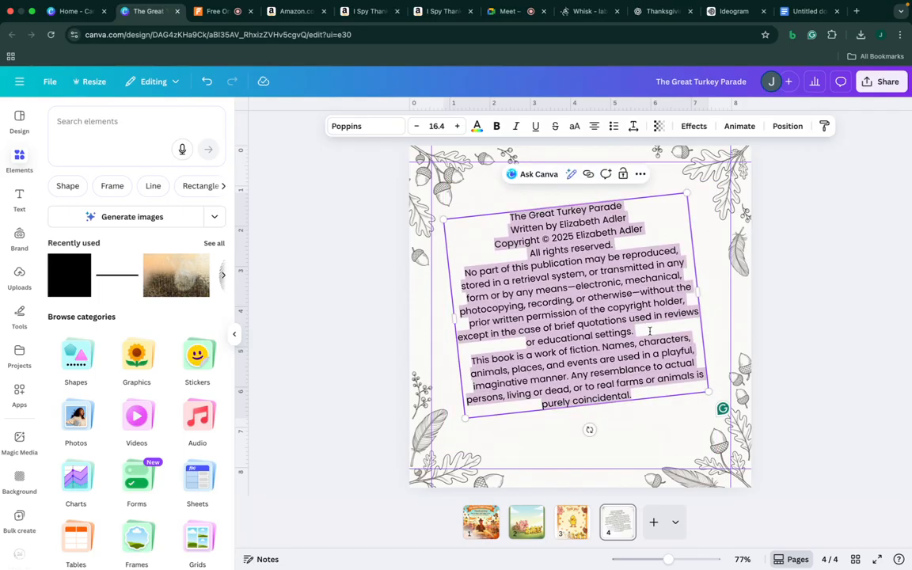
left_click(649, 330)
key("Return")
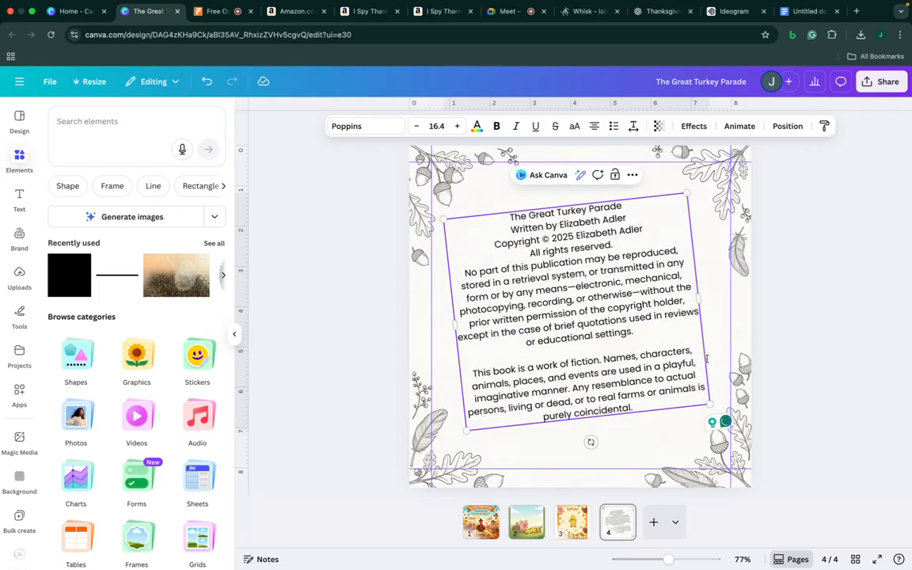
left_click(635, 242)
key("Return")
left_click(872, 311)
left_click_drag(677, 320, 680, 305)
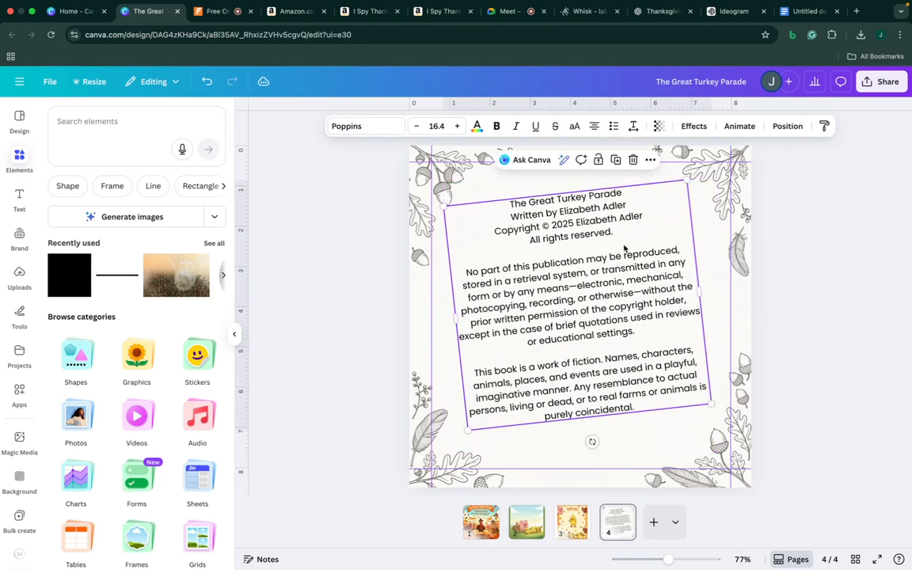
left_click(779, 280)
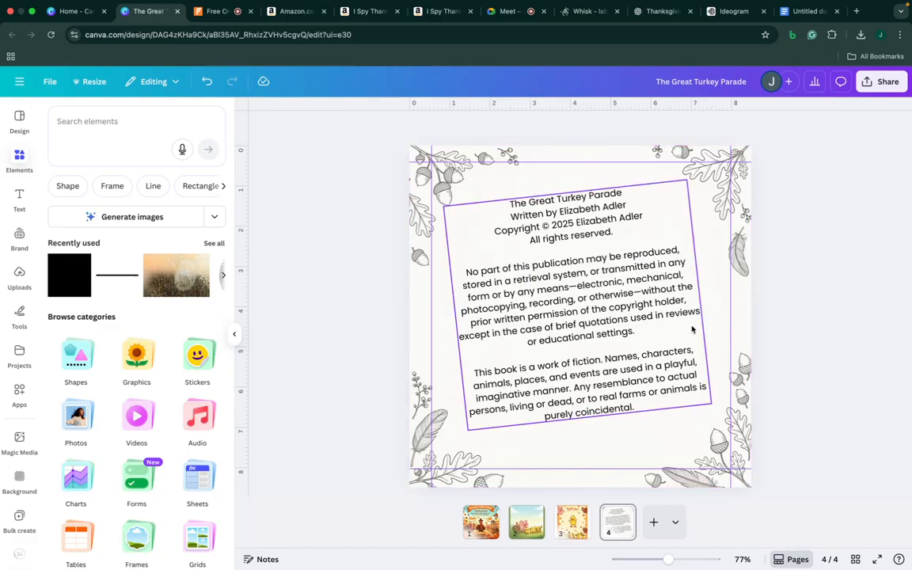
left_click(572, 522)
Crop the duckling 'Thank you!' illustration, trimming its top, left and bottom edges
left_click(581, 296)
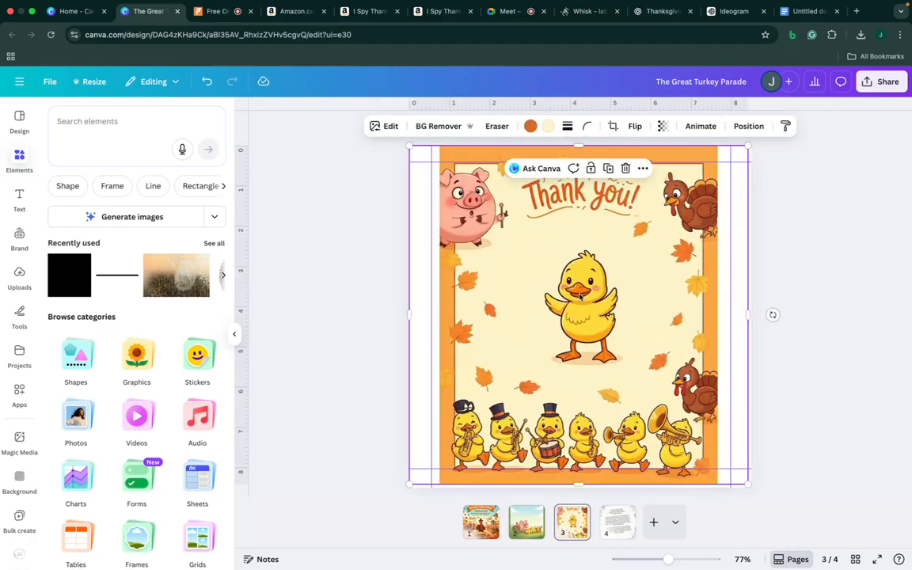
double_click(576, 208)
left_click_drag(748, 146, 721, 162)
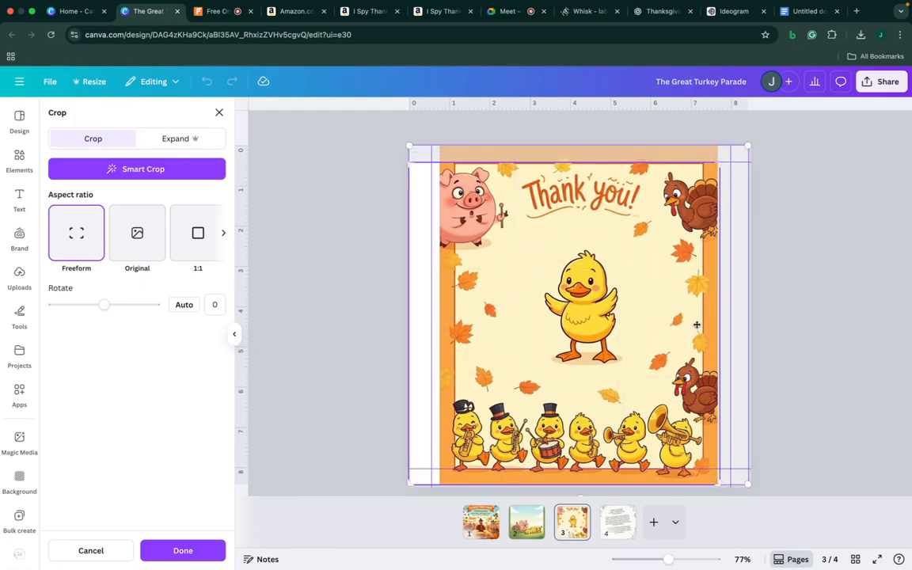
left_click_drag(410, 484, 438, 467)
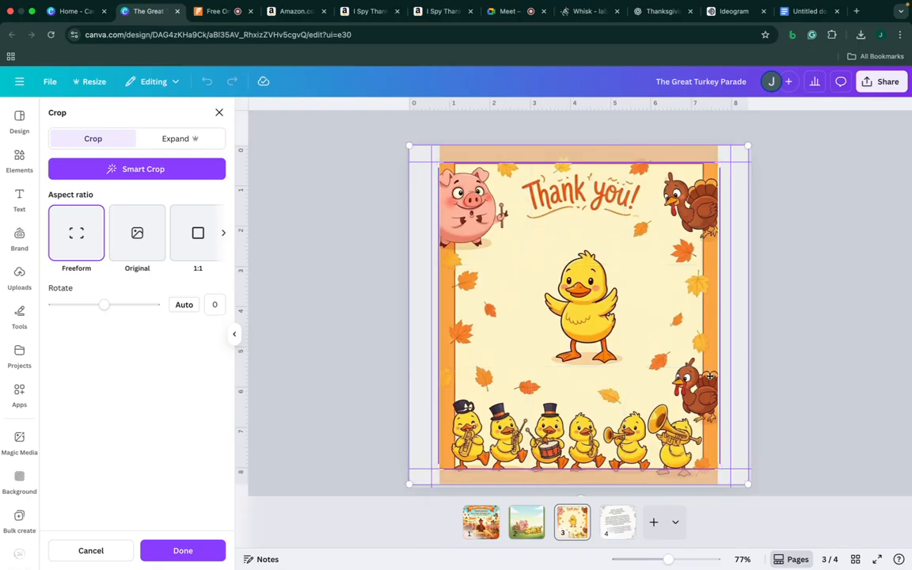
left_click(182, 550)
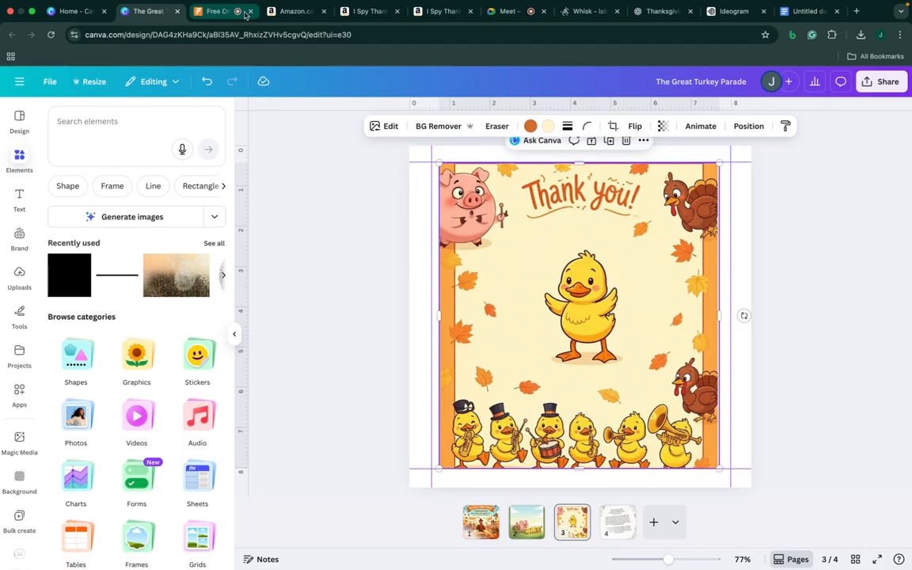
Dismiss the Google Meet call-ending notice and move to the FlexClip recorder page
left_click(496, 16)
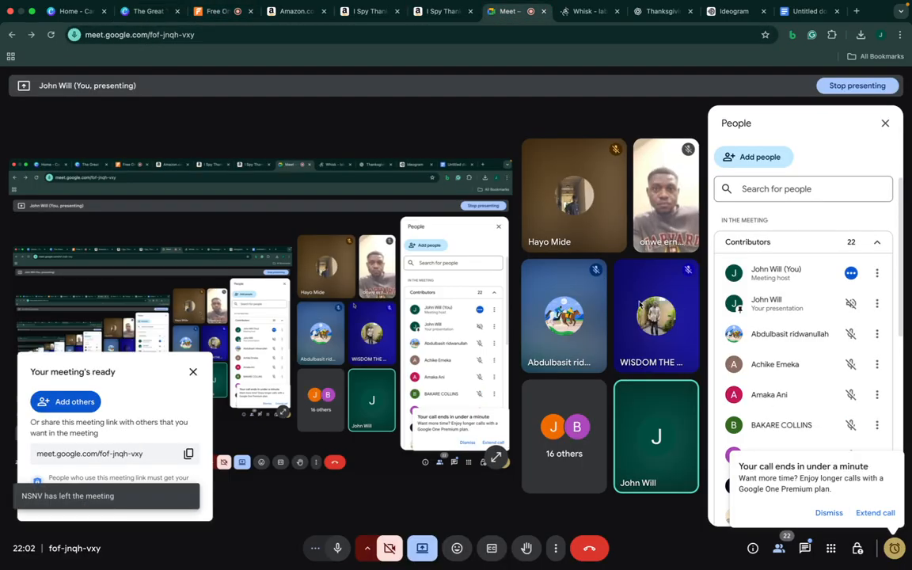
left_click(829, 513)
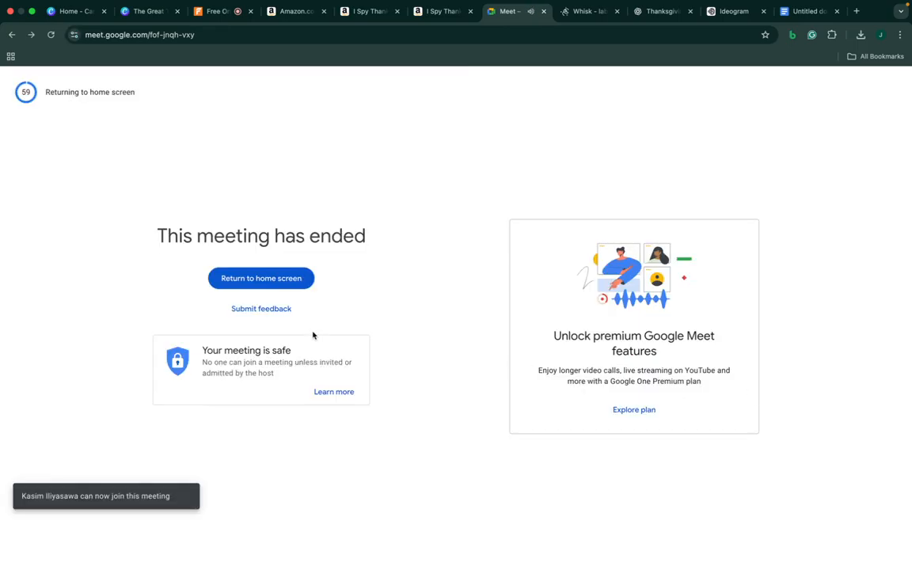
left_click(216, 12)
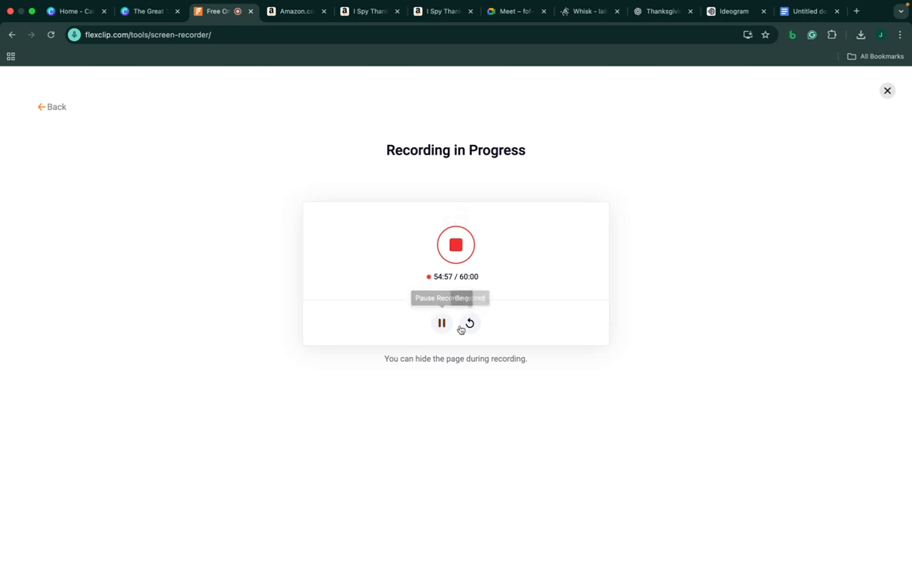